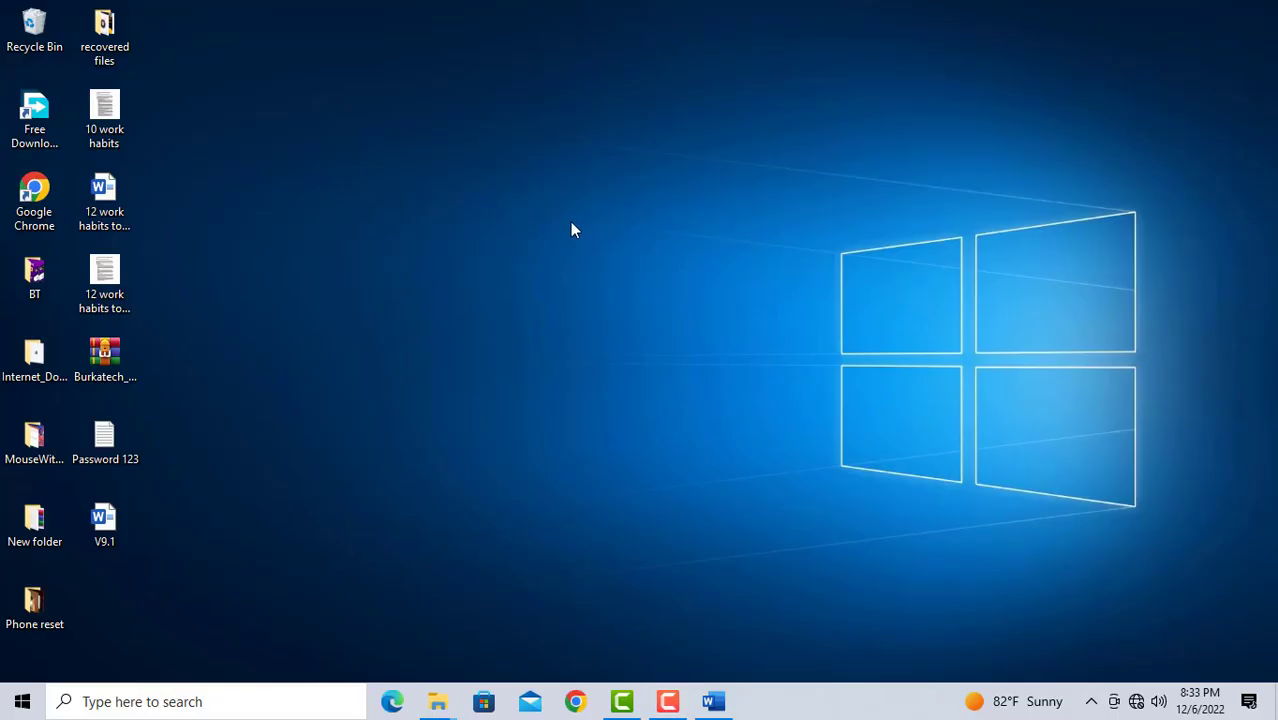
Refresh the desktop several times and open the search results folder window.
right_click(571, 222)
left_click(622, 280)
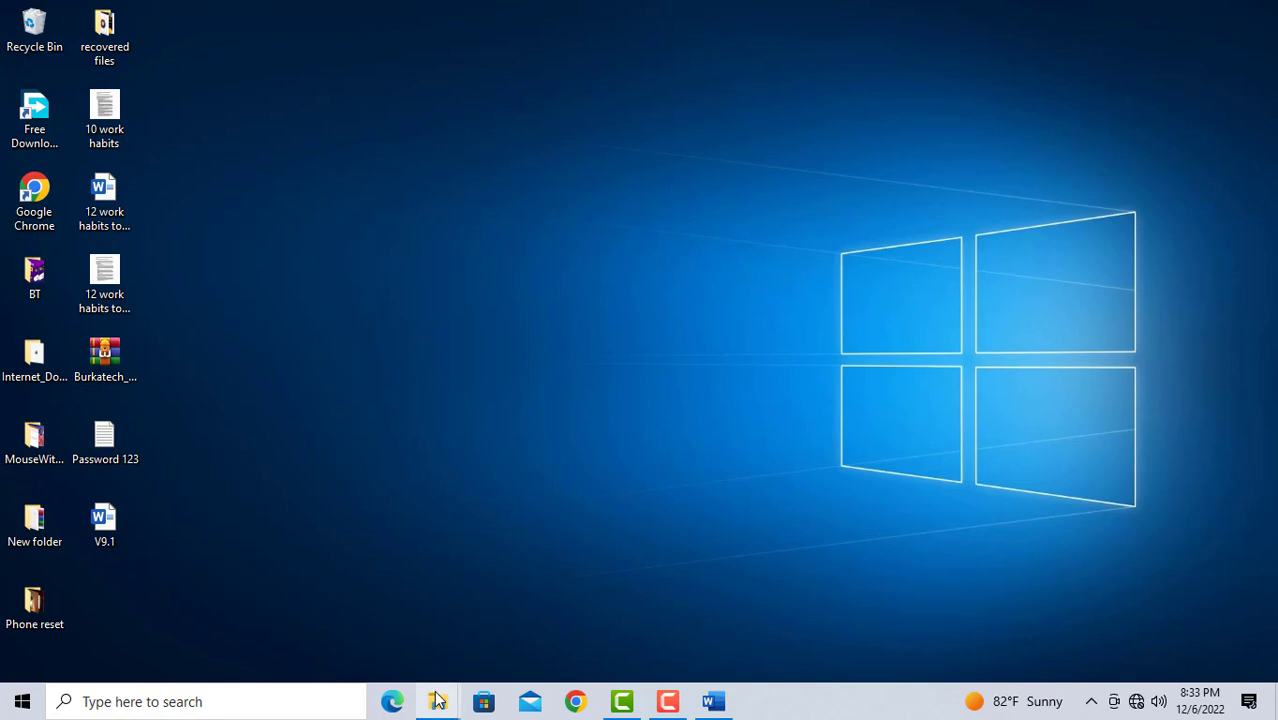
mouse_move(435, 707)
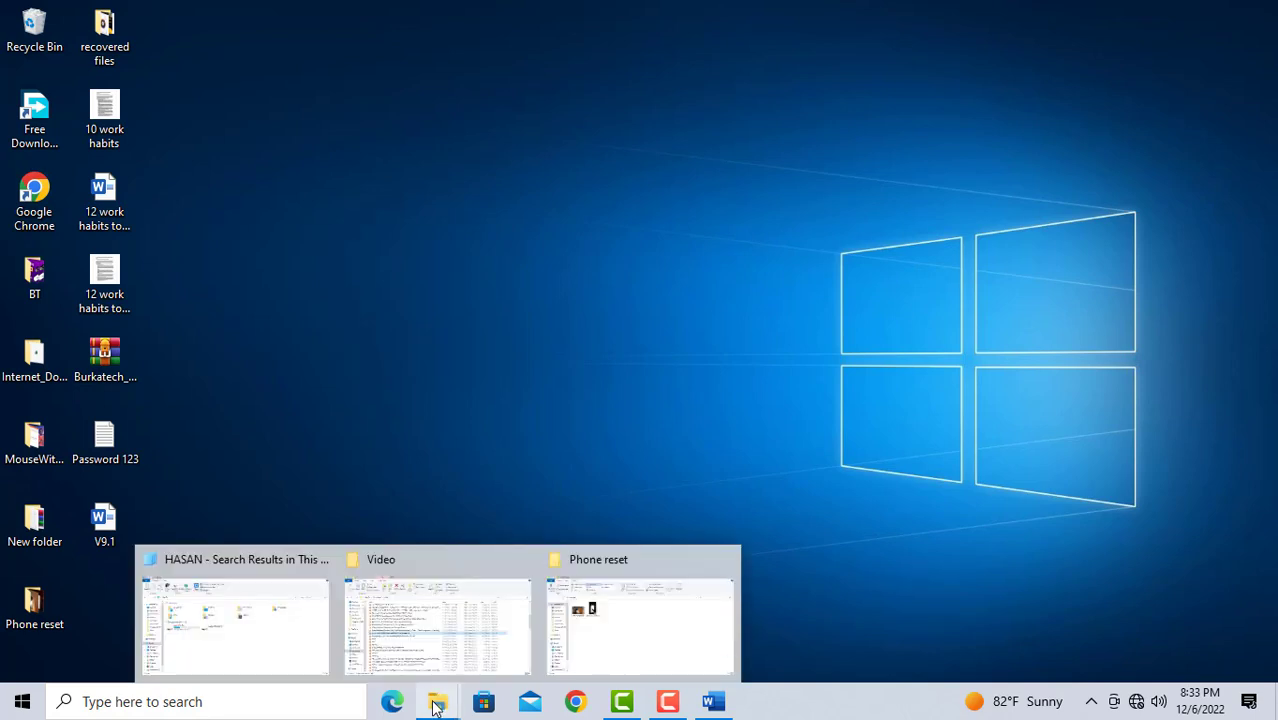
left_click(293, 618)
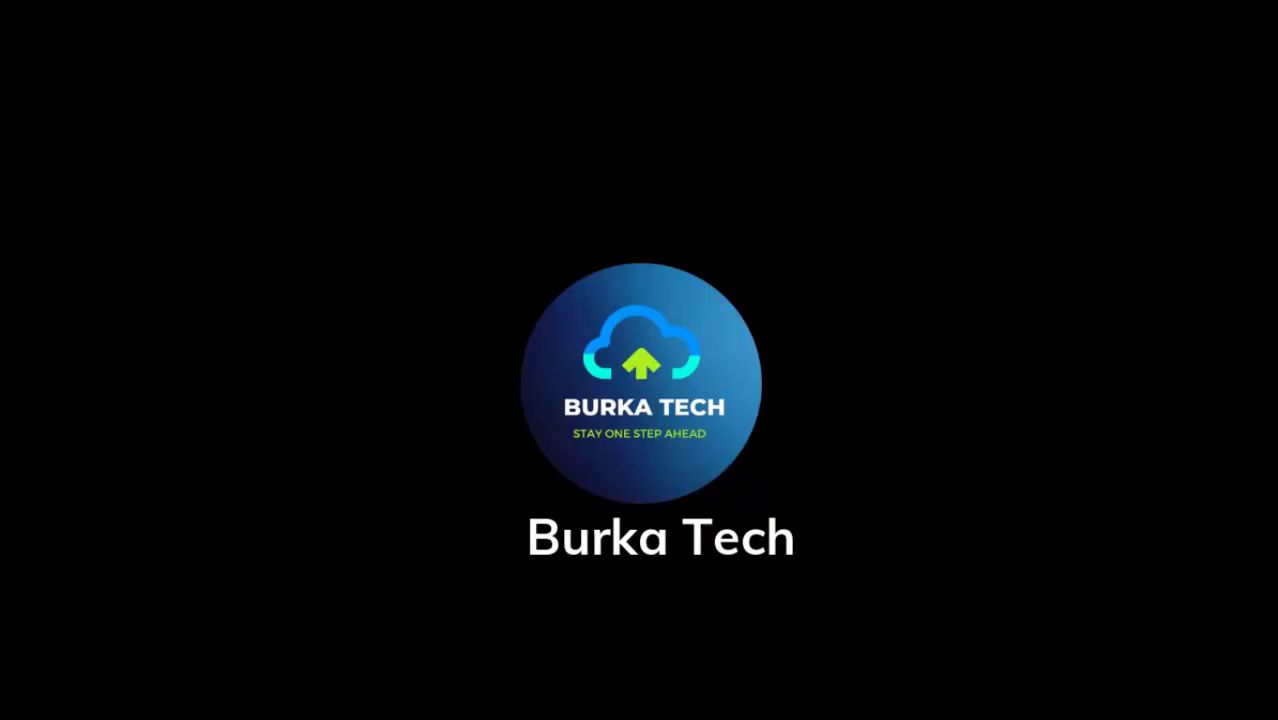
left_click(727, 240)
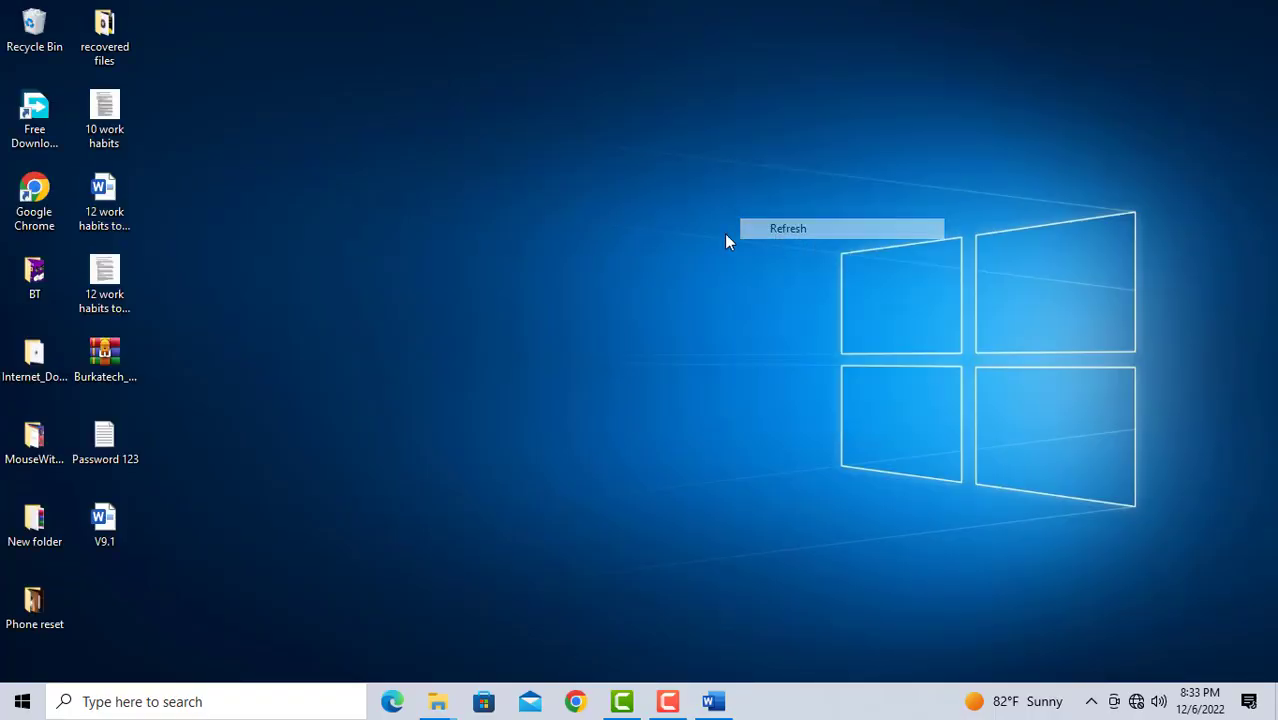
right_click(462, 236)
left_click(524, 285)
right_click(440, 226)
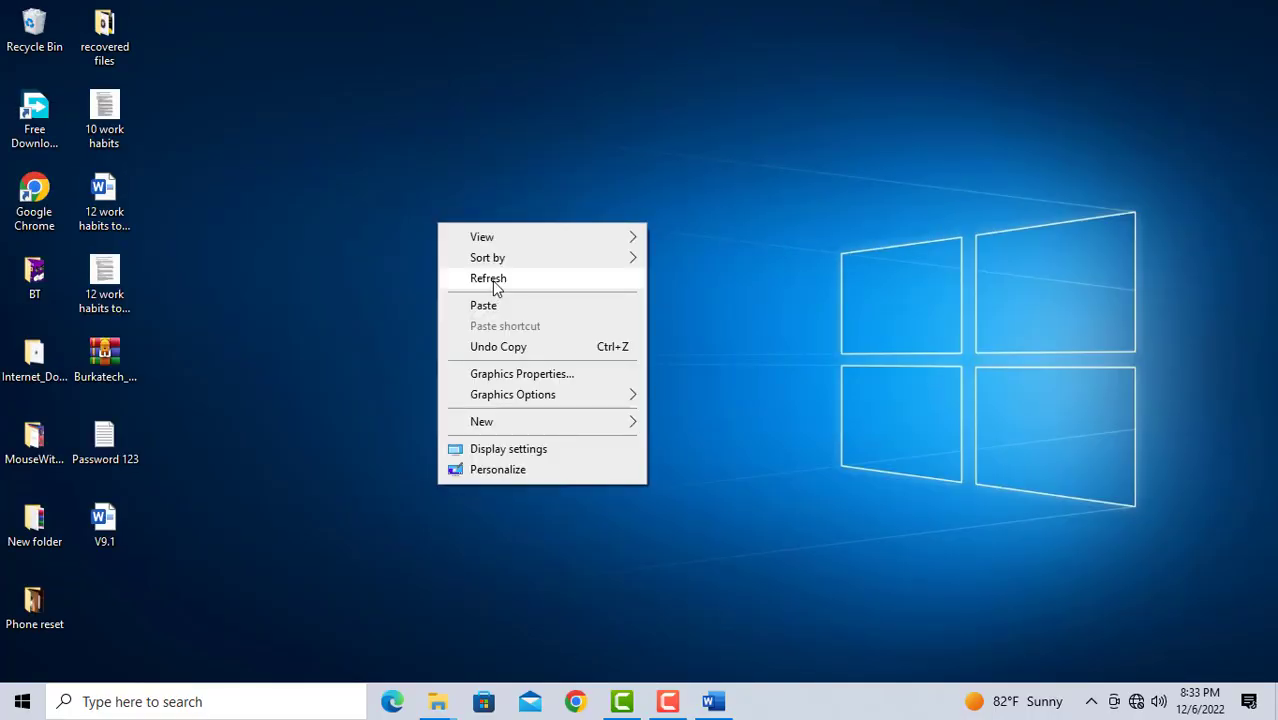
left_click(489, 285)
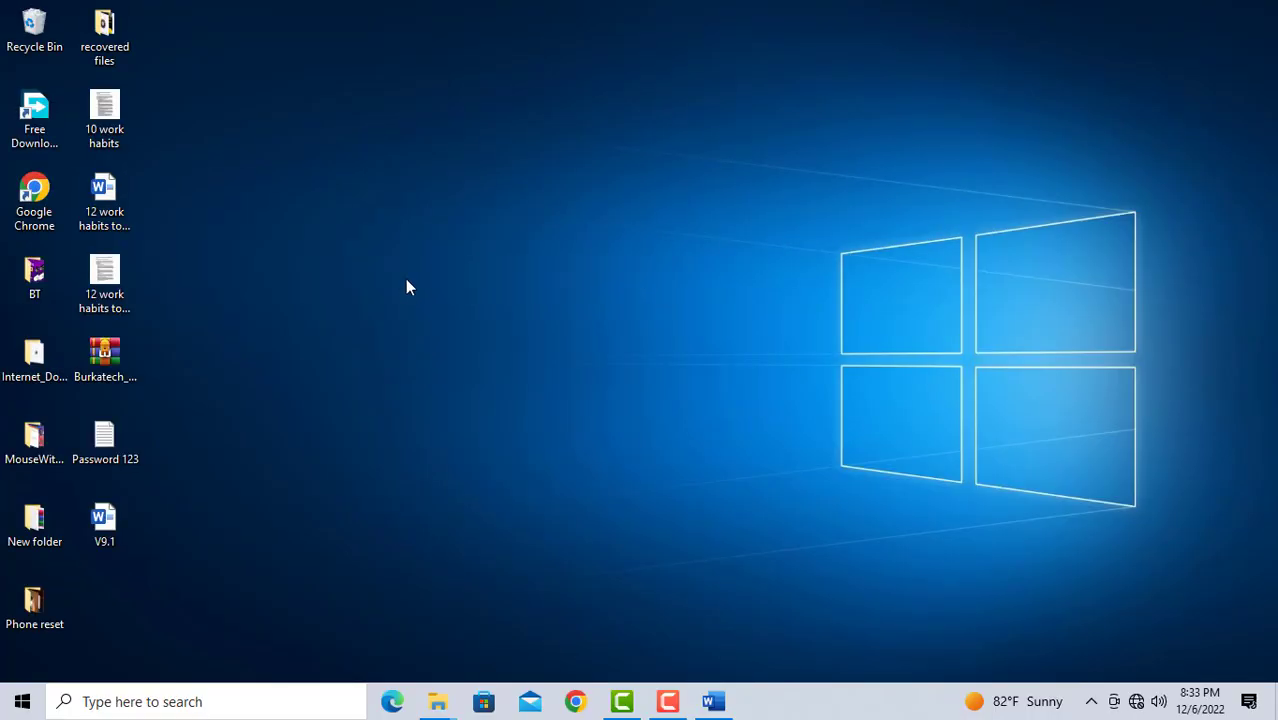
right_click(418, 200)
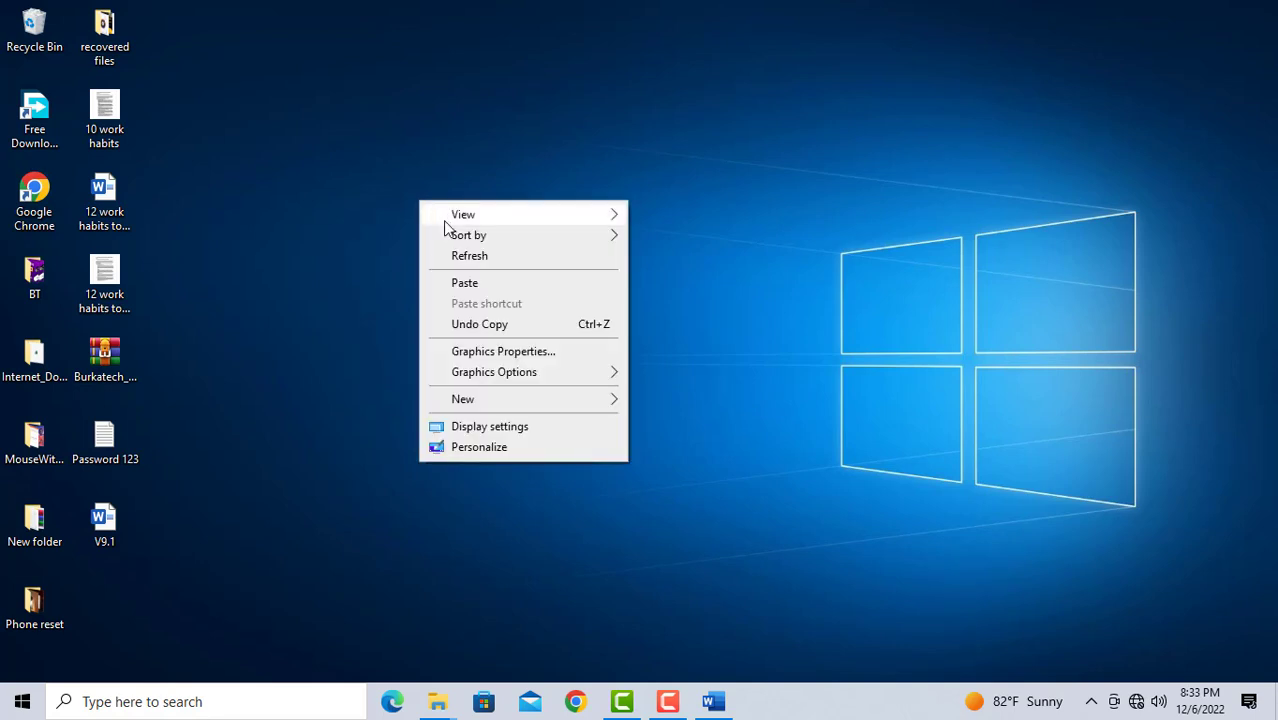
left_click(464, 252)
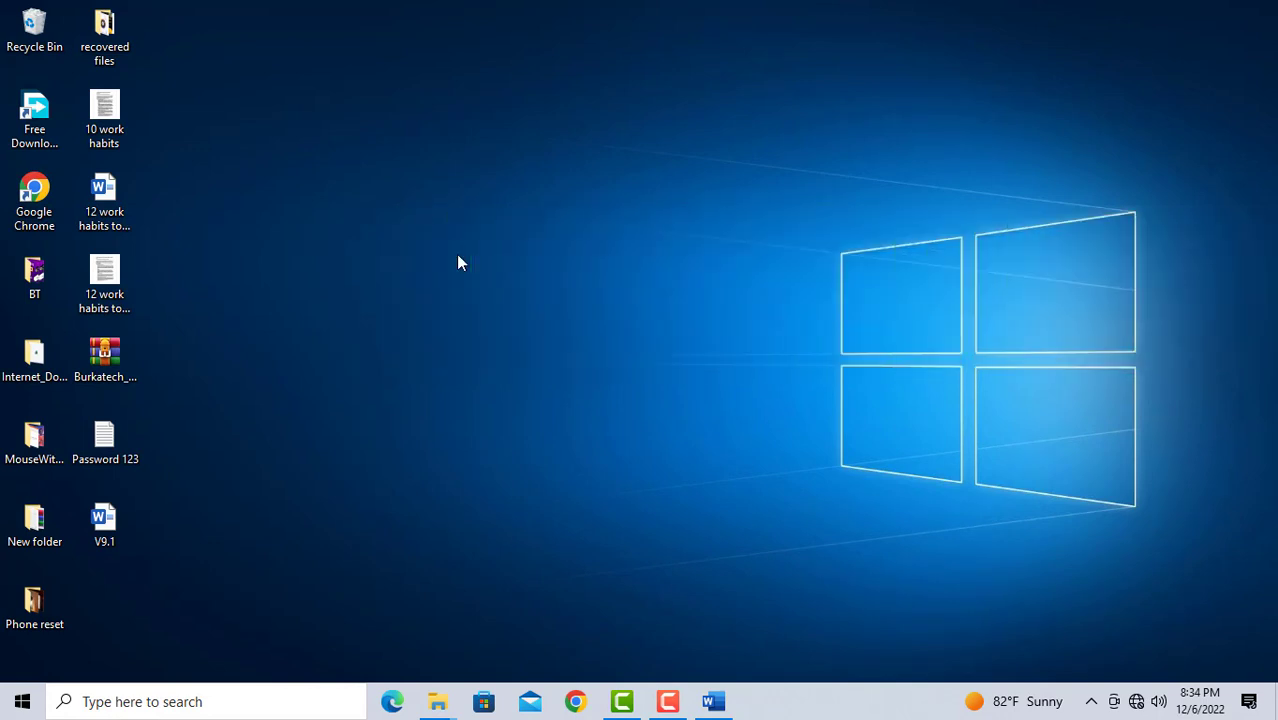
Search for POWER, launch PowerPoint, and start a blank presentation.
left_click(98, 705)
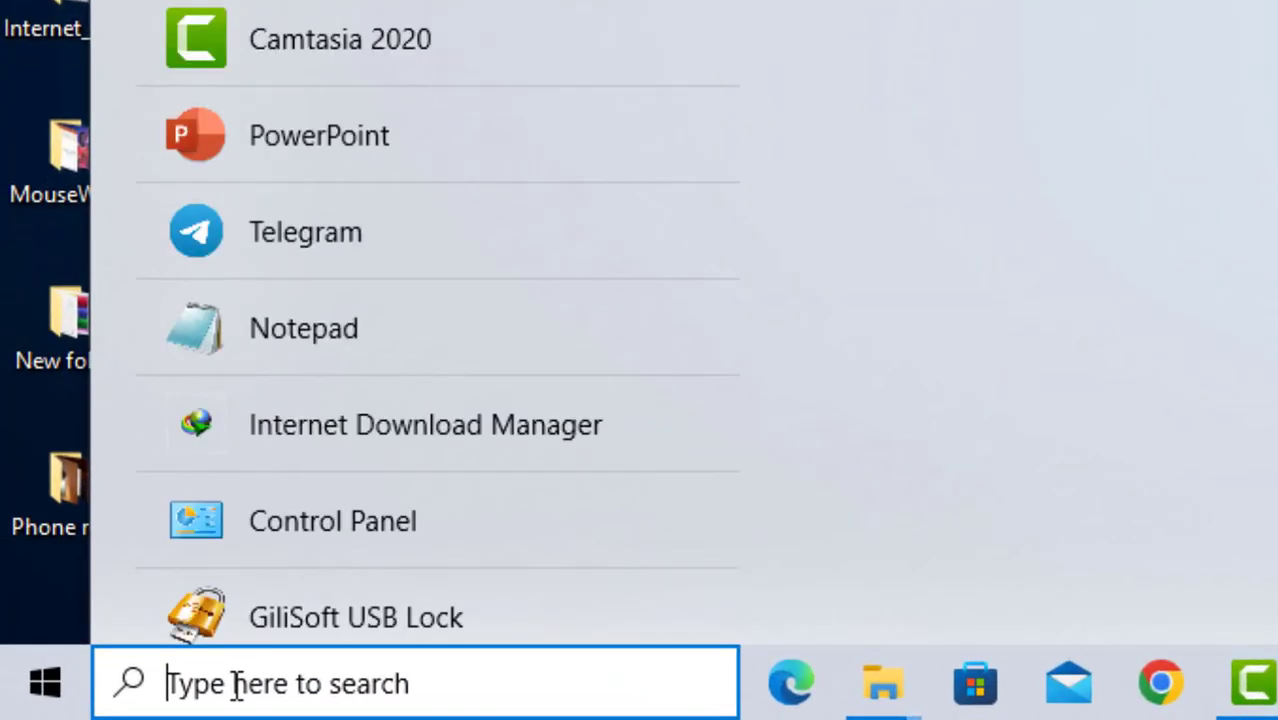
type("POWER")
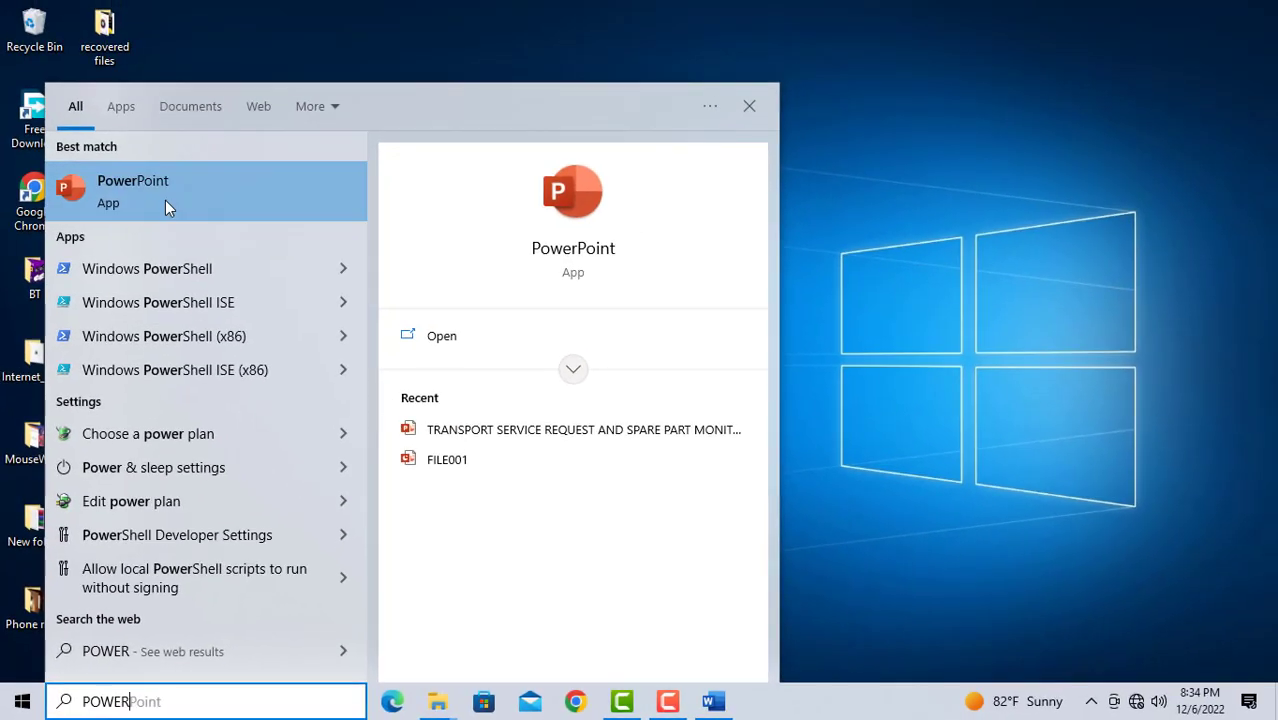
left_click(436, 340)
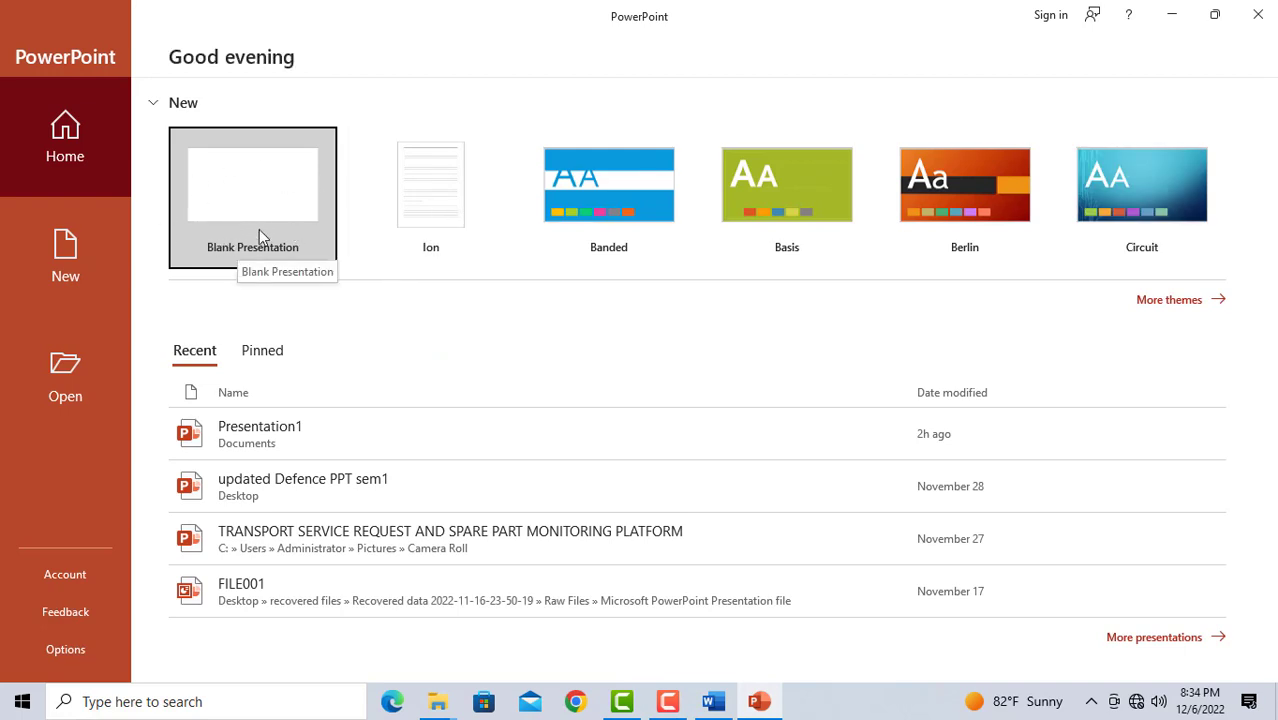
left_click(239, 194)
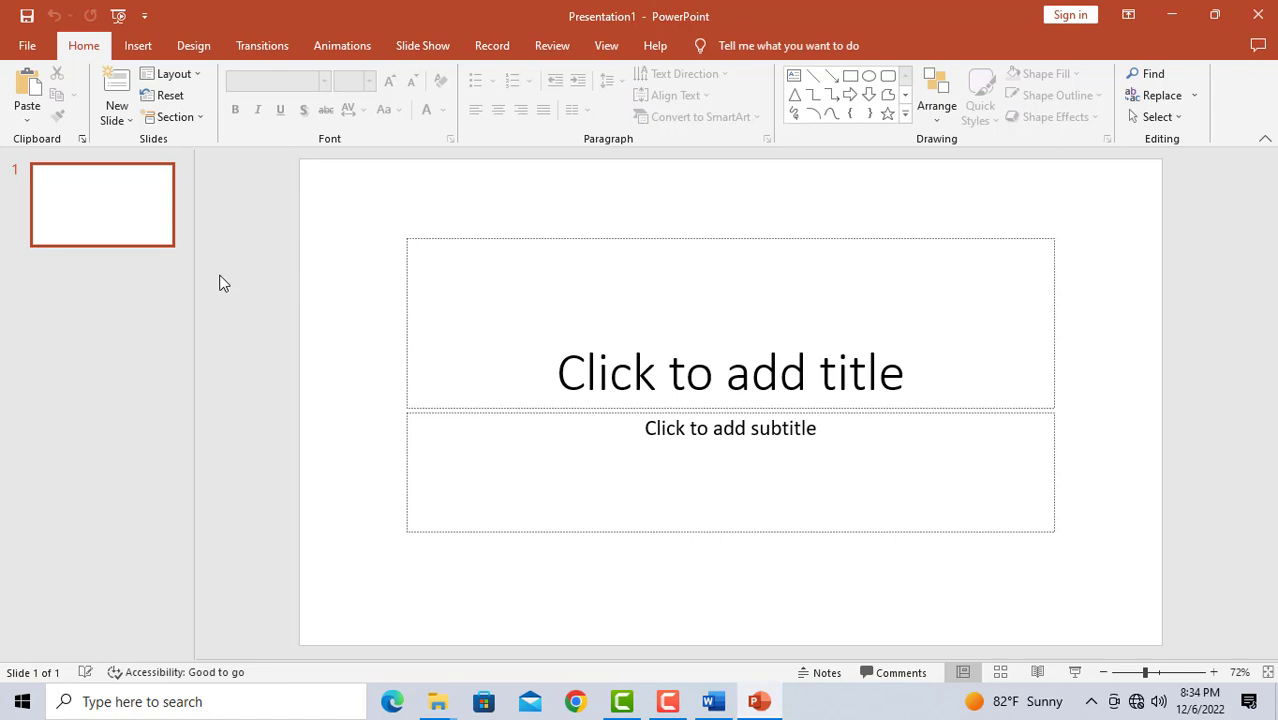
left_click(708, 696)
scroll(966, 470, "up", 4)
scroll(966, 470, "up", 2)
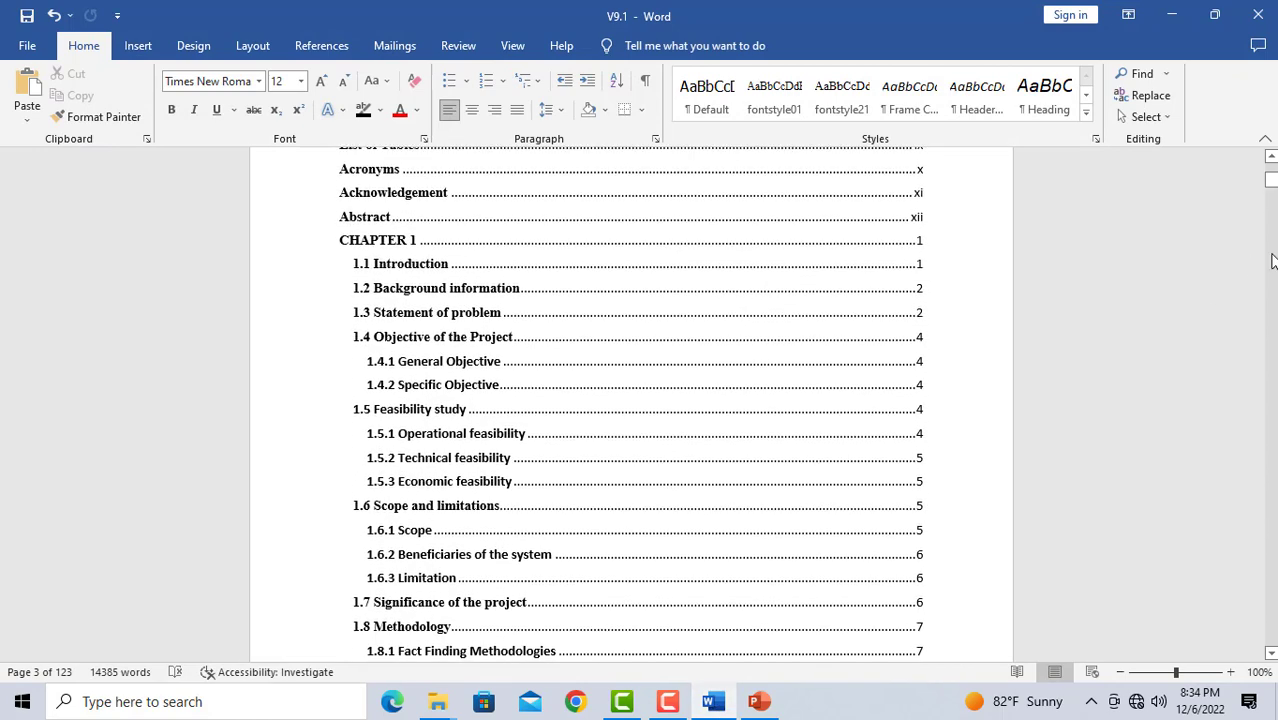
scroll(896, 365, "up", 15)
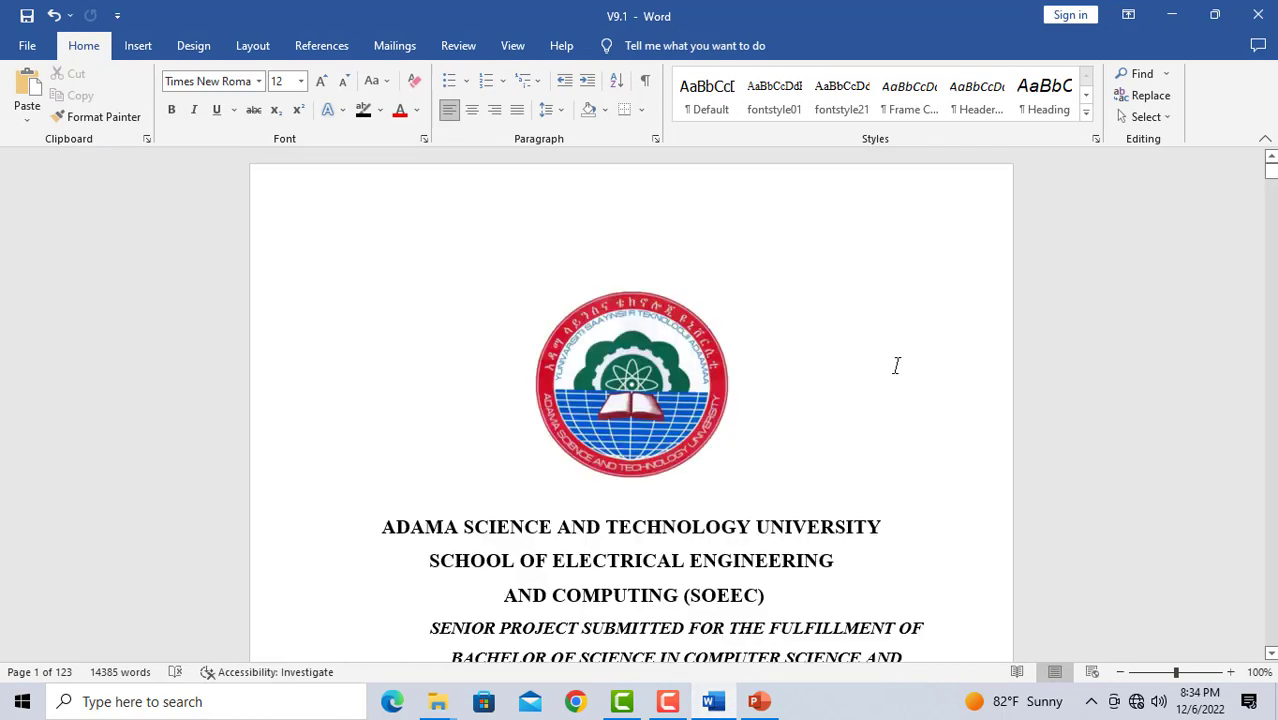
scroll(873, 368, "down", 2)
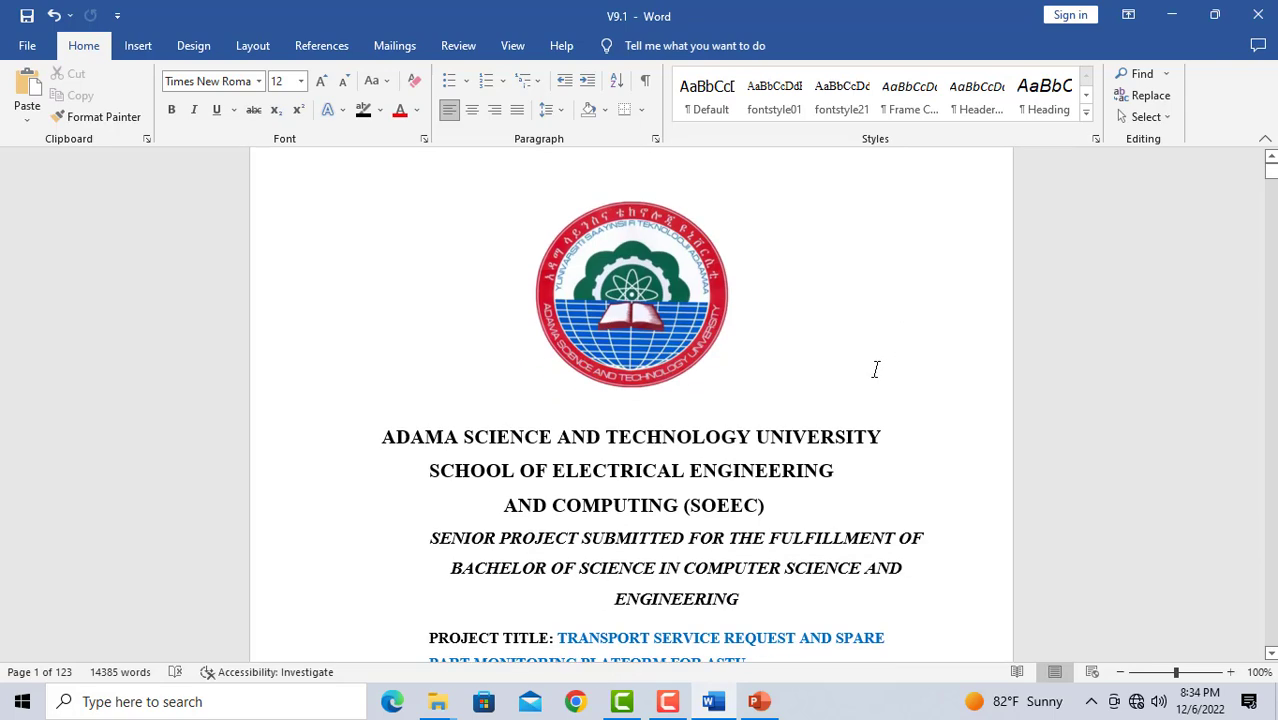
scroll(875, 370, "down", 7)
scroll(872, 376, "down", 7)
scroll(872, 379, "down", 7)
scroll(864, 399, "down", 7)
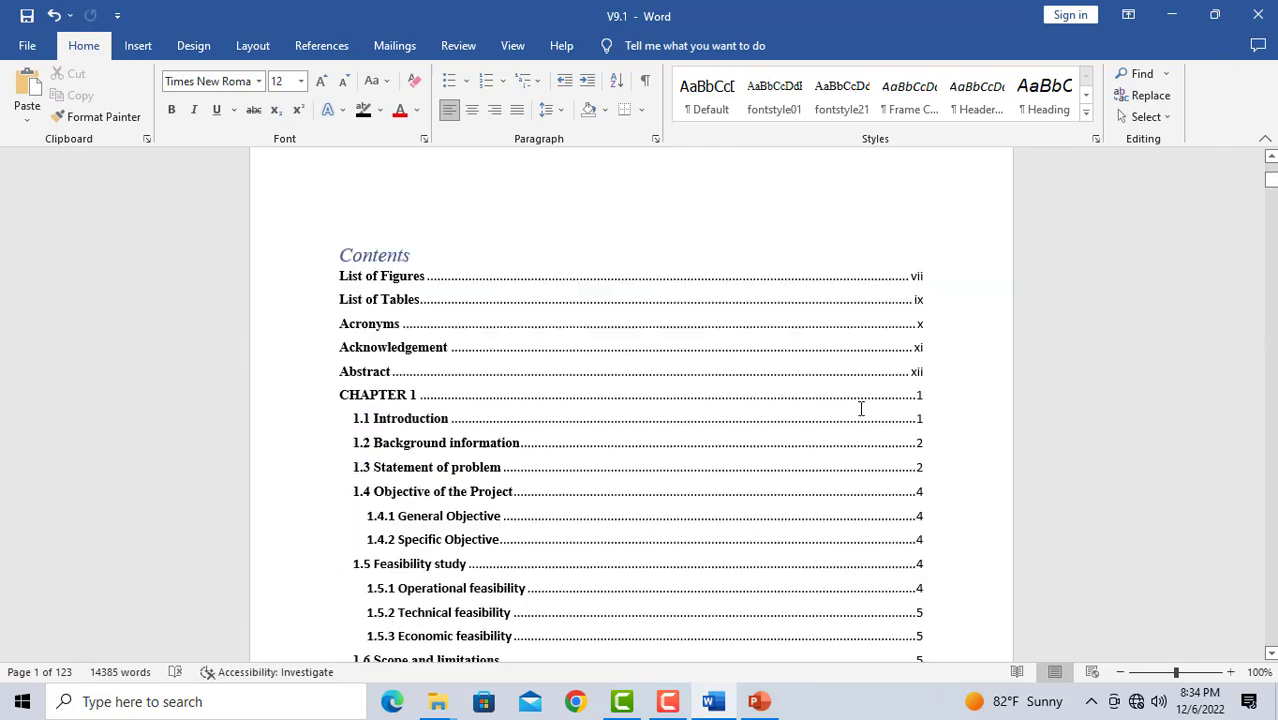
scroll(860, 408, "down", 7)
scroll(856, 420, "down", 3)
scroll(856, 420, "down", 3)
scroll(856, 420, "down", 10)
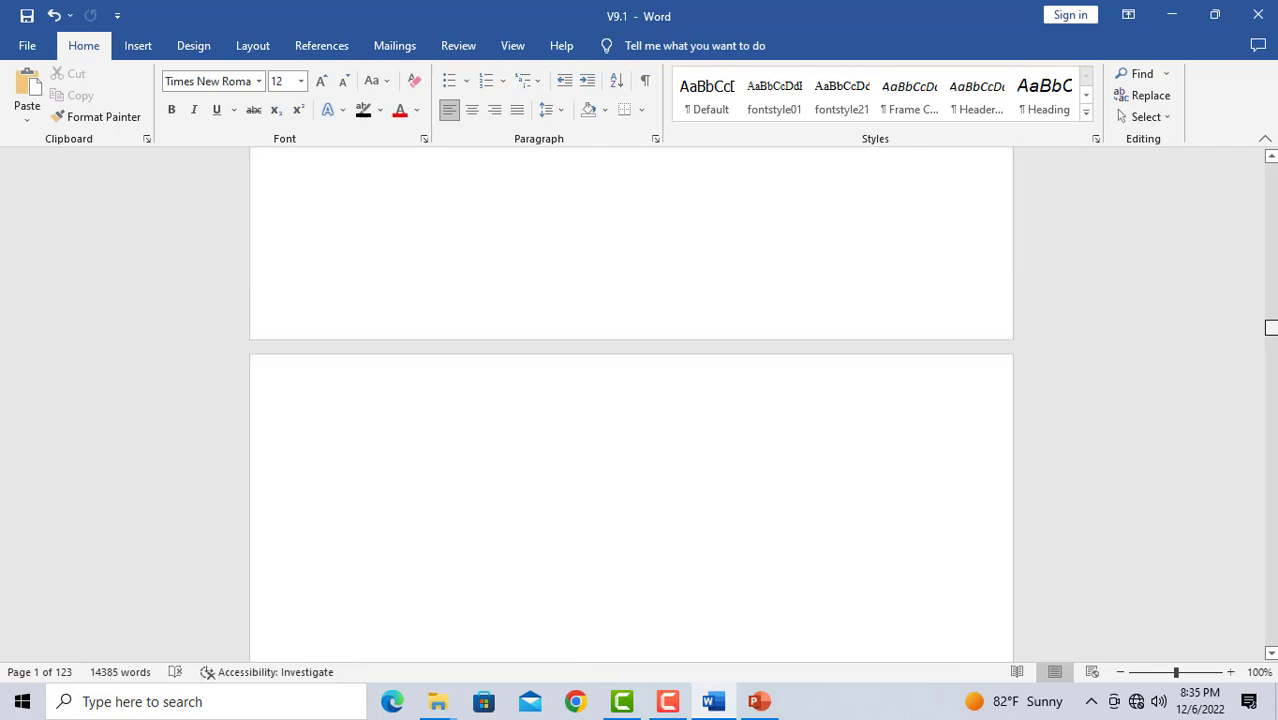
scroll(1150, 360, "down", 5)
scroll(1150, 360, "down", 5)
scroll(1150, 360, "down", 5)
scroll(1127, 370, "down", 5)
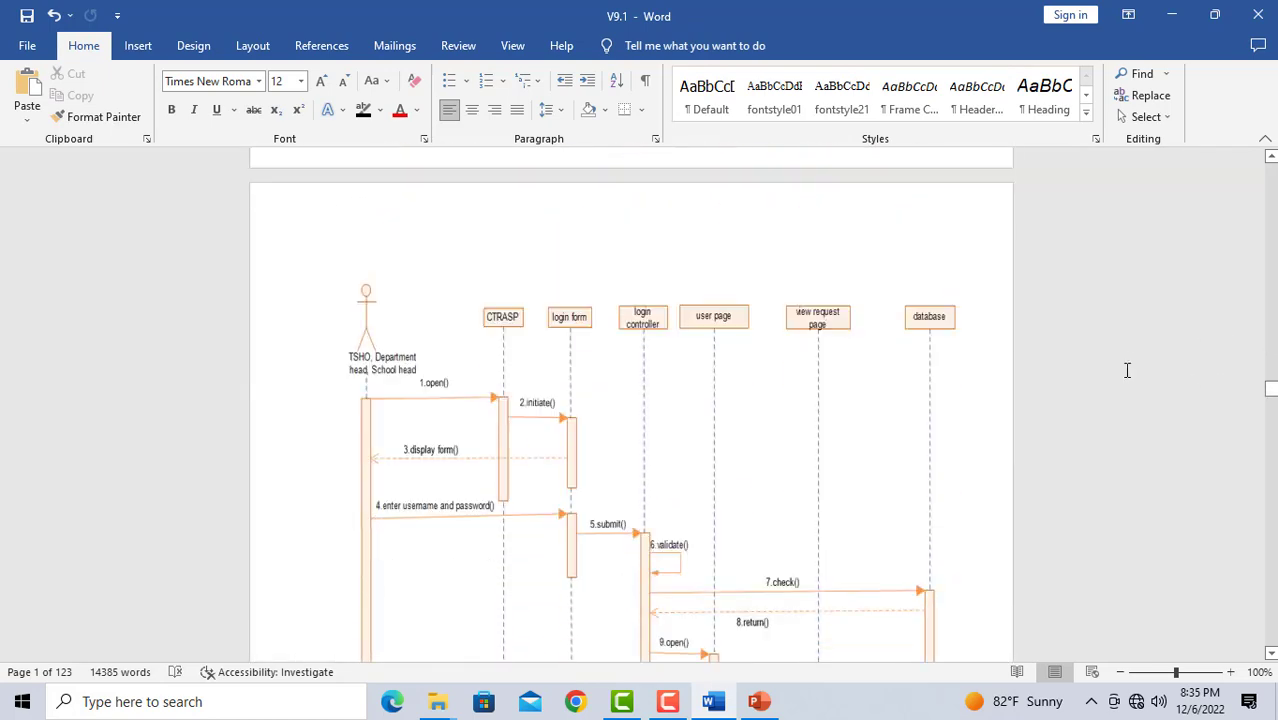
scroll(1121, 368, "down", 5)
scroll(1161, 357, "up", 10)
left_click_drag(1271, 388, 1271, 160)
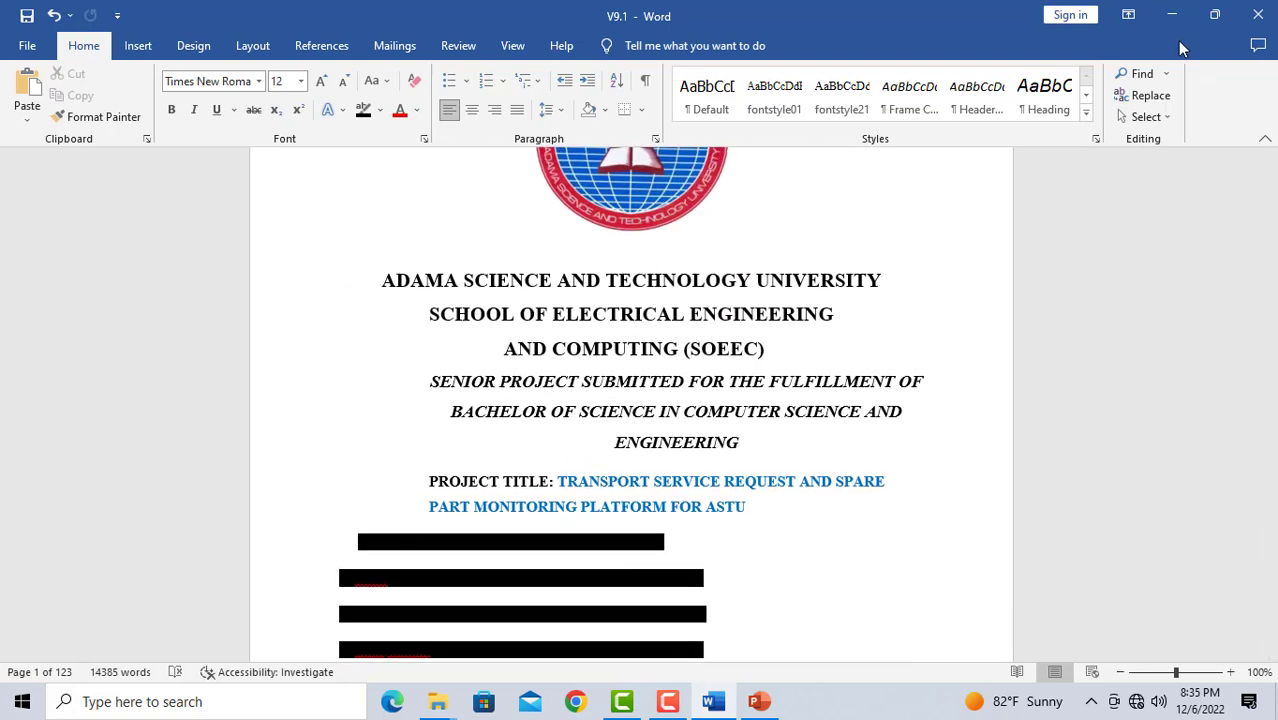
left_click(1172, 16)
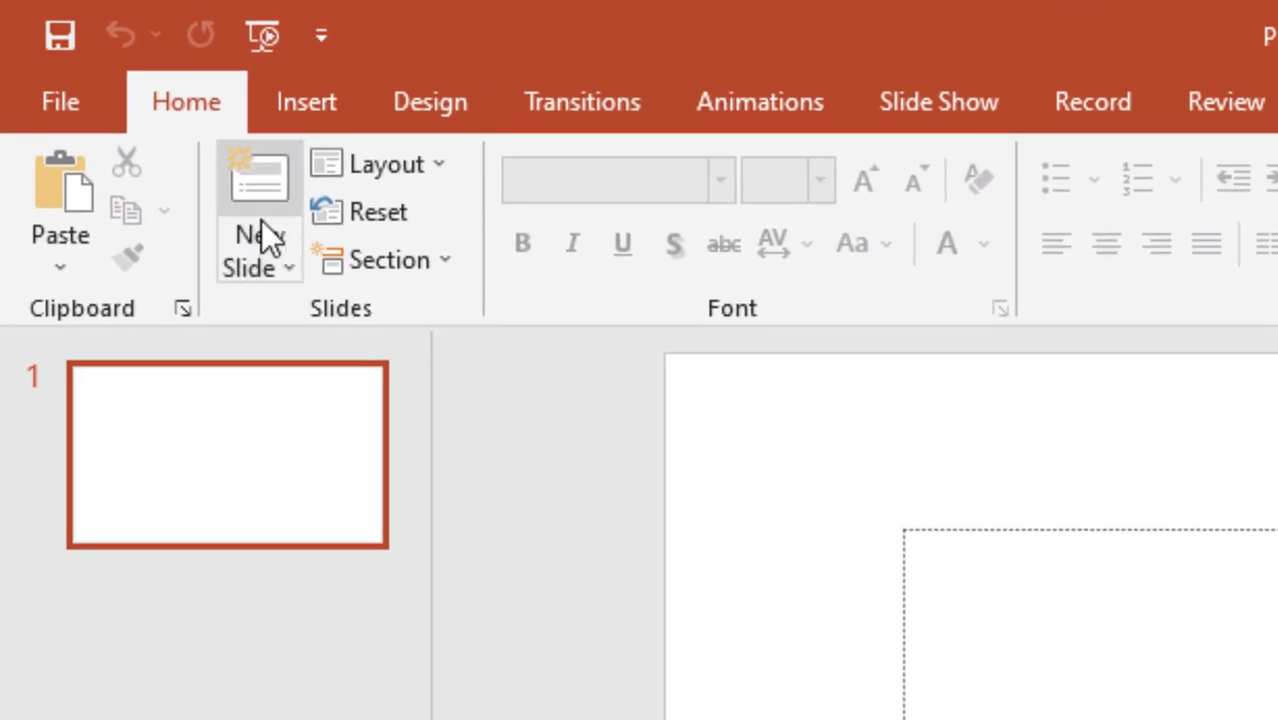
left_click(280, 272)
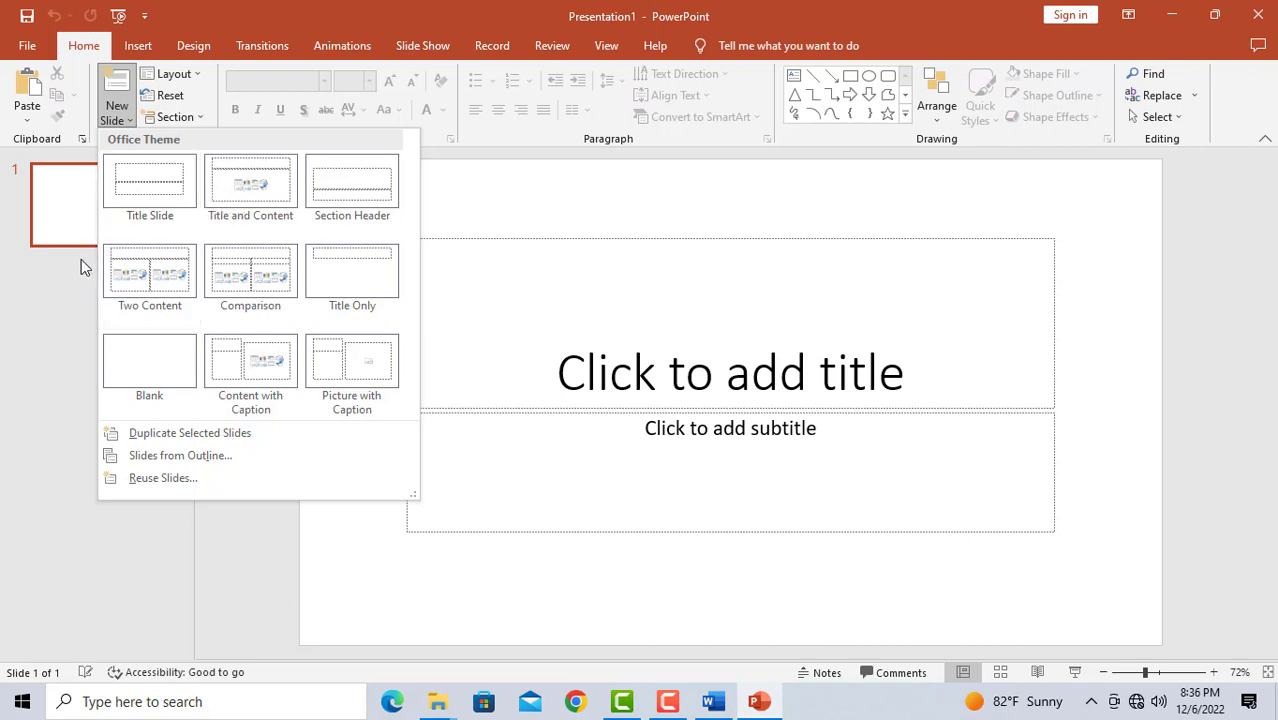
left_click(81, 259)
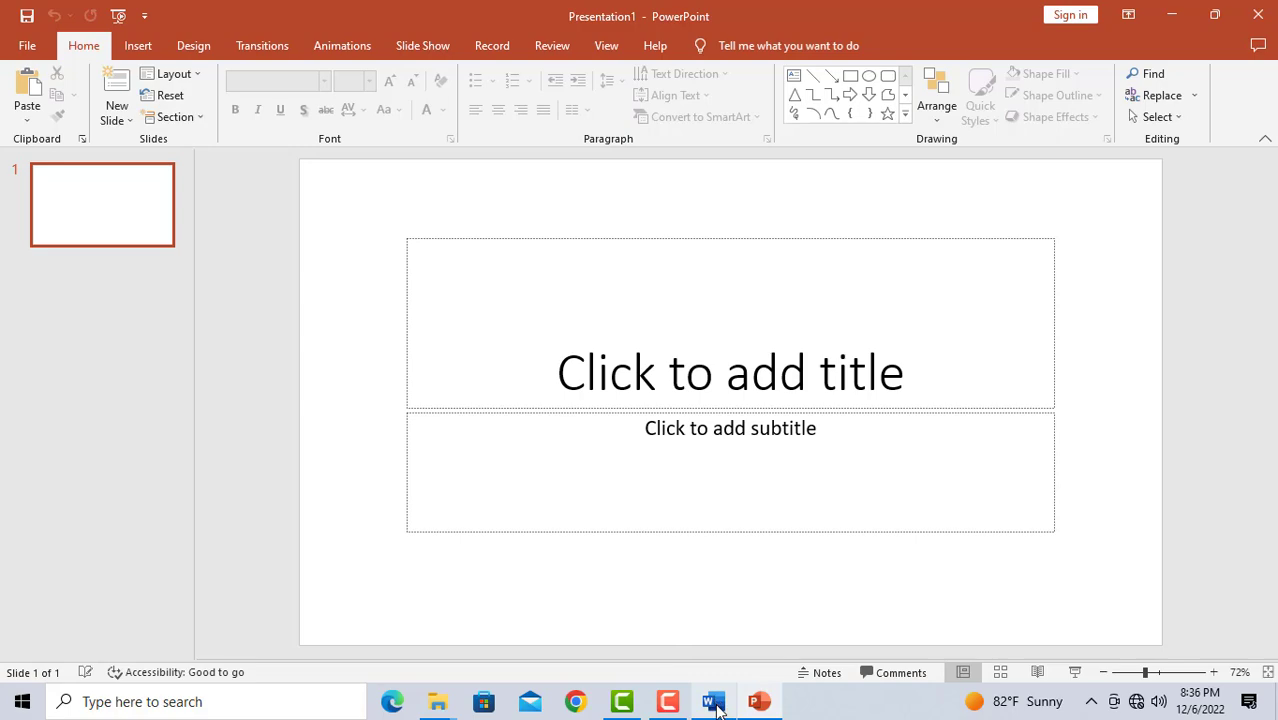
Copy the project title 'TRANSPORT SERVICE REQUEST AND SPARE PART MONITORING PLATFORM FOR ASTU' from the V9.1 Word document.
left_click(716, 704)
scroll(785, 391, "down", 3)
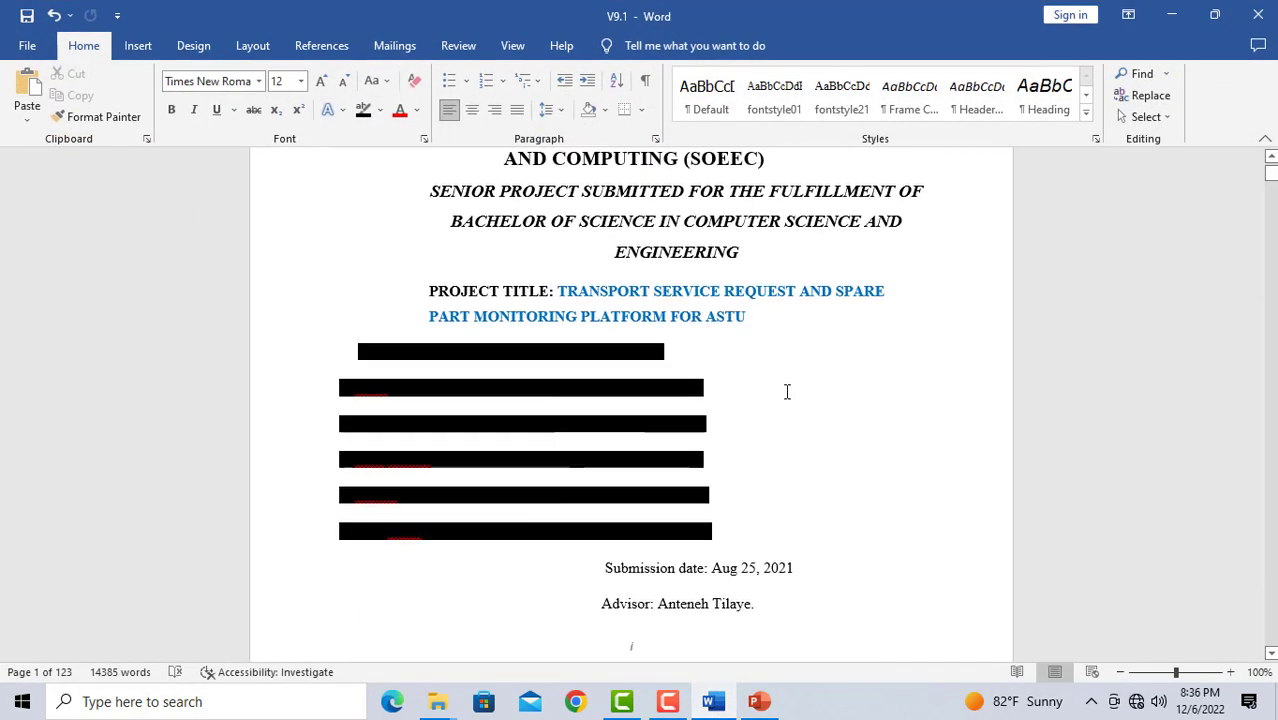
scroll(752, 470, "up", 4)
scroll(708, 460, "up", 1)
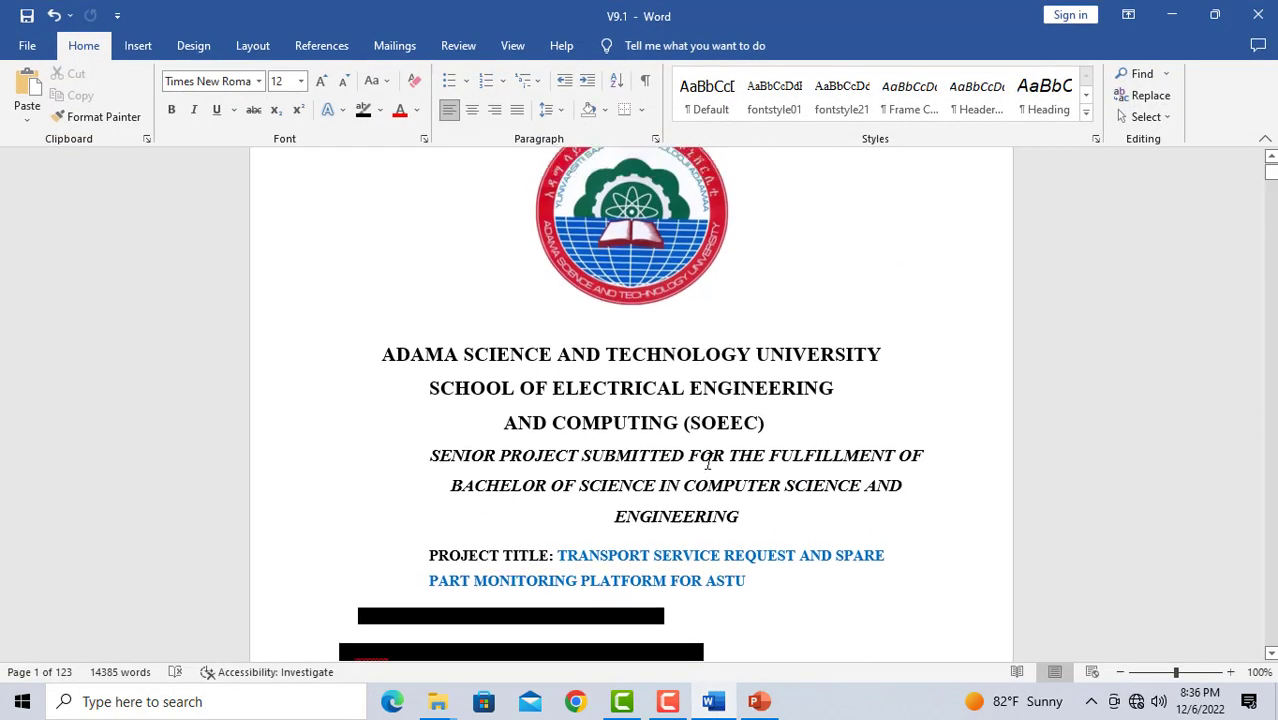
left_click(520, 555)
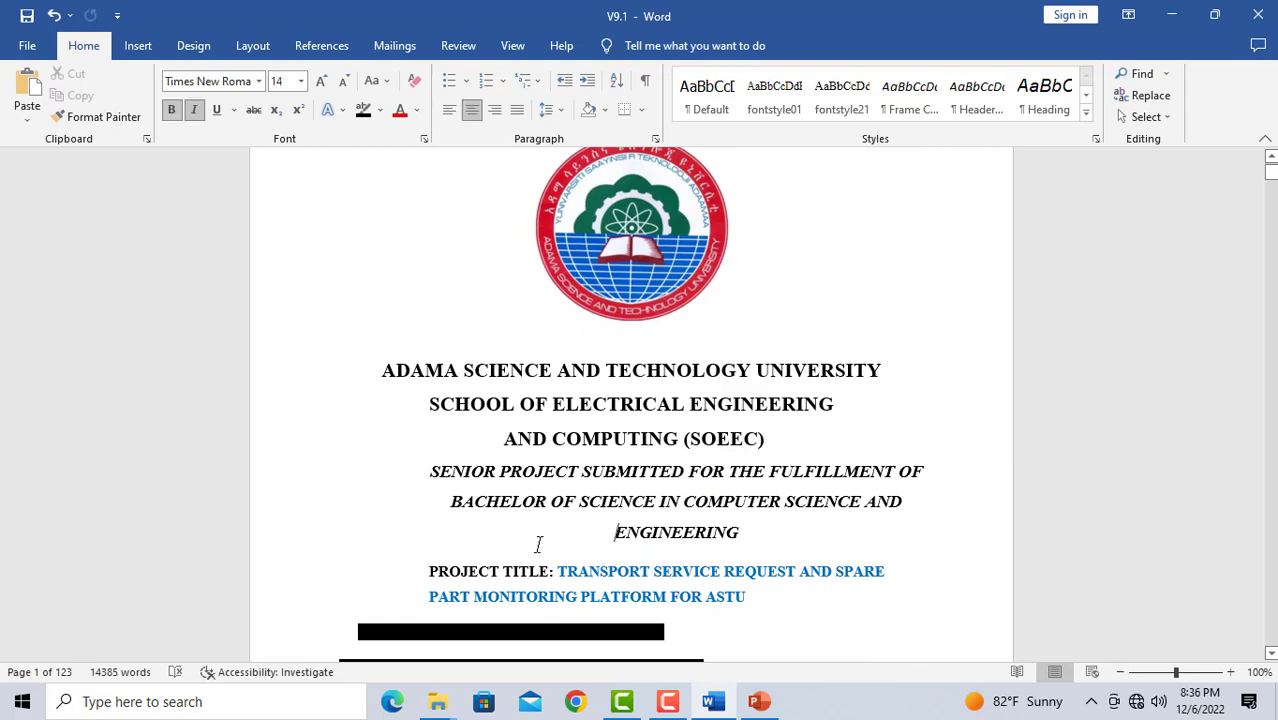
scroll(555, 530, "down", 2)
left_click(560, 478)
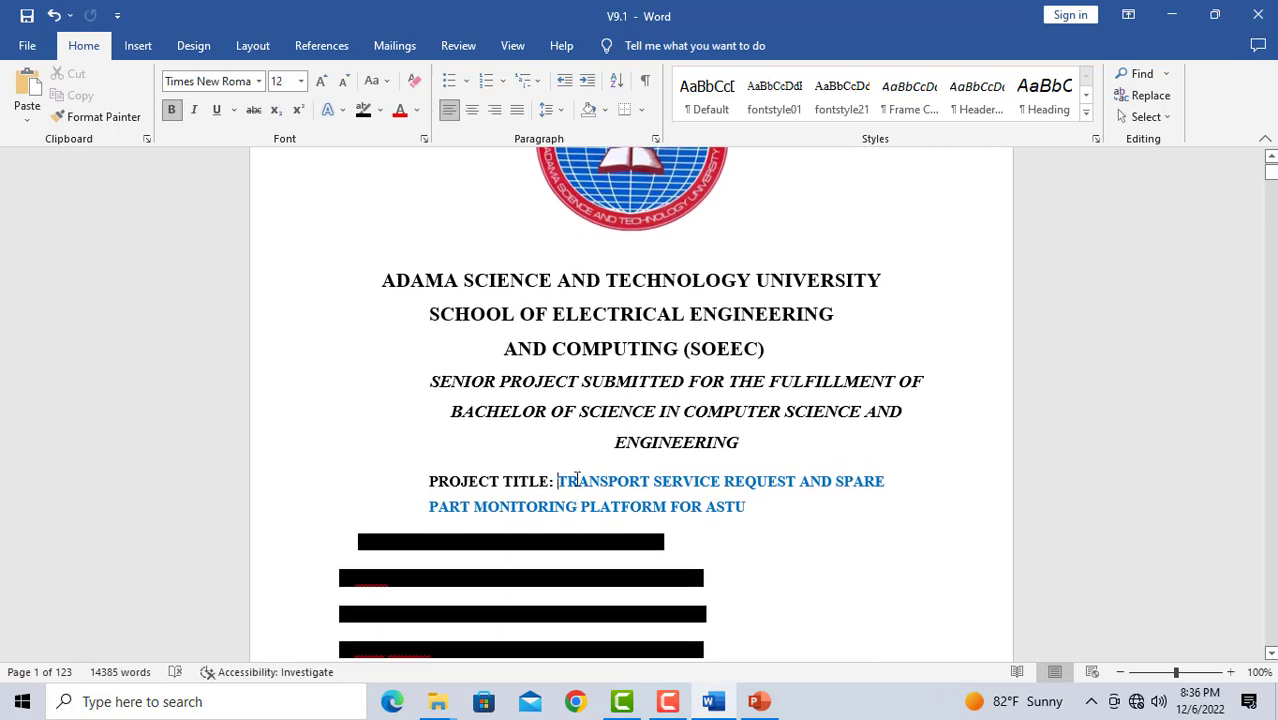
left_click_drag(561, 480, 736, 508)
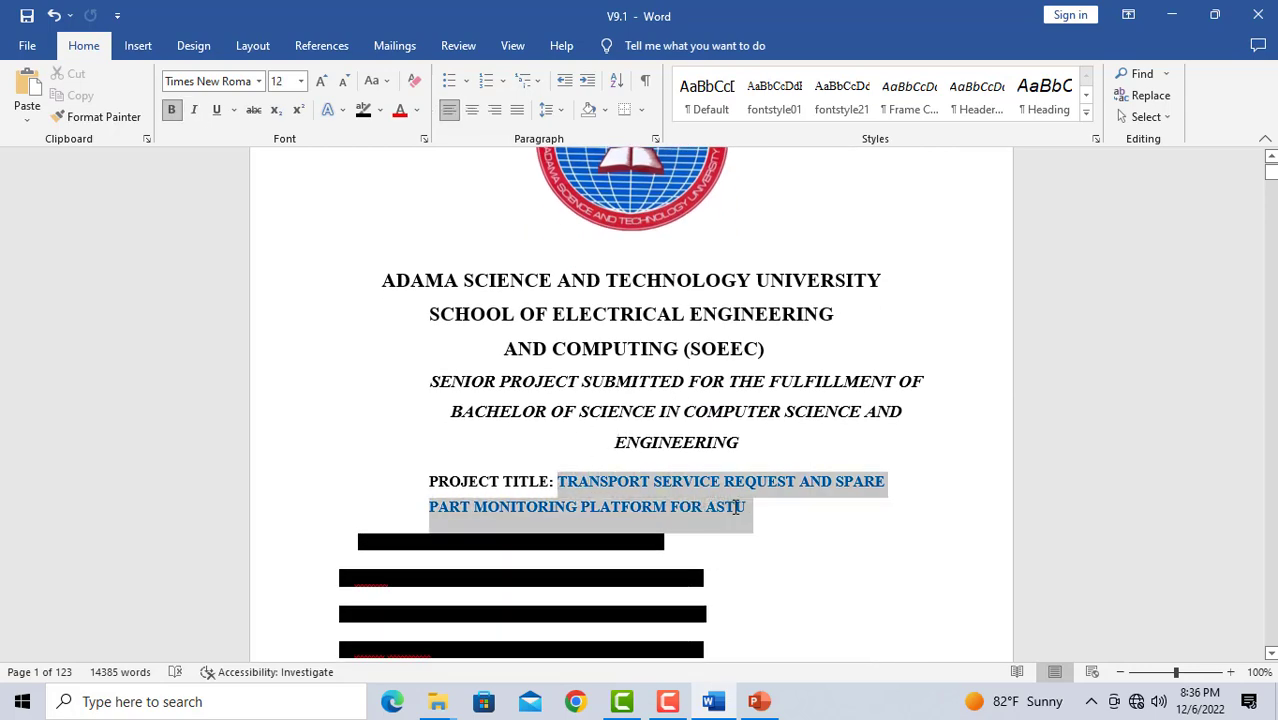
right_click(657, 495)
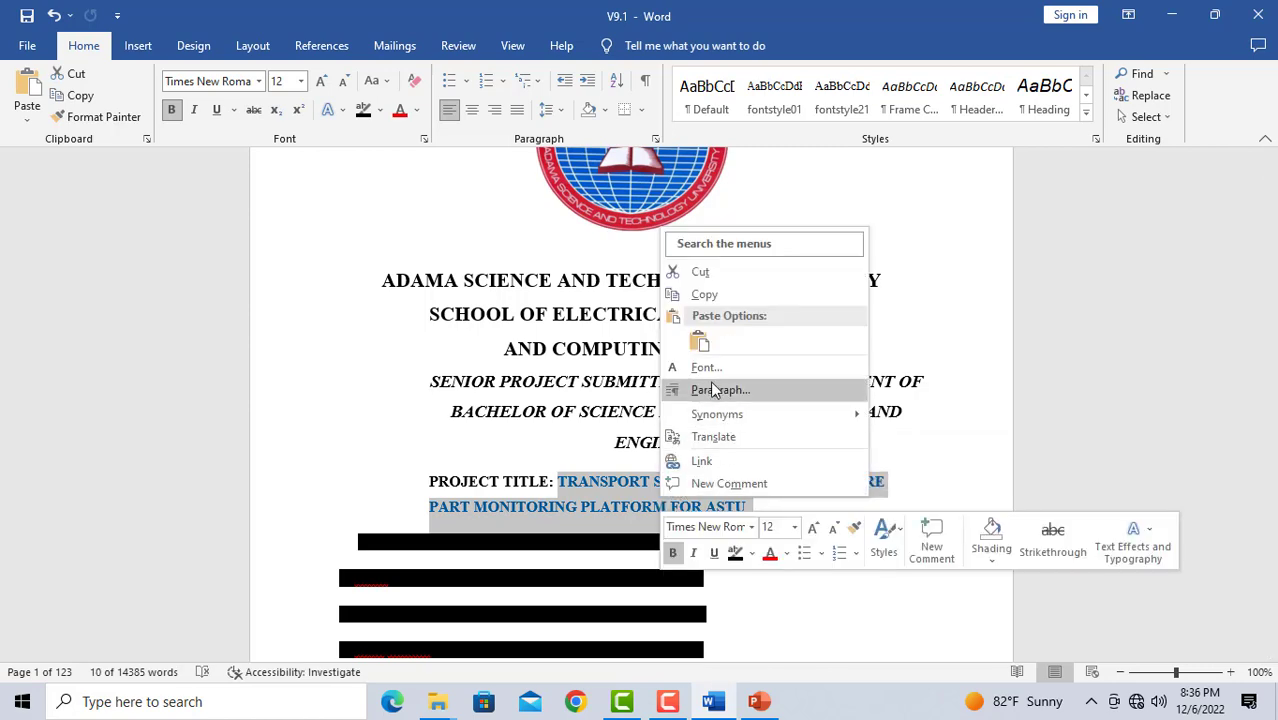
left_click(704, 294)
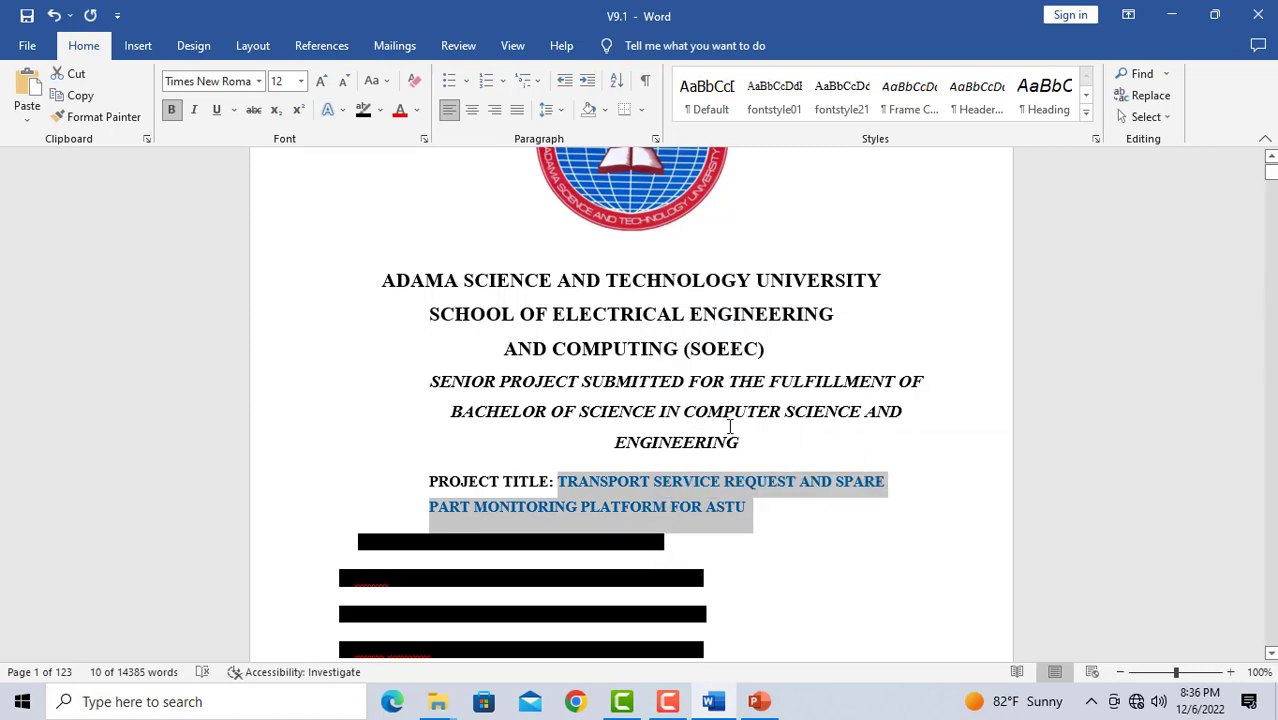
left_click(758, 703)
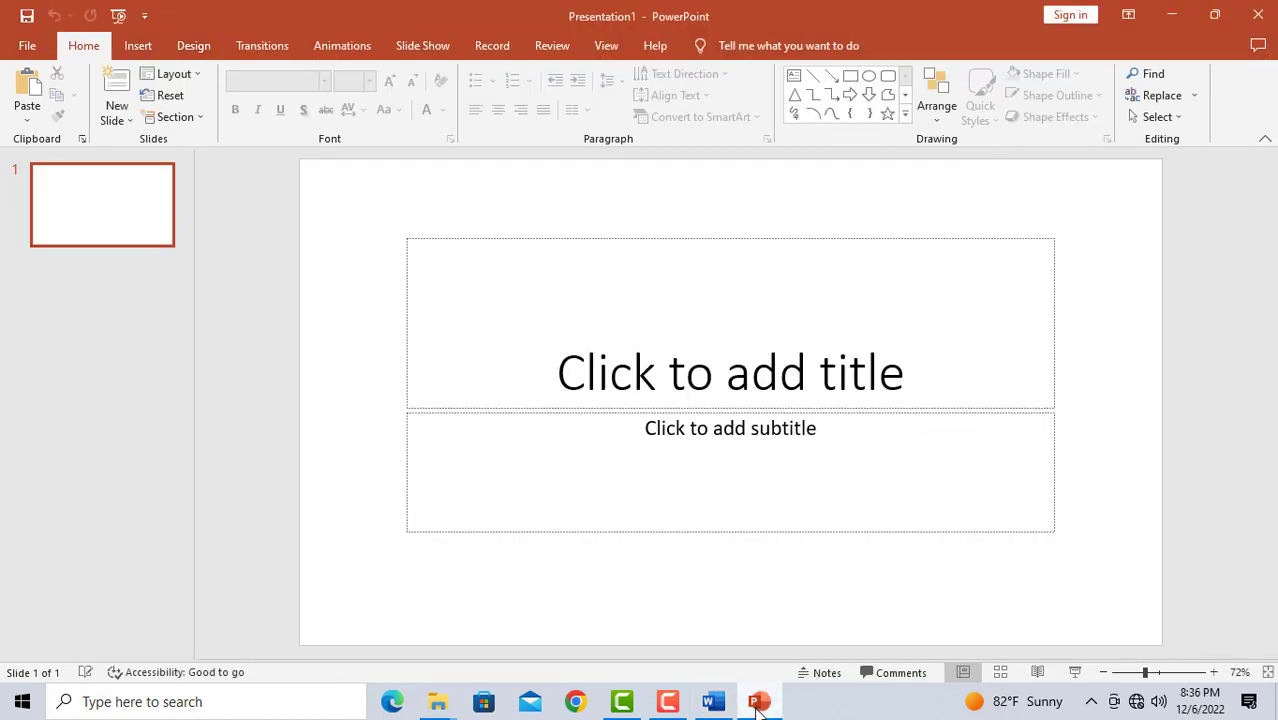
Paste the project title into the title placeholder and delete the empty subtitle placeholder.
left_click(622, 342)
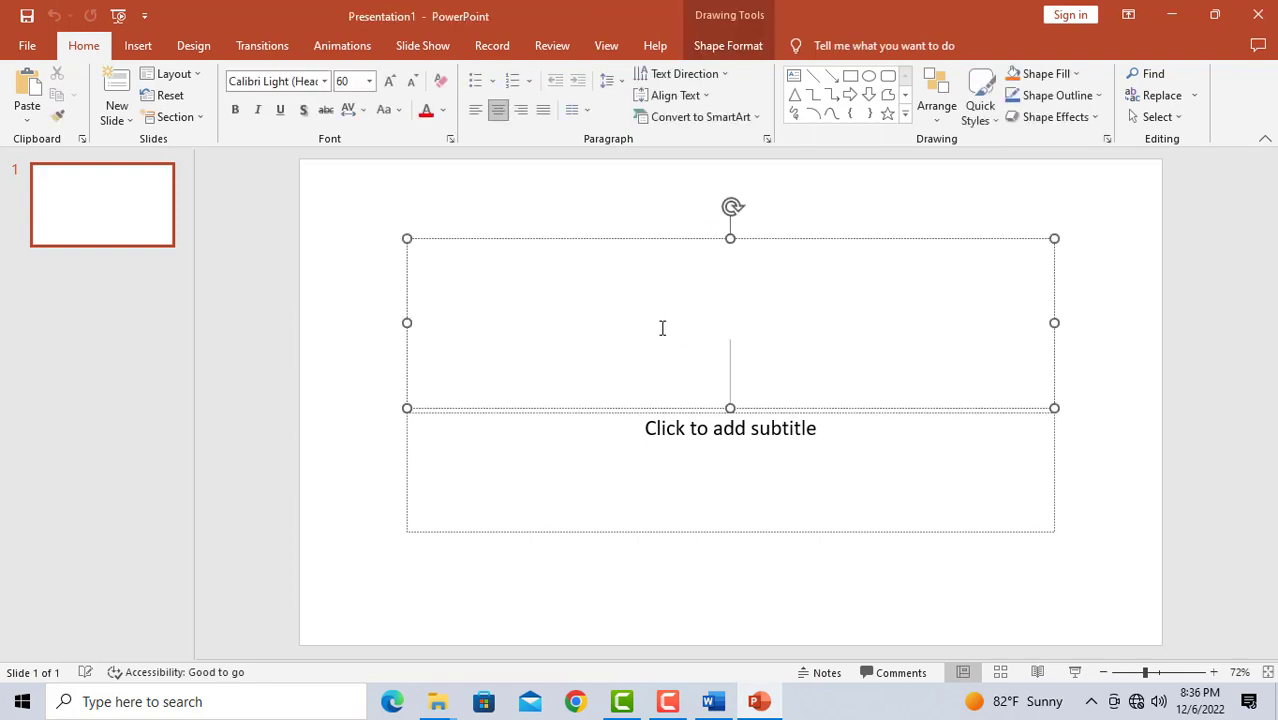
key("ctrl+v")
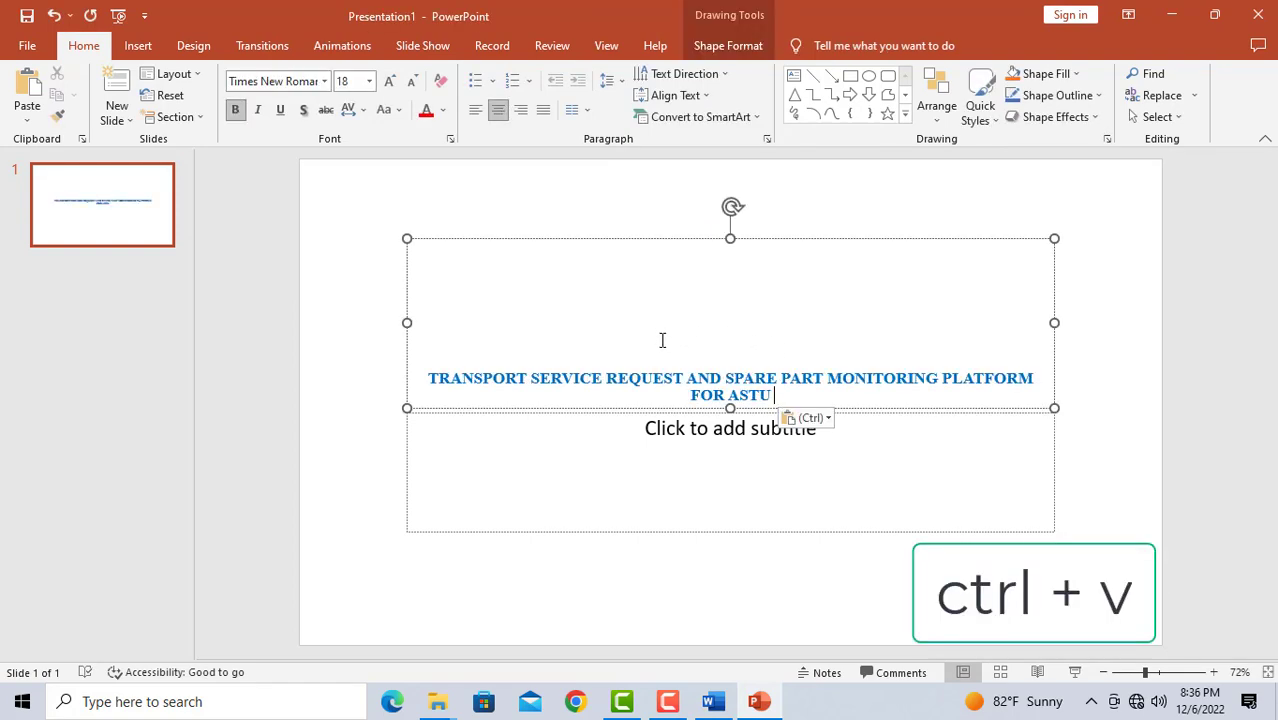
left_click(549, 478)
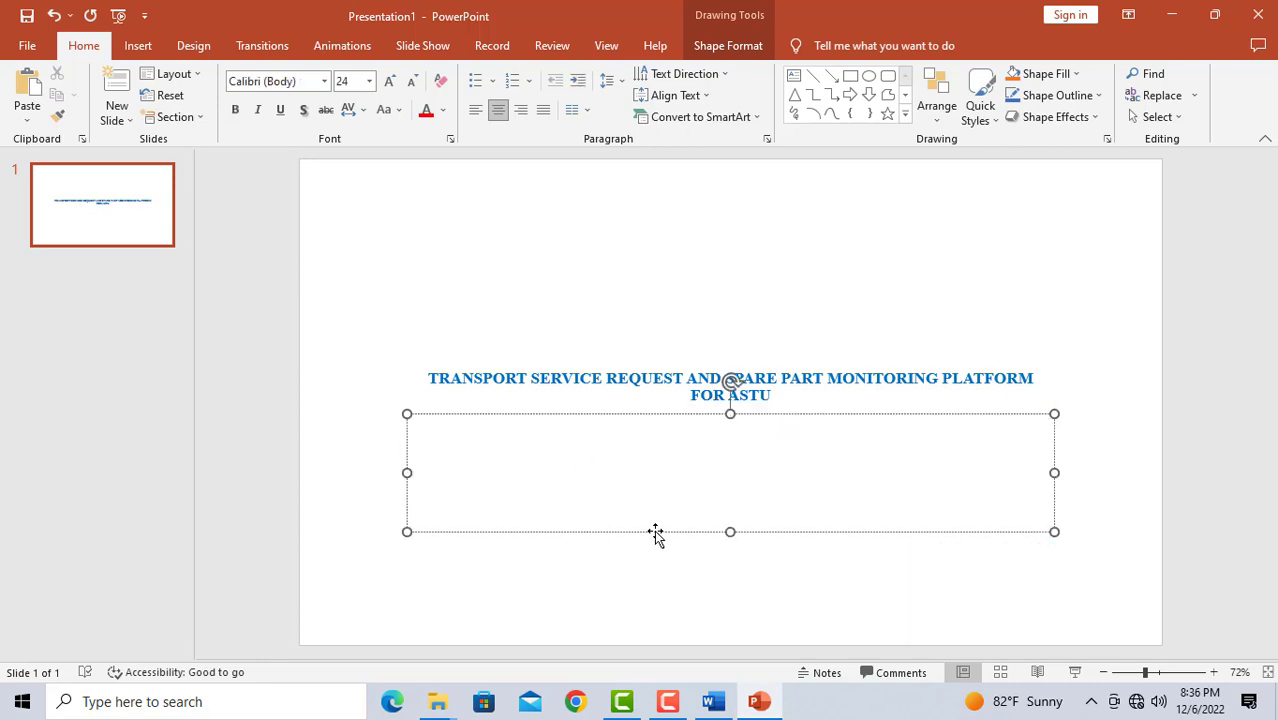
left_click_drag(655, 535, 617, 523)
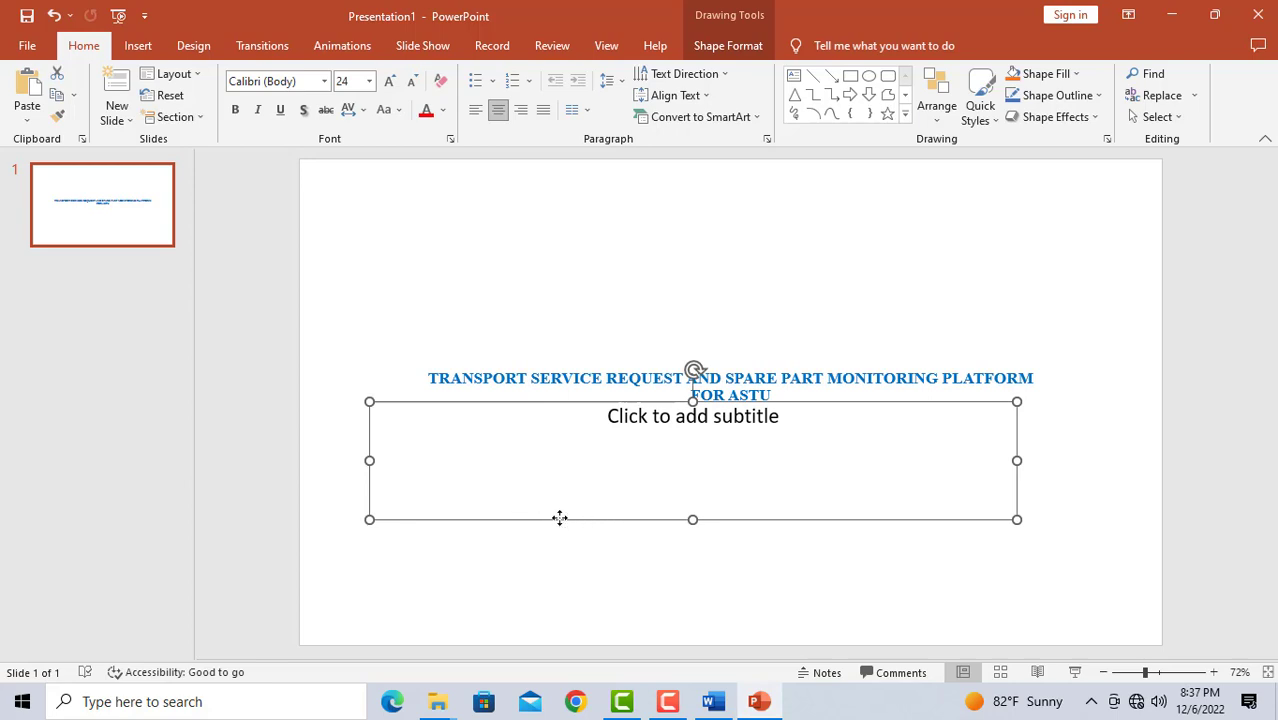
key("Delete")
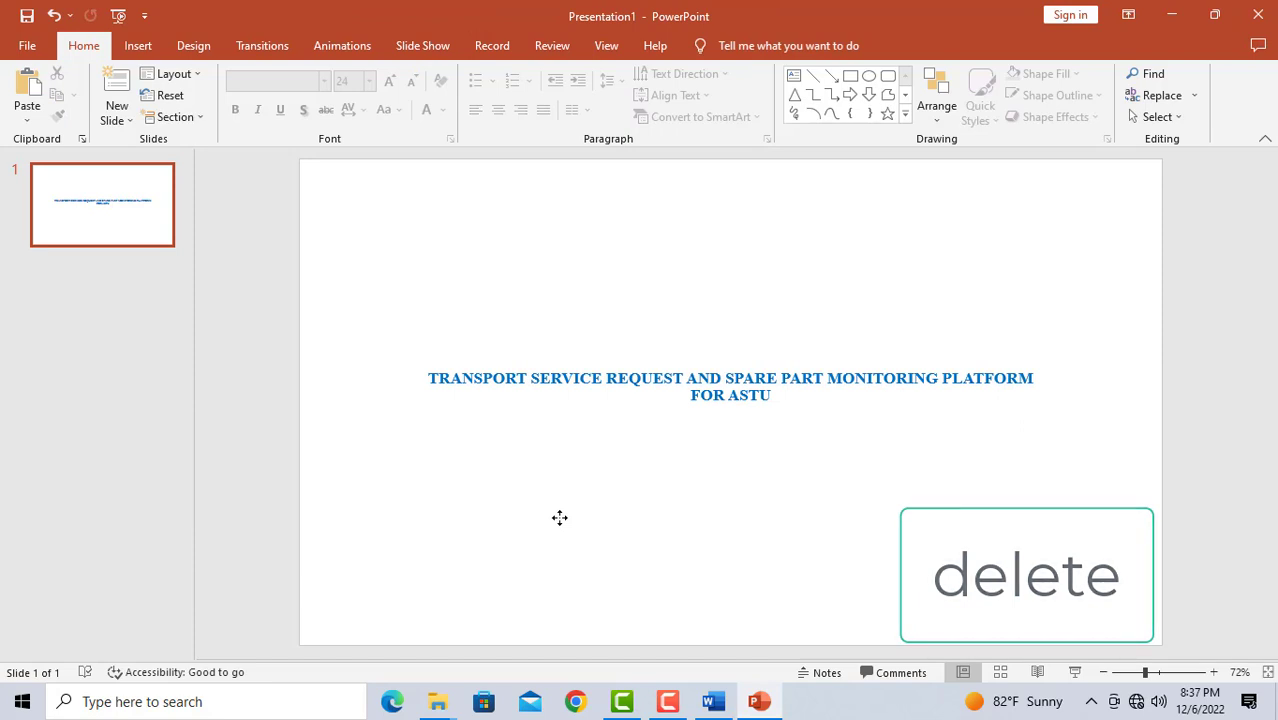
Move the title box lower on the slide and select all its text.
left_click(694, 378)
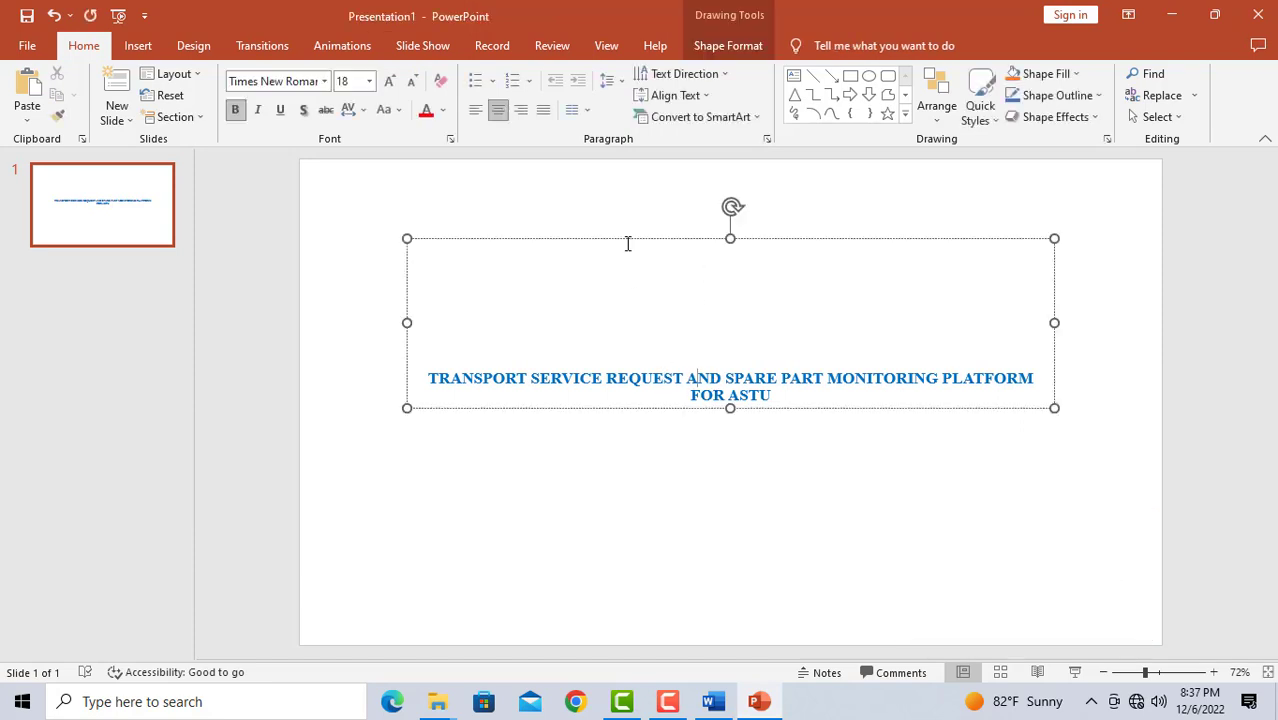
left_click_drag(628, 243, 621, 300)
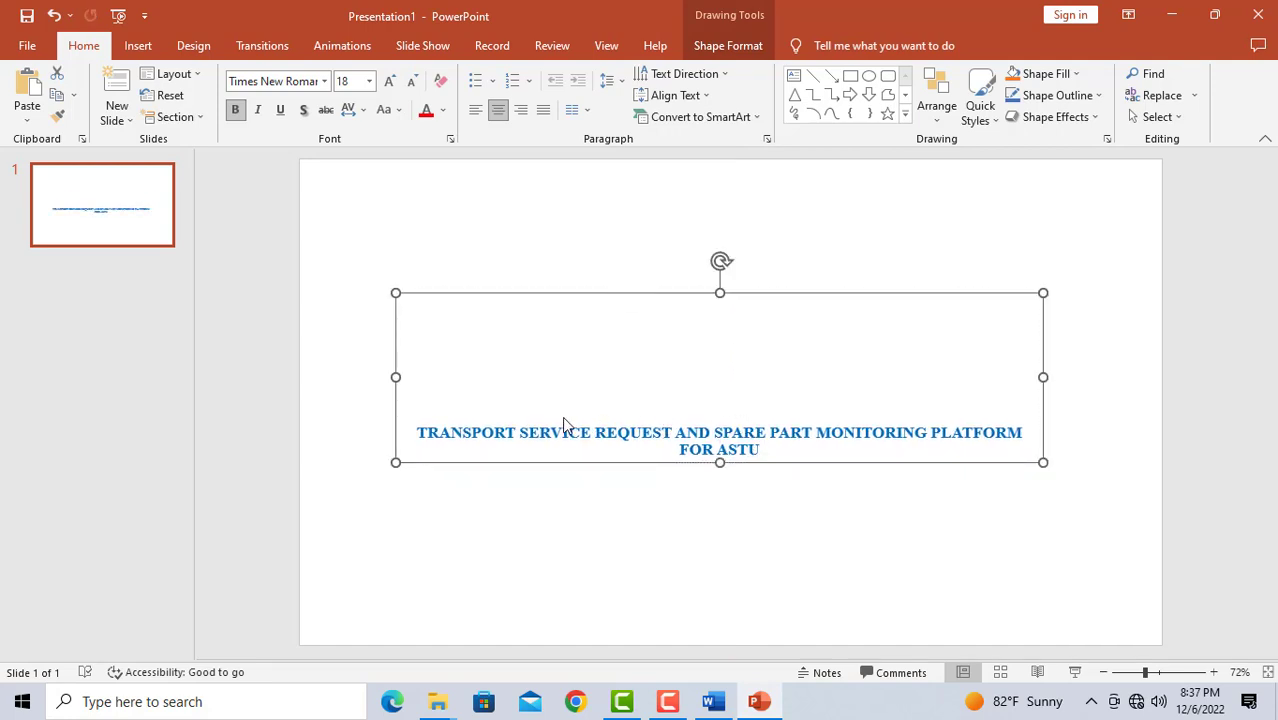
left_click(766, 449)
left_click_drag(766, 449, 437, 432)
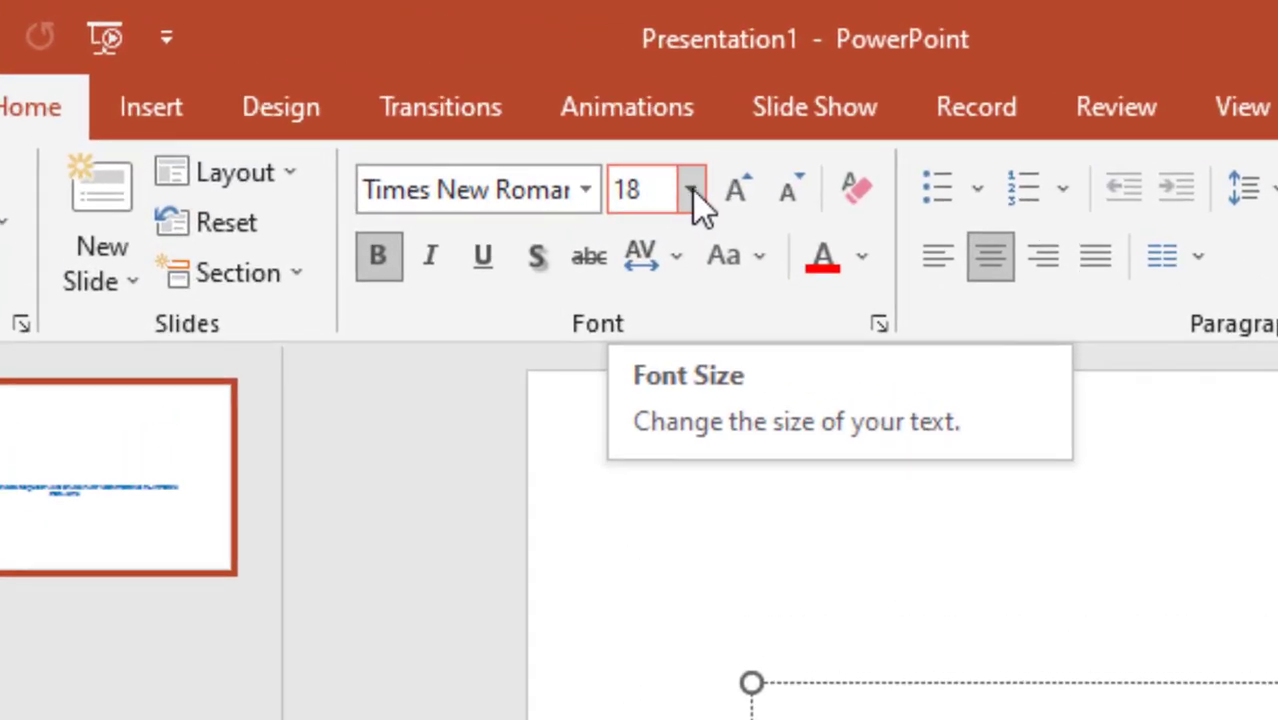
Set the title to 28 pt, fit its box around the text, and move it lower.
left_click(396, 91)
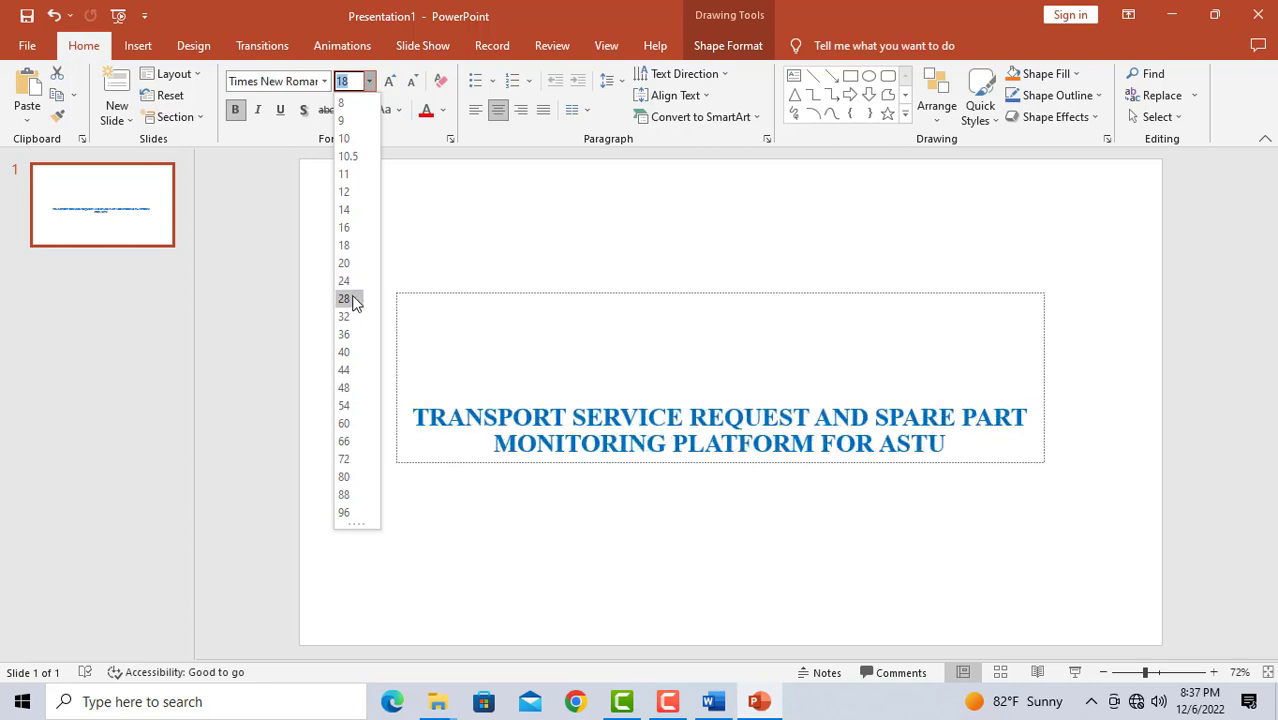
left_click(353, 300)
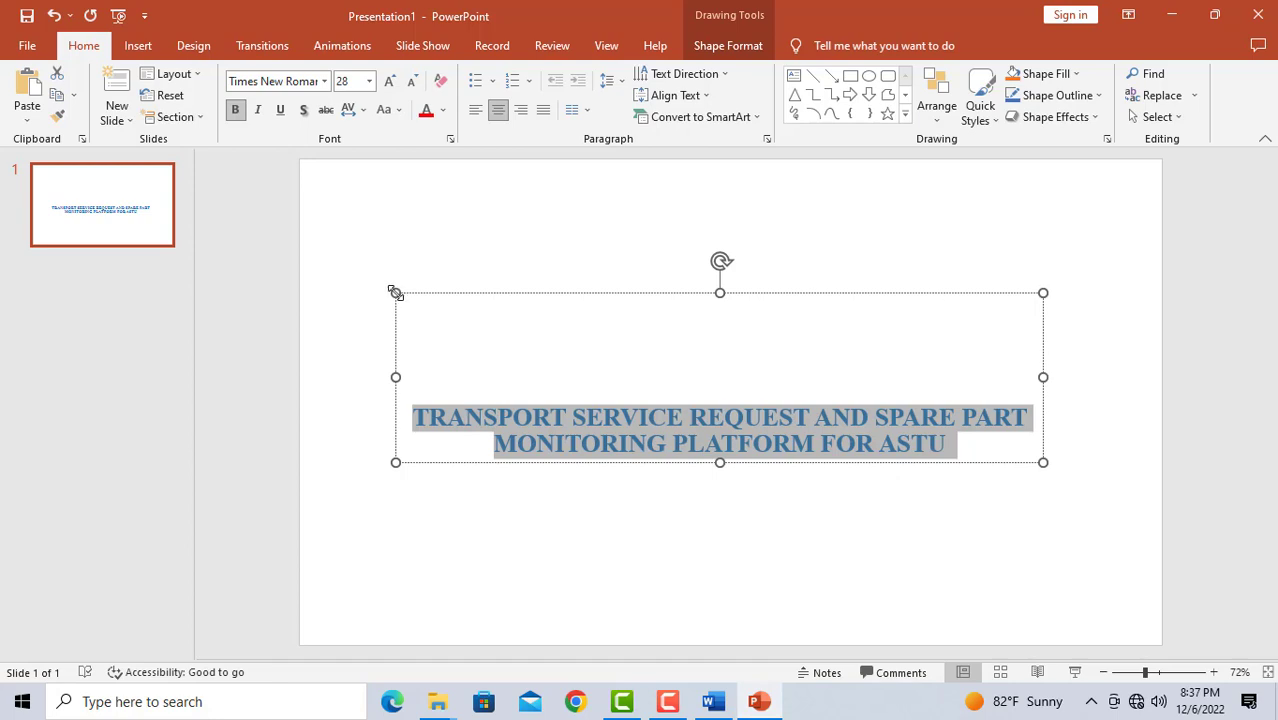
mouse_move(395, 292)
left_mouse_down()
mouse_move(466, 373)
mouse_move(376, 292)
left_mouse_up()
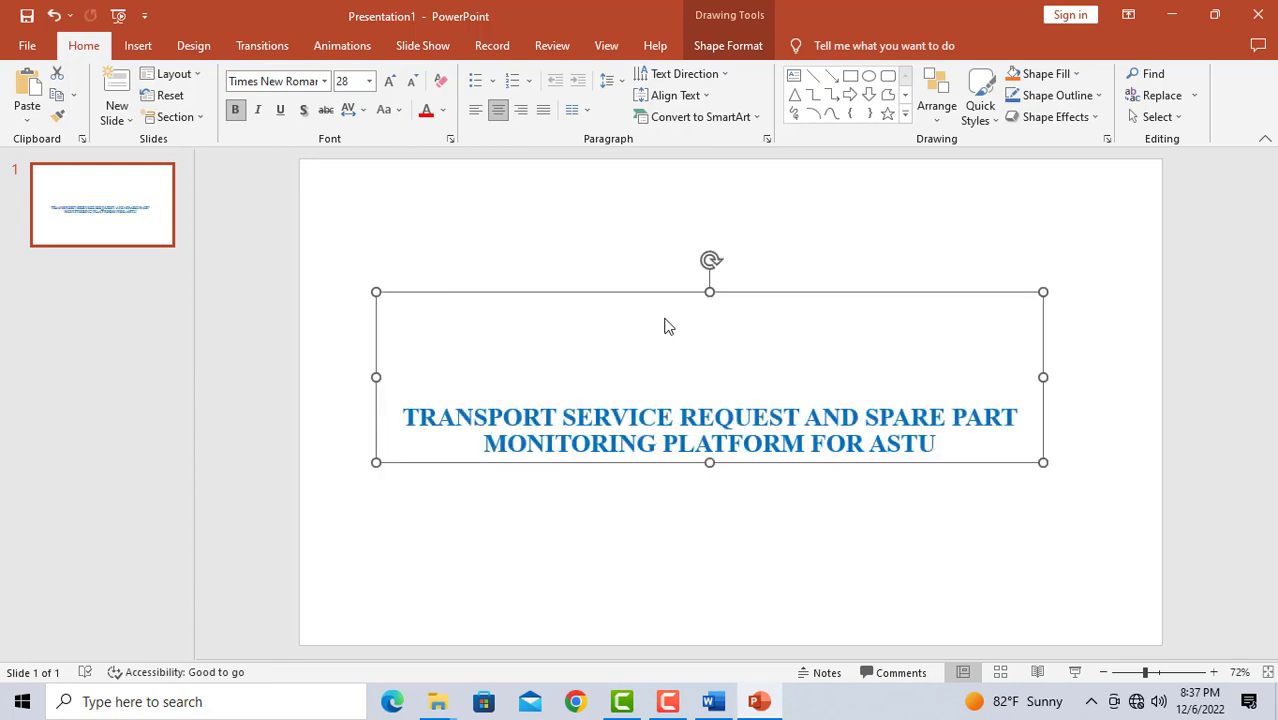
left_click_drag(709, 291, 685, 378)
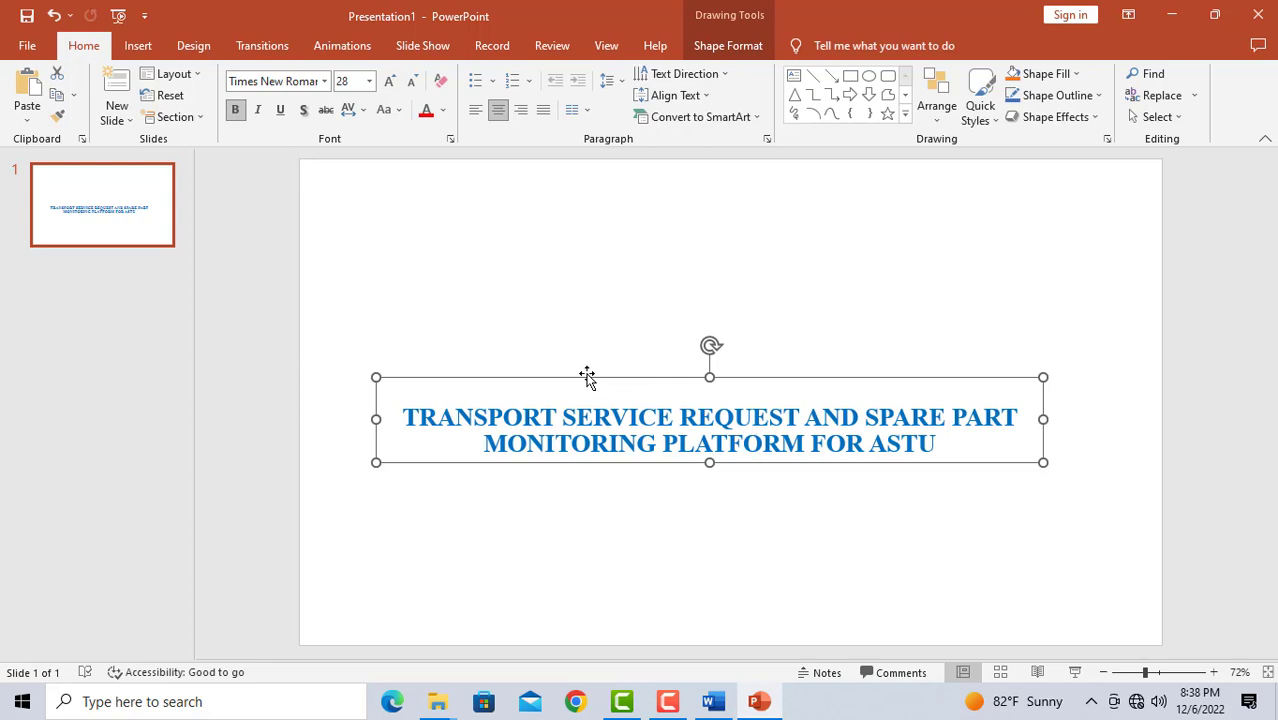
left_click_drag(583, 376, 593, 455)
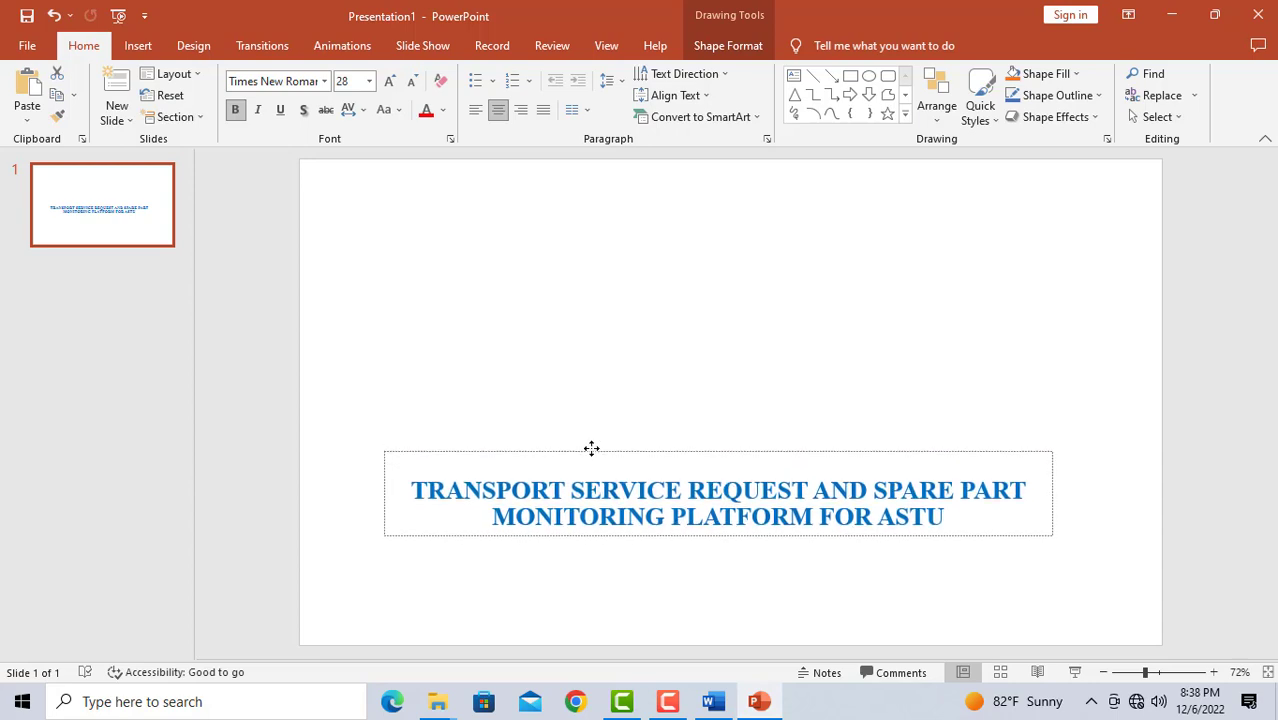
Apply 1.5 line spacing to the title text.
left_click(599, 512)
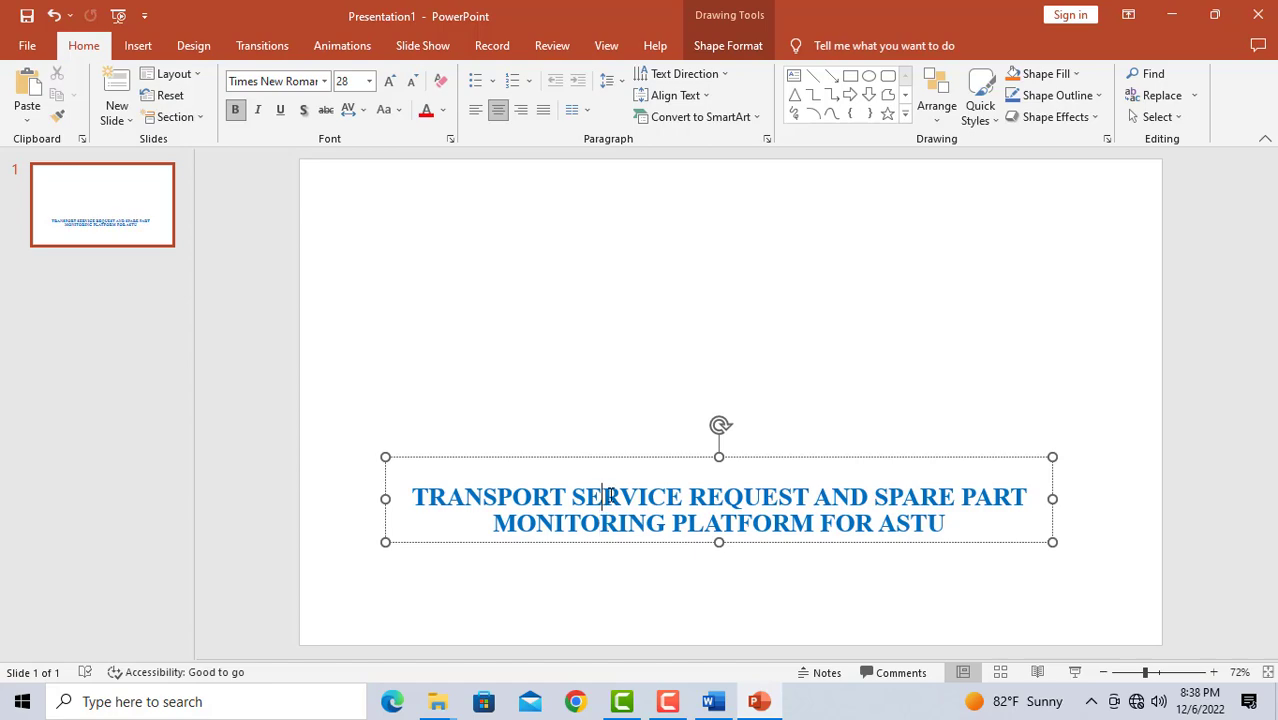
left_click(666, 518)
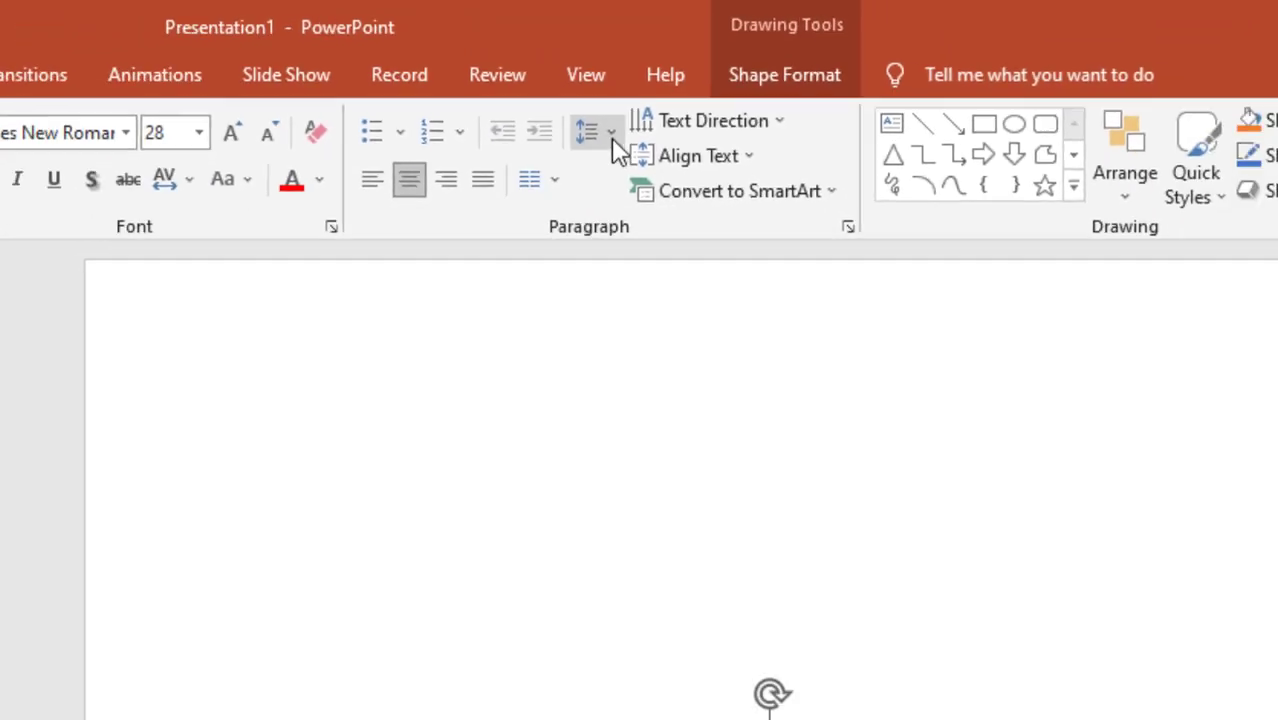
left_click(590, 197)
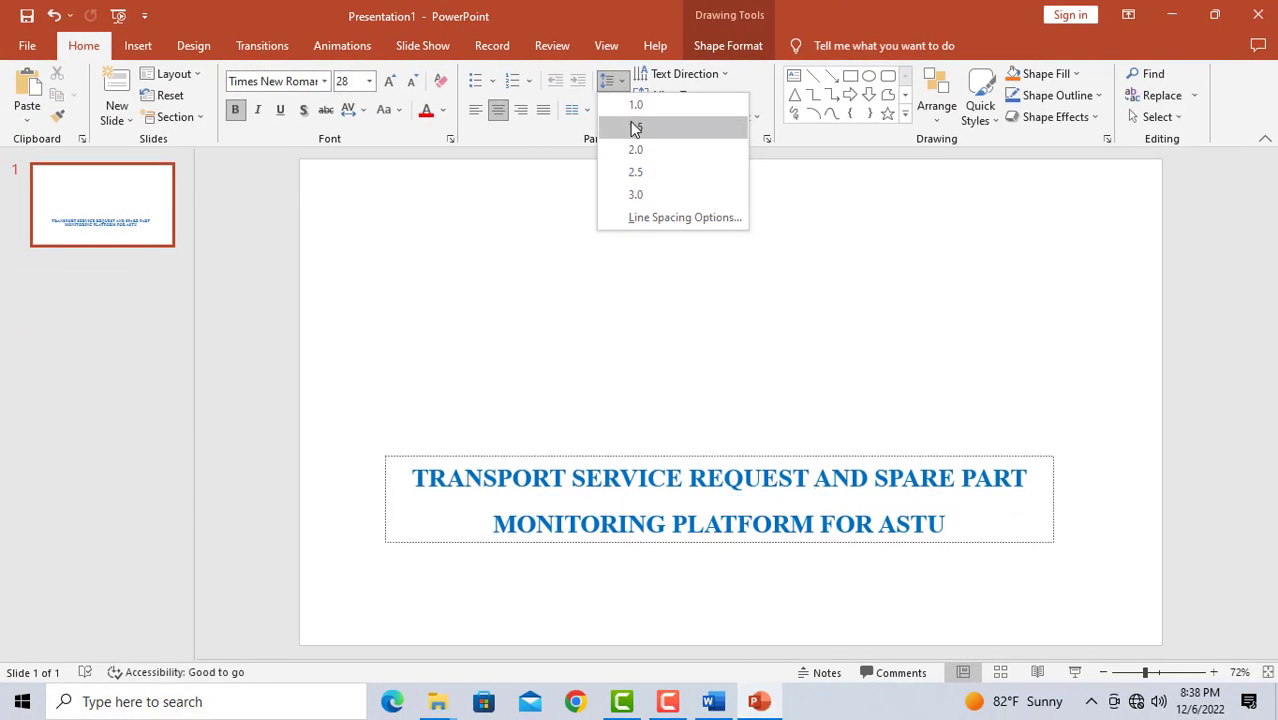
left_click(635, 128)
left_click(748, 482)
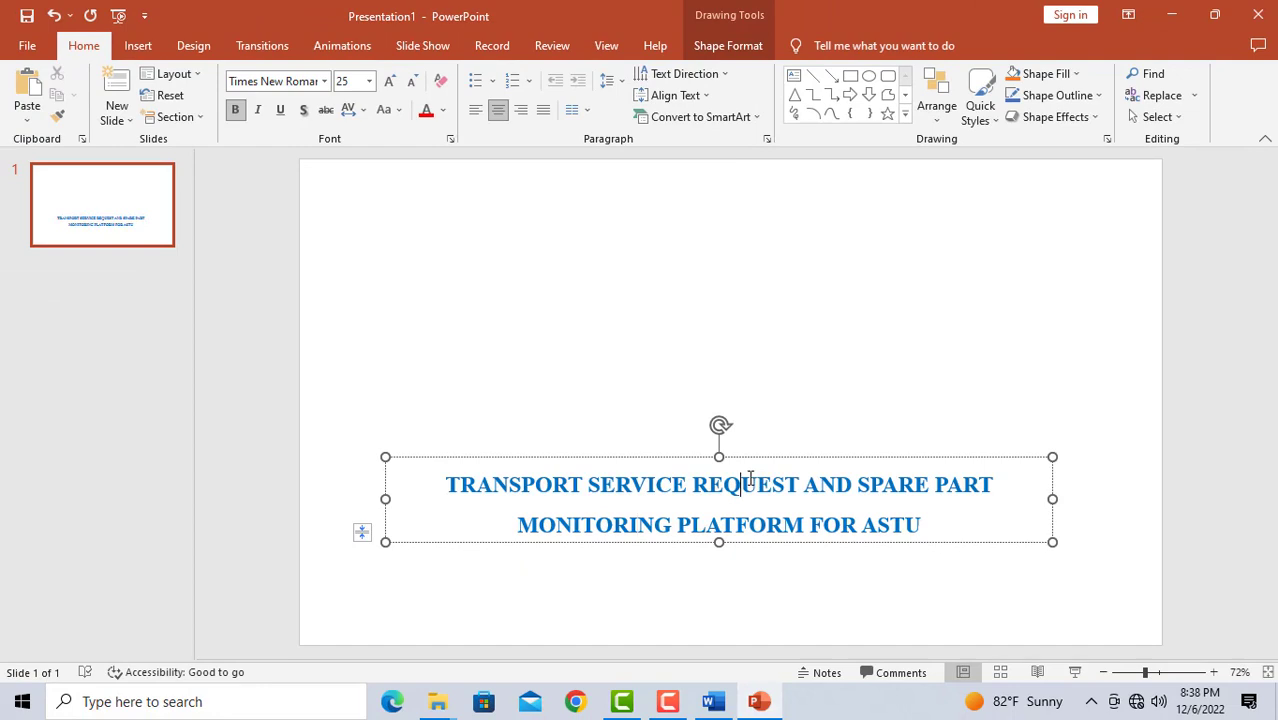
left_click(1100, 506)
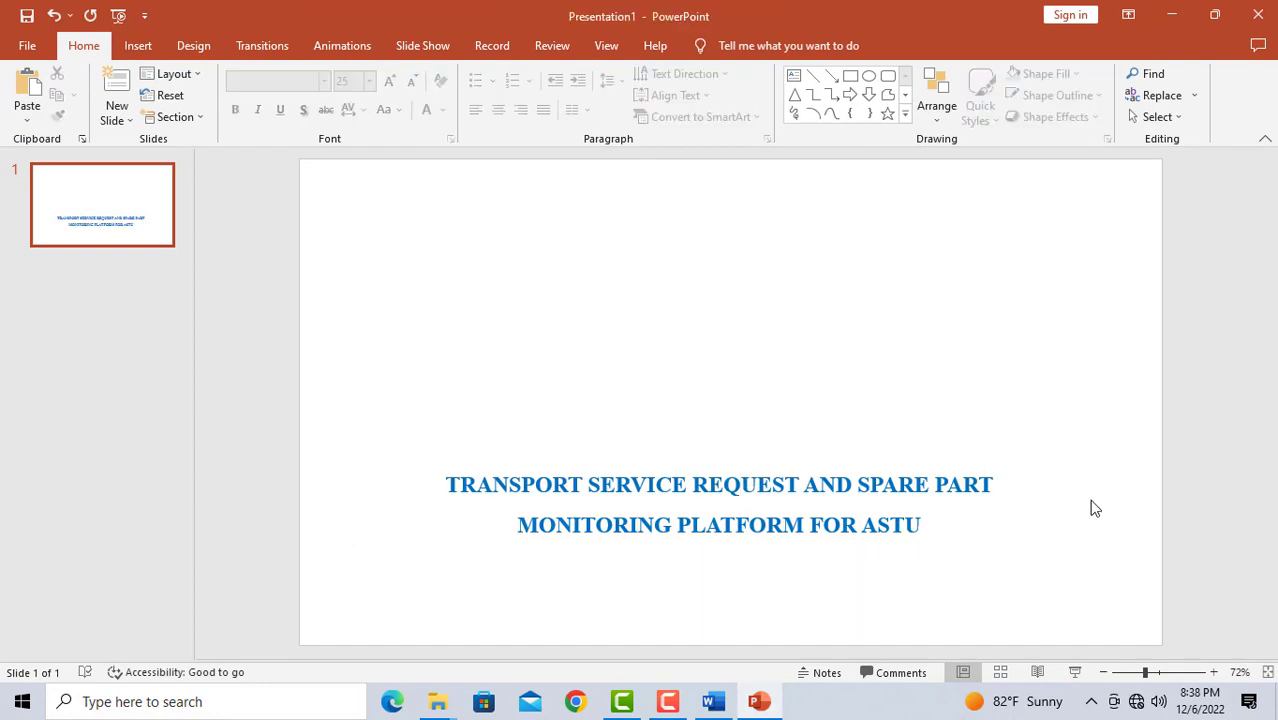
left_click(684, 486)
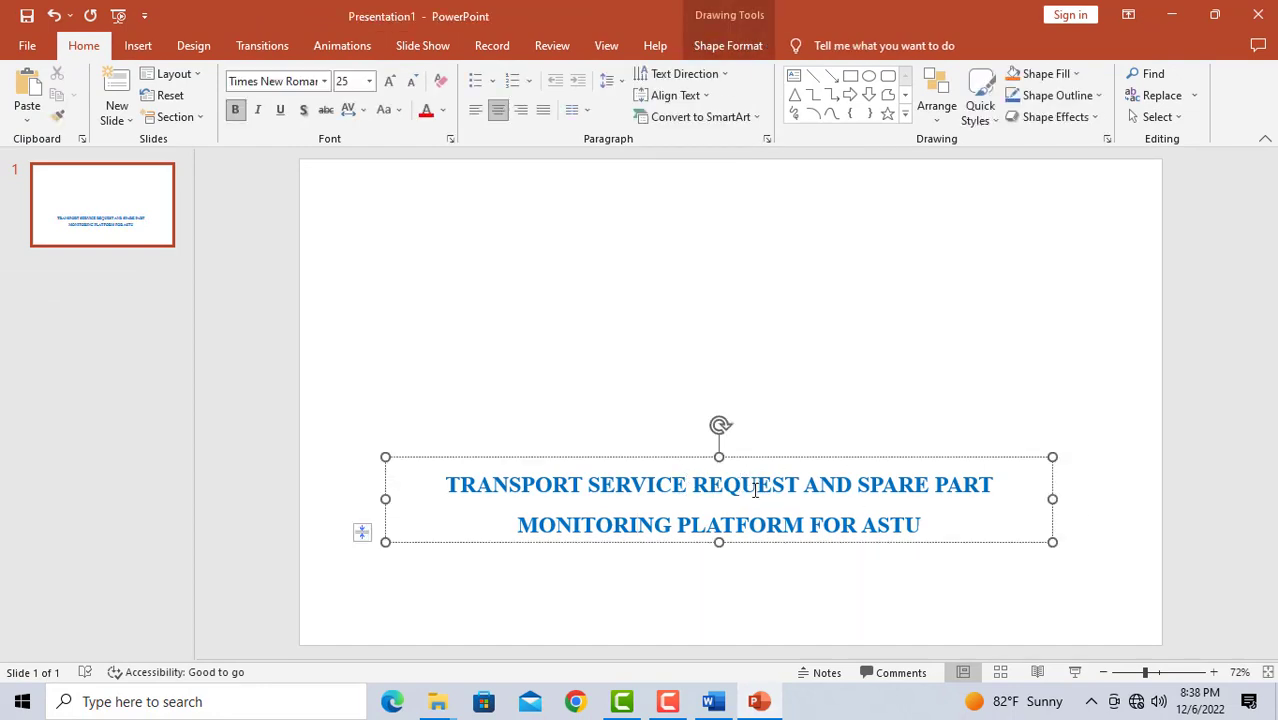
Color both title lines Dark Blue, then select the university logo in the Word document.
left_click_drag(922, 525, 500, 490)
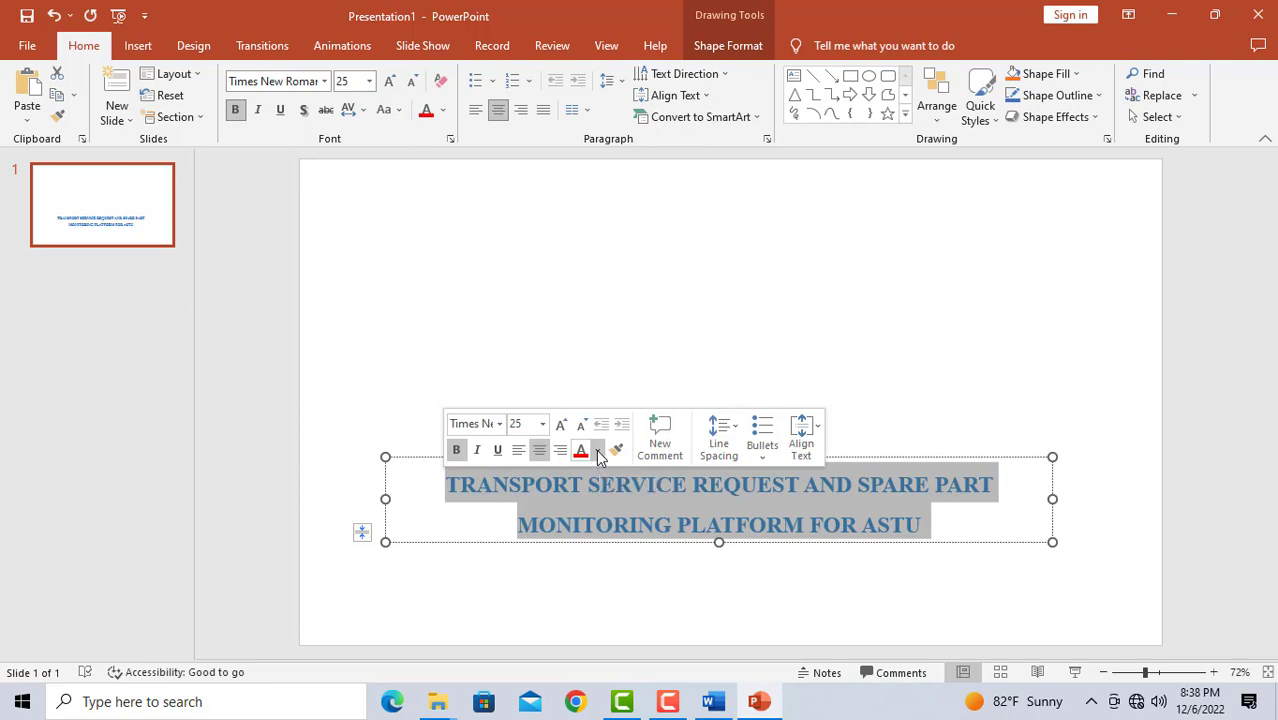
left_click(598, 453)
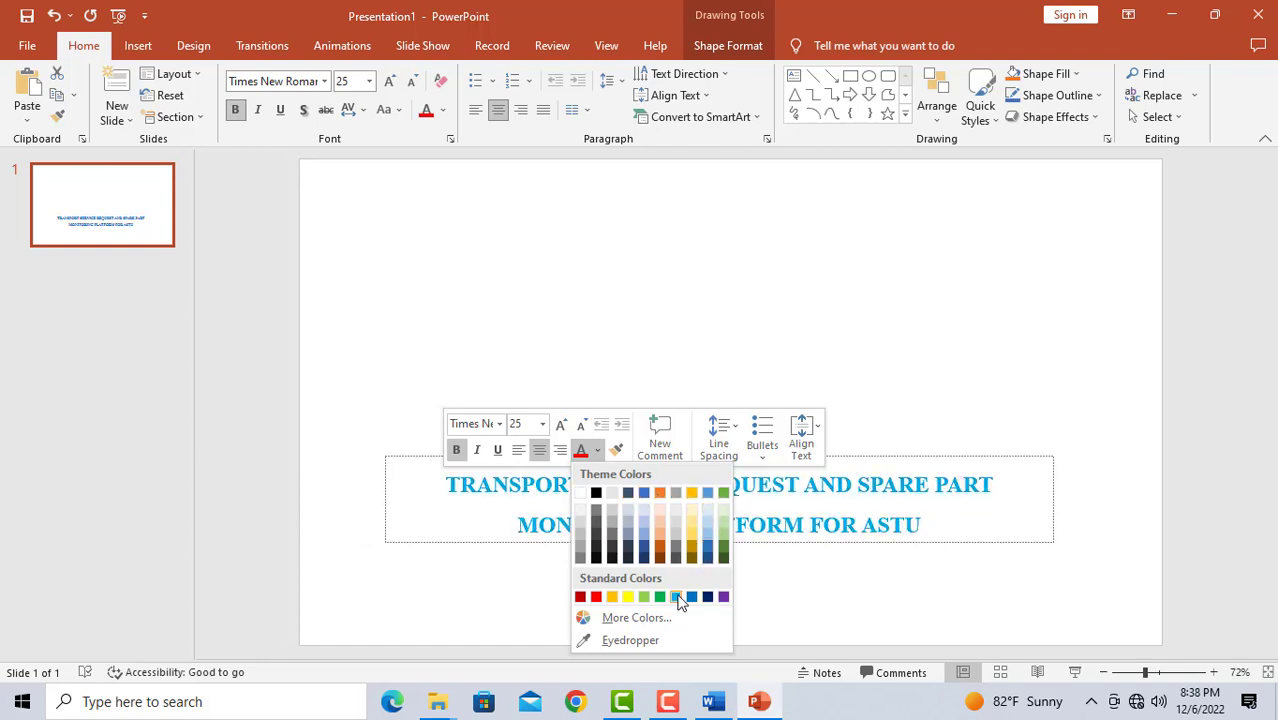
left_click(707, 597)
left_click(431, 300)
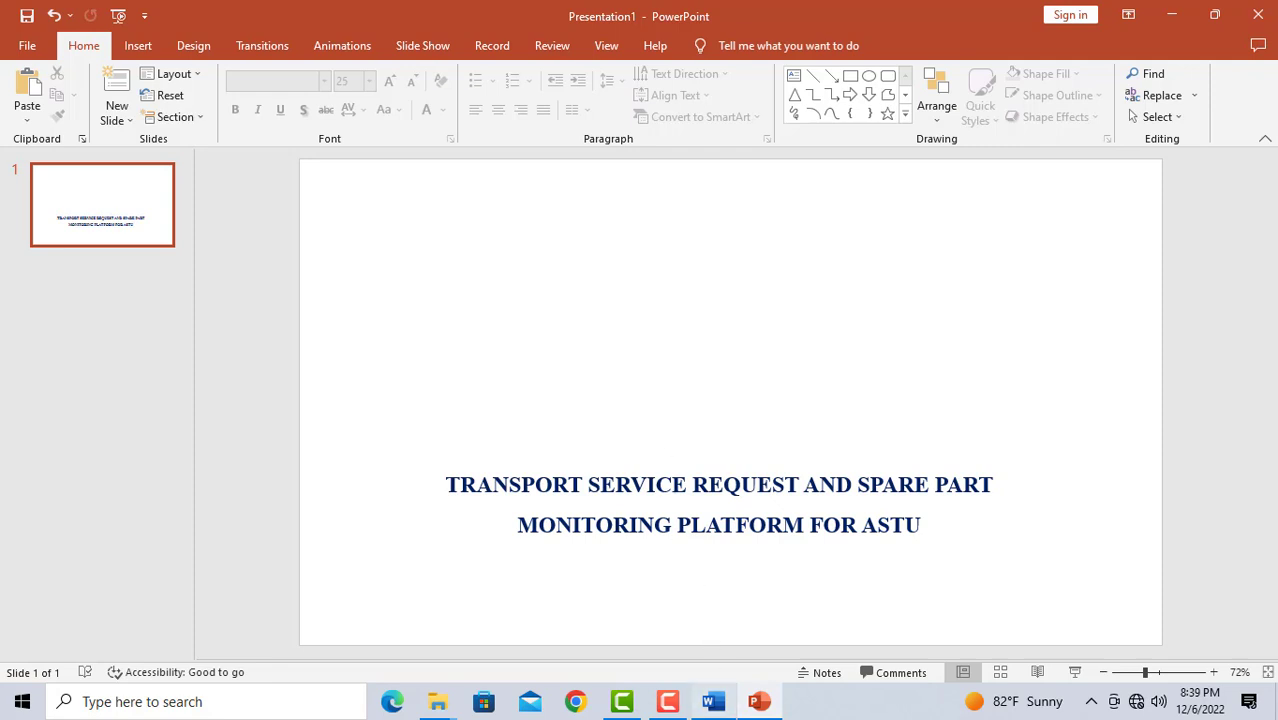
left_click(713, 701)
left_click(625, 336)
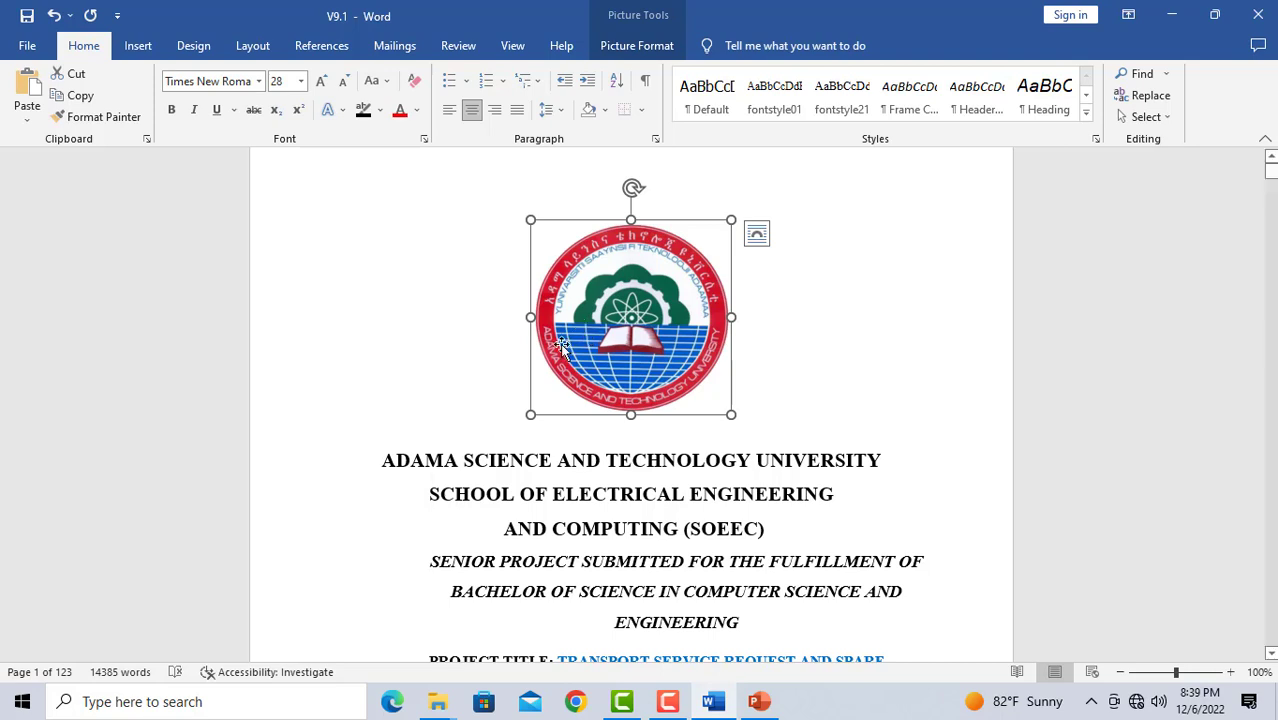
Copy the university logo picture from the Word document.
right_click(635, 287)
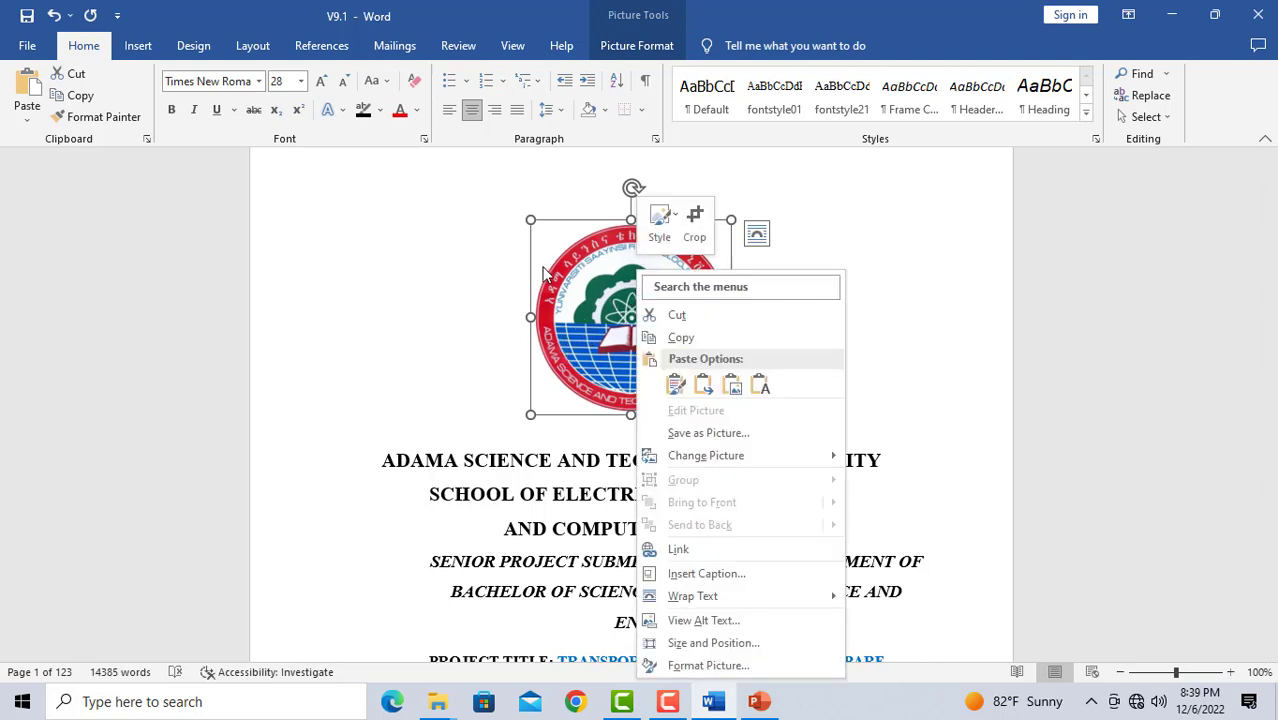
left_click(672, 338)
Paste the university logo onto the title slide, resize it, and place it above the title.
left_click(759, 701)
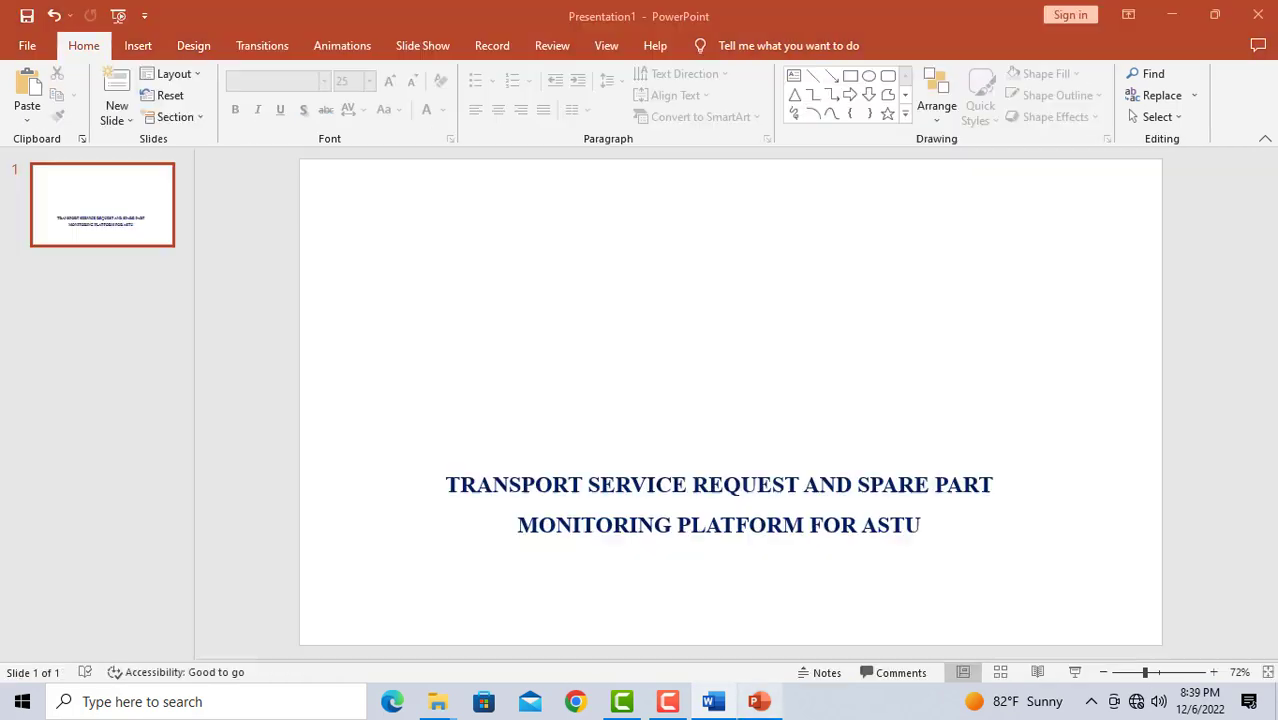
right_click(616, 295)
key("ctrl+v")
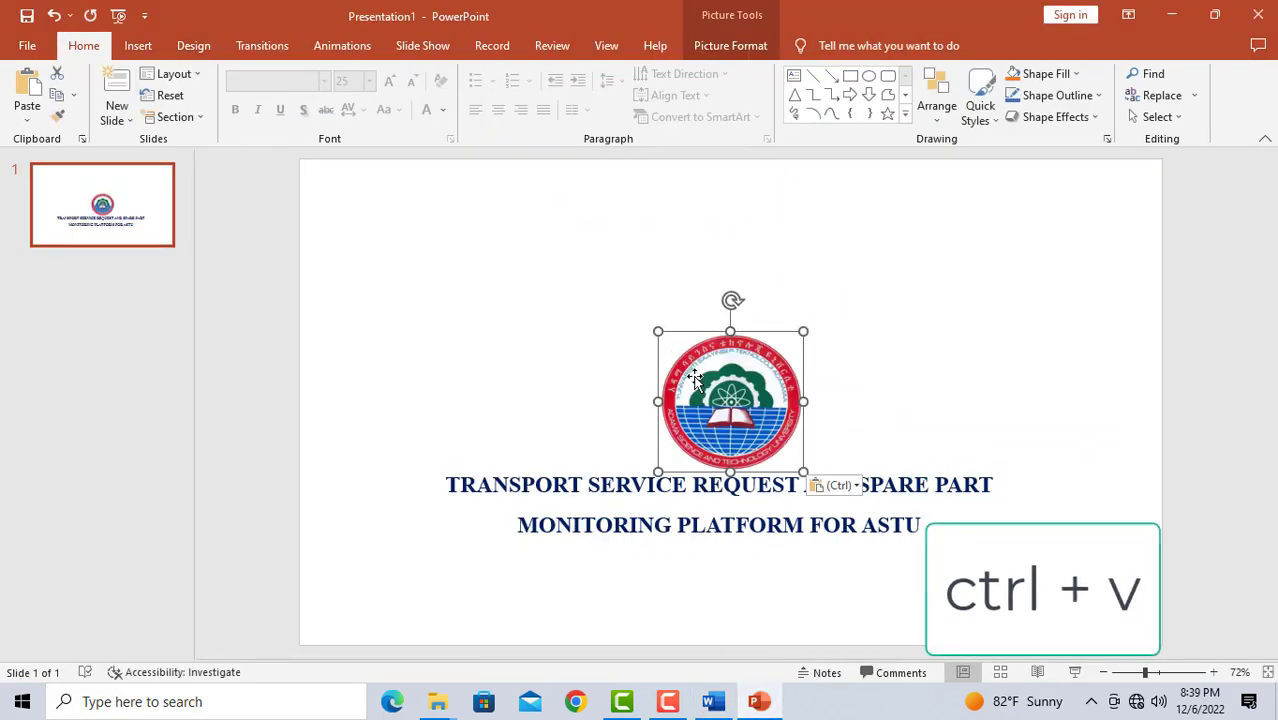
mouse_move(730, 443)
left_mouse_down()
mouse_move(705, 335)
mouse_move(680, 313)
left_mouse_up()
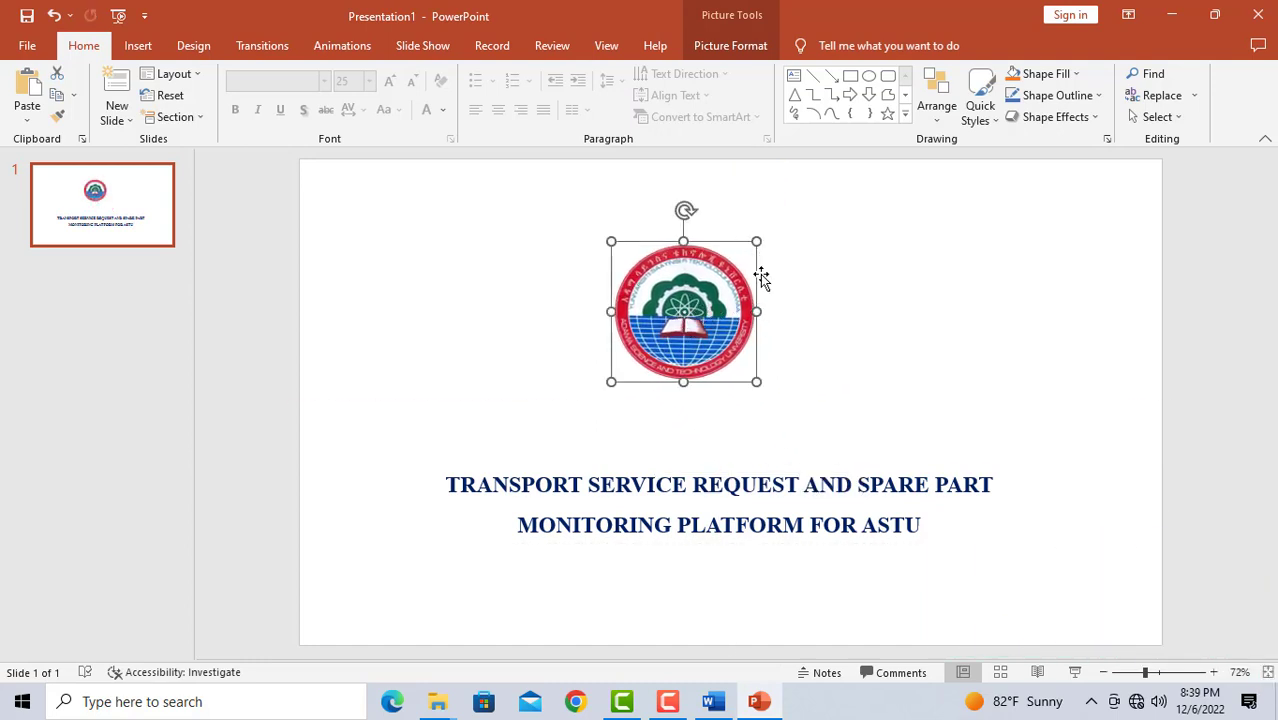
left_click_drag(760, 310, 779, 311)
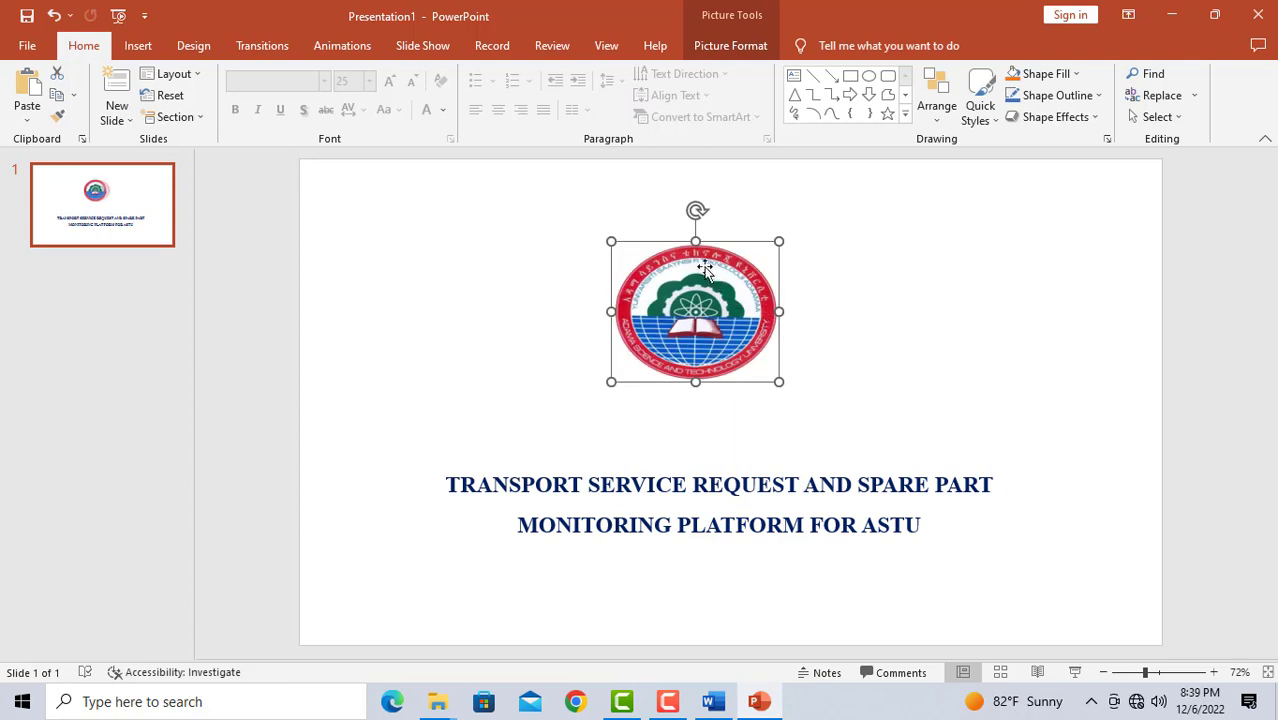
left_click_drag(695, 240, 688, 222)
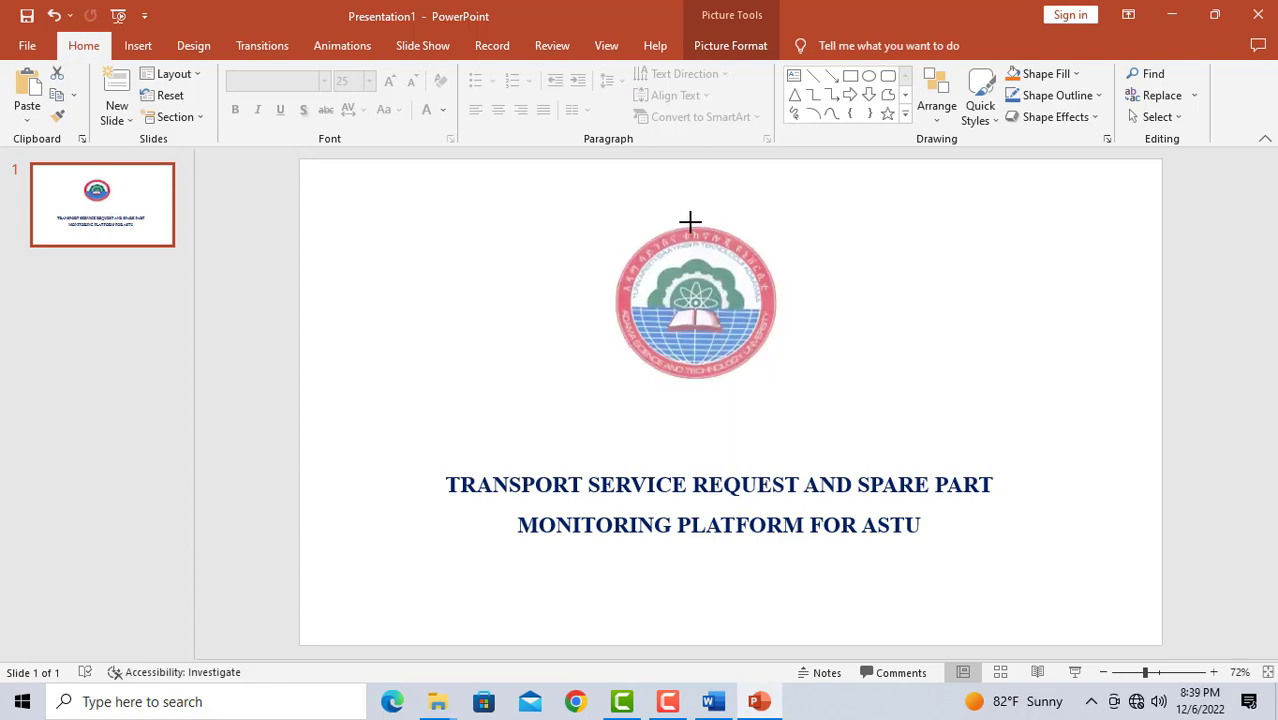
left_click_drag(687, 291, 700, 348)
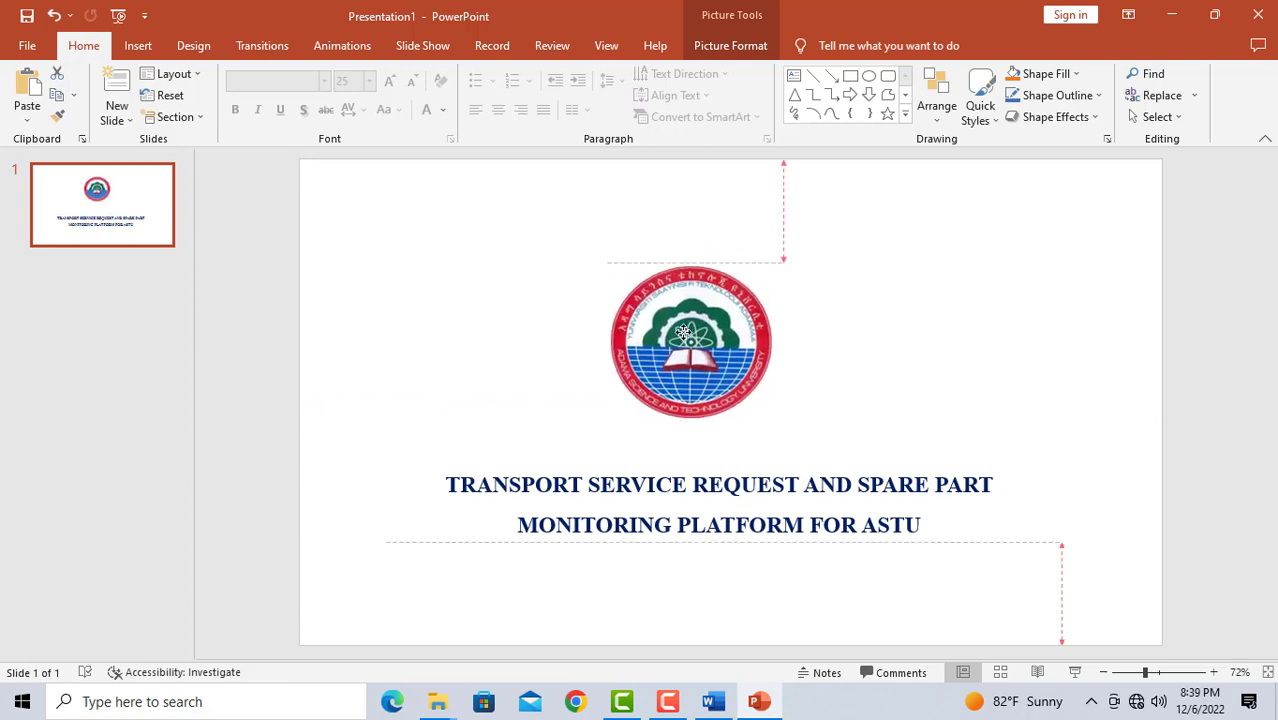
Centre the logo above the project title and deselect everything.
left_click(928, 391)
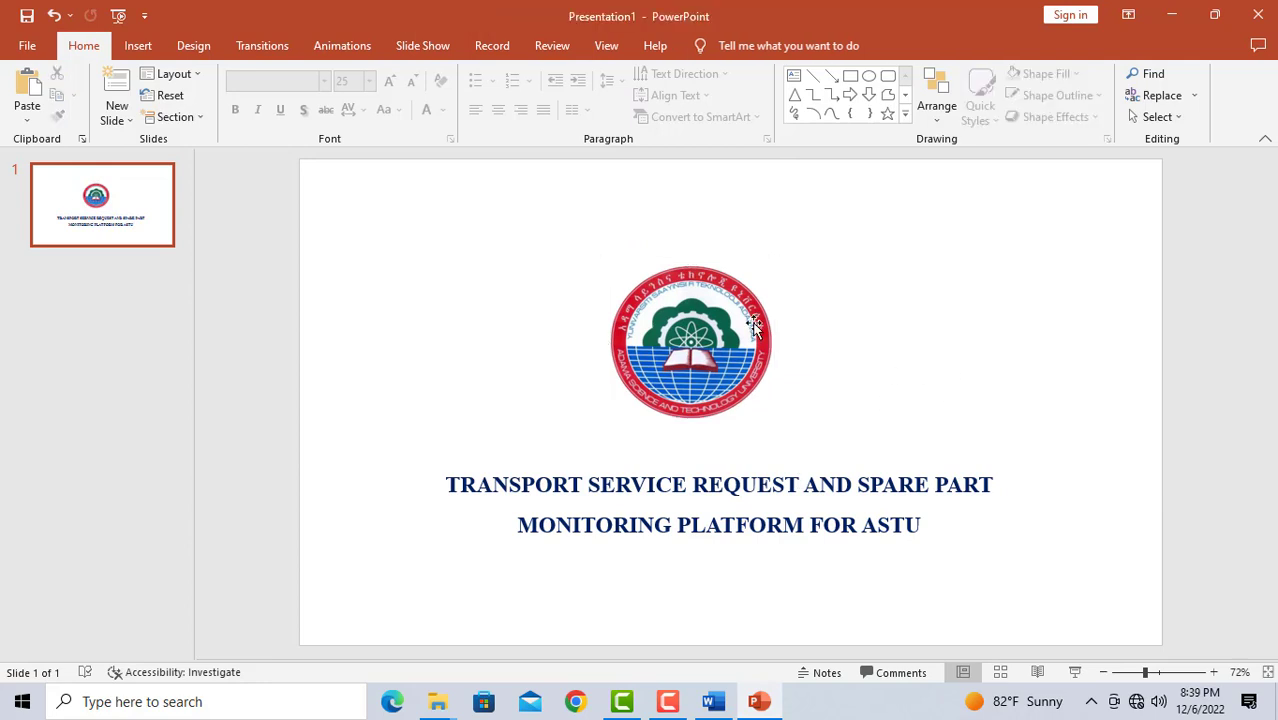
left_click(708, 320)
left_click_drag(708, 320, 724, 315)
left_click(896, 371)
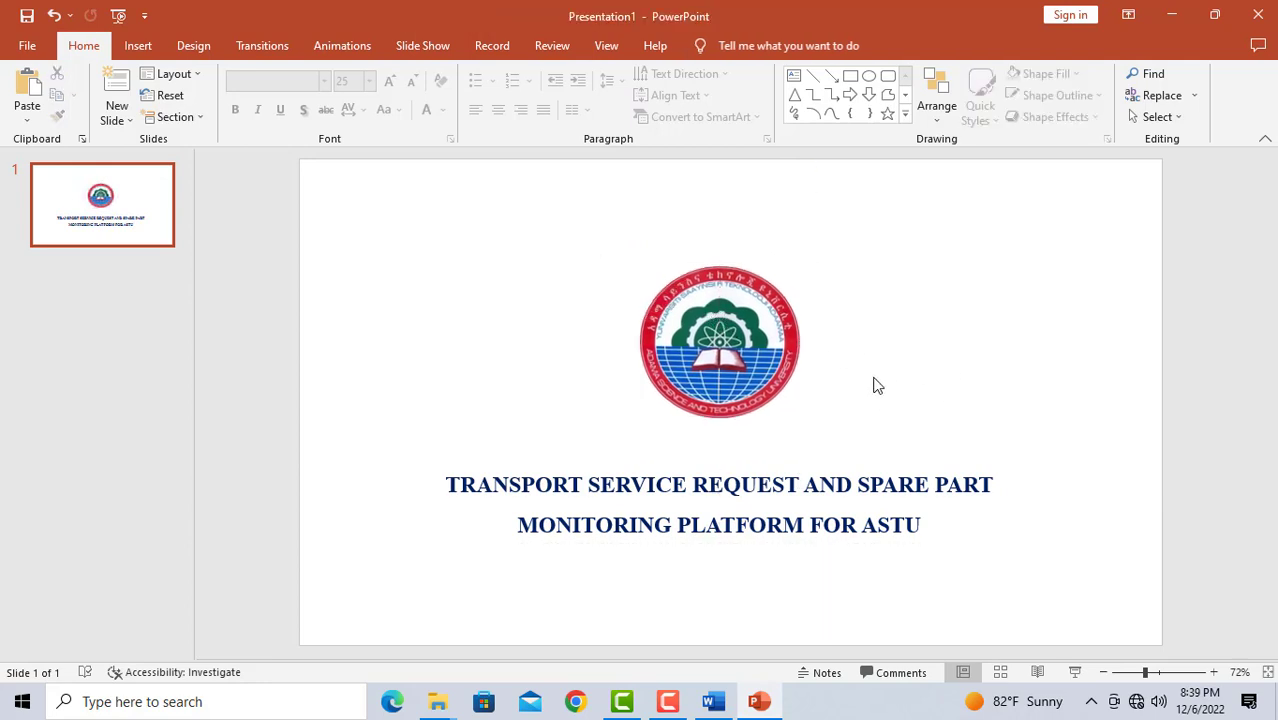
left_click(705, 310)
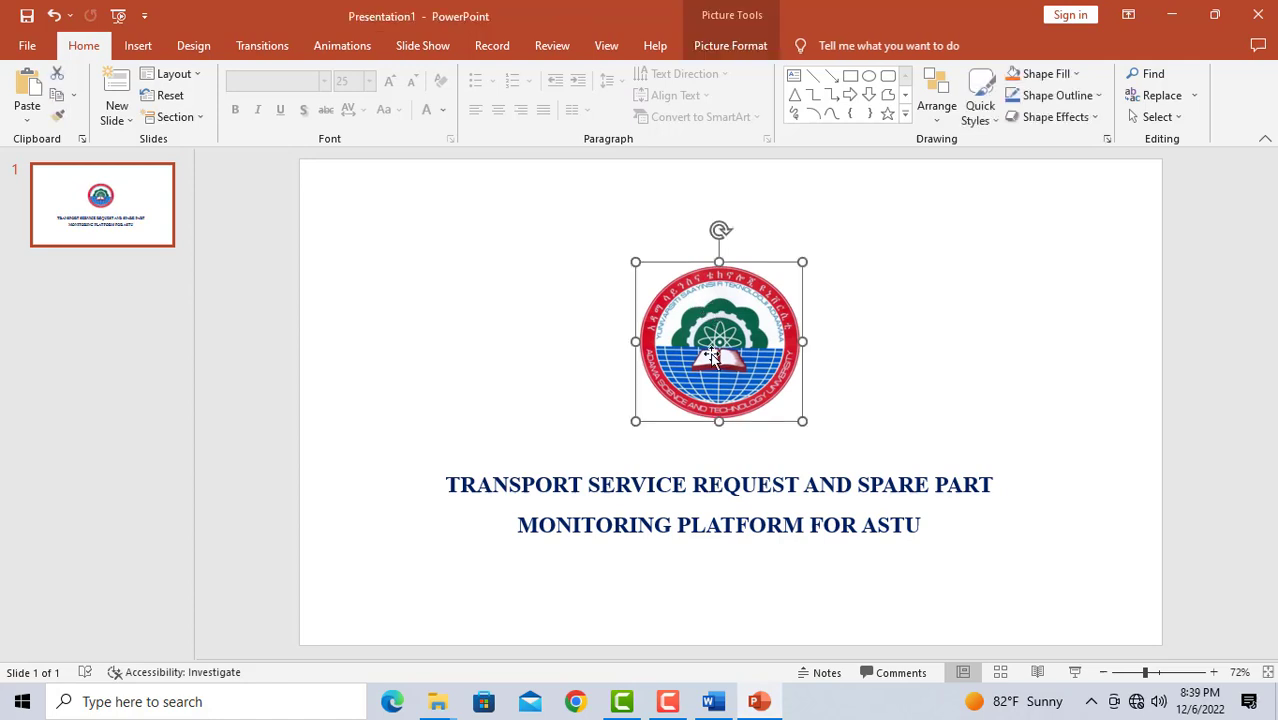
left_click(688, 487)
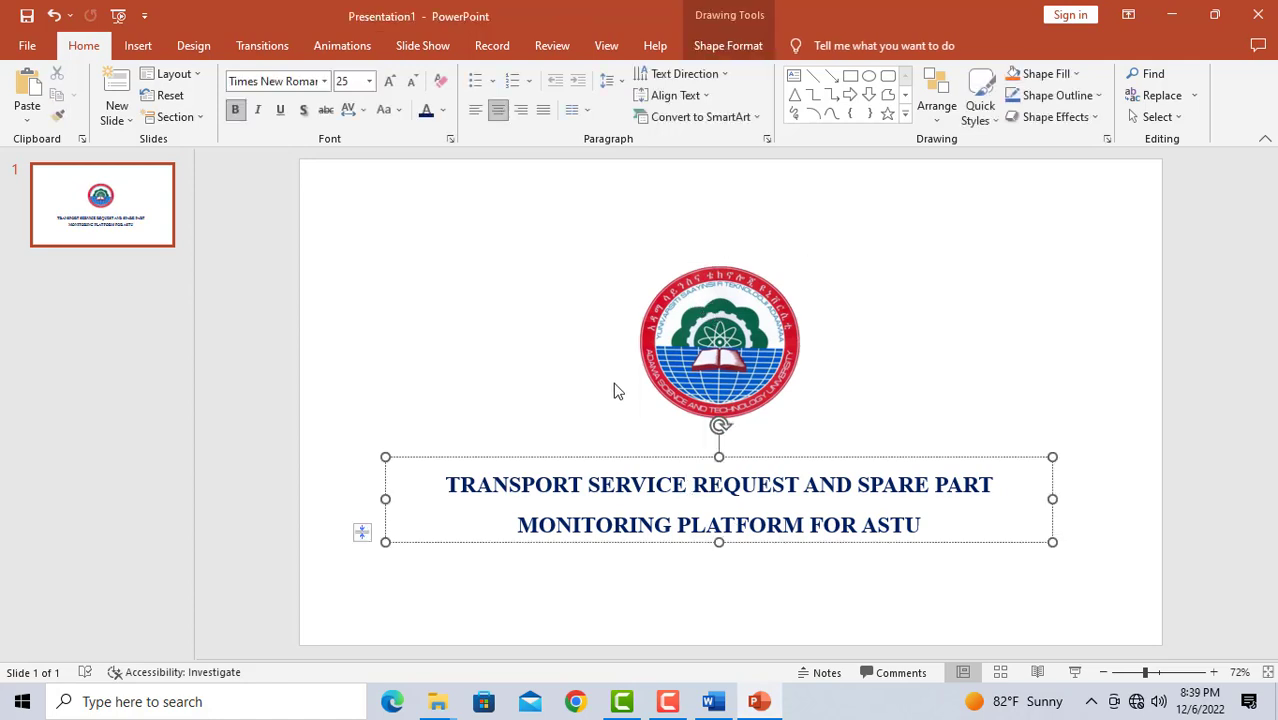
left_click(383, 304)
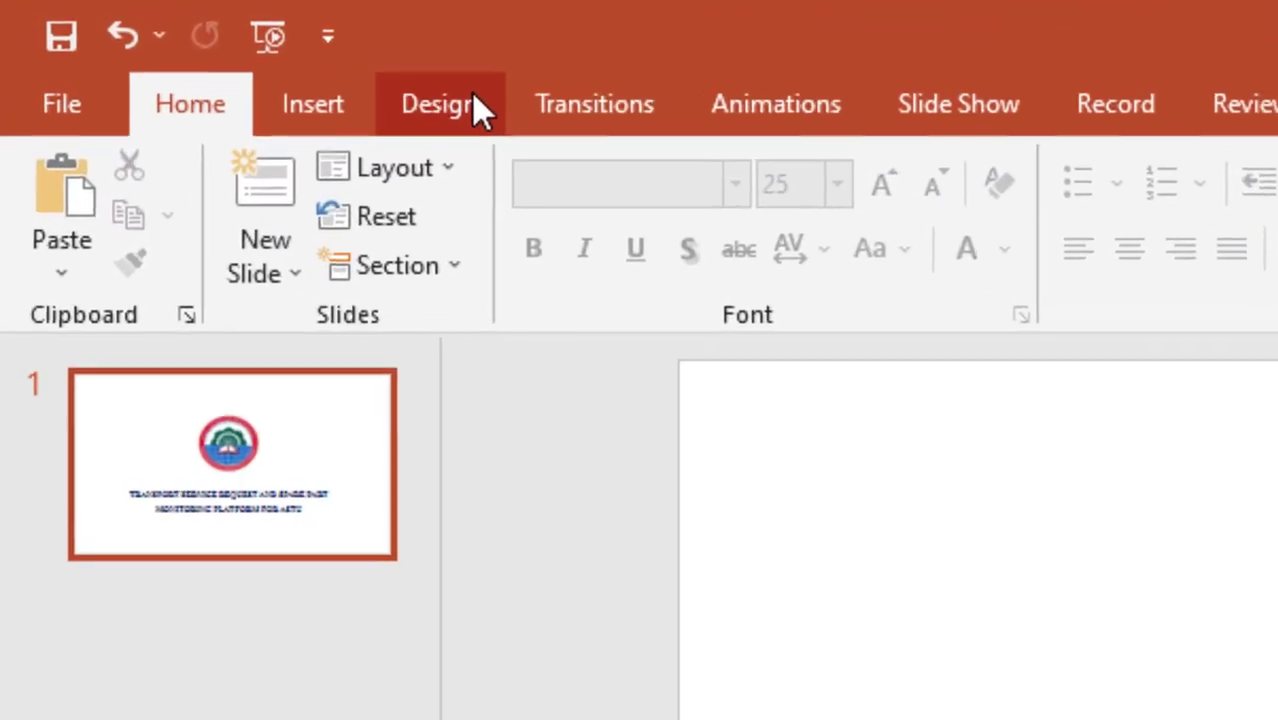
Preview Facet and several other themes, then apply the Damask theme.
left_click(204, 45)
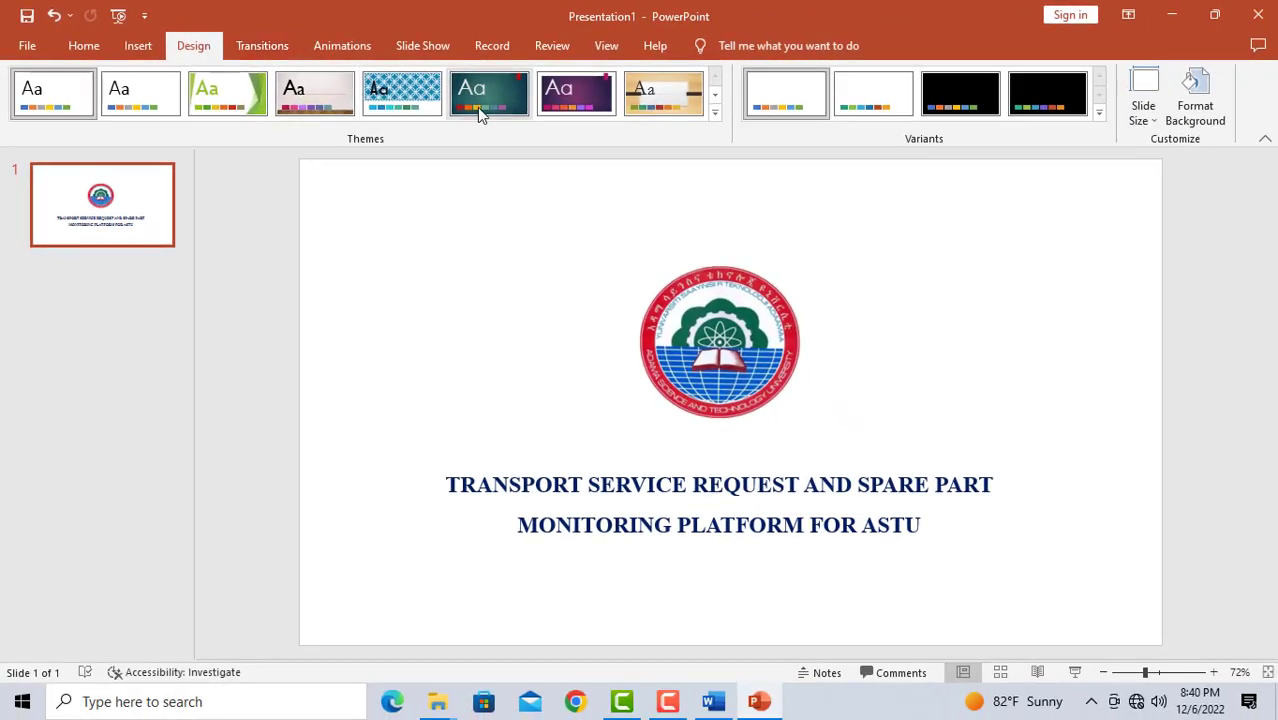
left_click(218, 97)
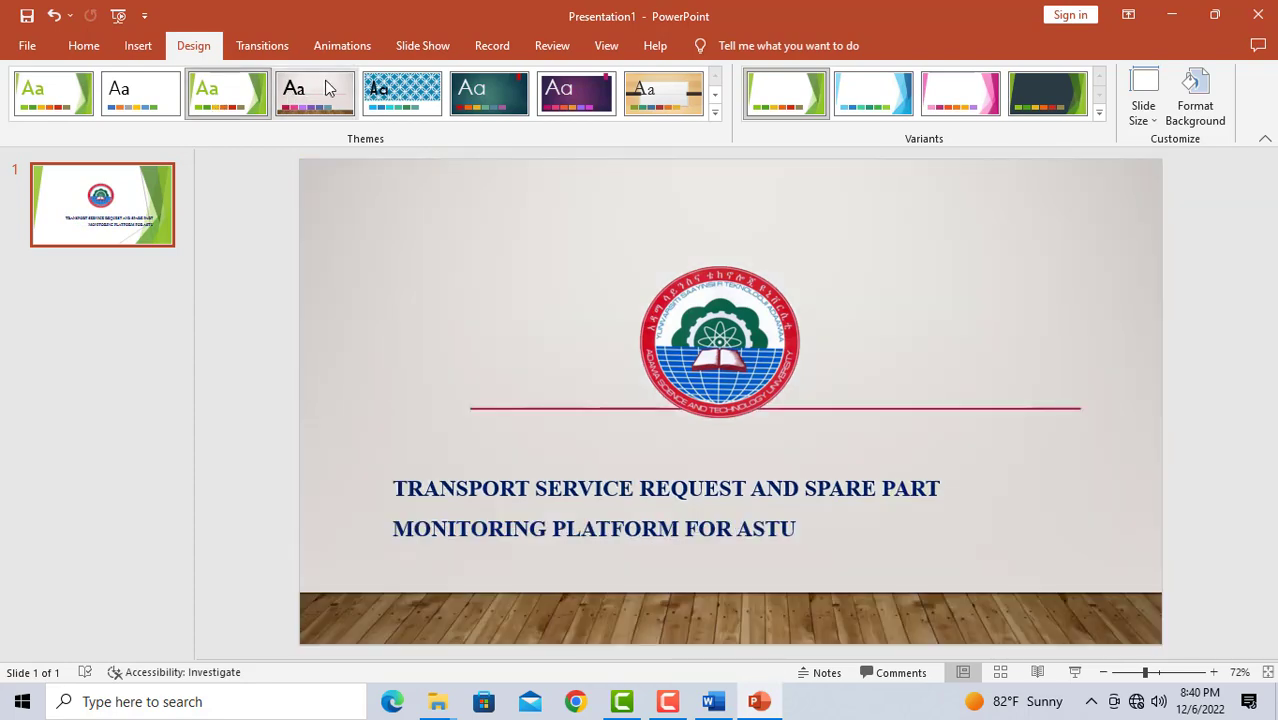
left_click(329, 88)
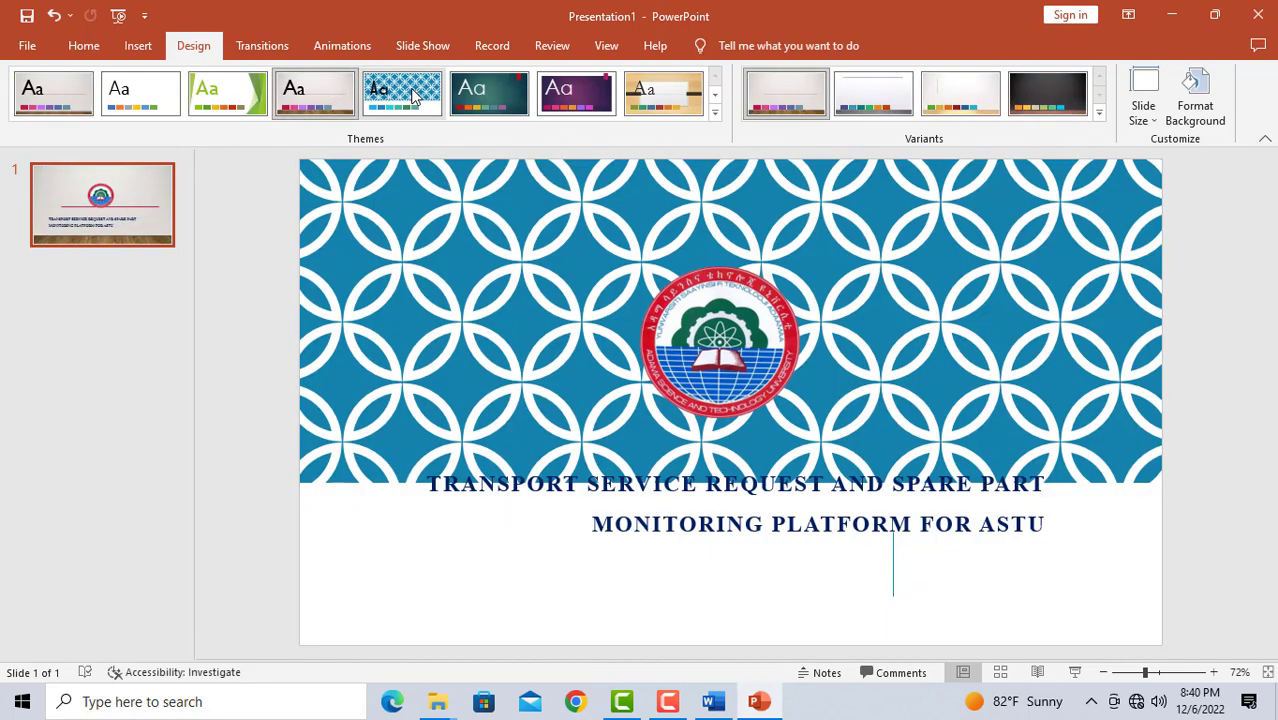
left_click(415, 95)
left_click(492, 94)
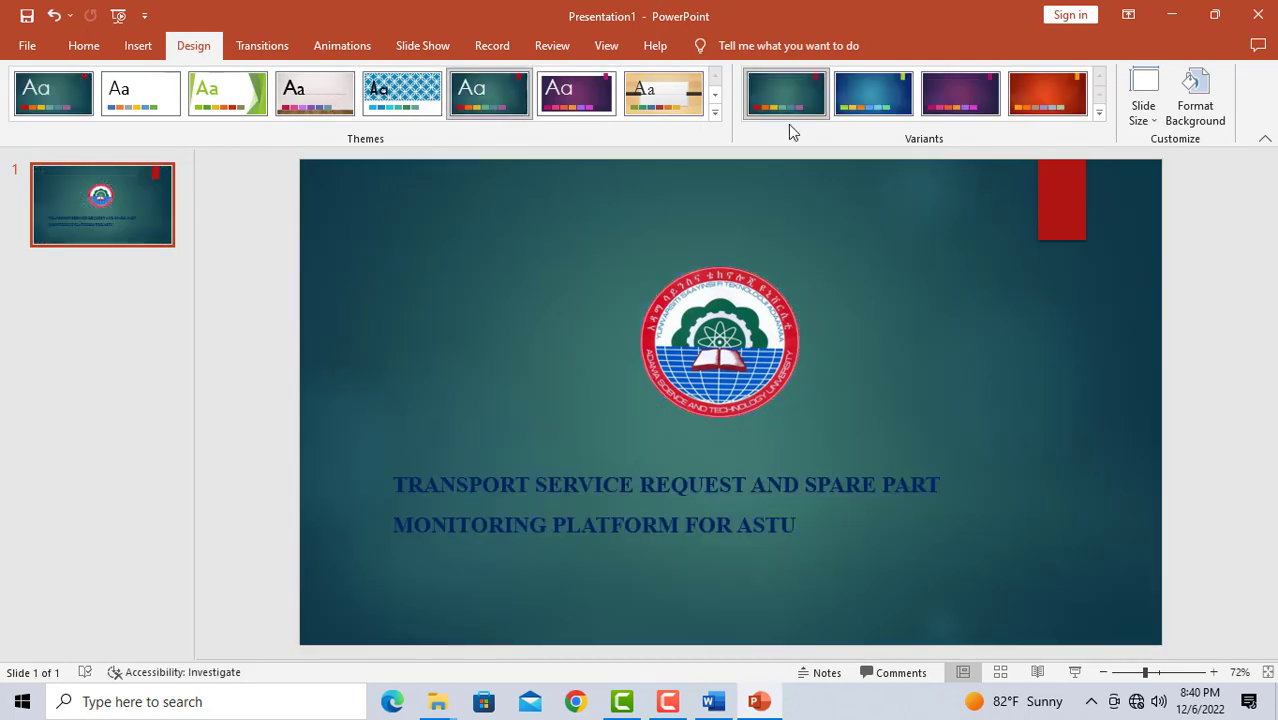
left_click(576, 94)
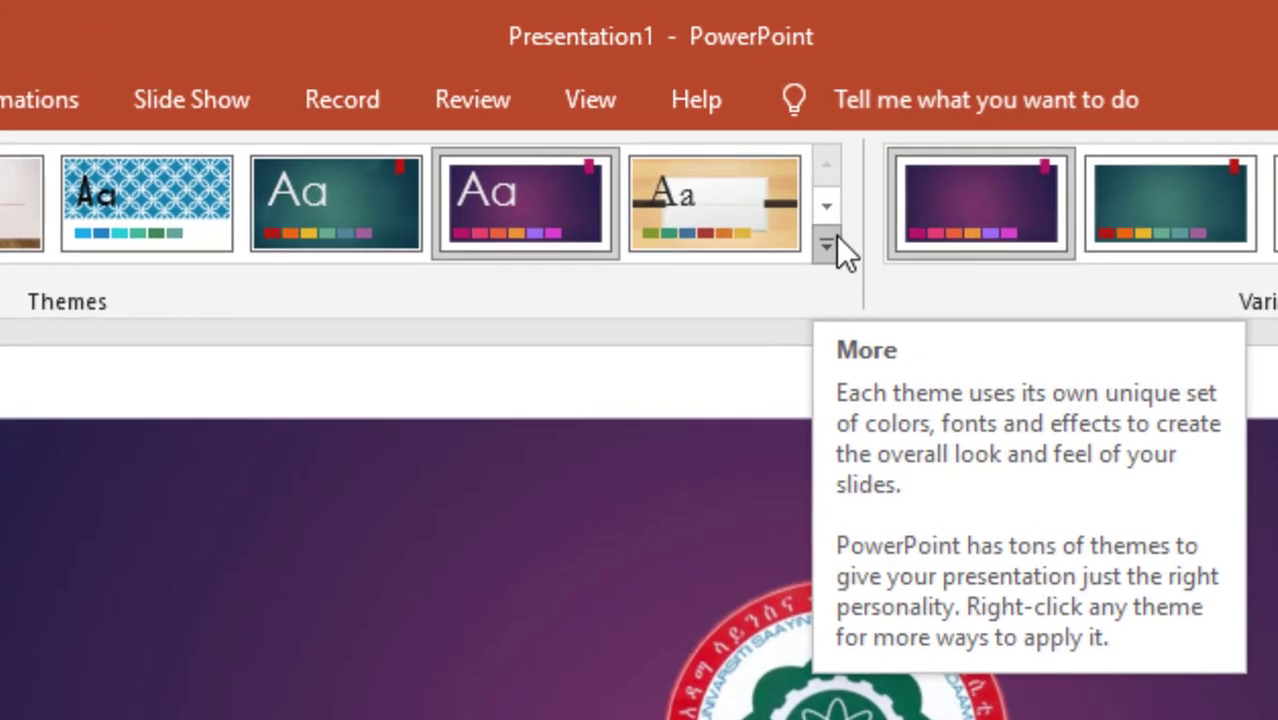
left_click(779, 193)
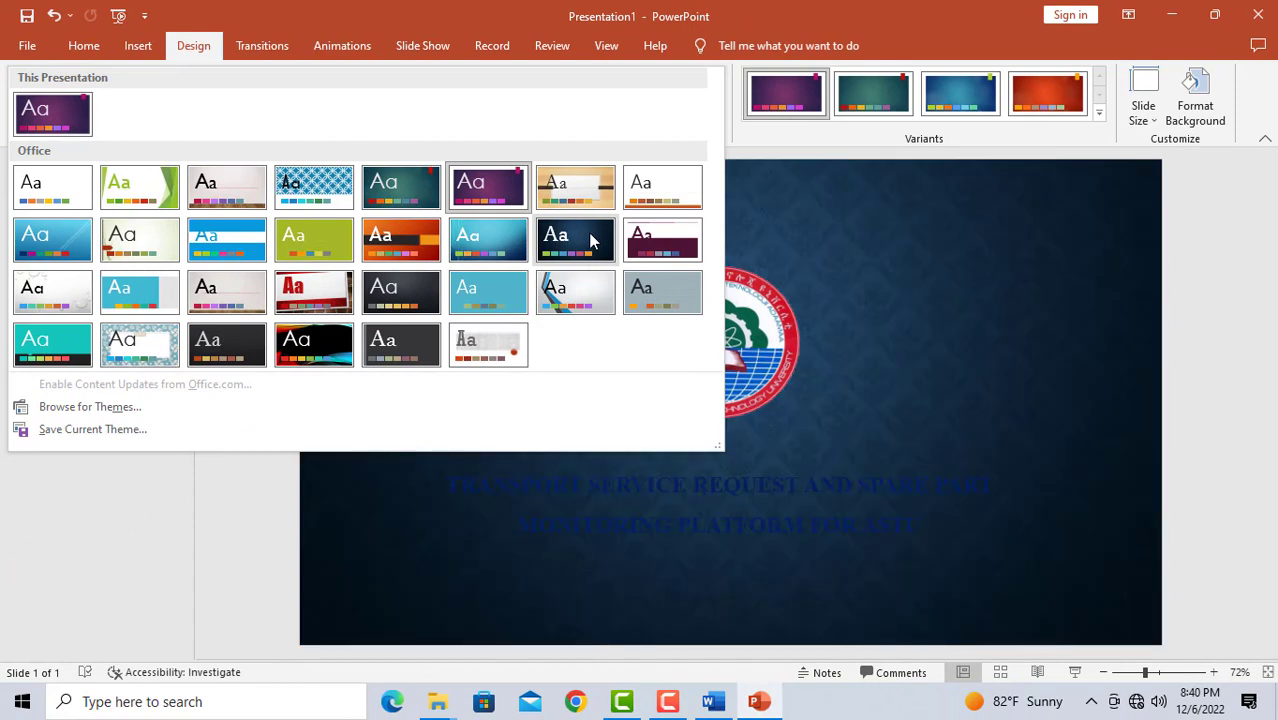
left_click(579, 245)
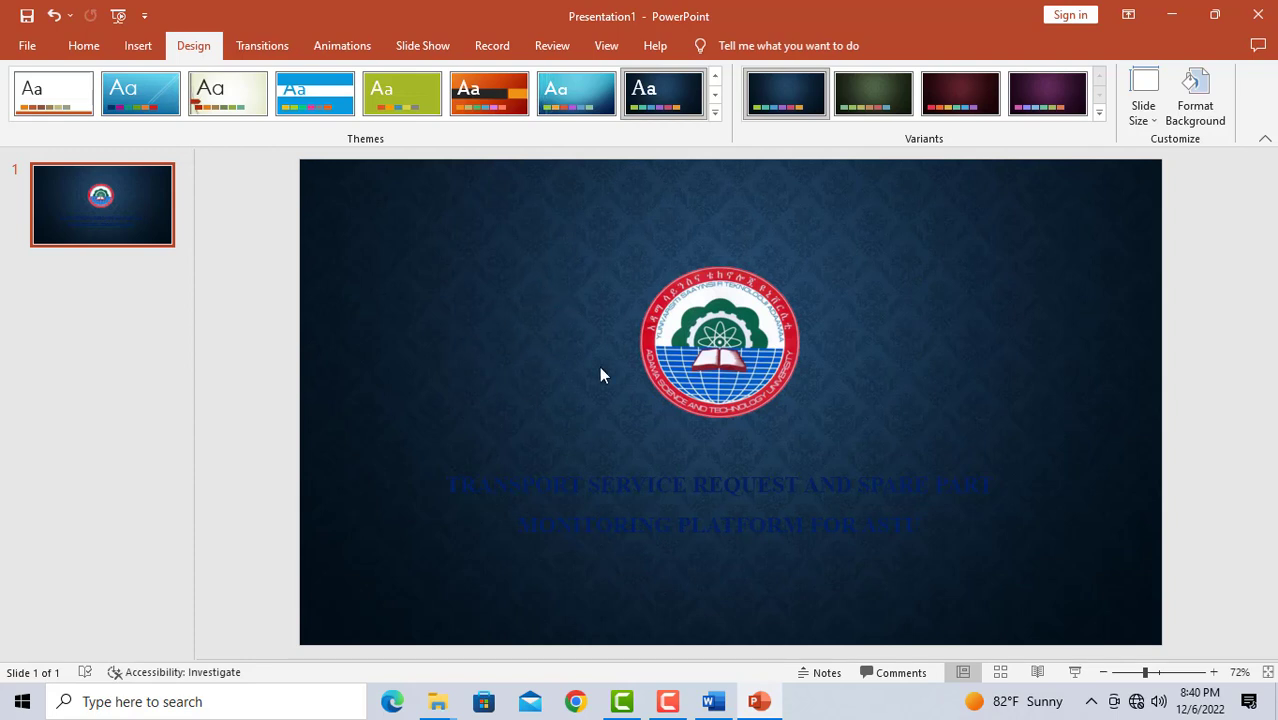
Nudge the logo slightly upward and select both lines of the title text.
left_click_drag(700, 340, 700, 332)
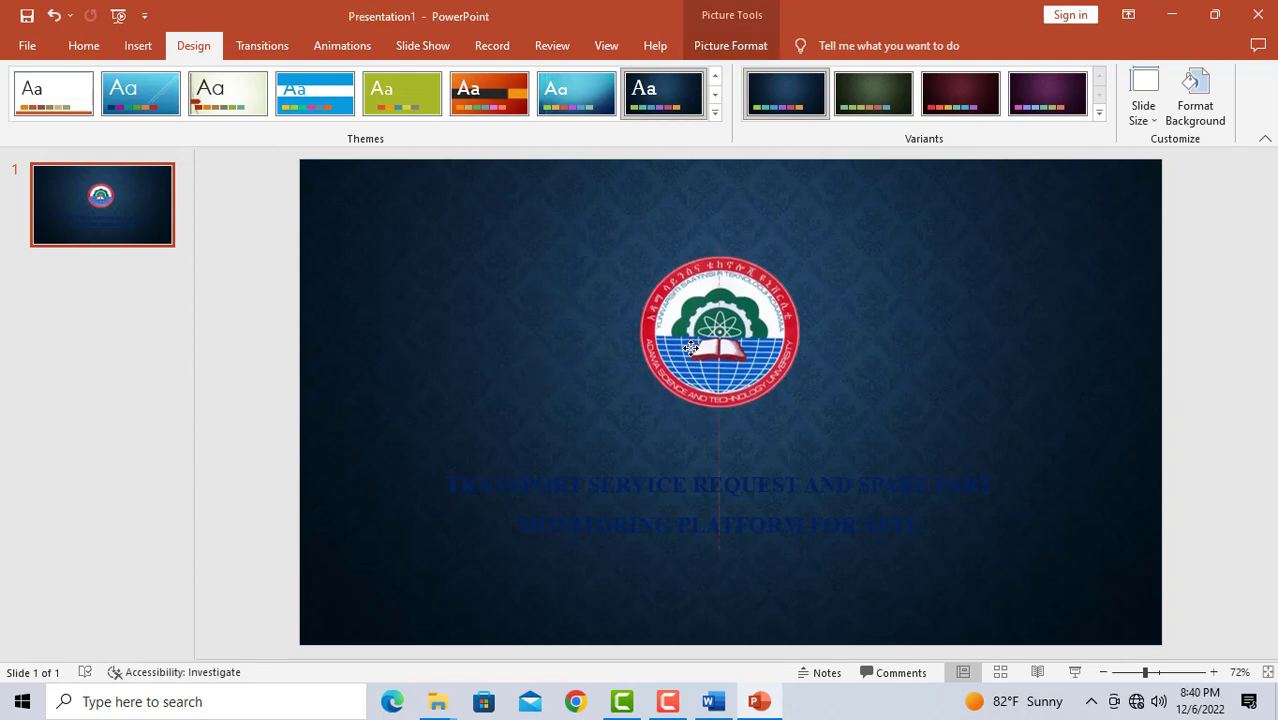
left_click(645, 487)
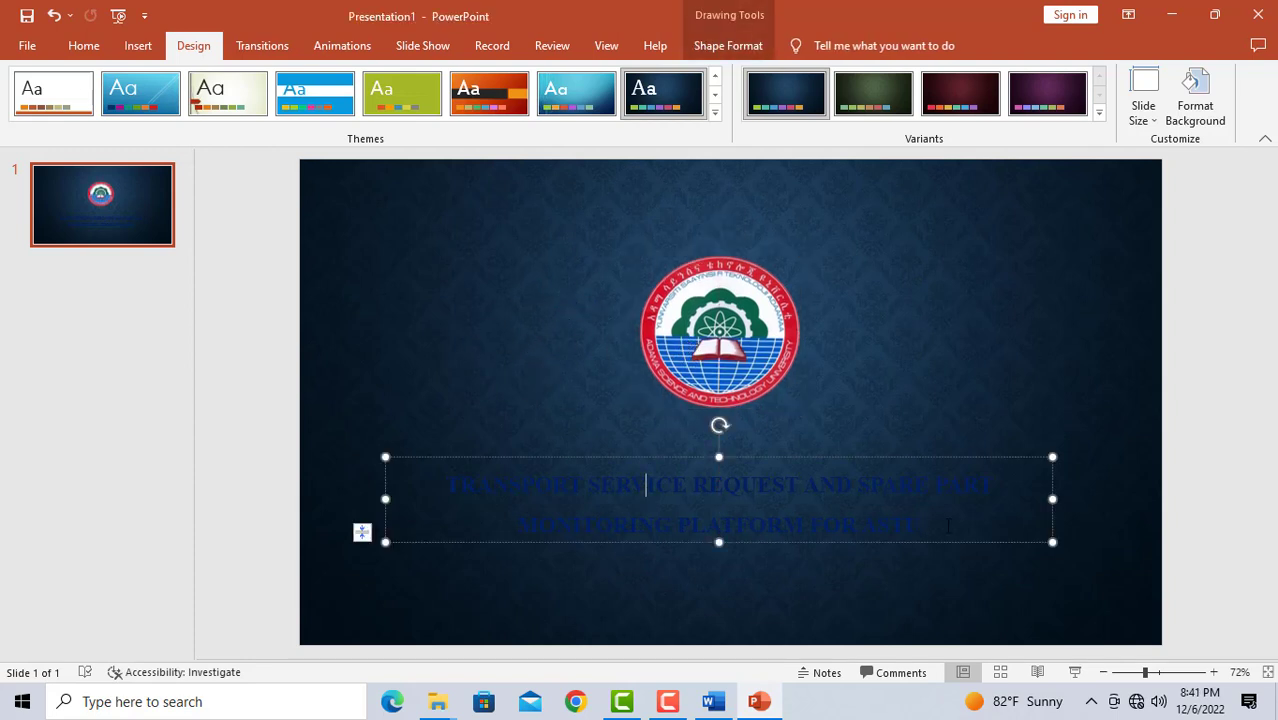
left_click_drag(948, 526, 448, 484)
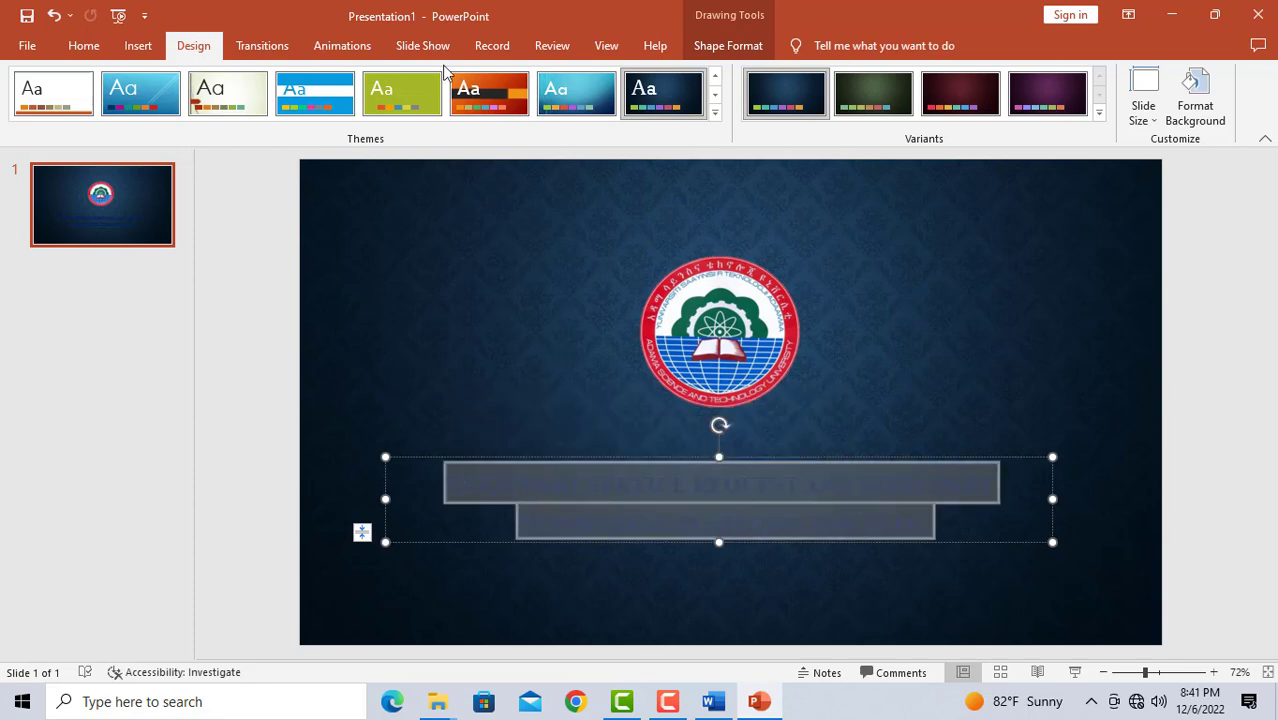
Make the two-line title White, then place the insertion point after slide 1.
left_click(84, 45)
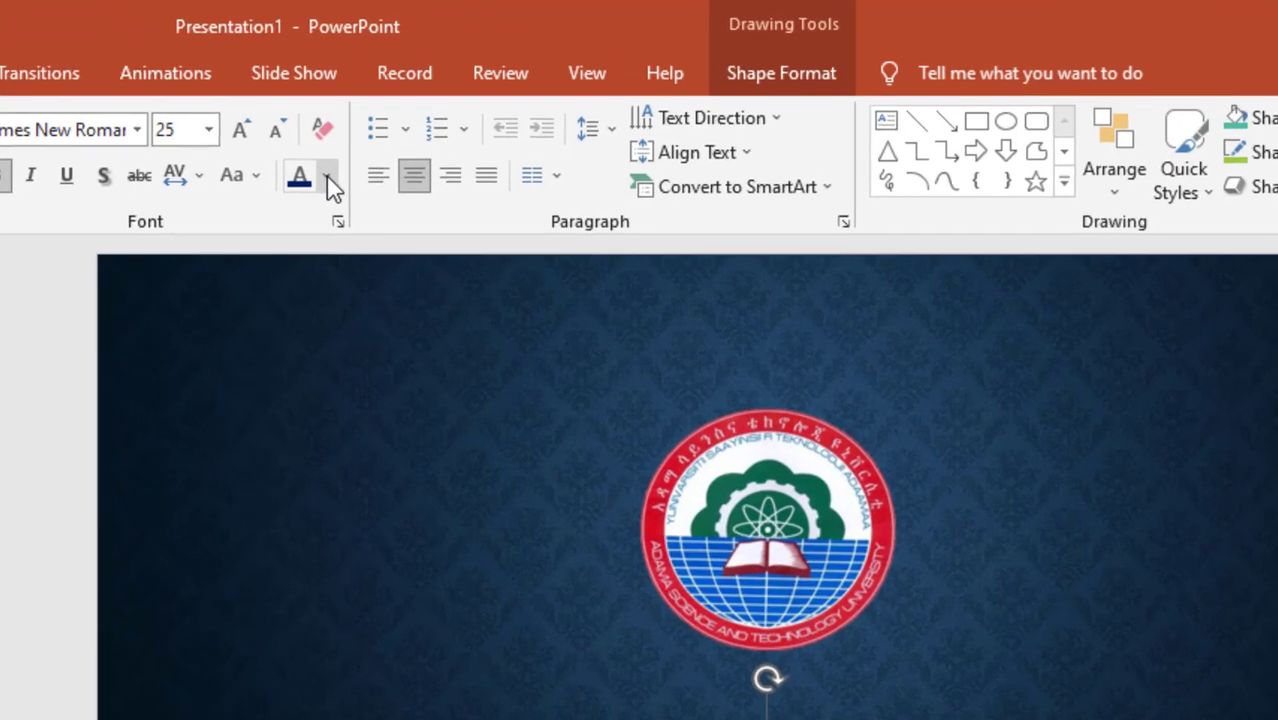
left_click(329, 180)
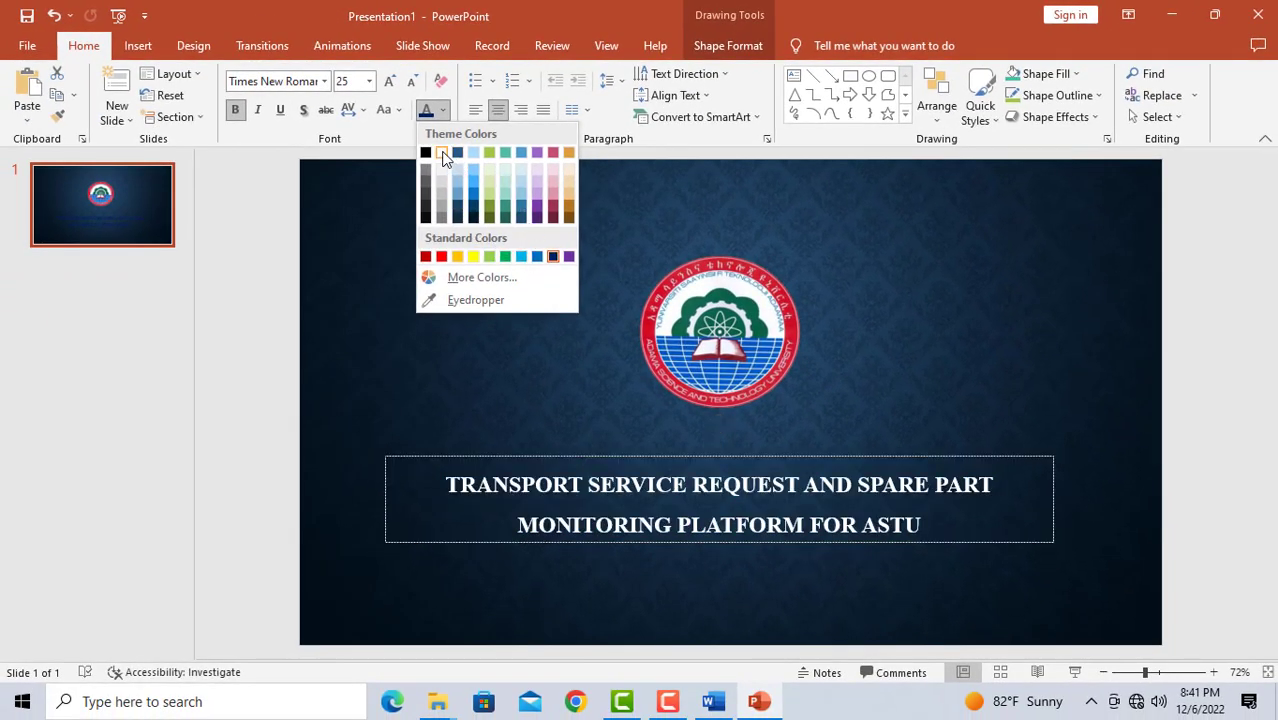
left_click(445, 158)
left_click(897, 278)
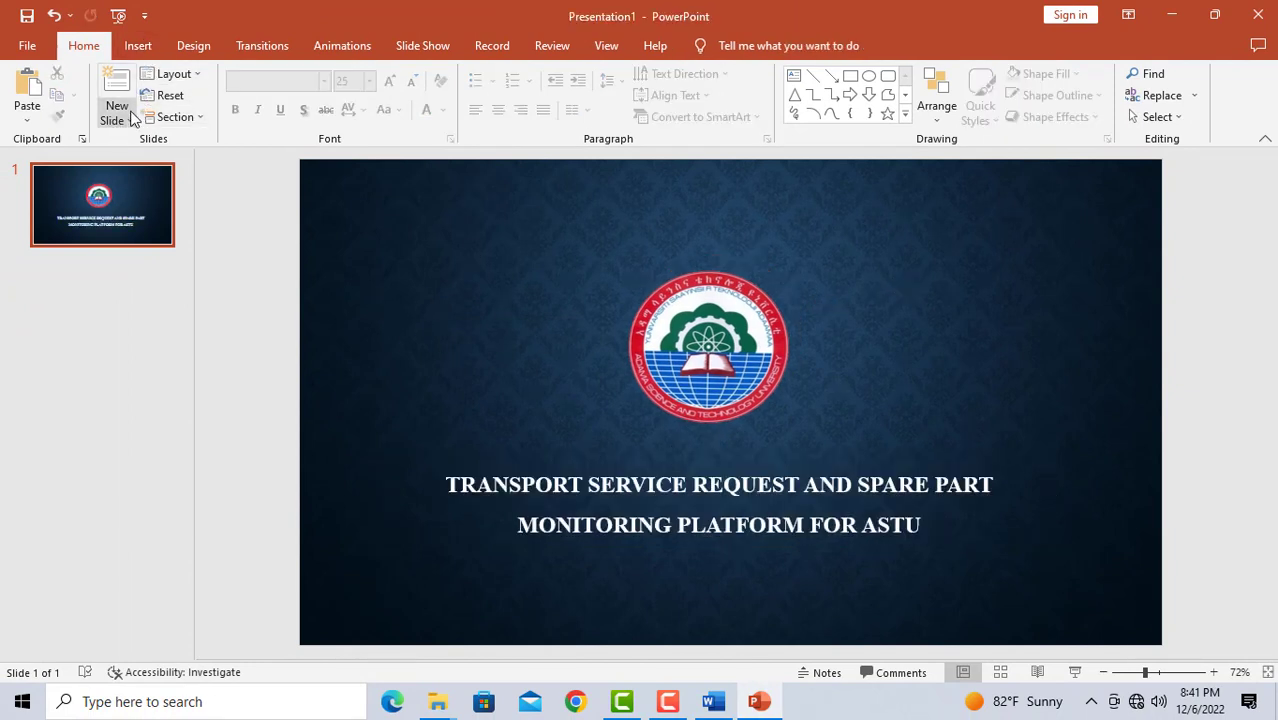
left_click(119, 339)
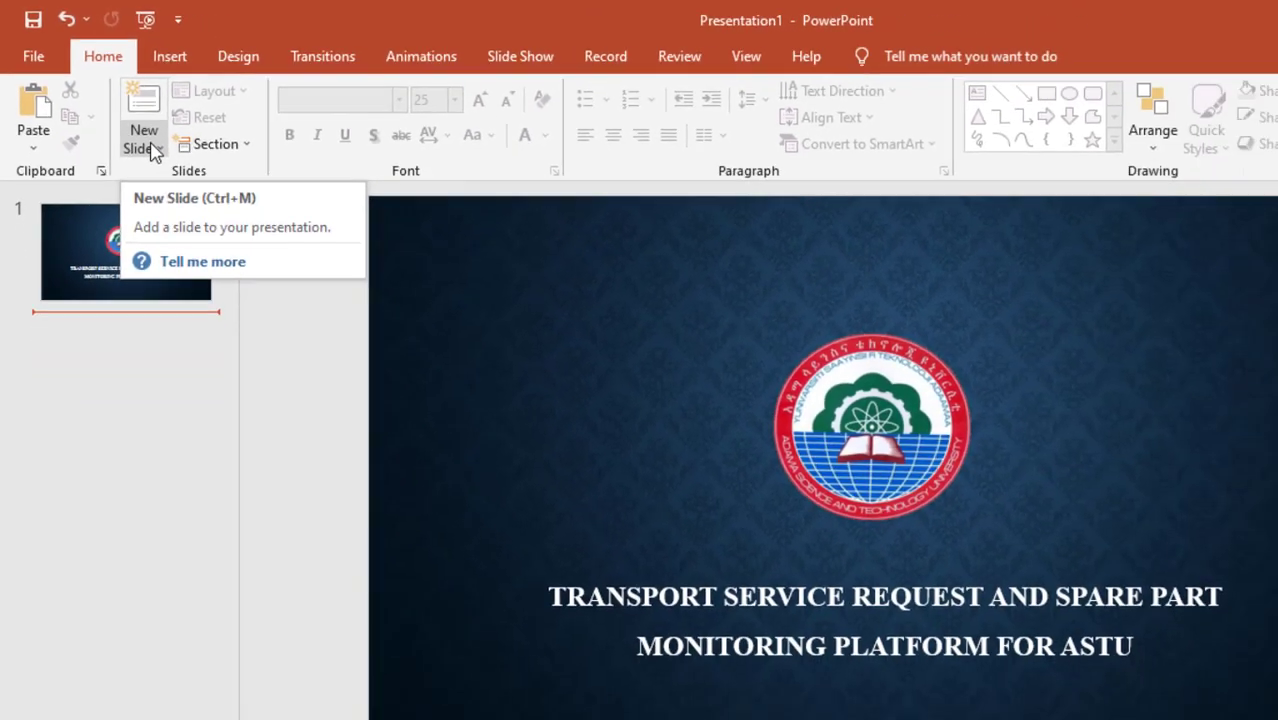
Insert a new slide with the Damask Two Content layout after the title slide.
left_click(203, 196)
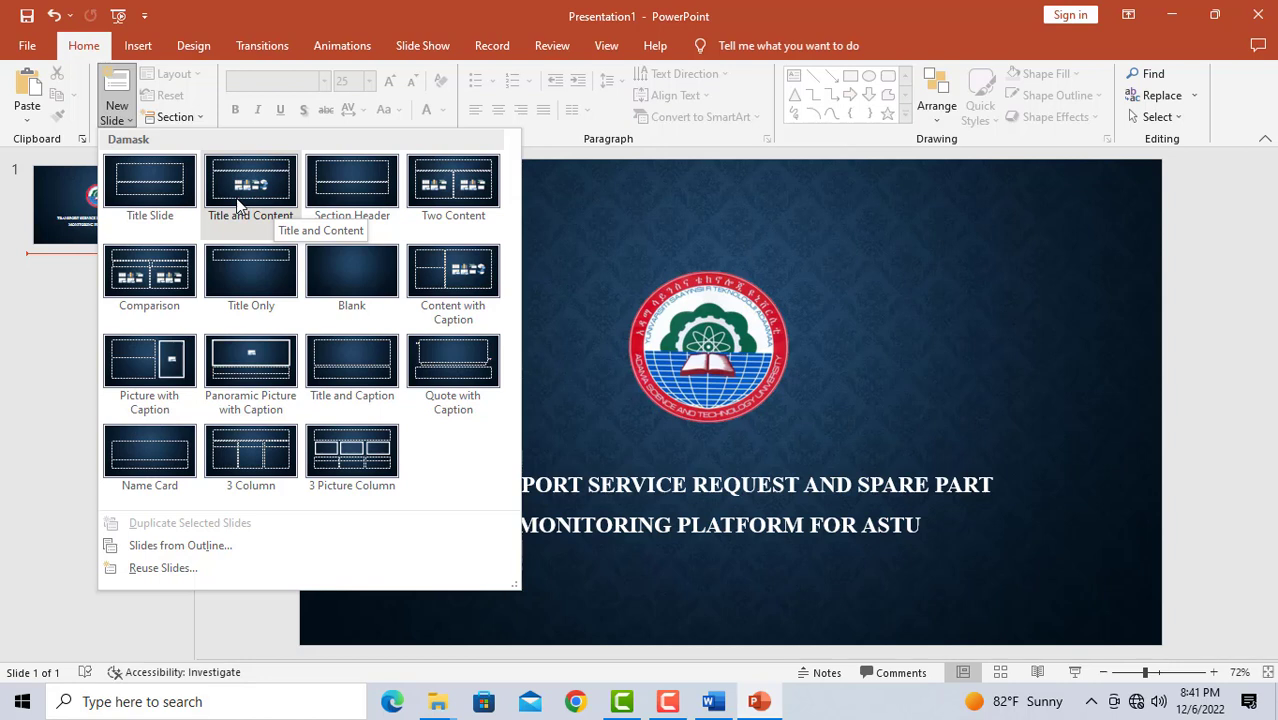
left_click(453, 183)
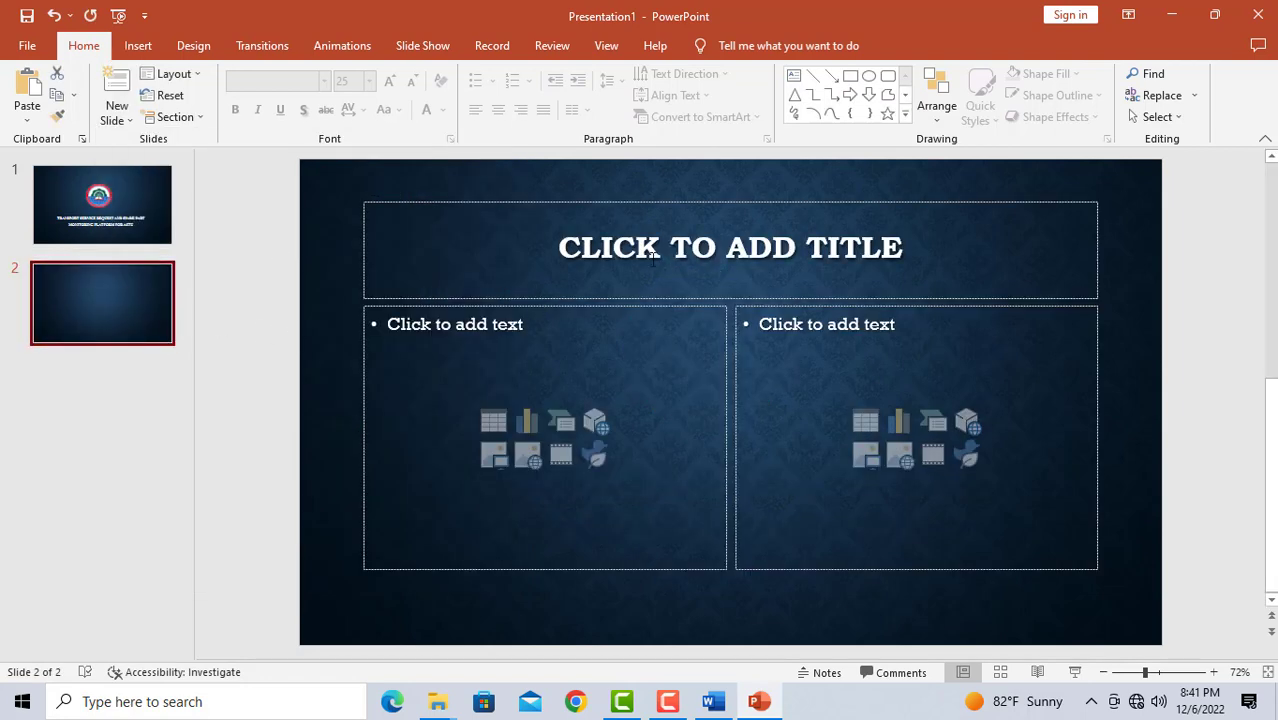
Title slide 2 'CONTENT', settle on left alignment, and go back to the Word report.
left_click(702, 253)
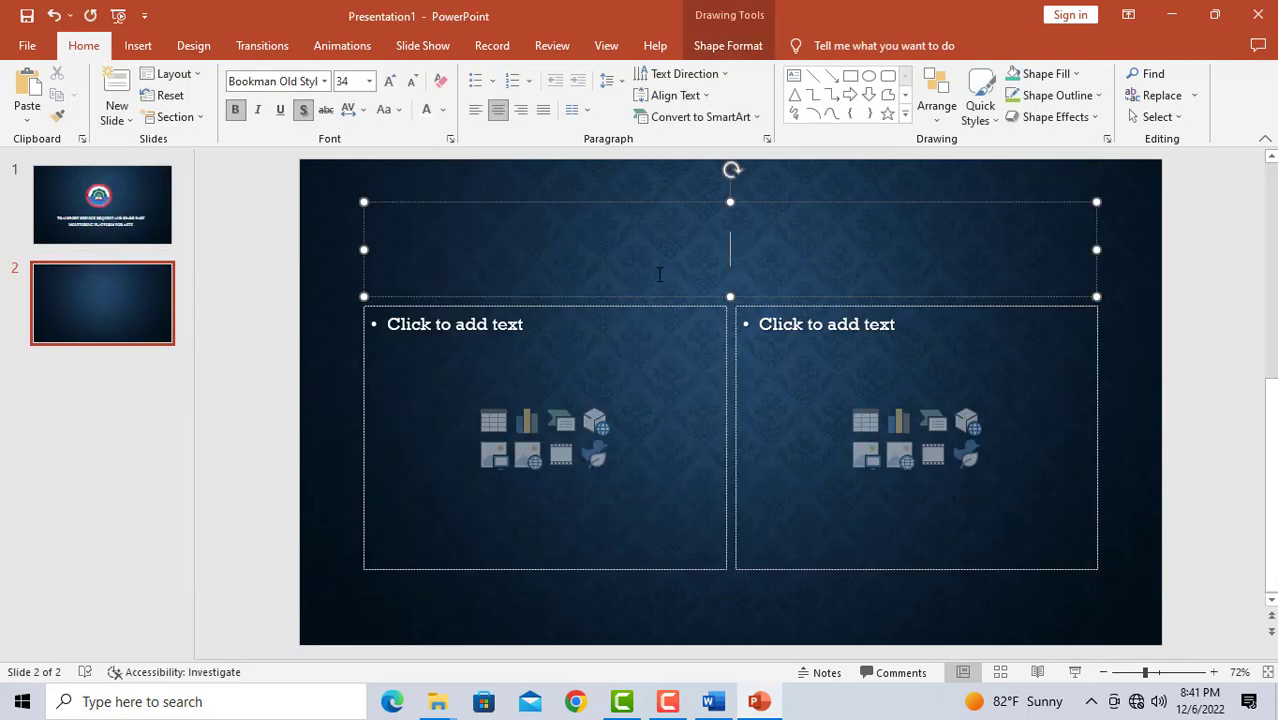
type("CON")
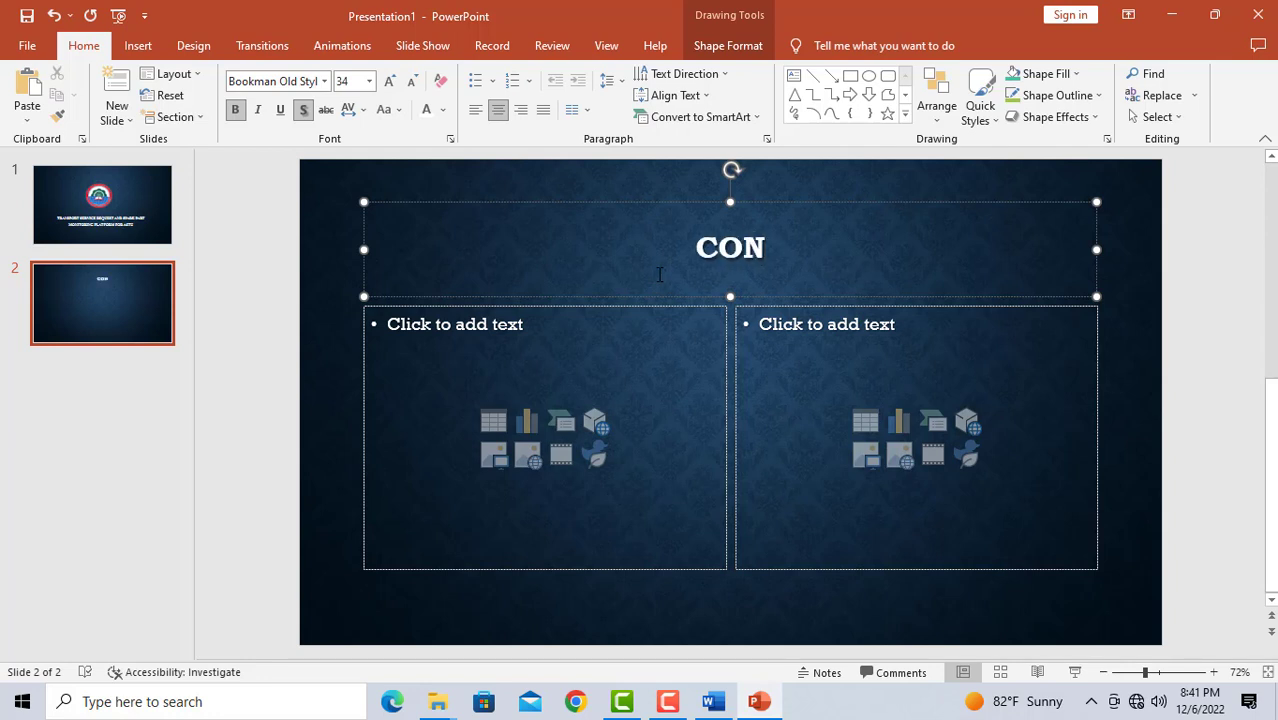
type("TENT")
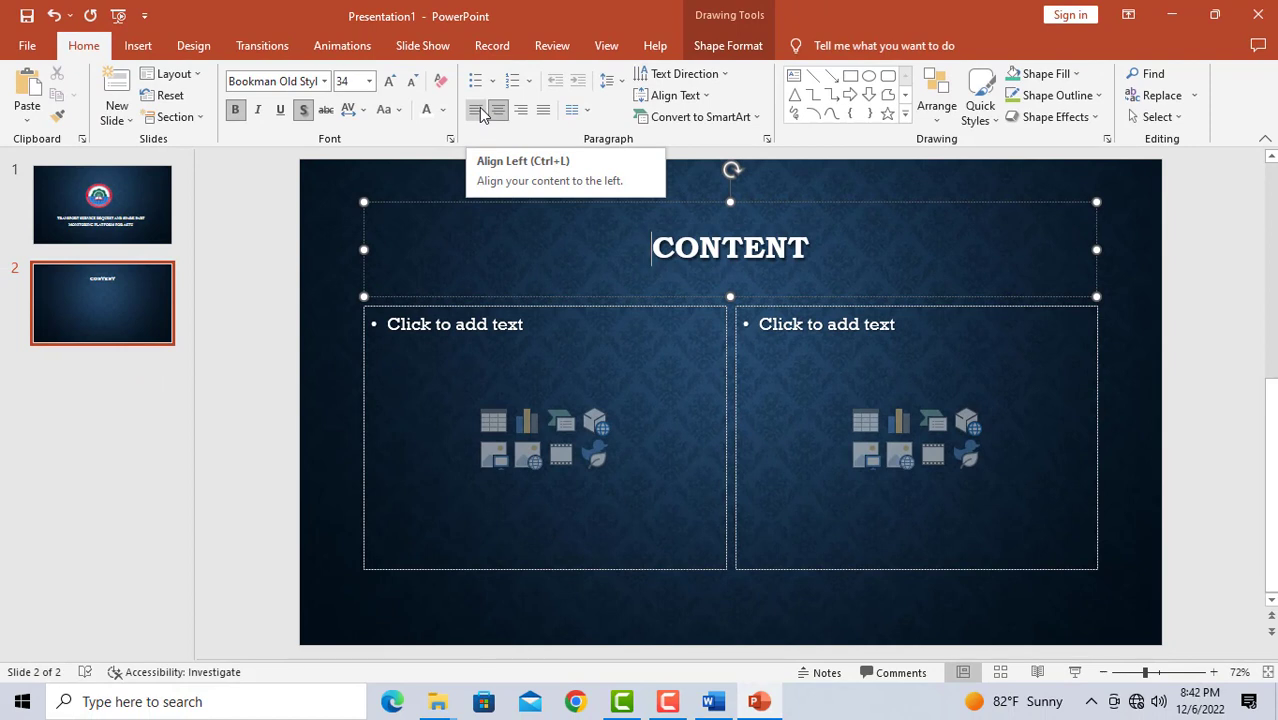
left_click(477, 111)
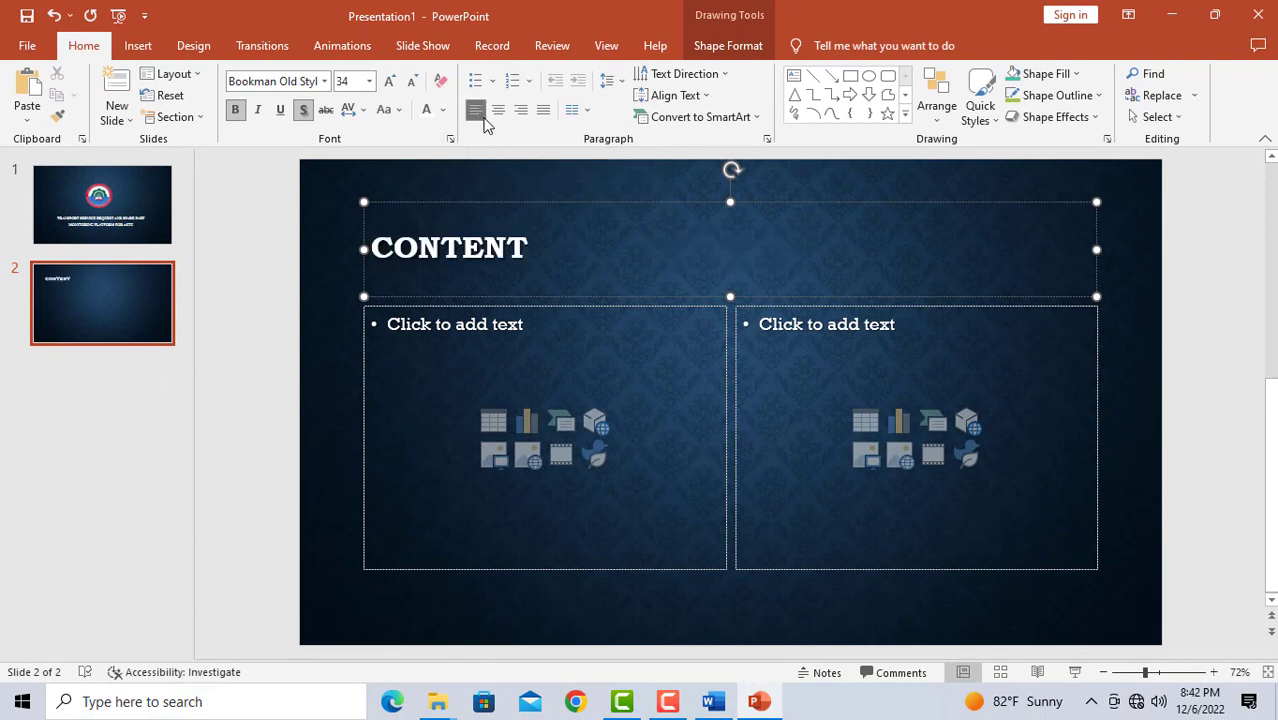
left_click(492, 115)
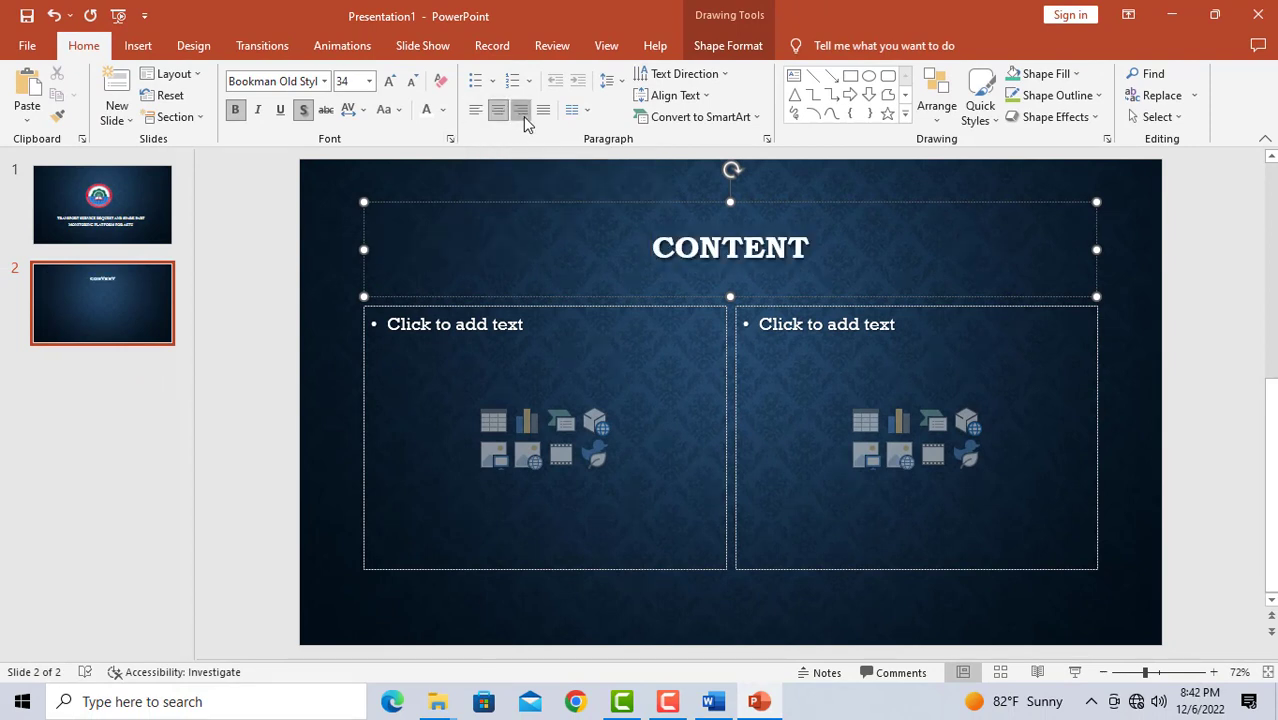
left_click(523, 116)
left_click(546, 114)
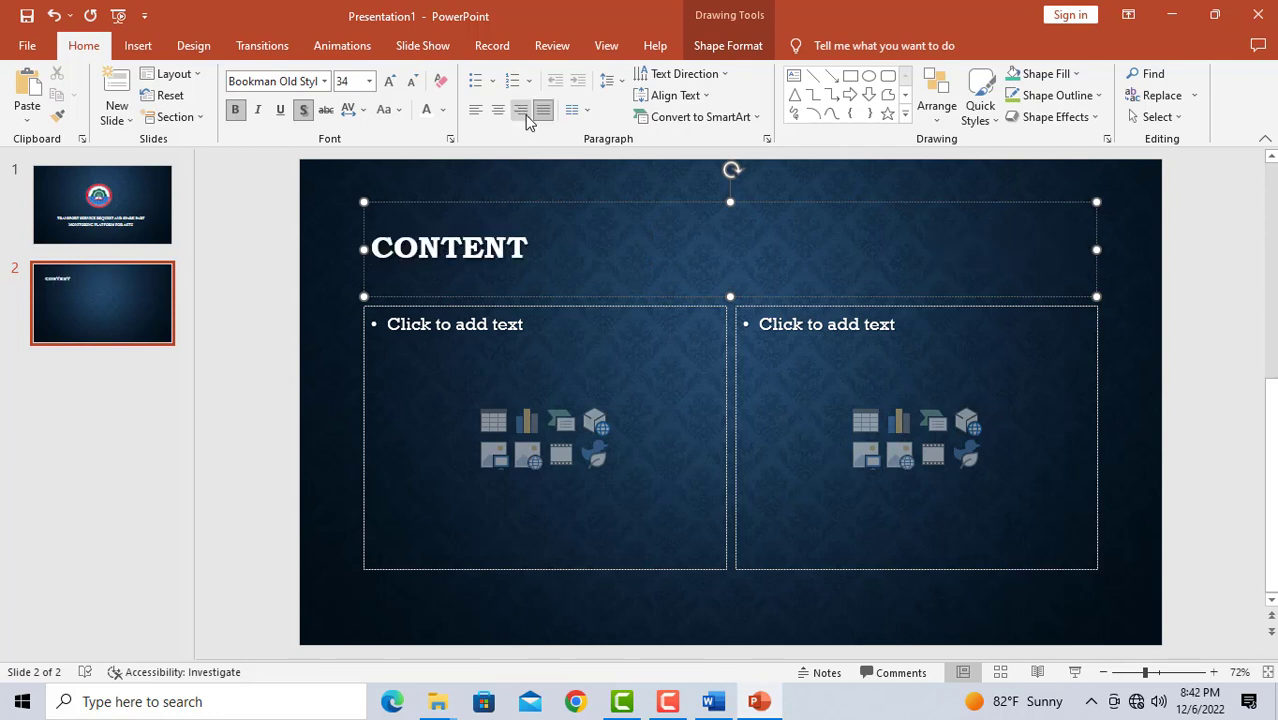
left_click(477, 114)
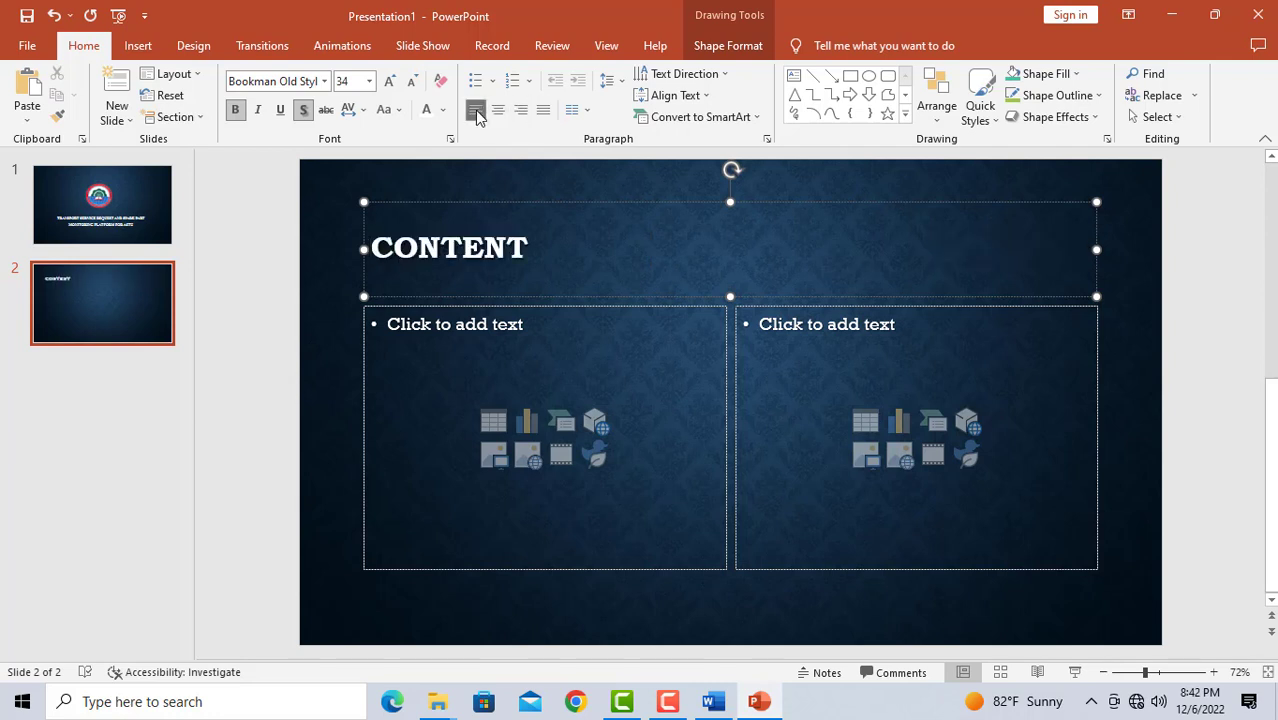
left_click(478, 337)
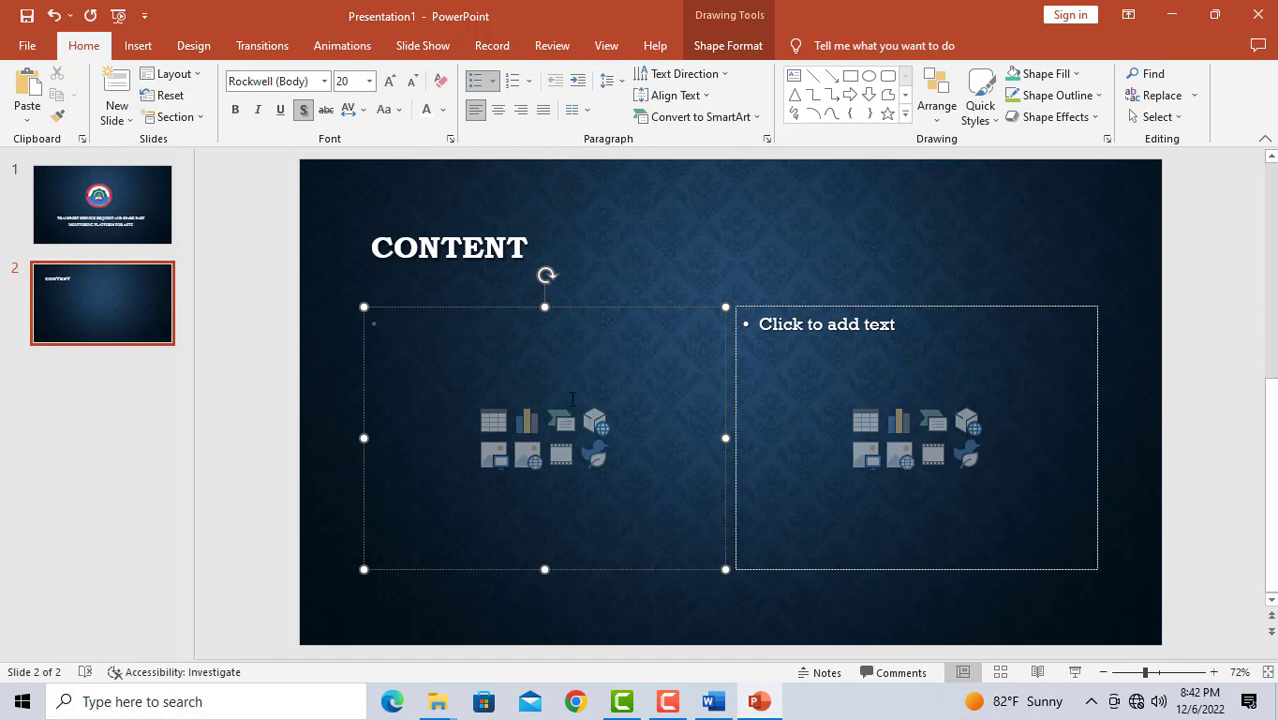
left_click(712, 701)
Copy 'Introduction' and 'Statement of problem' from Word's contents into the slide's left list as bullets.
scroll(585, 438, "down", 8)
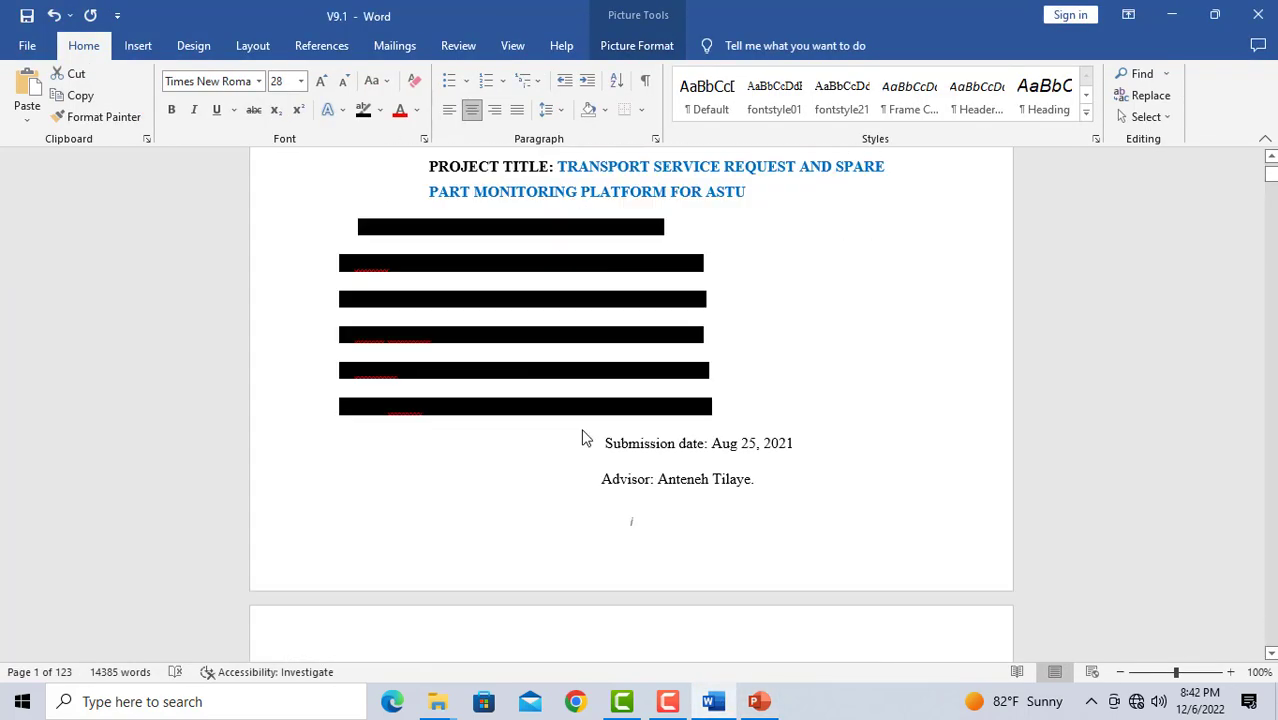
scroll(585, 438, "down", 8)
scroll(582, 417, "down", 8)
scroll(576, 428, "down", 7)
scroll(571, 422, "up", 1)
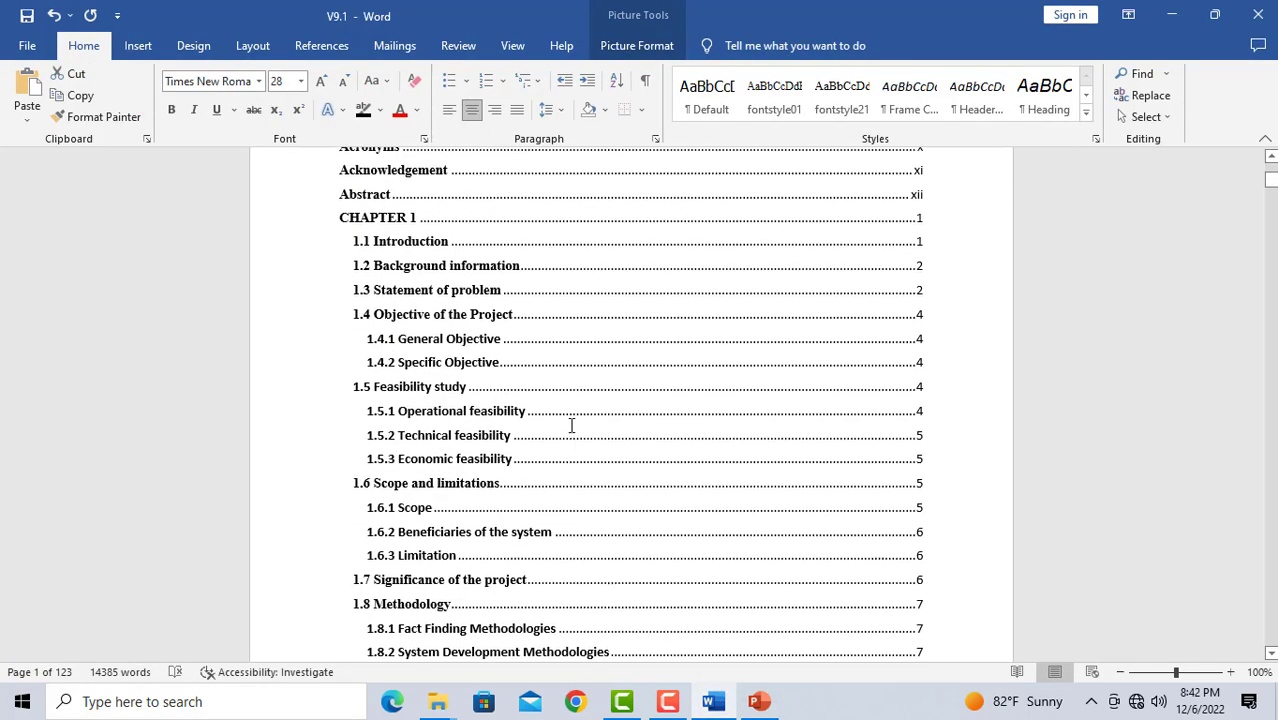
scroll(571, 420, "up", 1)
scroll(568, 414, "up", 1)
scroll(542, 414, "up", 1)
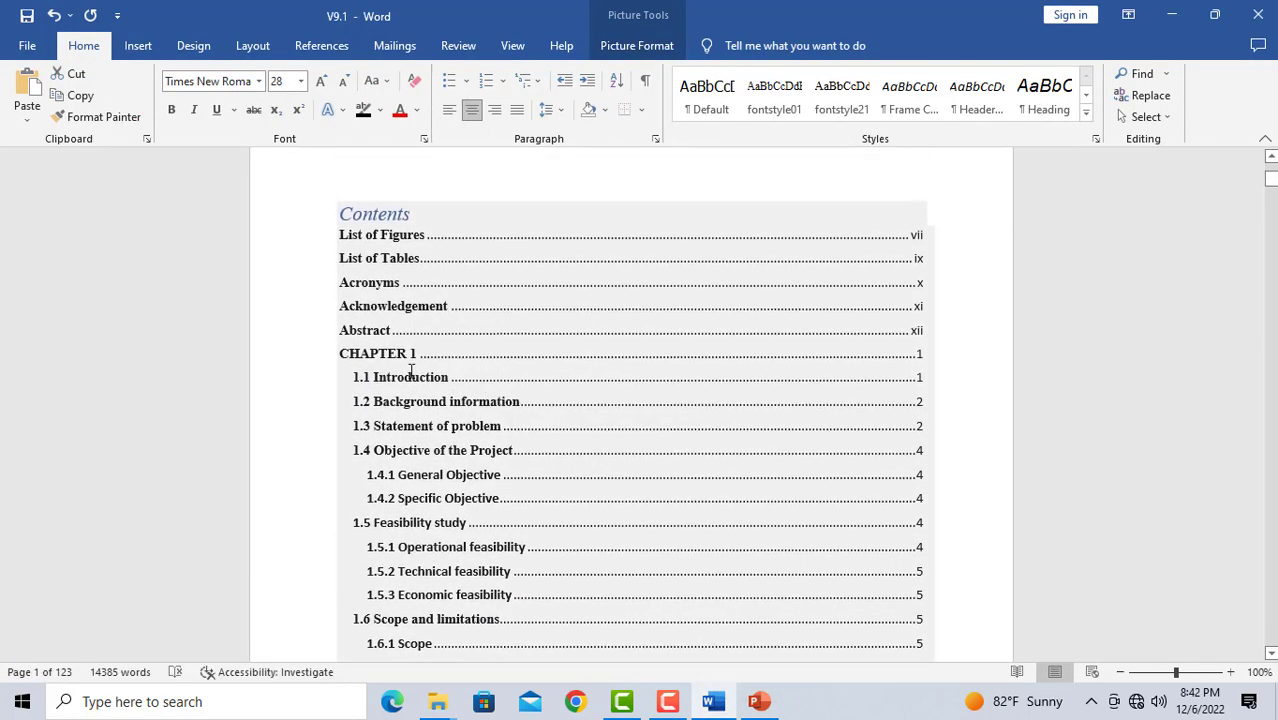
triple_click(410, 373)
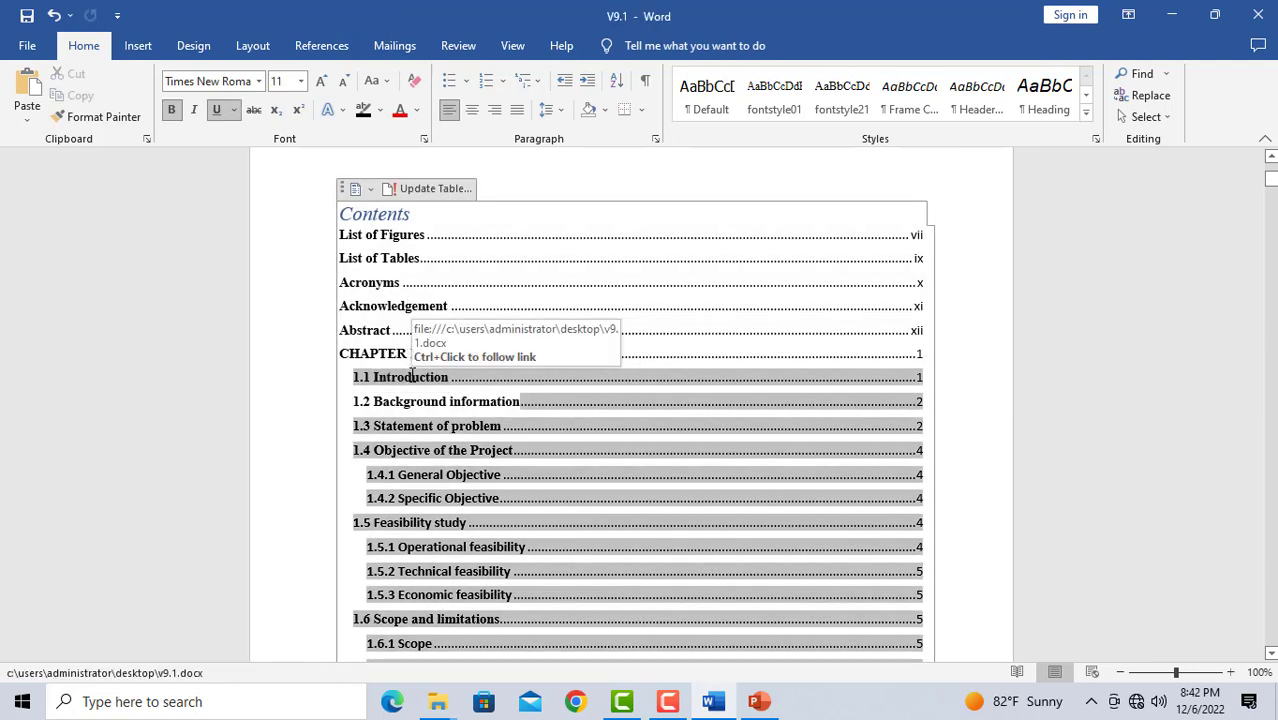
left_click_drag(373, 377, 458, 380)
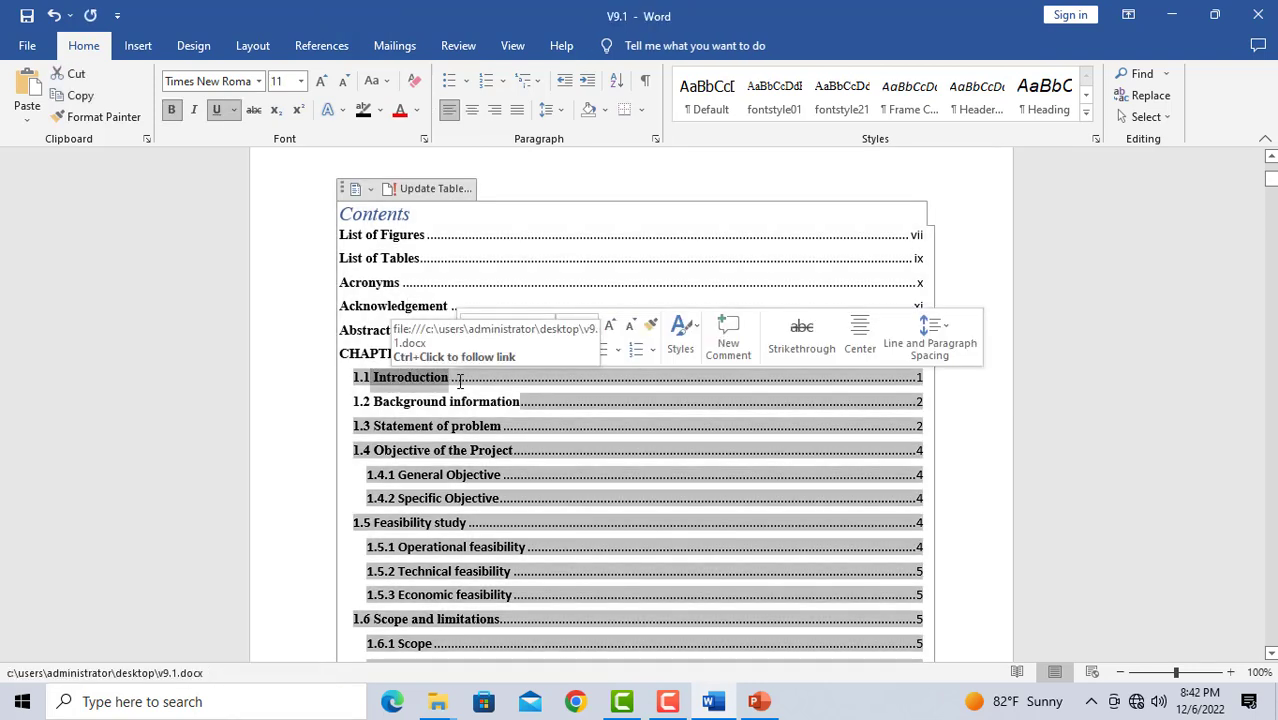
key("ctrl+c")
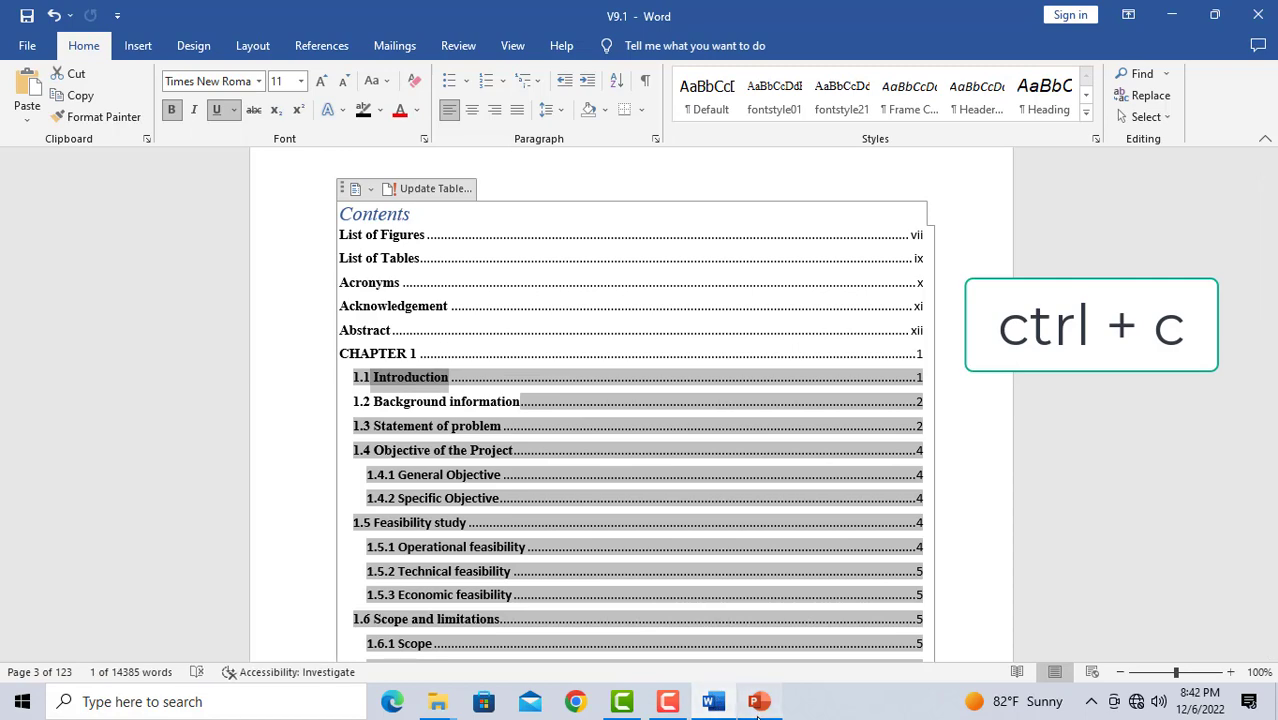
left_click(758, 701)
key("ctrl+v")
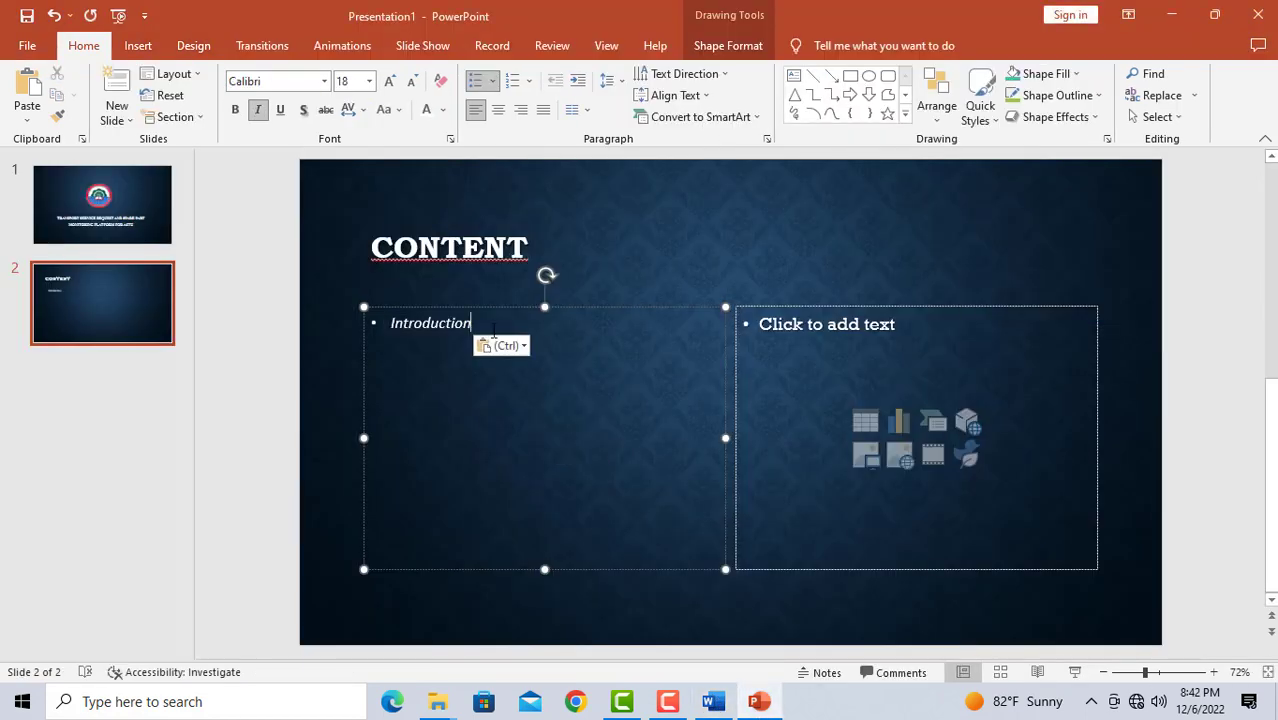
key("Return")
key("alt+Tab")
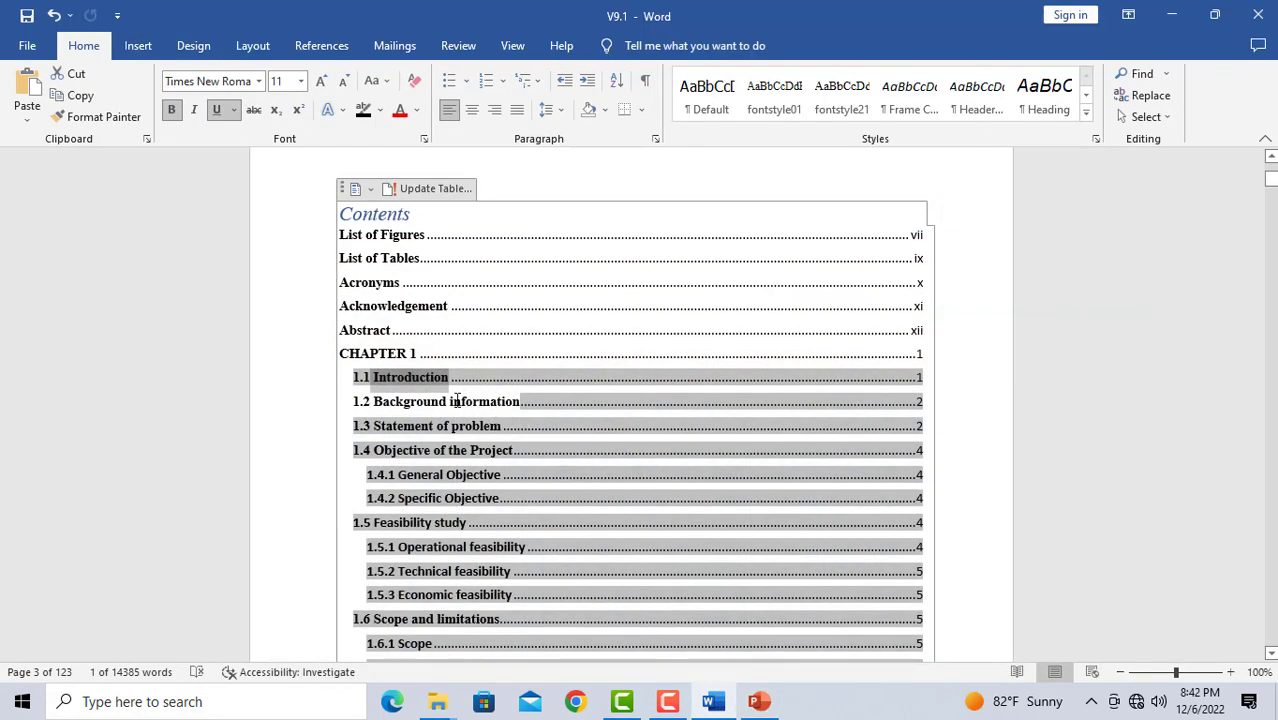
left_click_drag(372, 426, 502, 426)
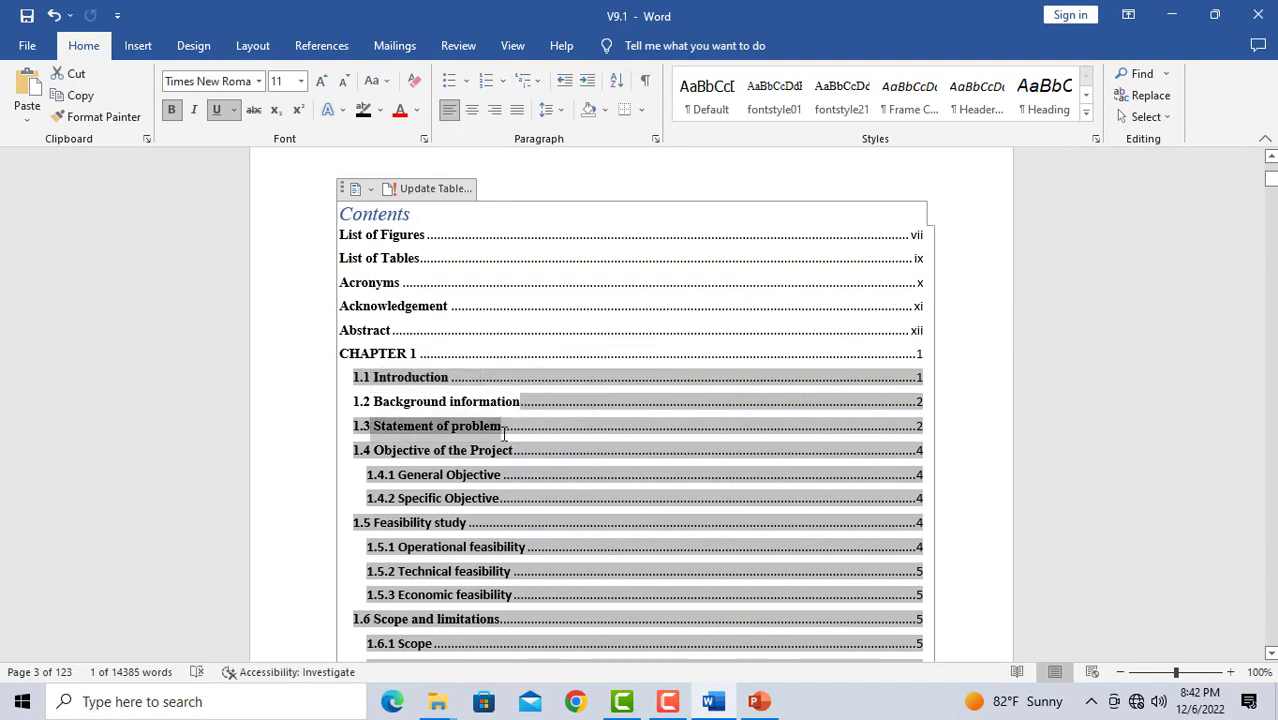
left_click(759, 701)
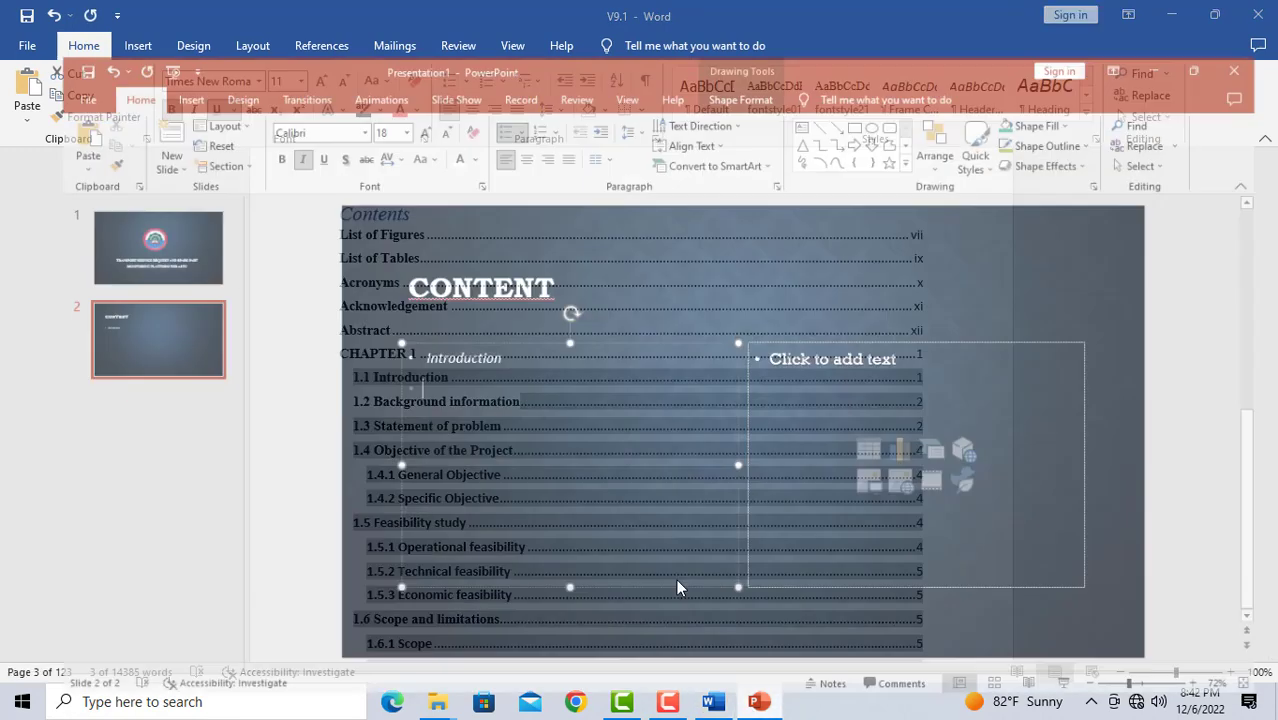
key("ctrl+v")
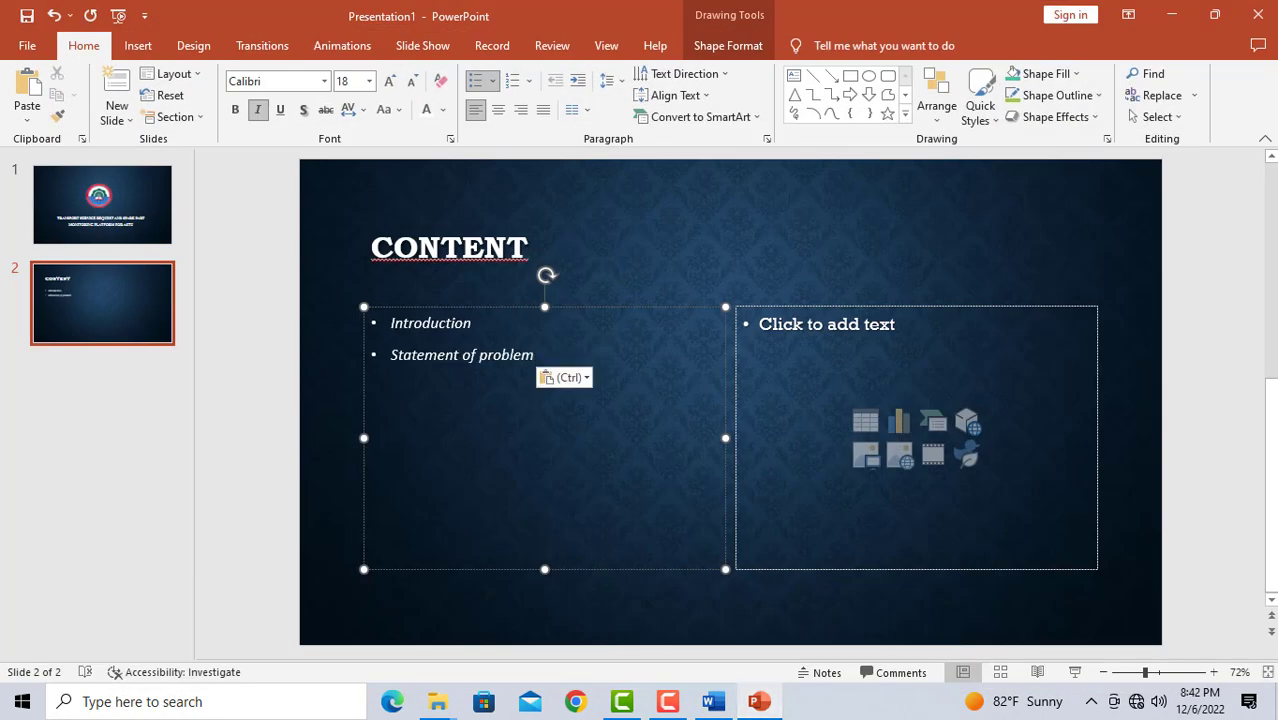
Add 'Objective' and 'Scope' from Word's contents as the next bullets in the left list.
left_click(713, 701)
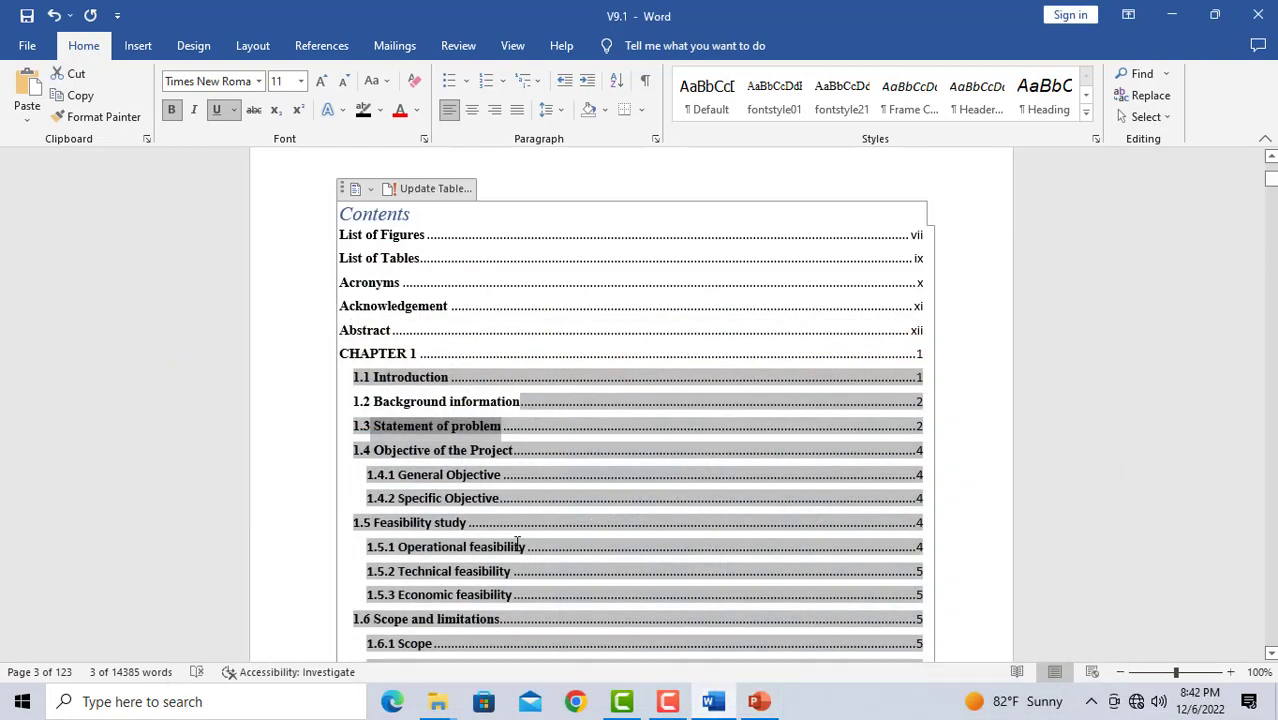
double_click(391, 456)
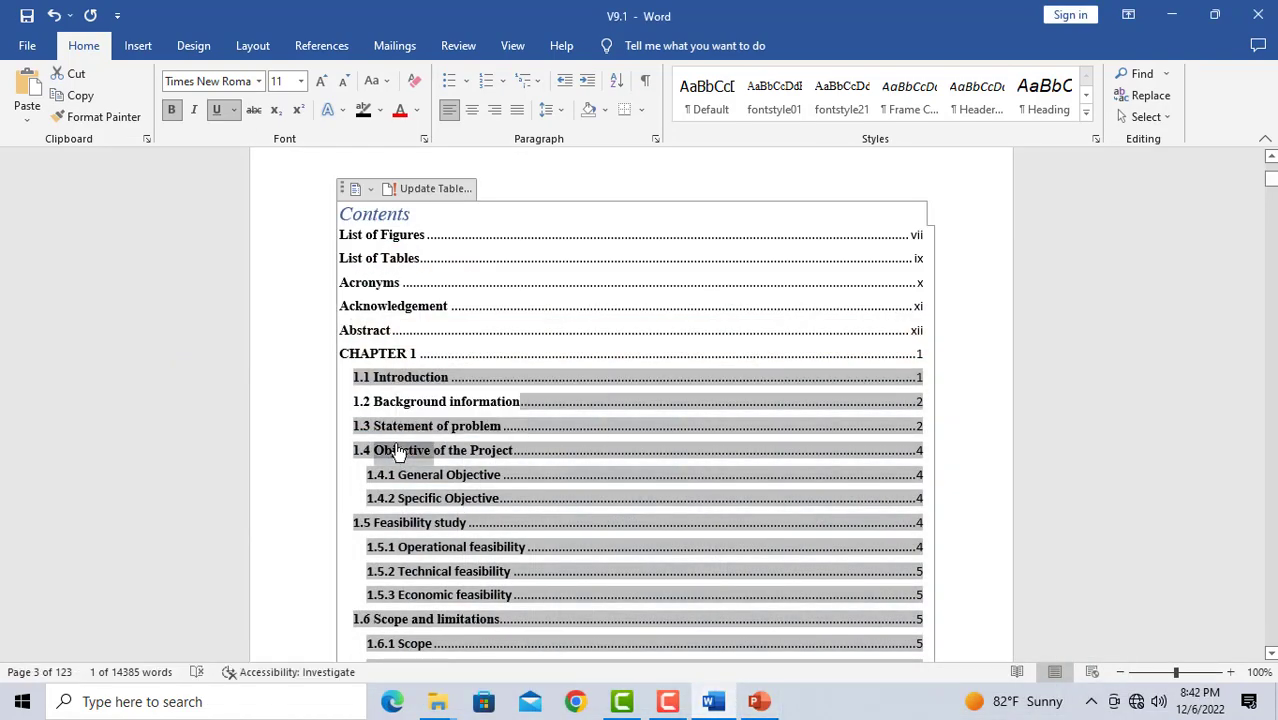
key("alt+Tab")
key("Return")
key("BackSpace")
key("End")
key("Return")
key("ctrl+v")
left_click(713, 701)
scroll(428, 465, "down", 3)
key("alt+Tab")
key("alt+Tab")
scroll(500, 450, "down", 2)
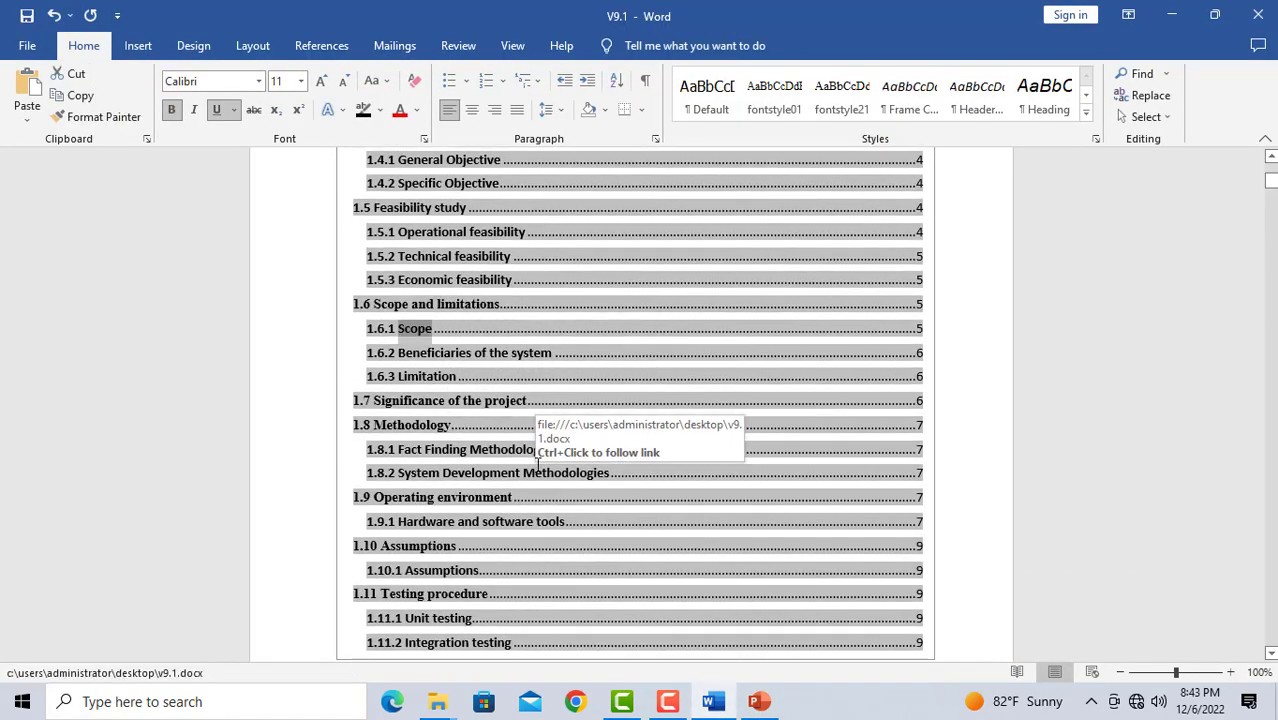
scroll(538, 465, "down", 8)
scroll(538, 465, "down", 1)
key("alt+Tab")
key("ctrl+v")
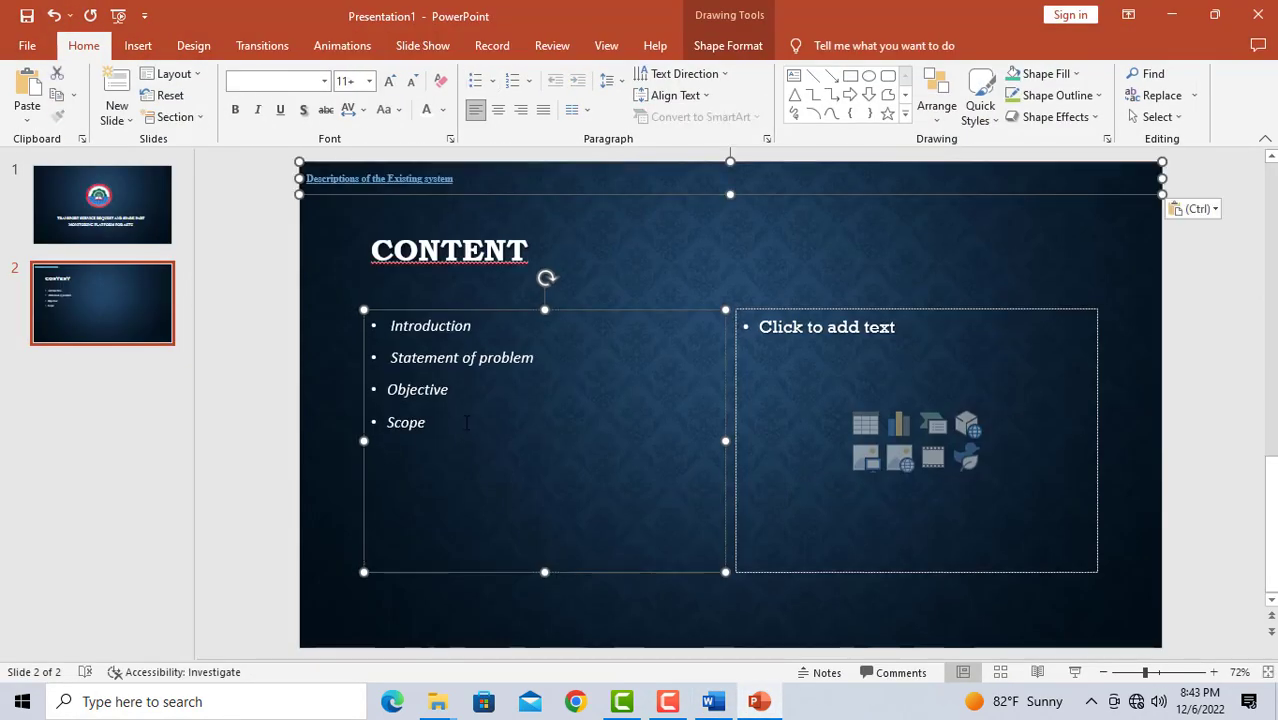
key("ctrl+z")
key("Return")
key("ctrl+v")
key("alt+Tab")
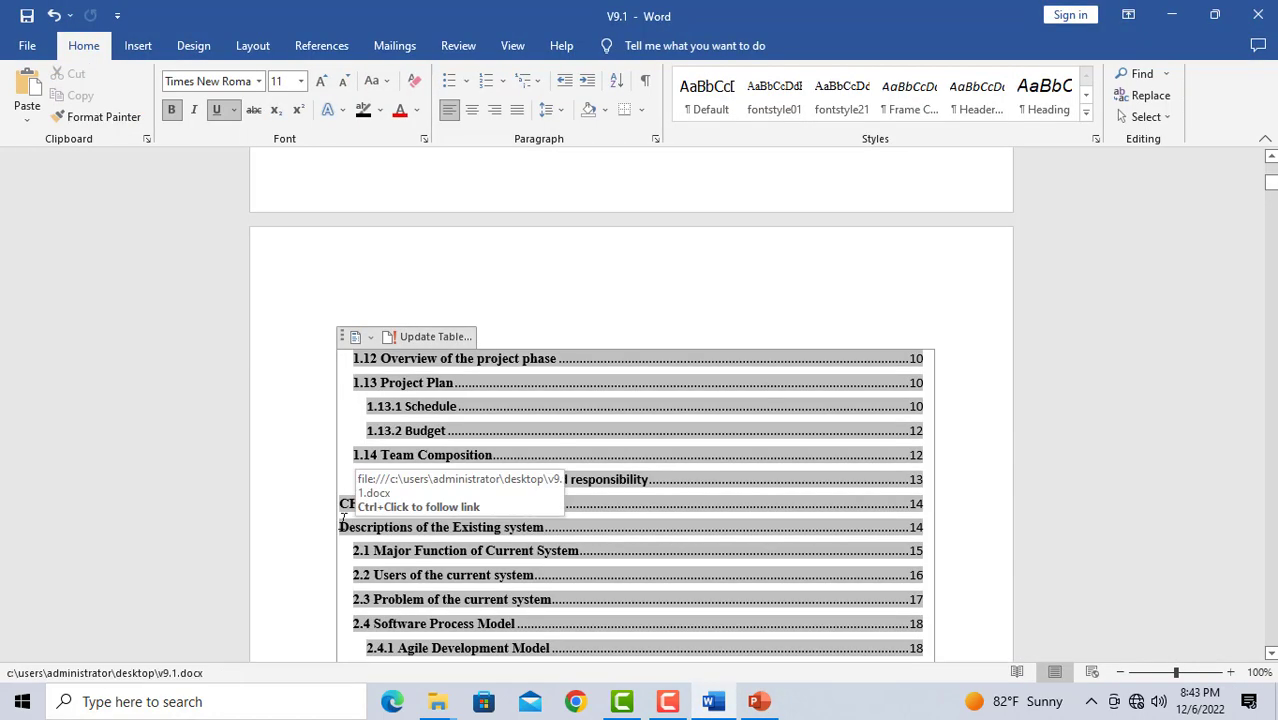
Copy 'Descriptions of the Existing system' from Word and paste it as a bullet after Scope.
left_click(544, 527)
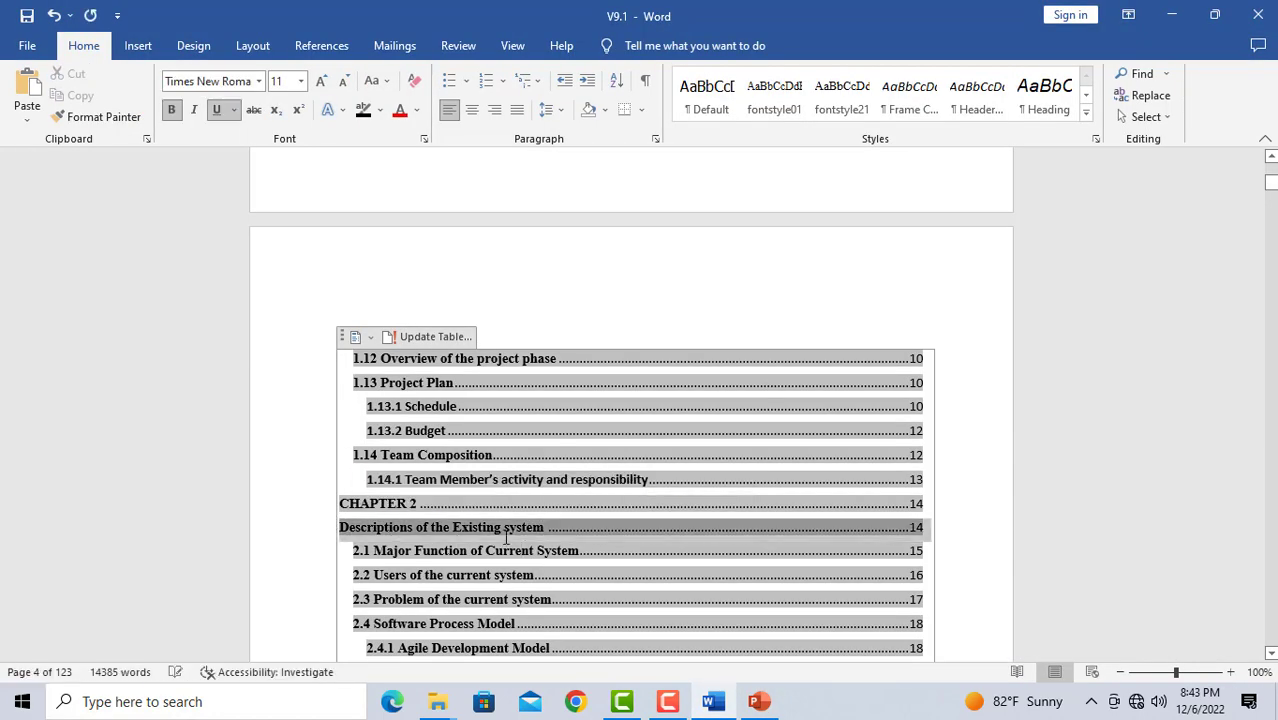
scroll(508, 535, "down", 1)
scroll(510, 535, "down", 1)
left_click_drag(339, 434, 545, 434)
key("ctrl+c")
key("alt+Tab")
key("ctrl+v")
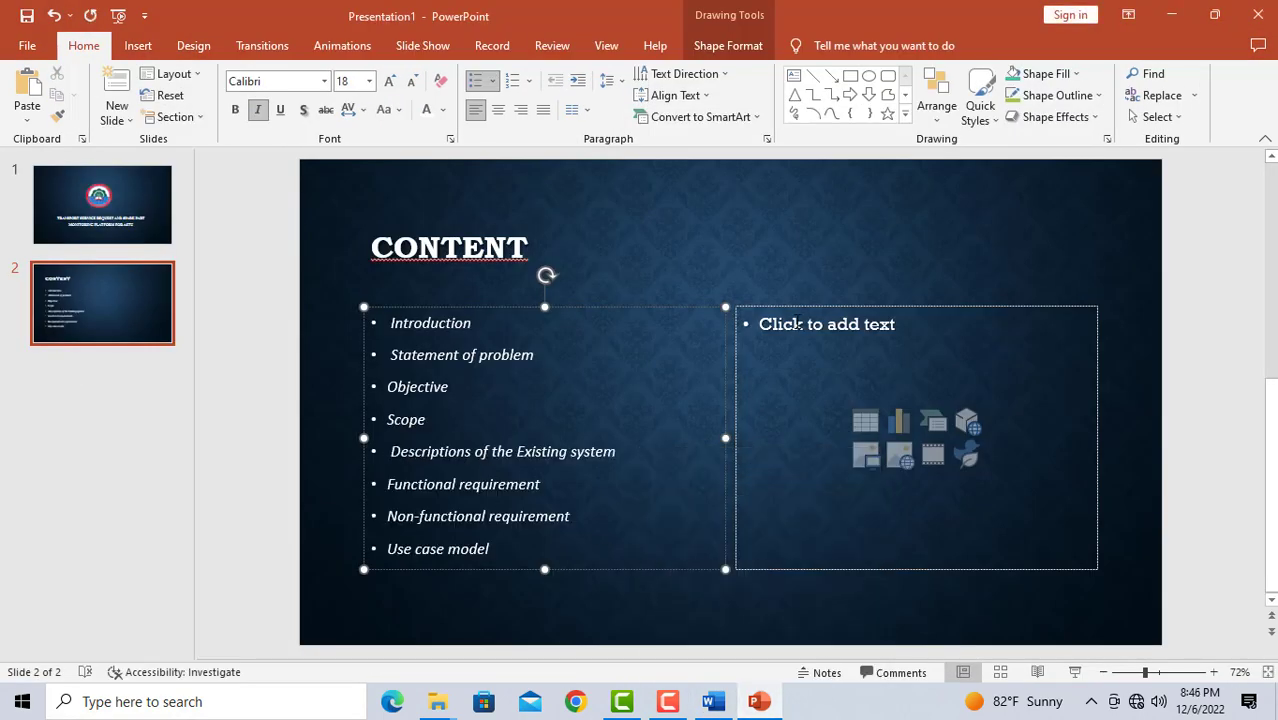
Paste 'Class Diagram' and 'Data Dictionary' from Word as the right list's first two bullets.
left_click(797, 322)
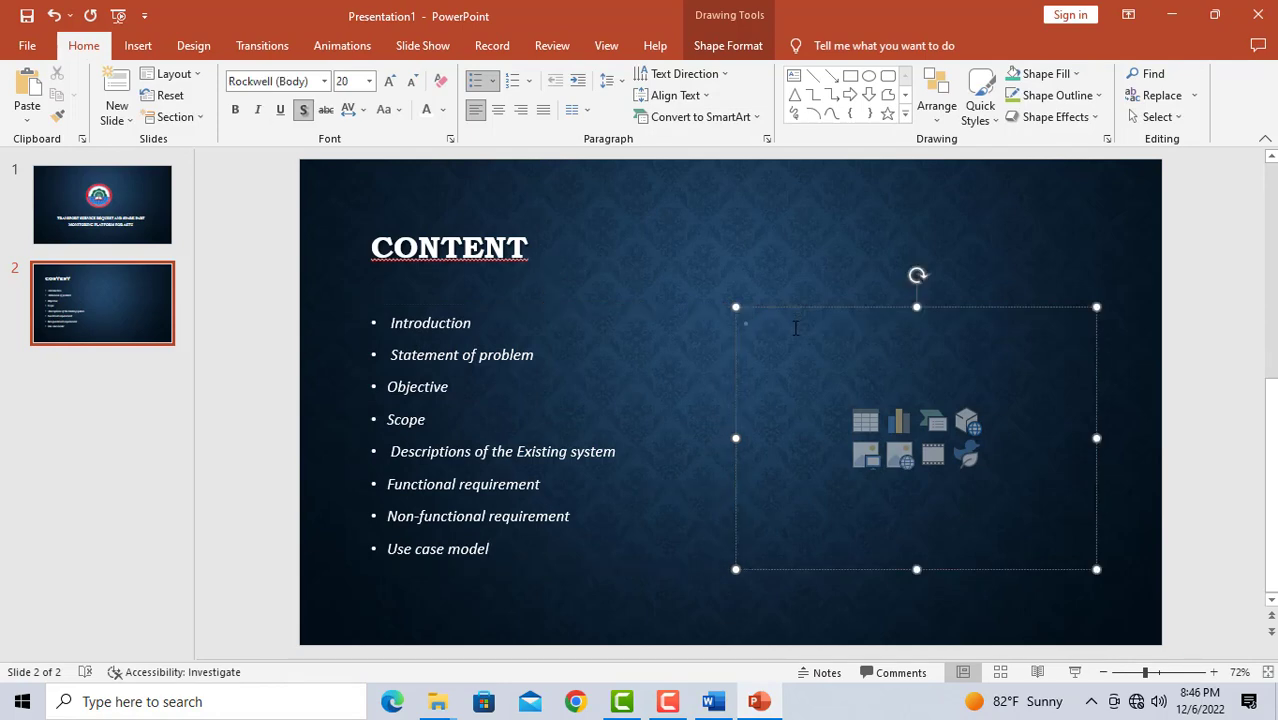
key("ctrl+v")
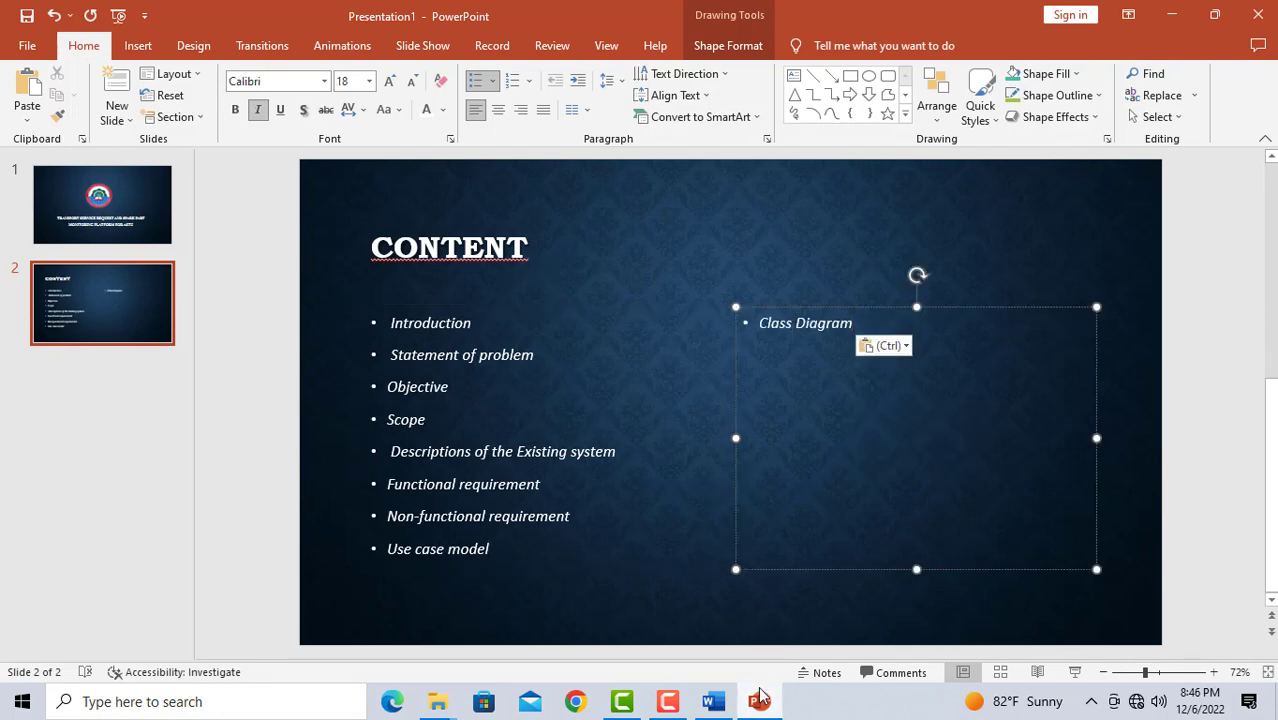
mouse_move(760, 697)
left_click(712, 701)
scroll(540, 572, "down", 3)
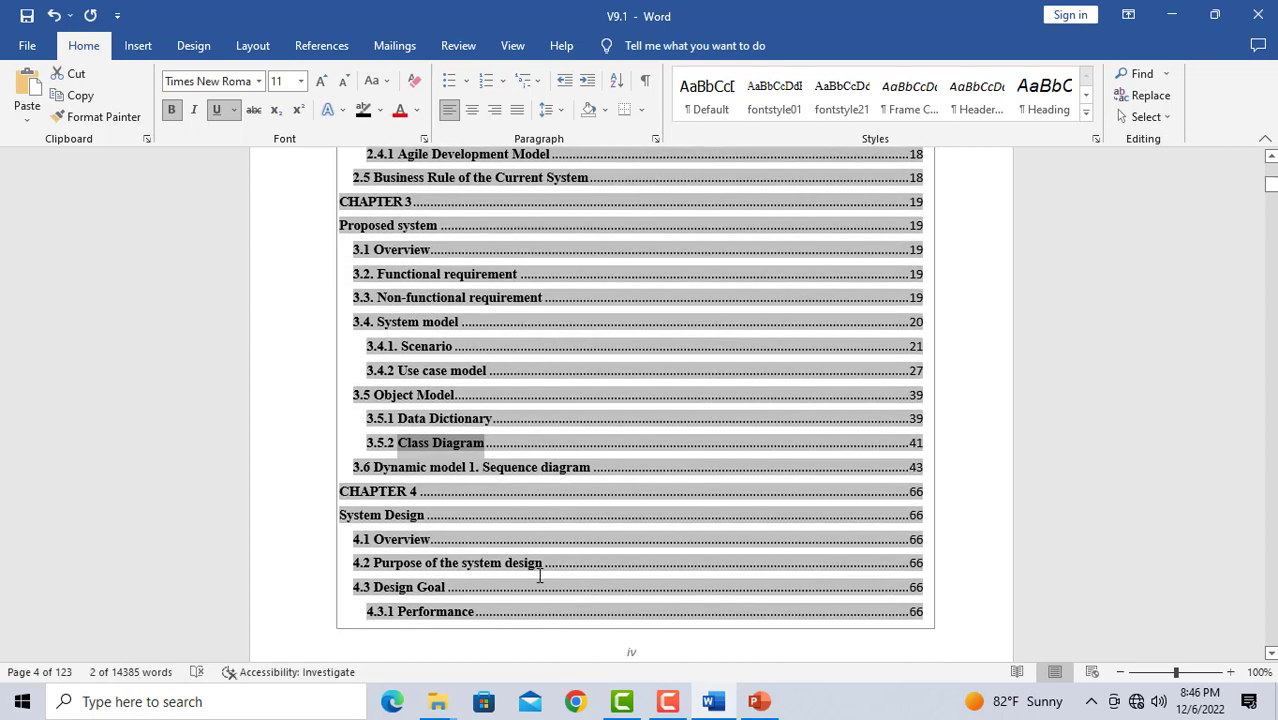
left_click(416, 412)
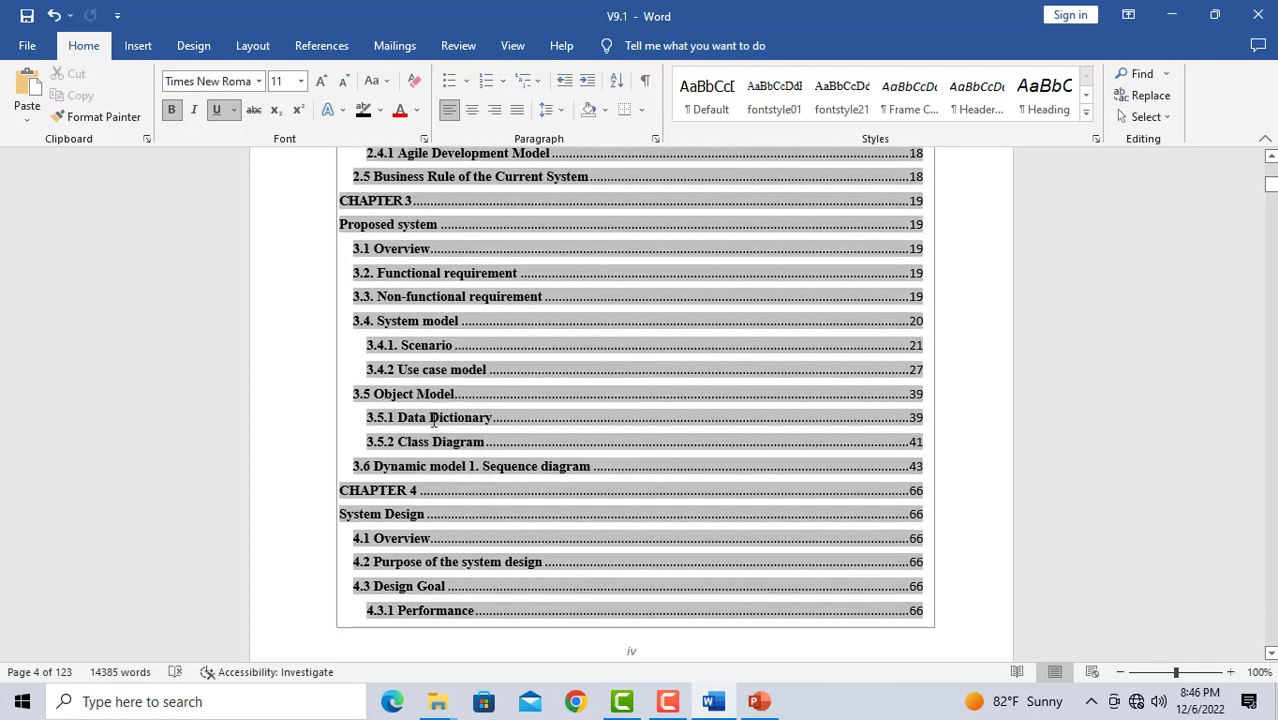
left_click_drag(398, 420, 500, 428)
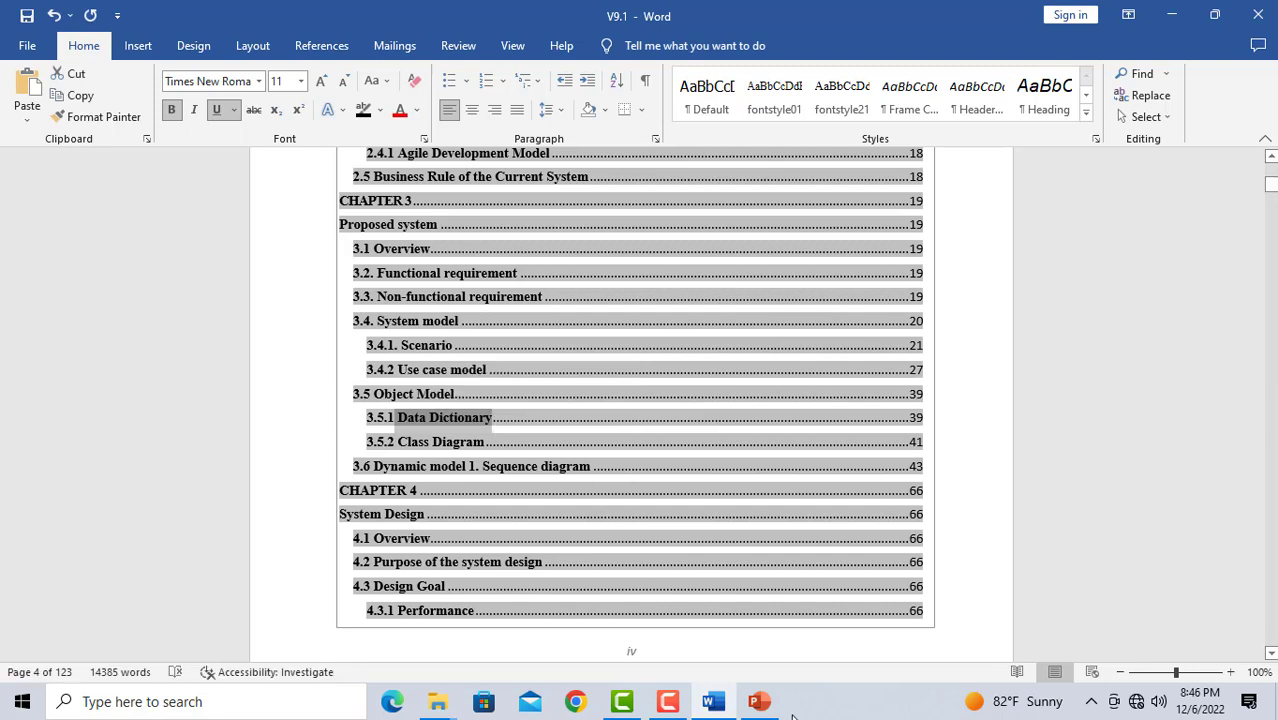
left_click(759, 701)
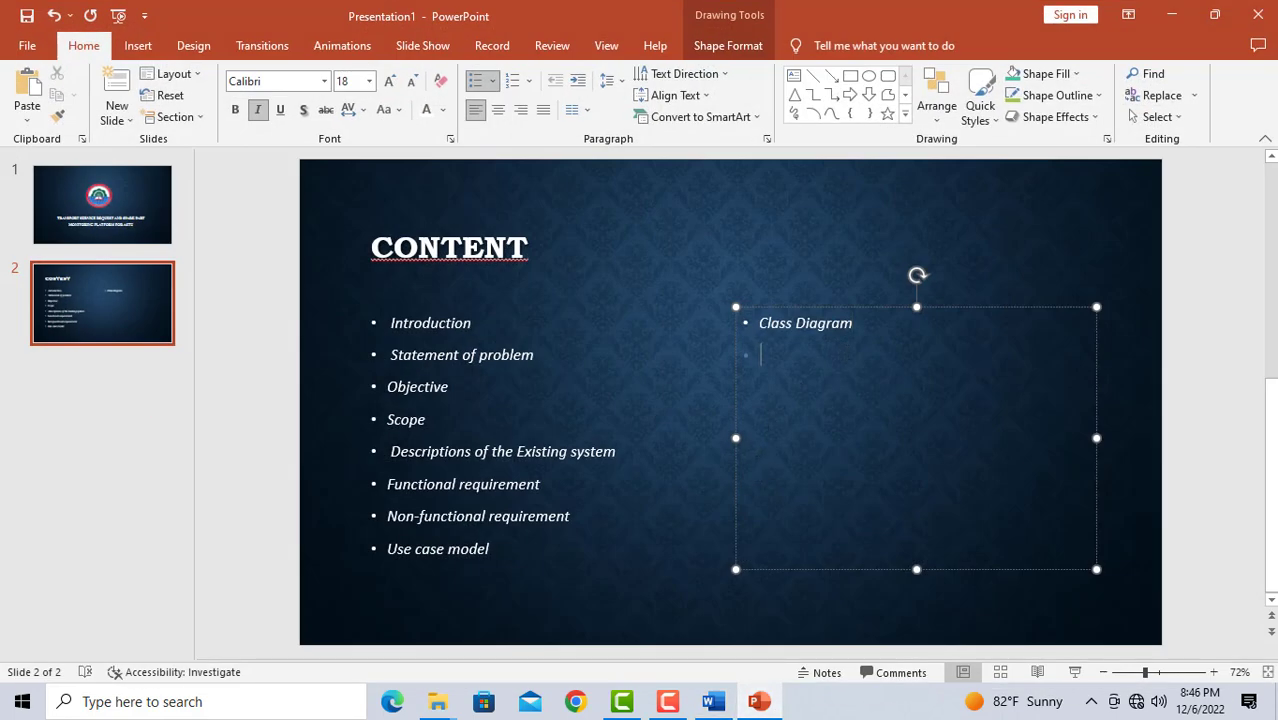
key("ctrl+v")
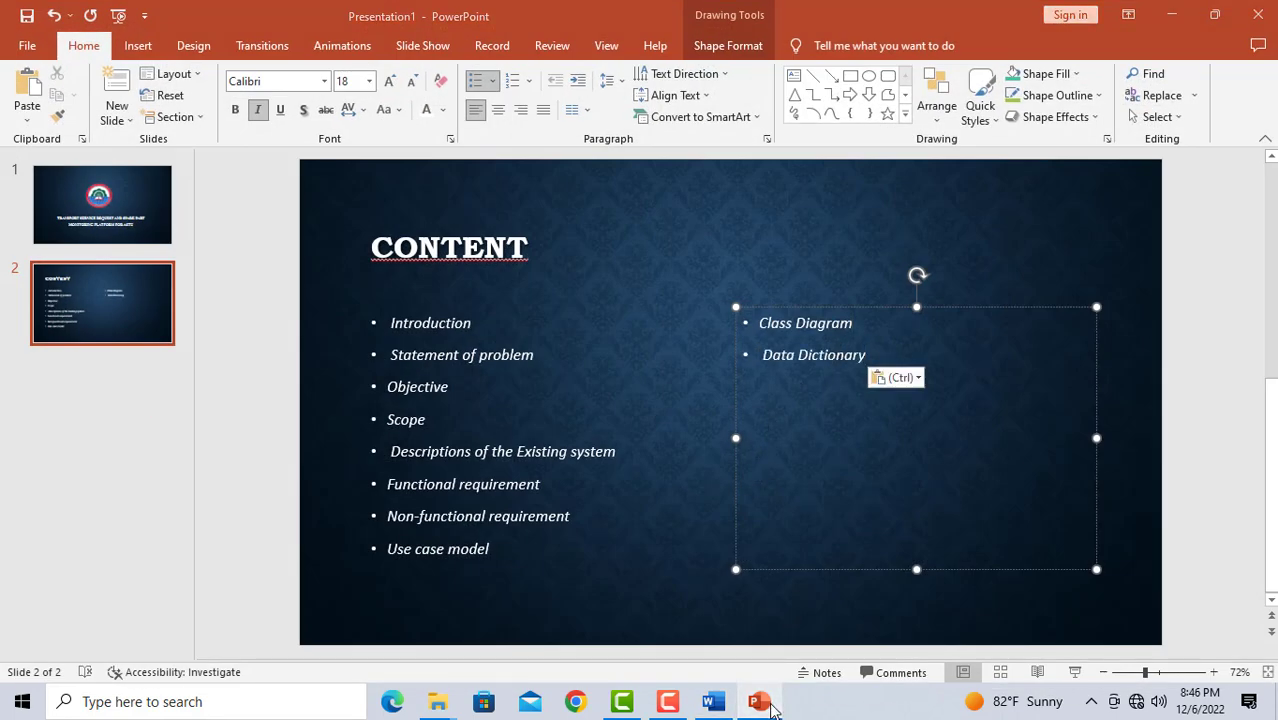
Type 'Deployment diagram', 'Sequence Diagram' and 'Subsystem design' as further right-list bullets.
type("Deployment diagram")
key("Return")
left_click(760, 704)
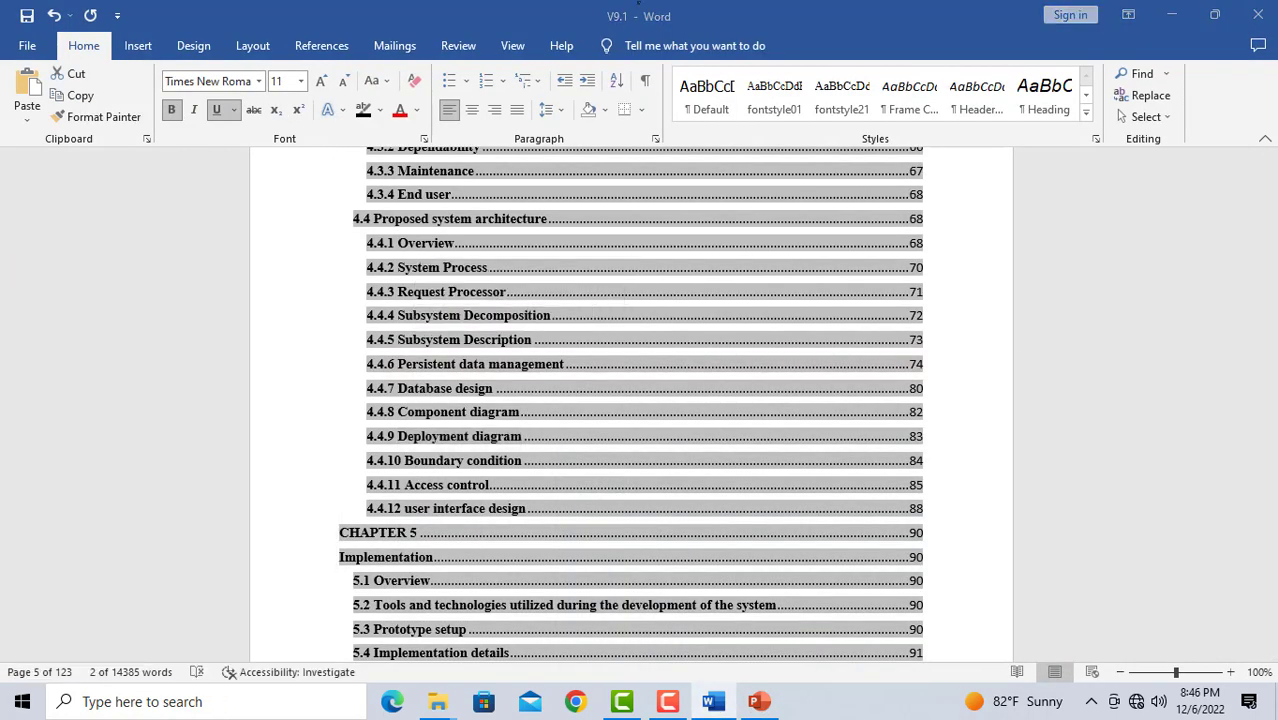
left_click(758, 706)
type("Seq")
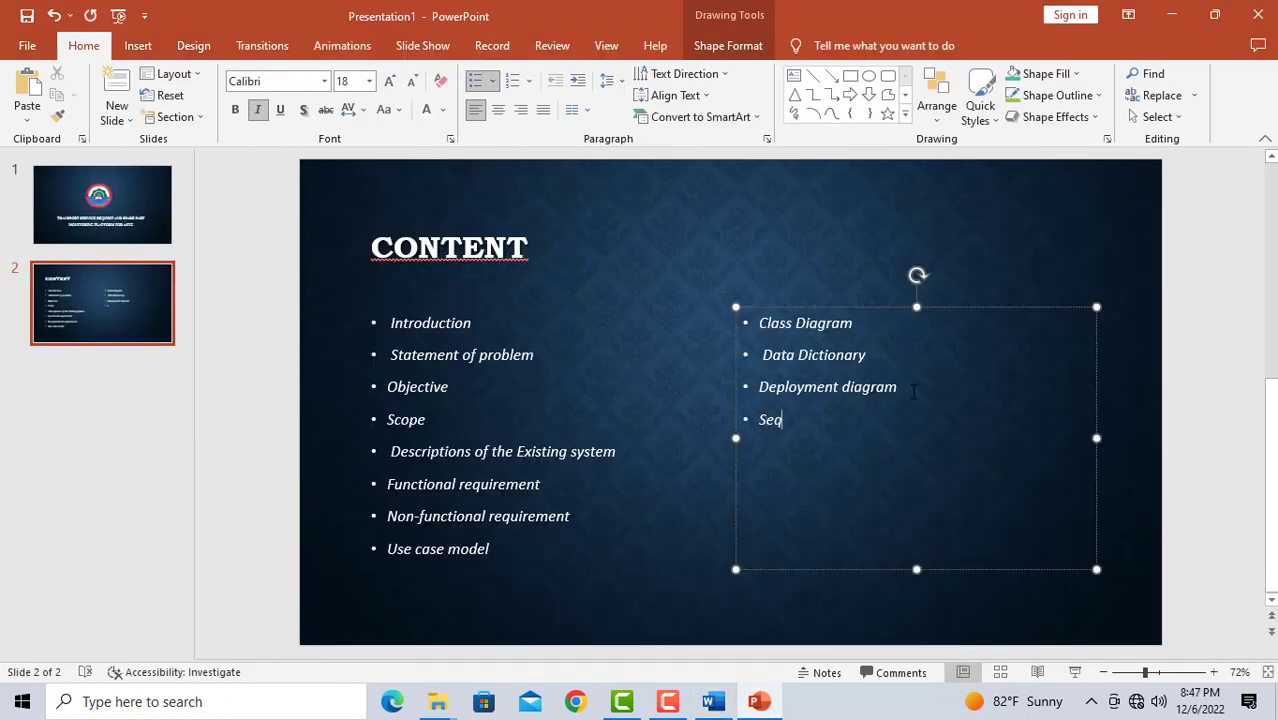
type("uence Diagram")
key("Return")
type("Subsystem design")
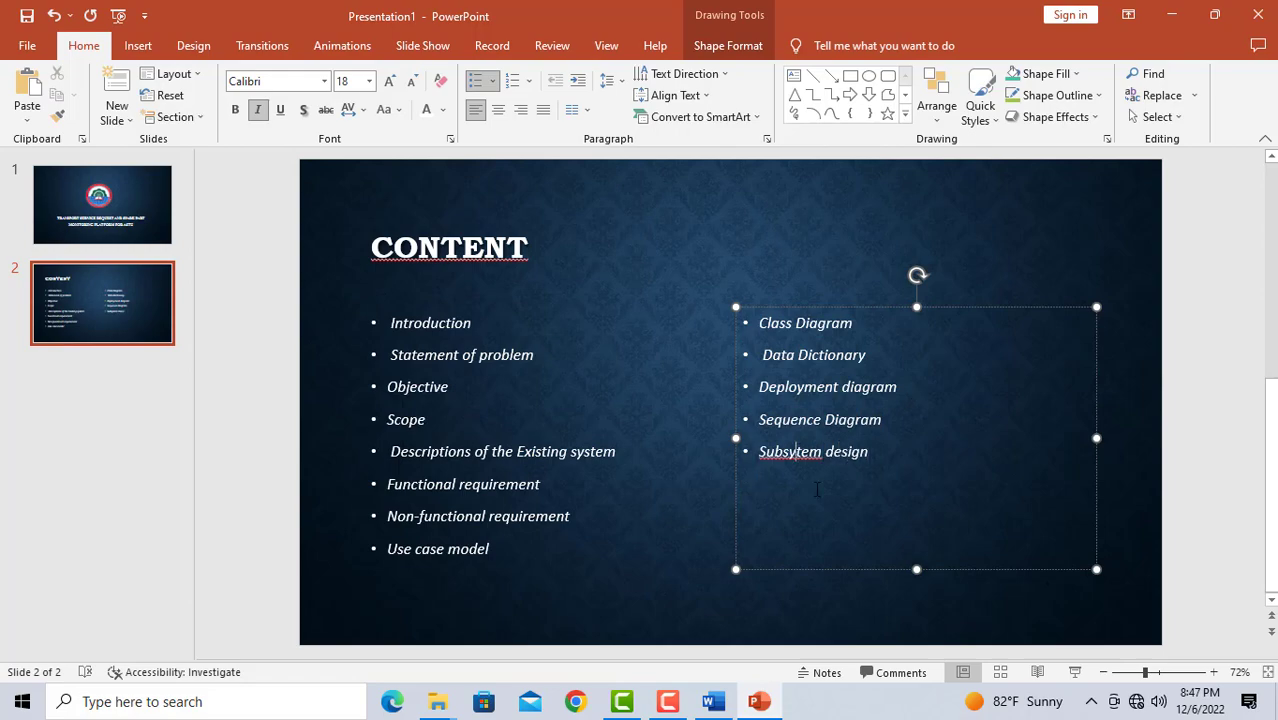
Paste 'Component diagram' and 'Database design' from Word as the right list's last bullets.
key("alt+Tab")
key("alt+Tab")
key("Return")
key("ctrl+v")
key("alt+Tab")
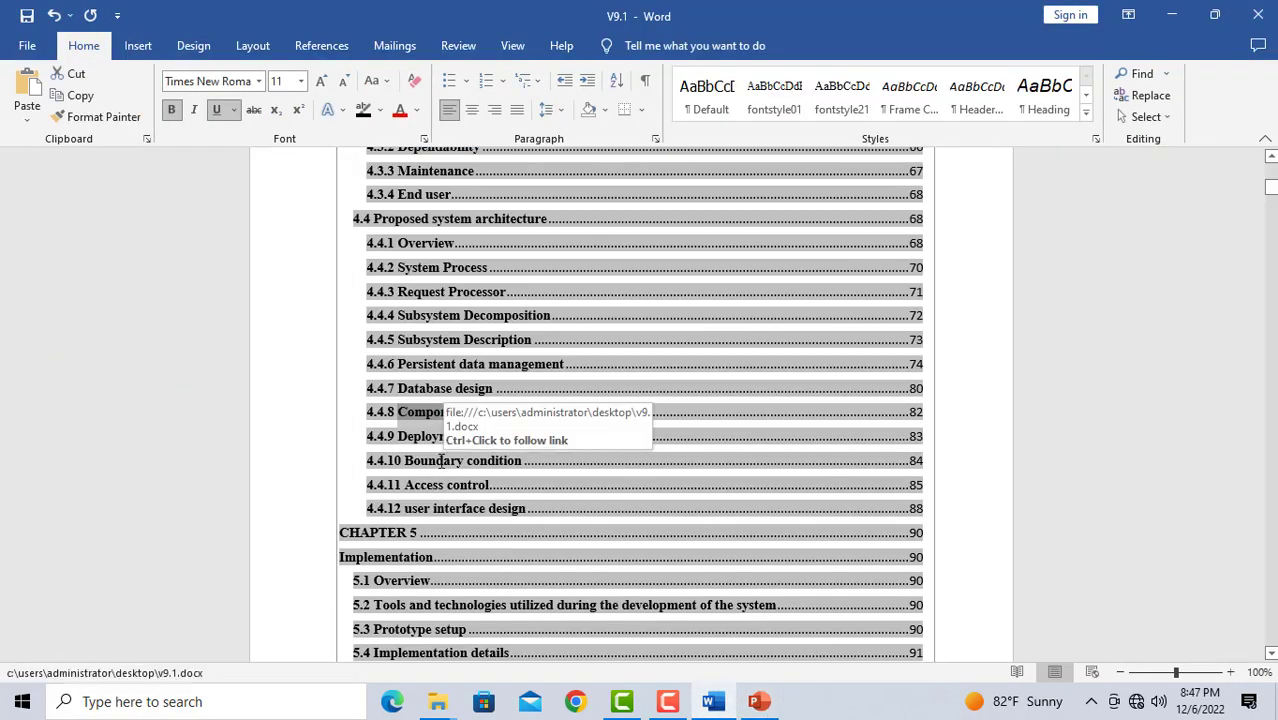
left_click_drag(398, 388, 493, 388)
key("ctrl+c")
key("alt+Tab")
key("Return")
key("ctrl+v")
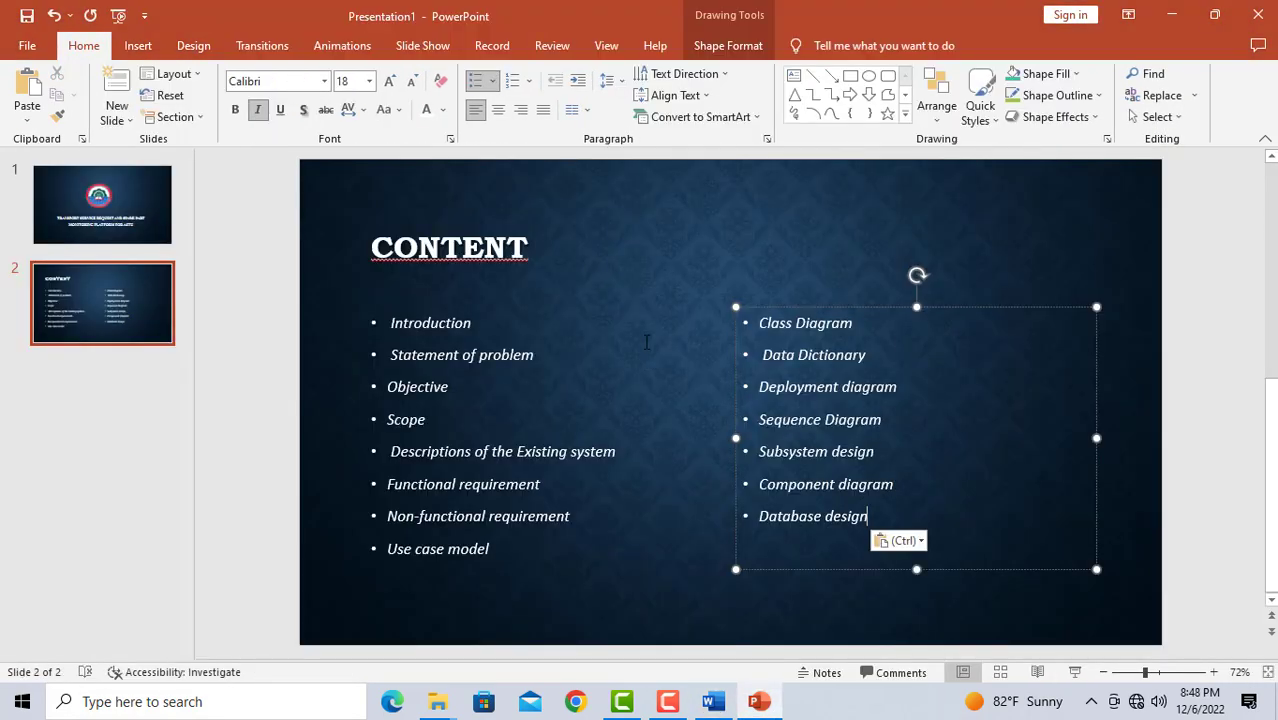
left_click(667, 377)
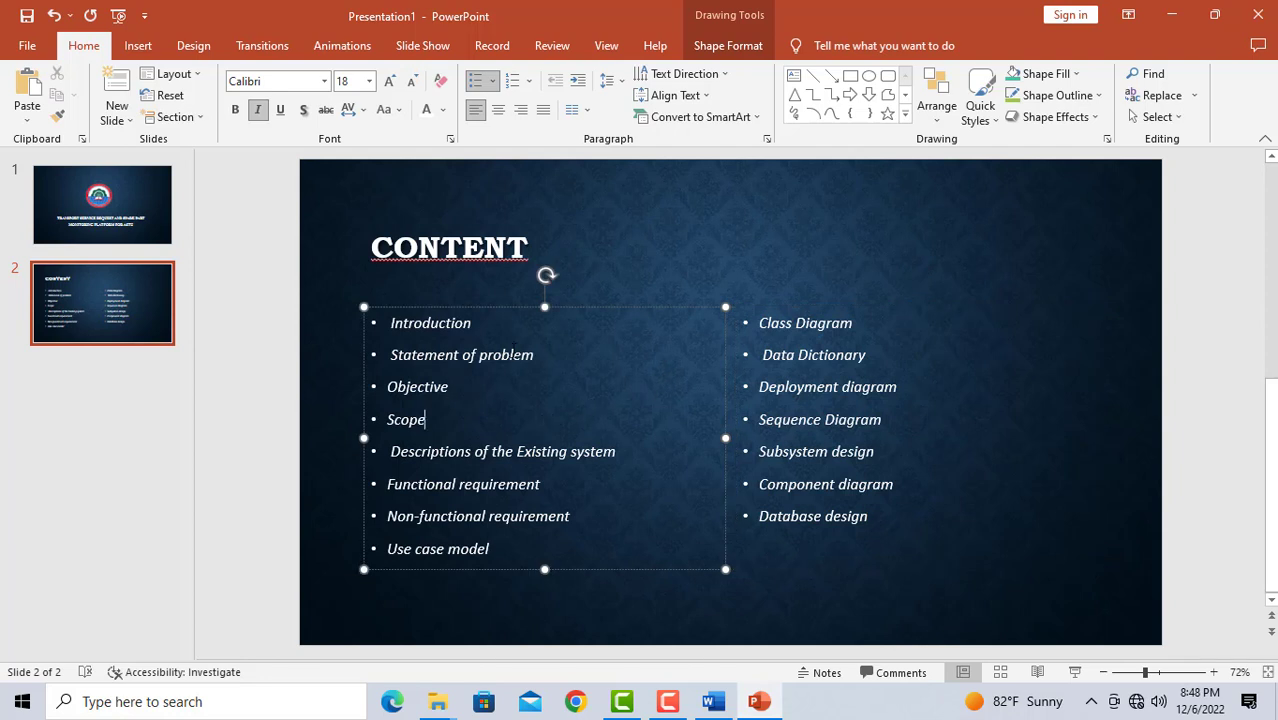
Remove italics from the left list and give it Checkmark Bullets.
left_click(496, 372)
left_click_drag(490, 548, 325, 225)
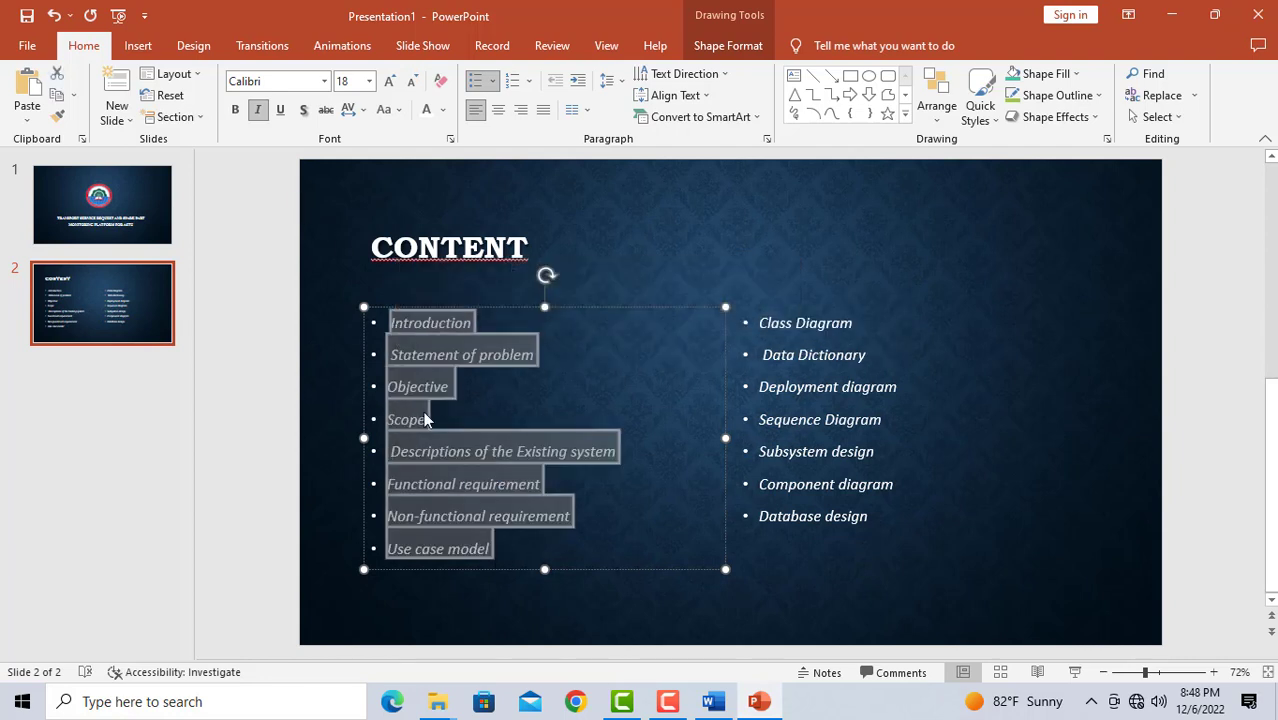
left_click(261, 115)
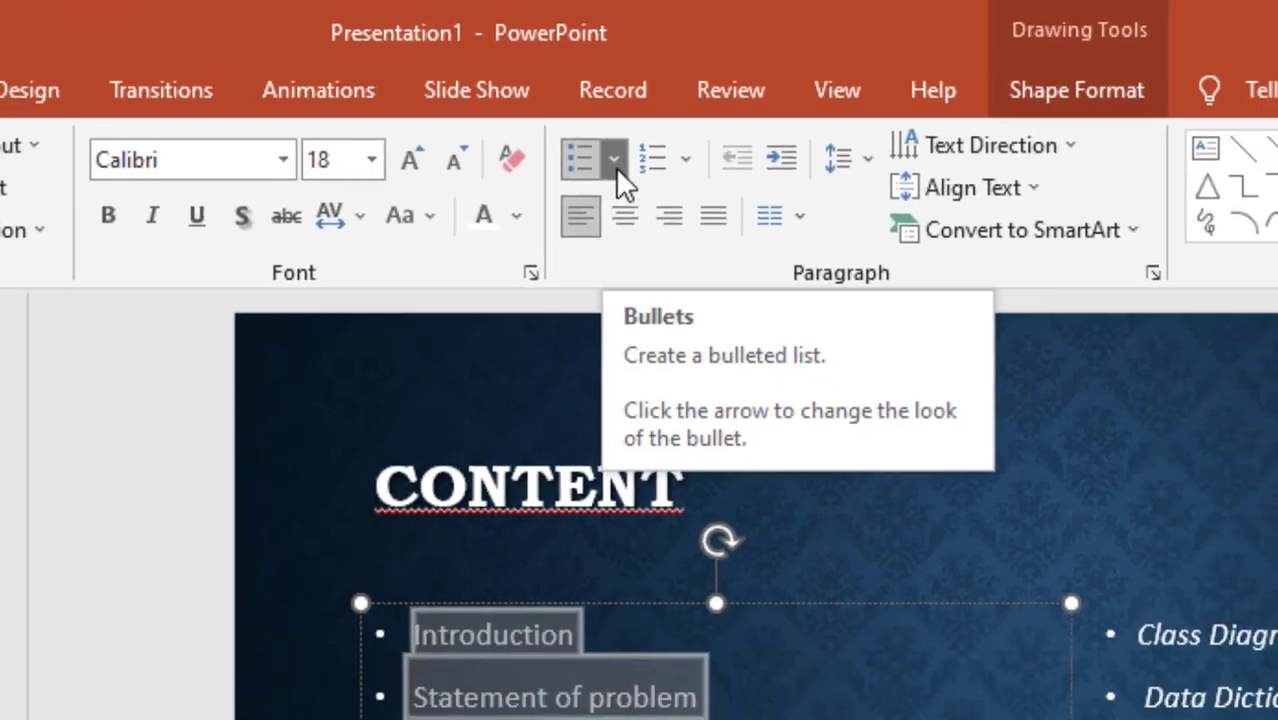
left_click(501, 88)
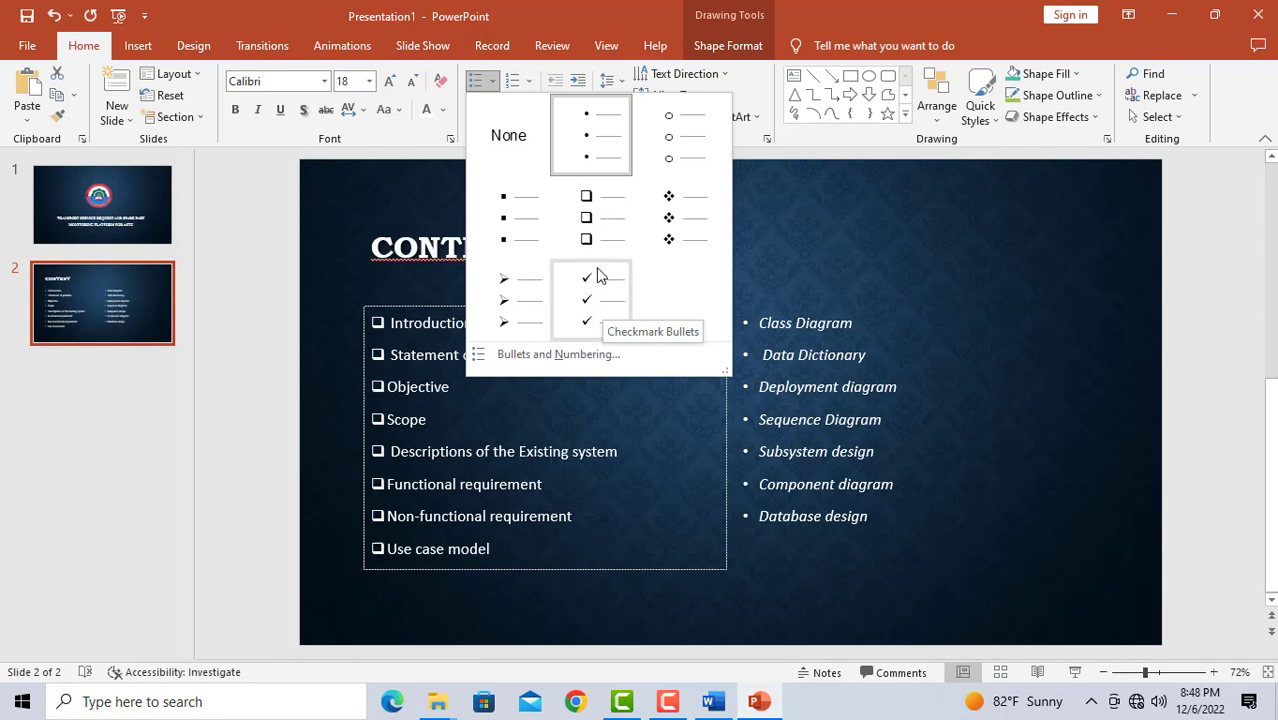
left_click(602, 305)
Give the right list Checkmark Bullets and non-italic text to match the left column.
left_click(792, 410)
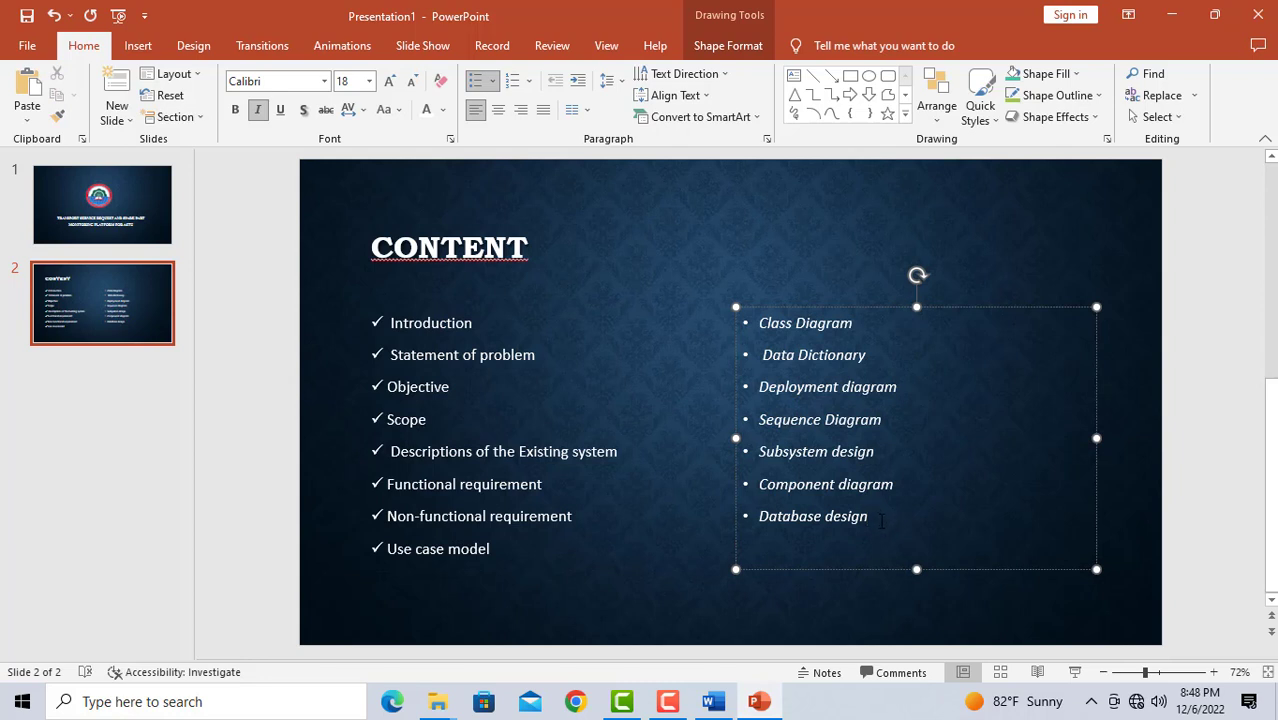
left_click_drag(867, 515, 753, 320)
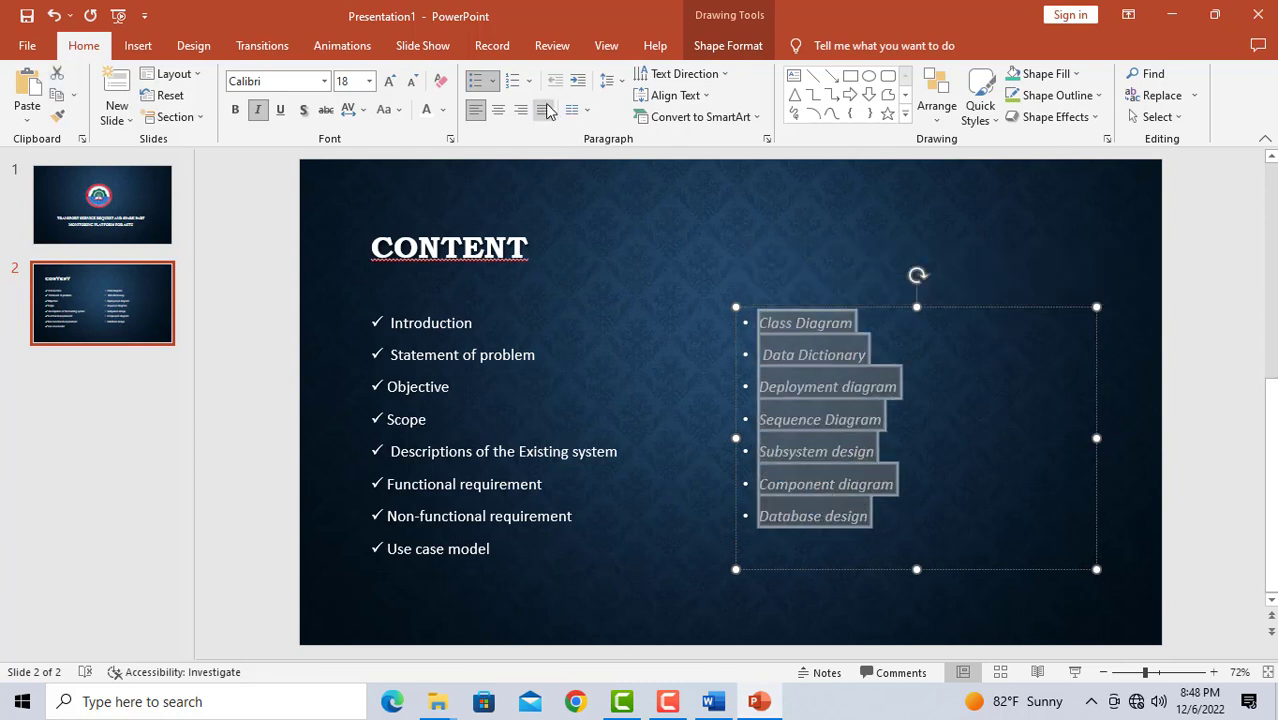
left_click(491, 82)
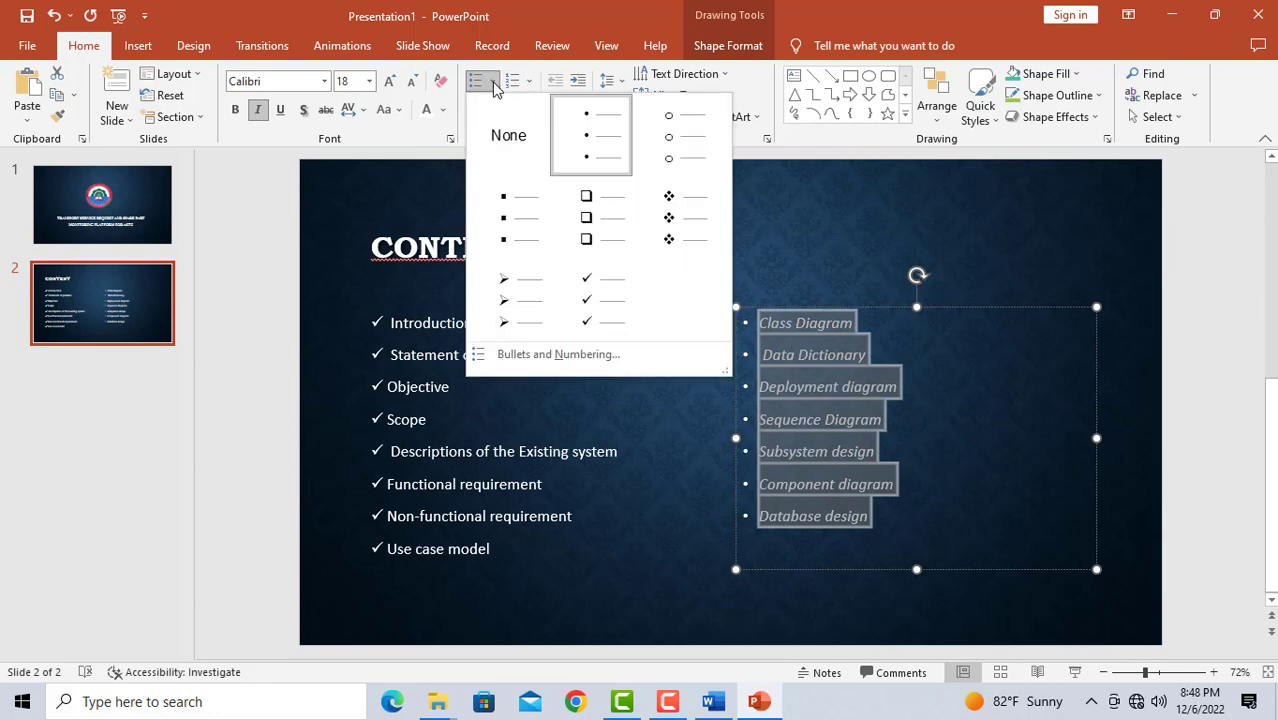
left_click(598, 304)
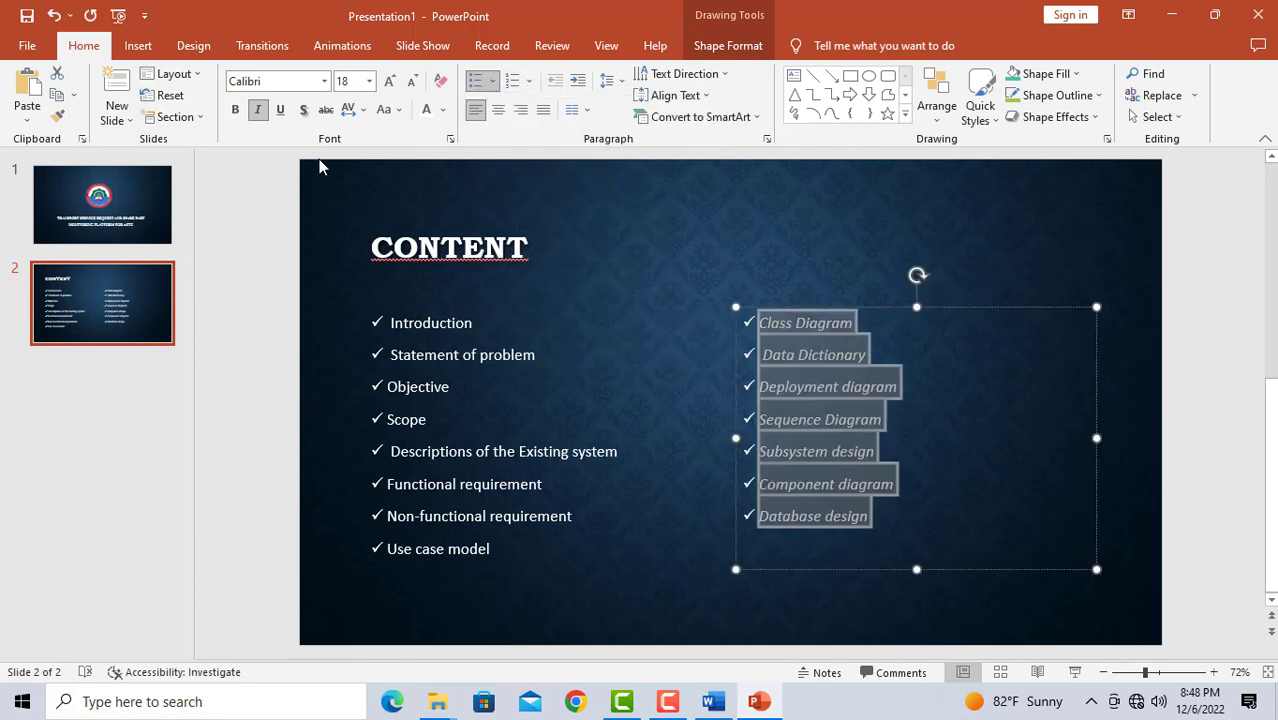
left_click(258, 109)
left_click(671, 366)
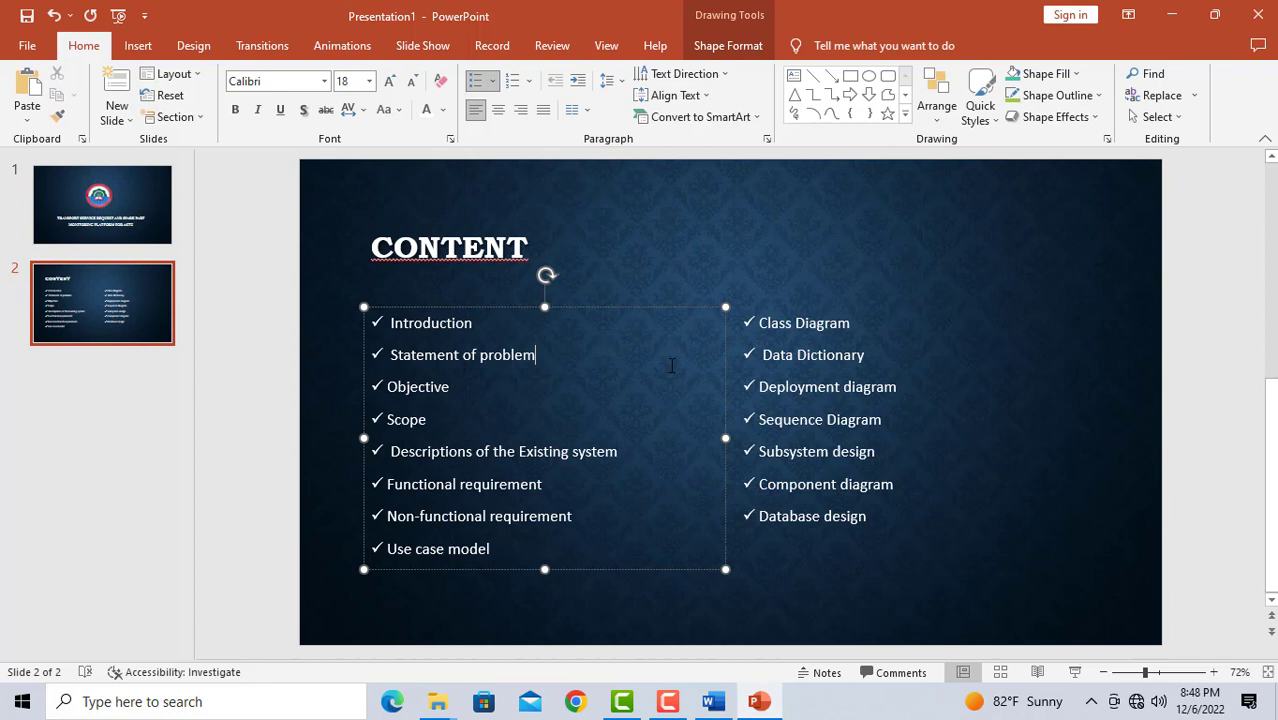
Set the CONTENT title's font size to 32.
left_click(447, 248)
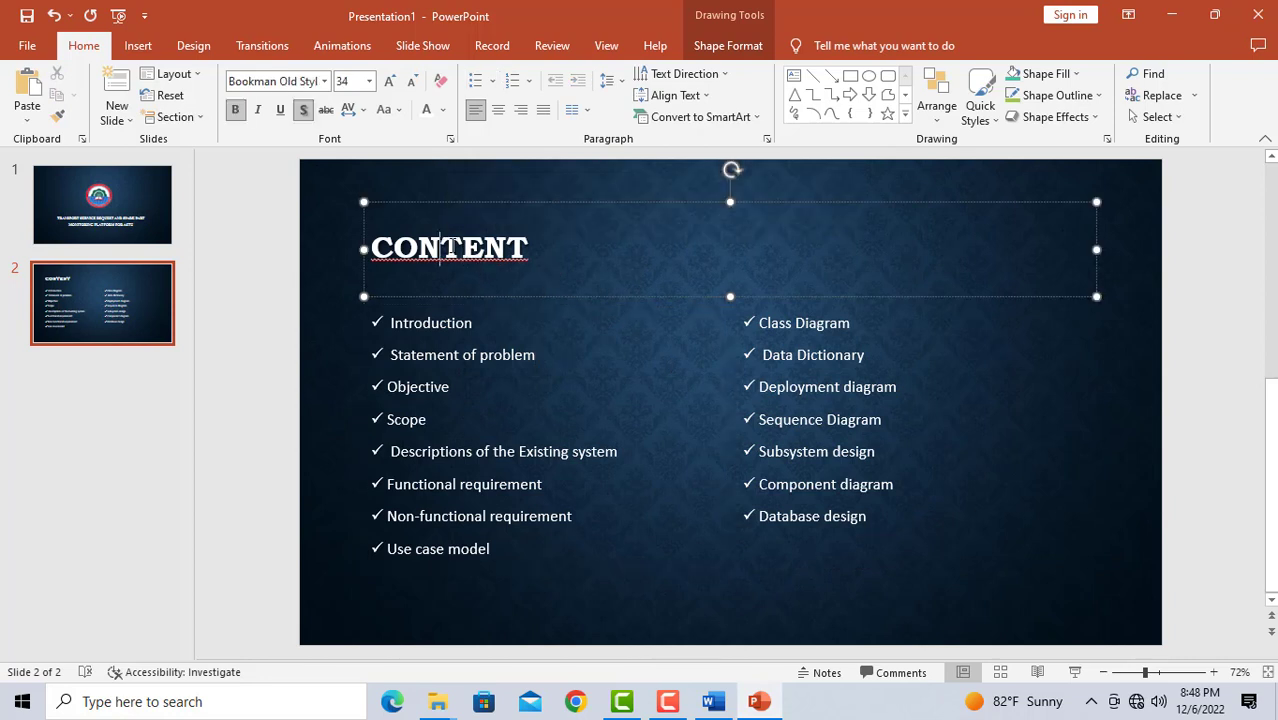
double_click(452, 248)
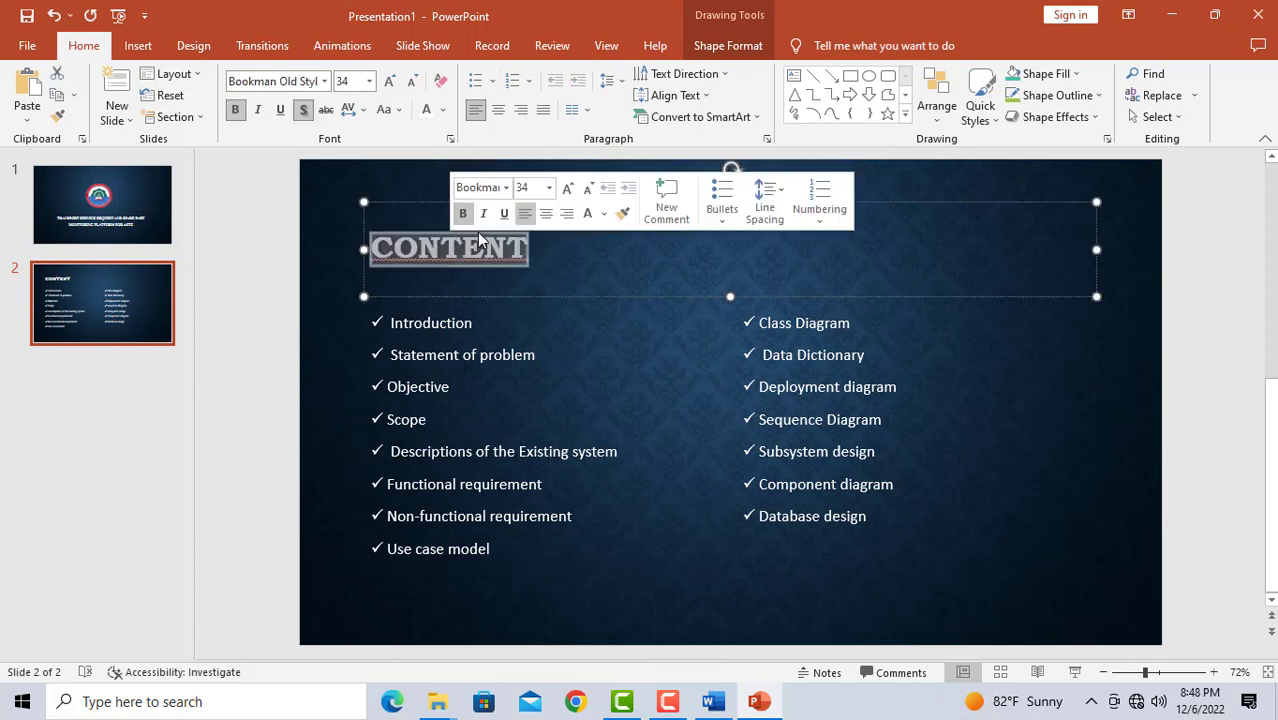
left_click(548, 188)
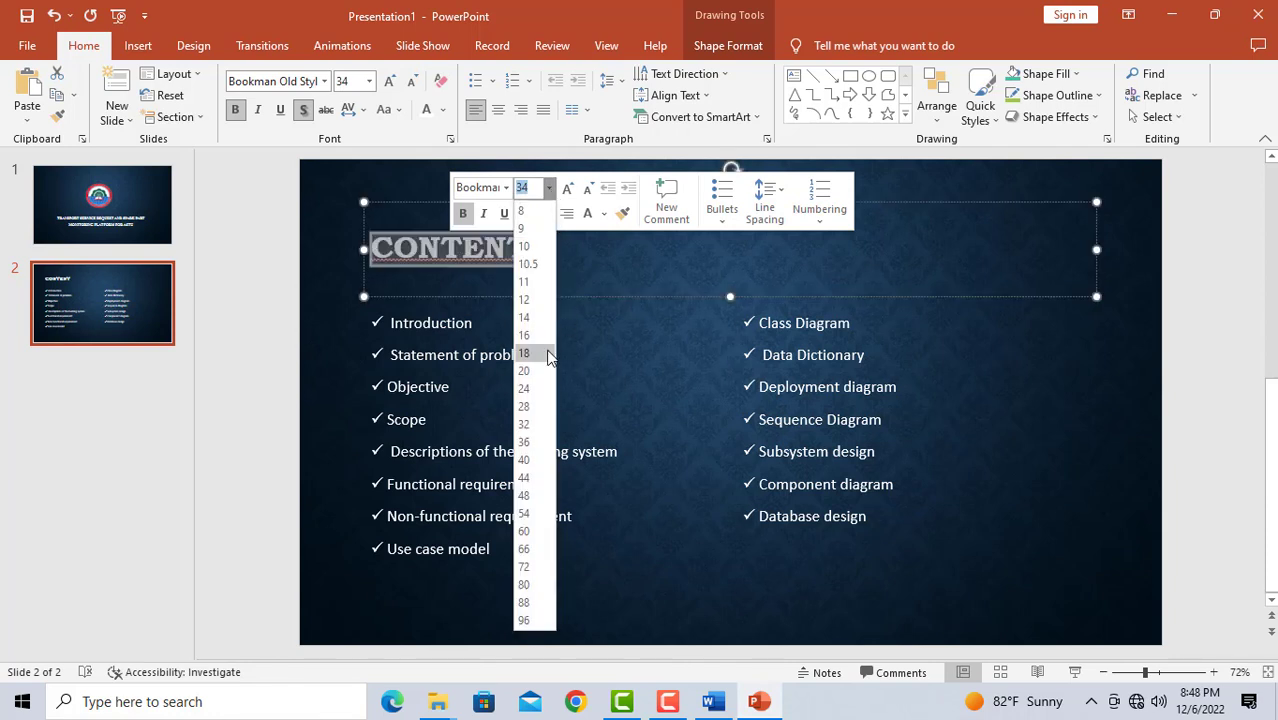
left_click(533, 424)
left_click(617, 323)
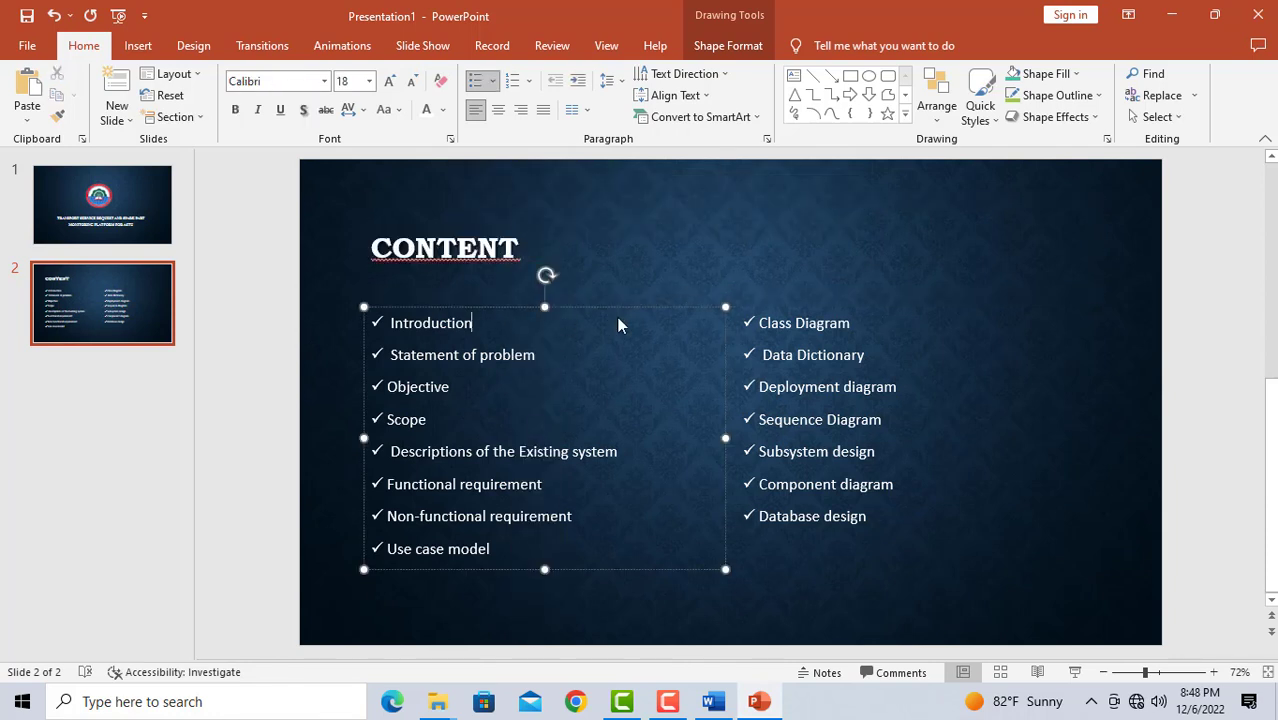
Narrow the CONTENT title box from the right so it fits the word.
left_click(565, 249)
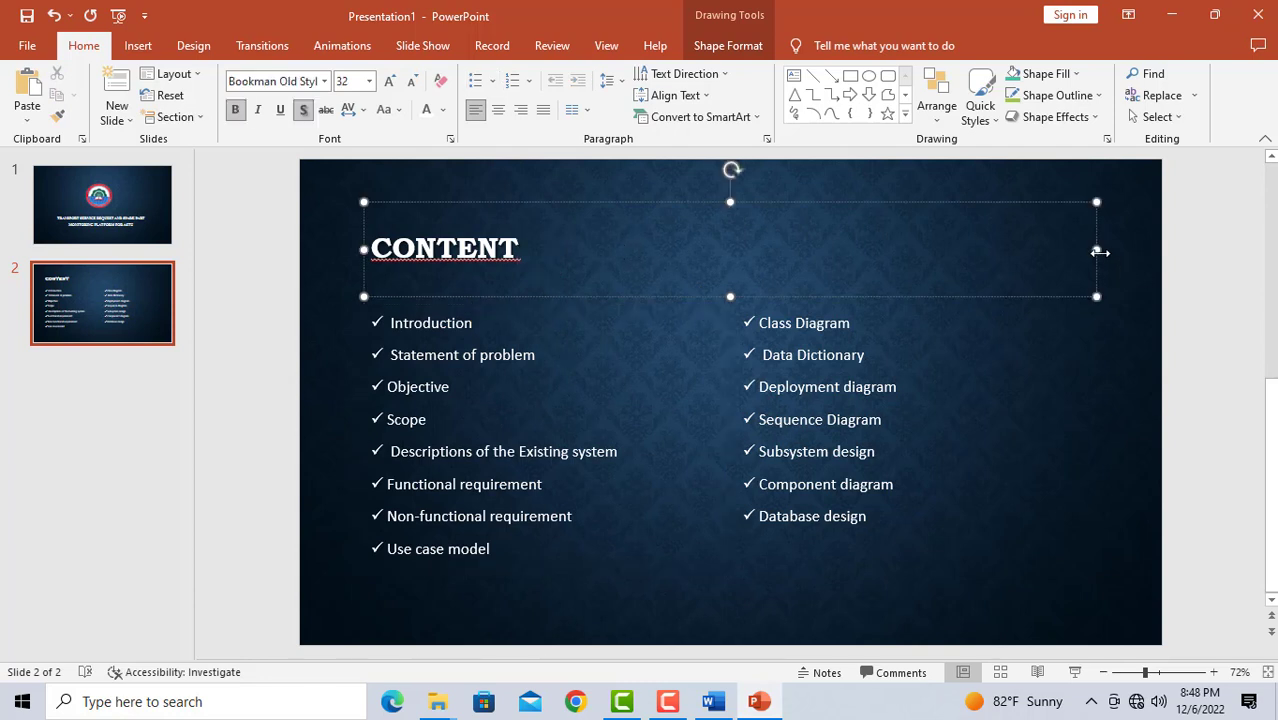
left_click_drag(1097, 252, 610, 252)
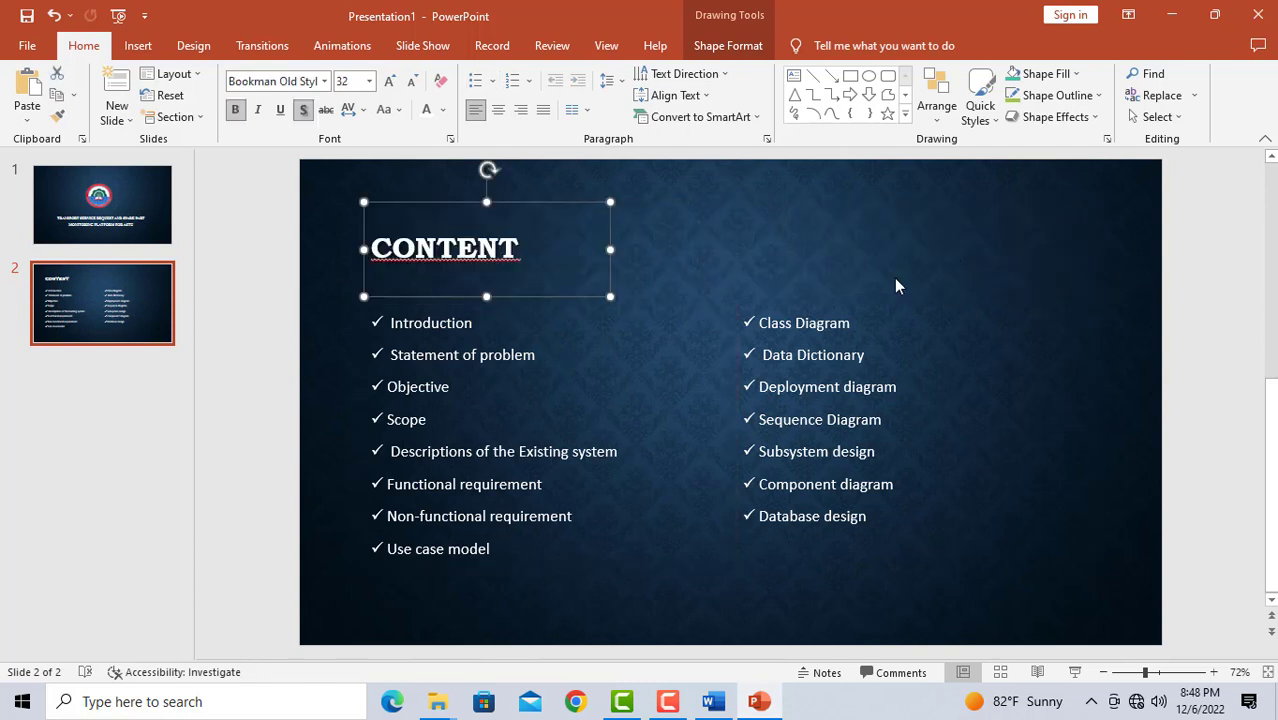
left_click(896, 293)
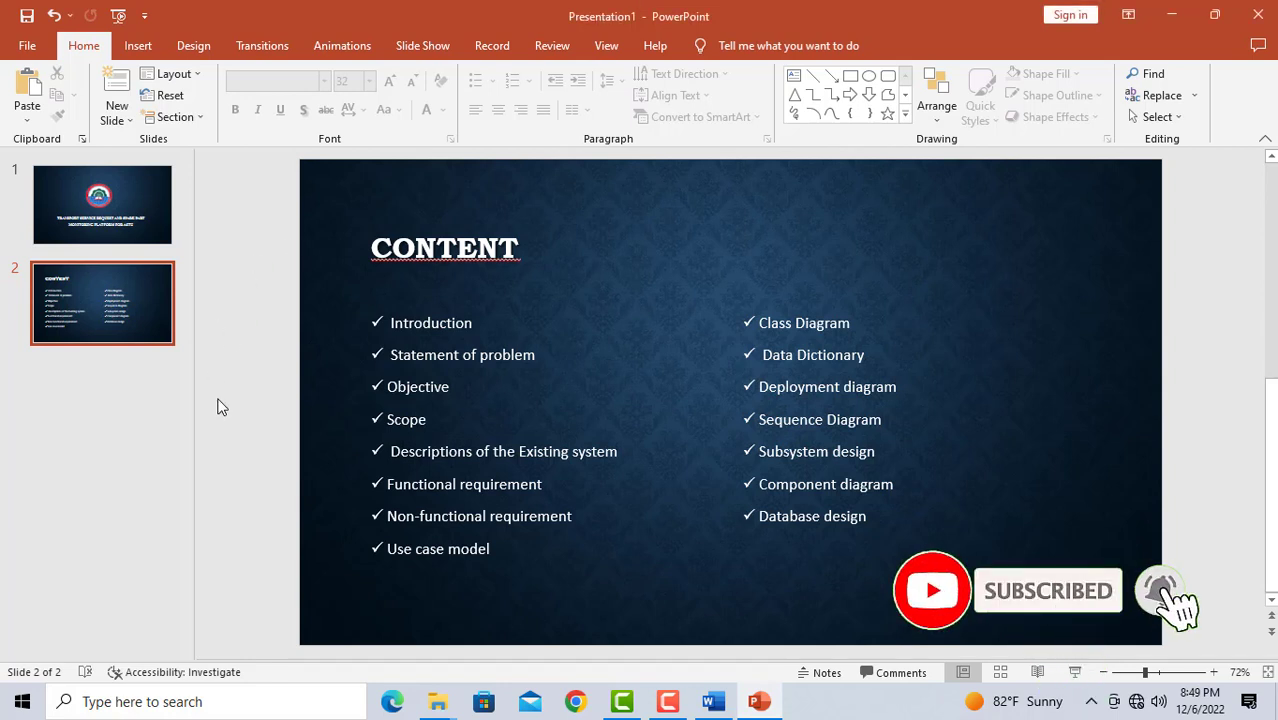
left_click(432, 322)
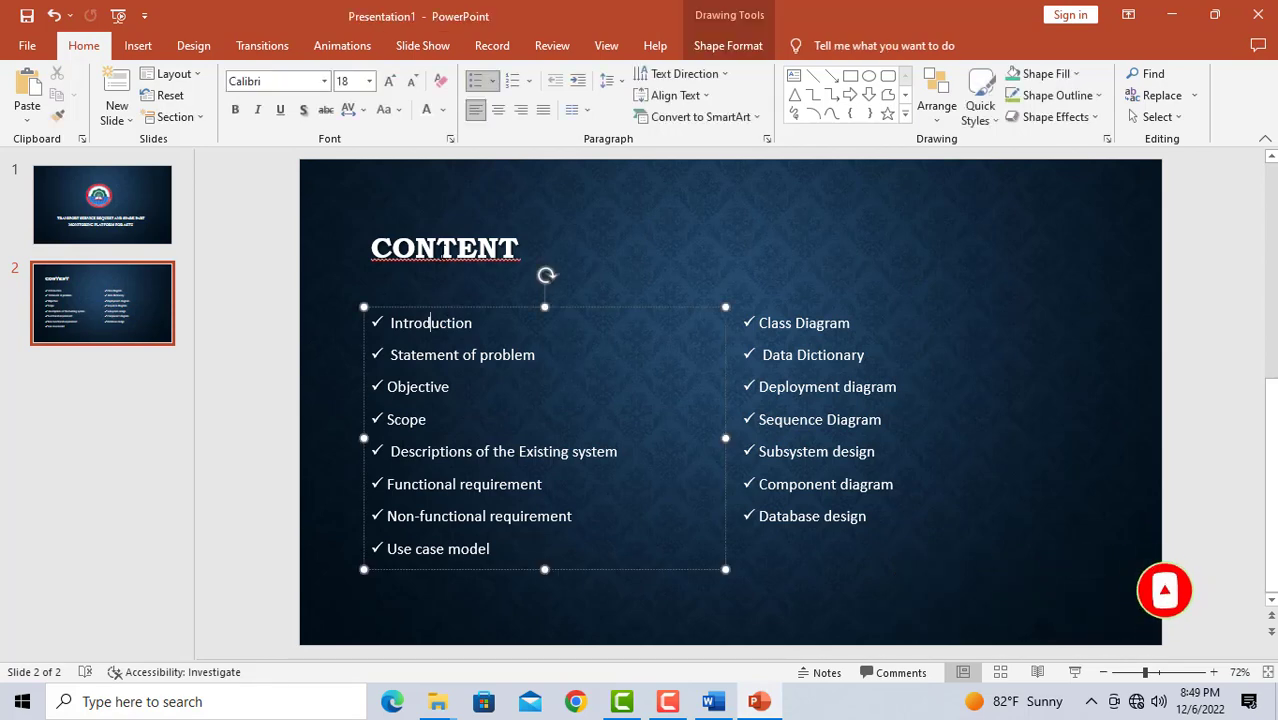
left_click(239, 396)
left_click(124, 118)
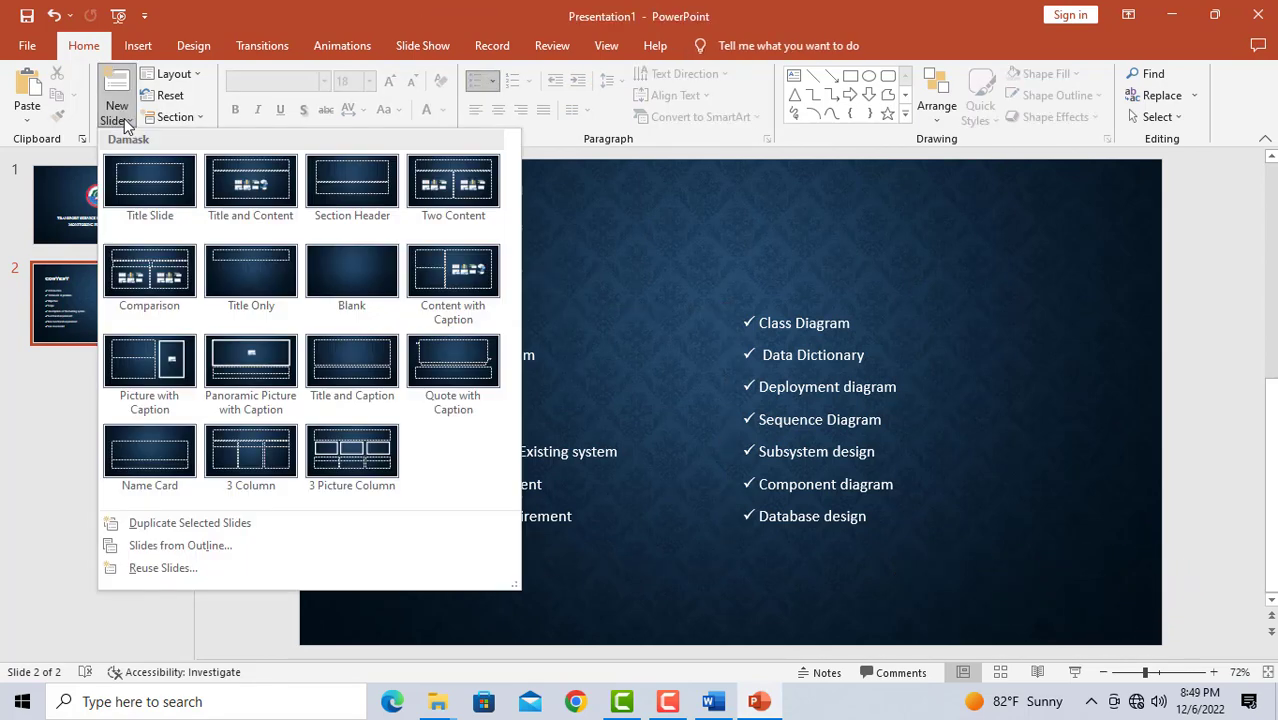
Add a Title and Content slide 3 titled 'Introduction' (copied from slide 2), aligned left.
left_click(251, 197)
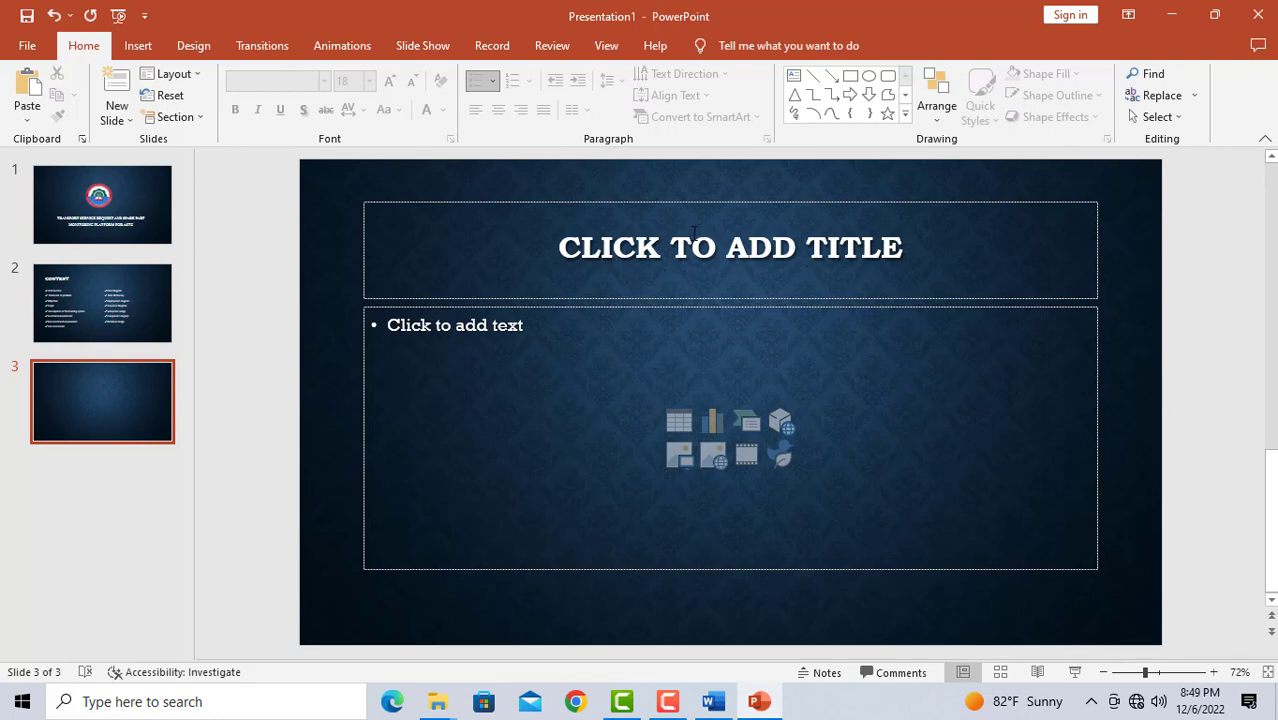
left_click(694, 232)
left_click(85, 323)
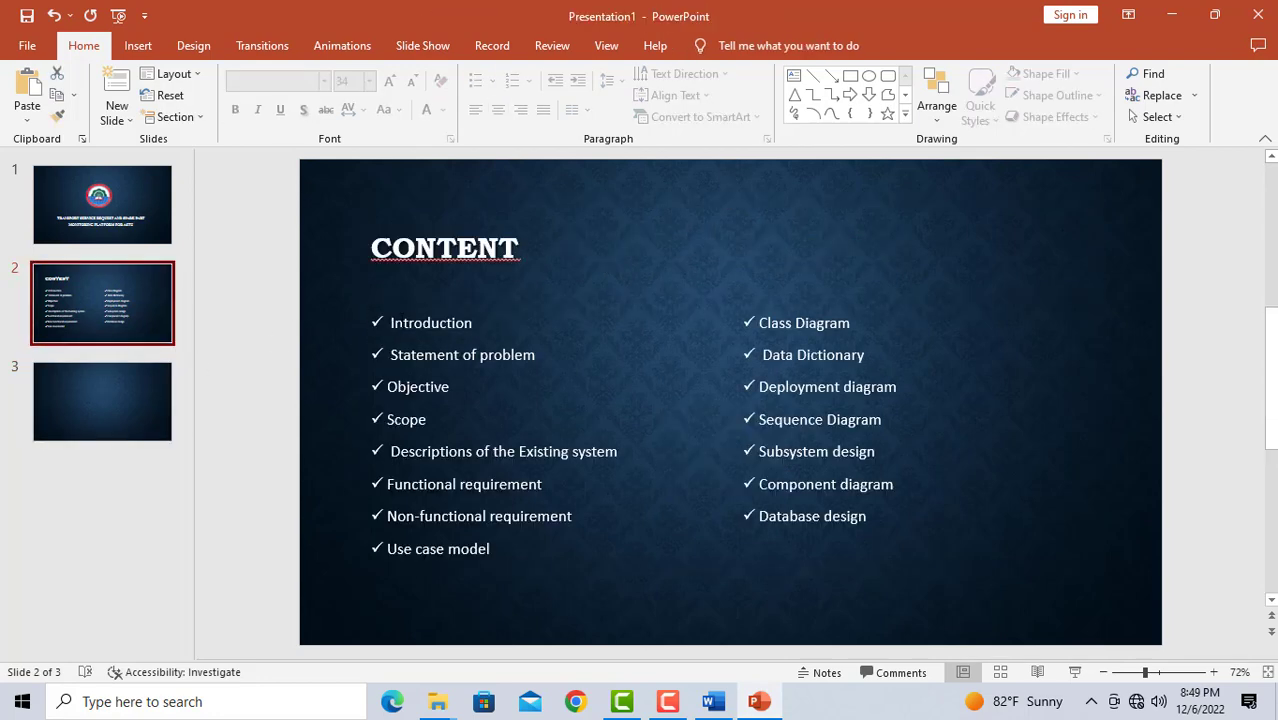
double_click(422, 325)
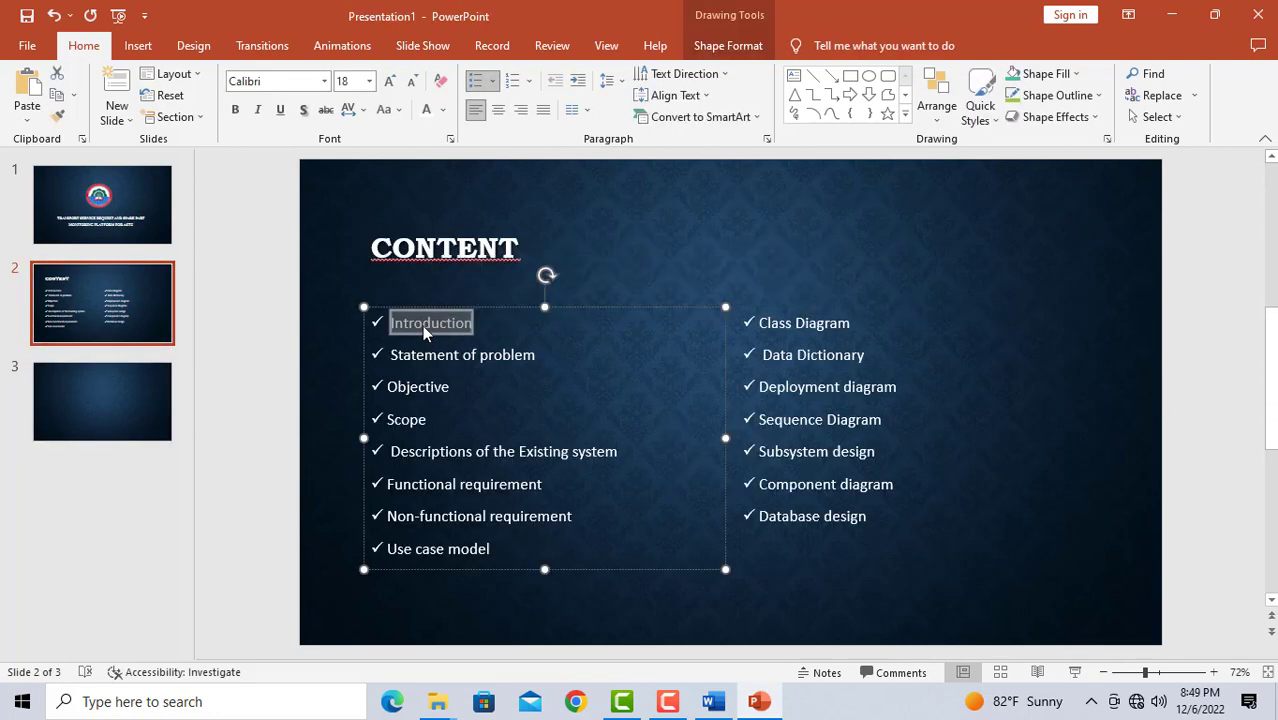
left_click(100, 395)
left_click(505, 277)
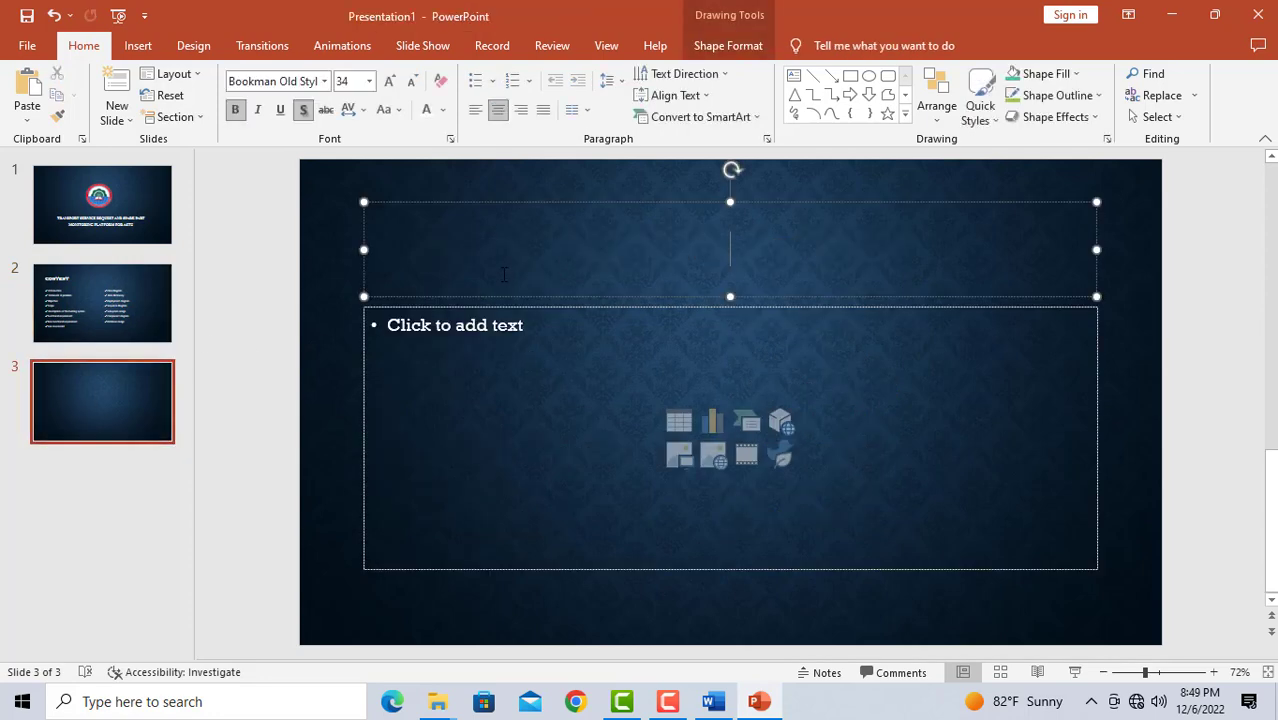
type("INTRODUCTION")
left_click(625, 247)
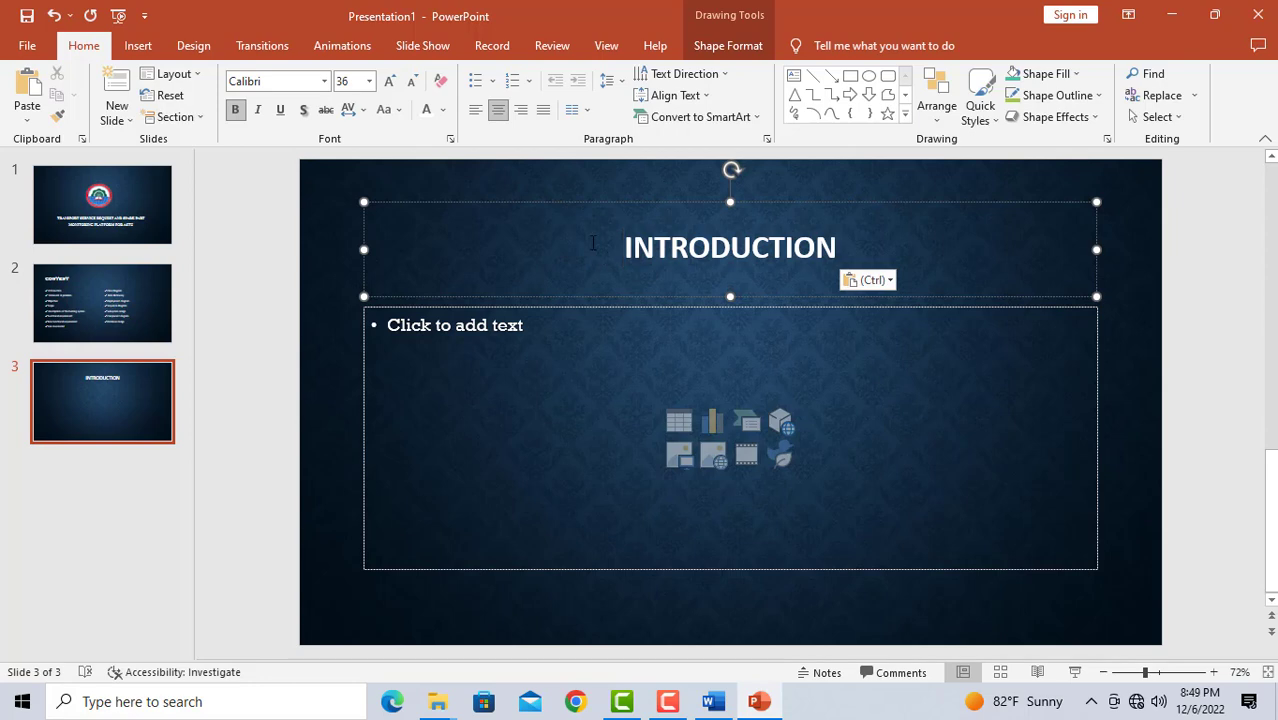
left_click(476, 110)
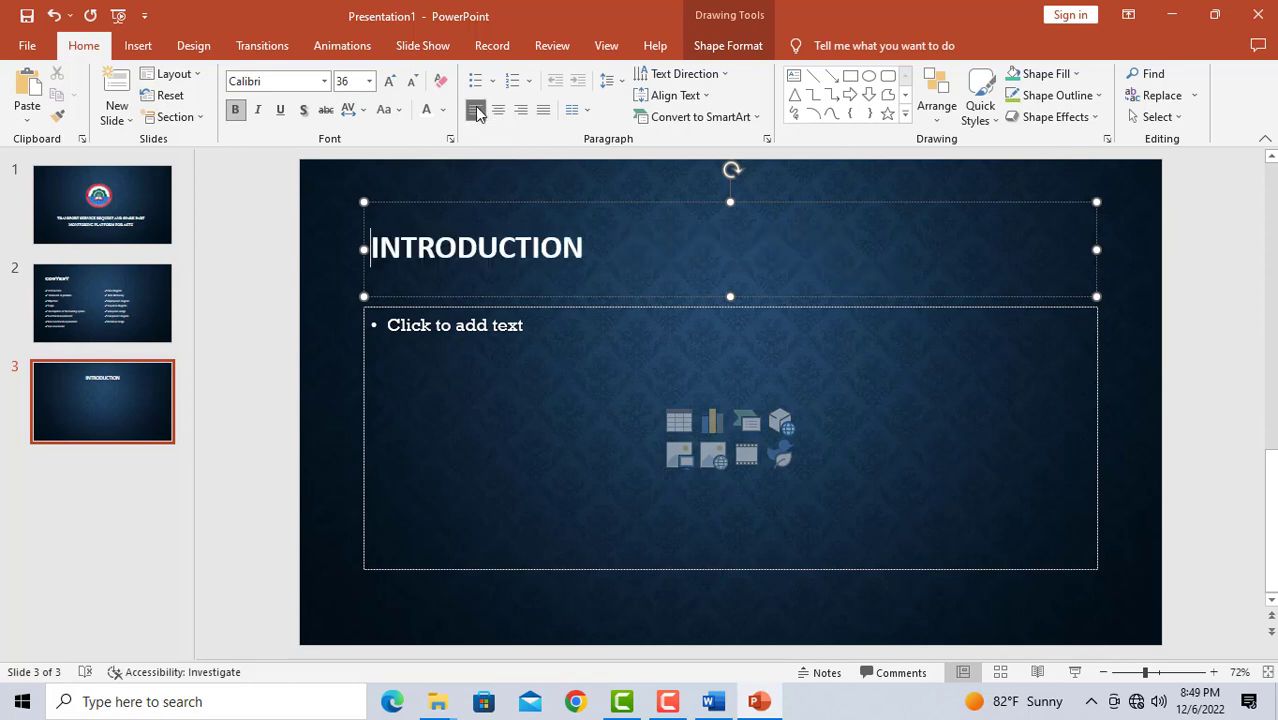
left_click(507, 351)
Select and copy the first paragraph under Chapter 1's 1.1 Introduction in Word, then return to PowerPoint.
left_click(712, 701)
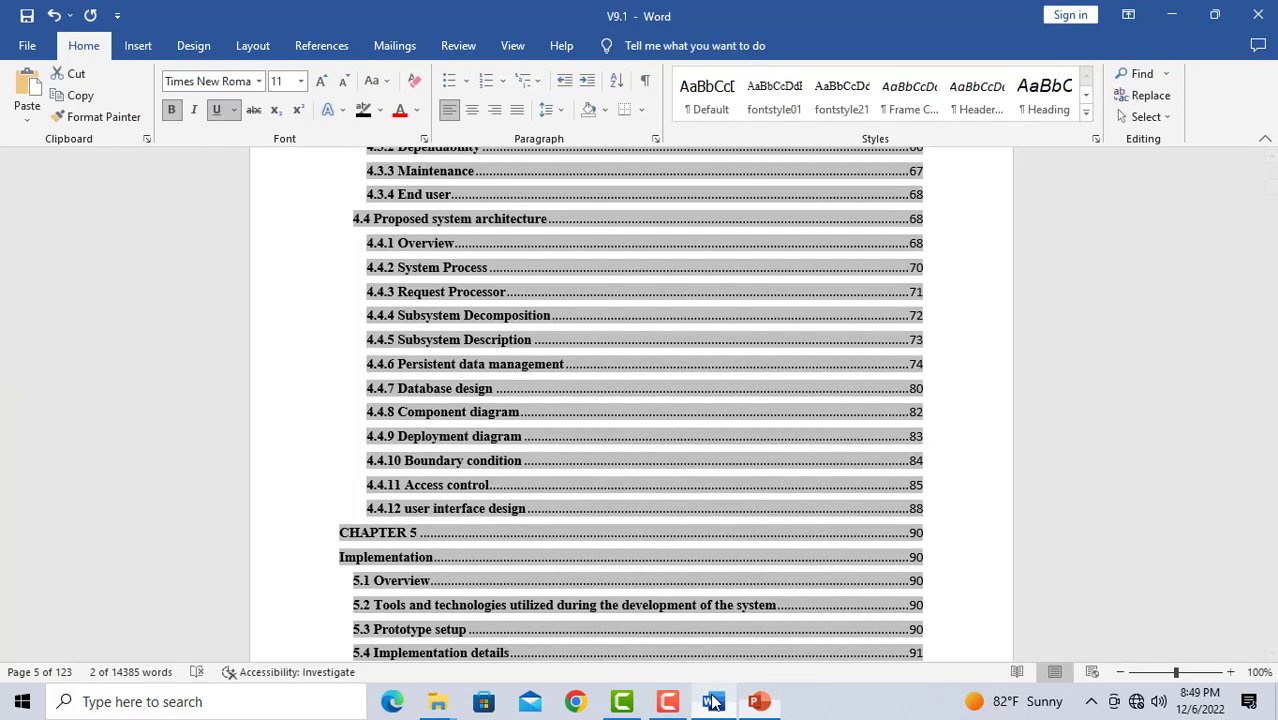
scroll(511, 434, "down", 2)
scroll(521, 422, "down", 8)
scroll(521, 422, "down", 6)
scroll(622, 397, "down", 5)
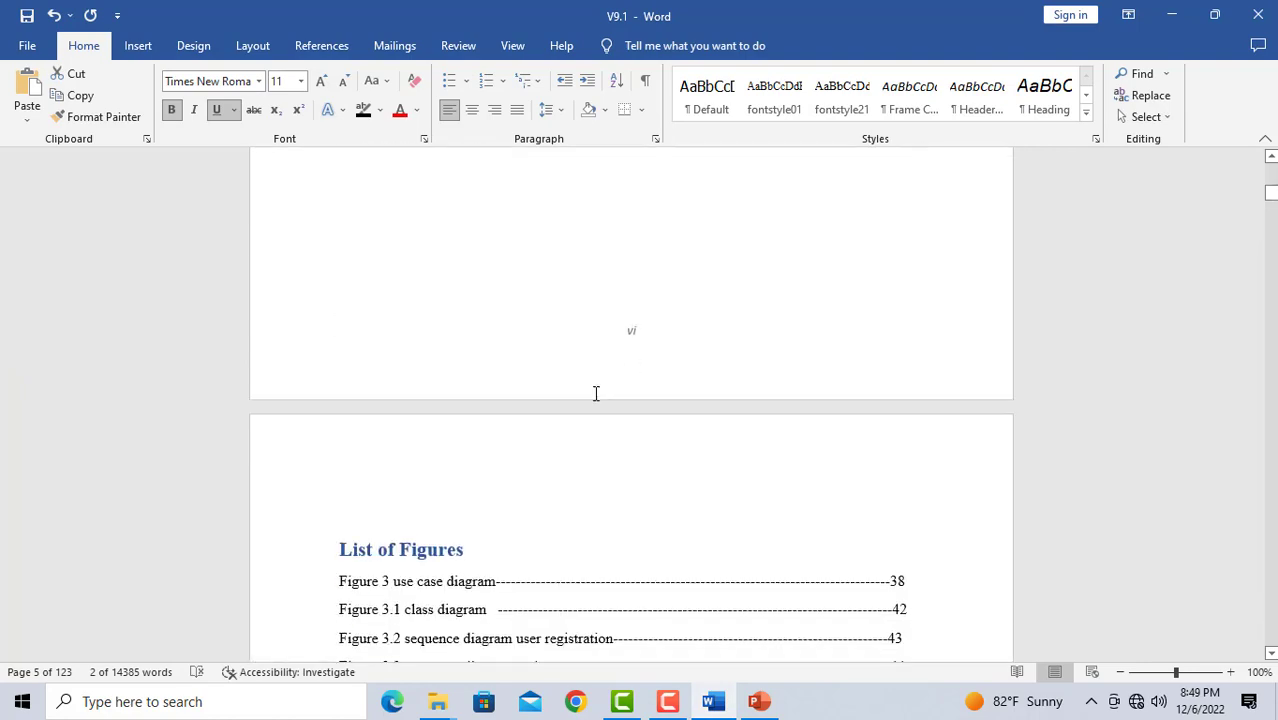
scroll(596, 391, "down", 6)
scroll(599, 382, "down", 5)
scroll(576, 390, "down", 5)
scroll(565, 383, "down", 5)
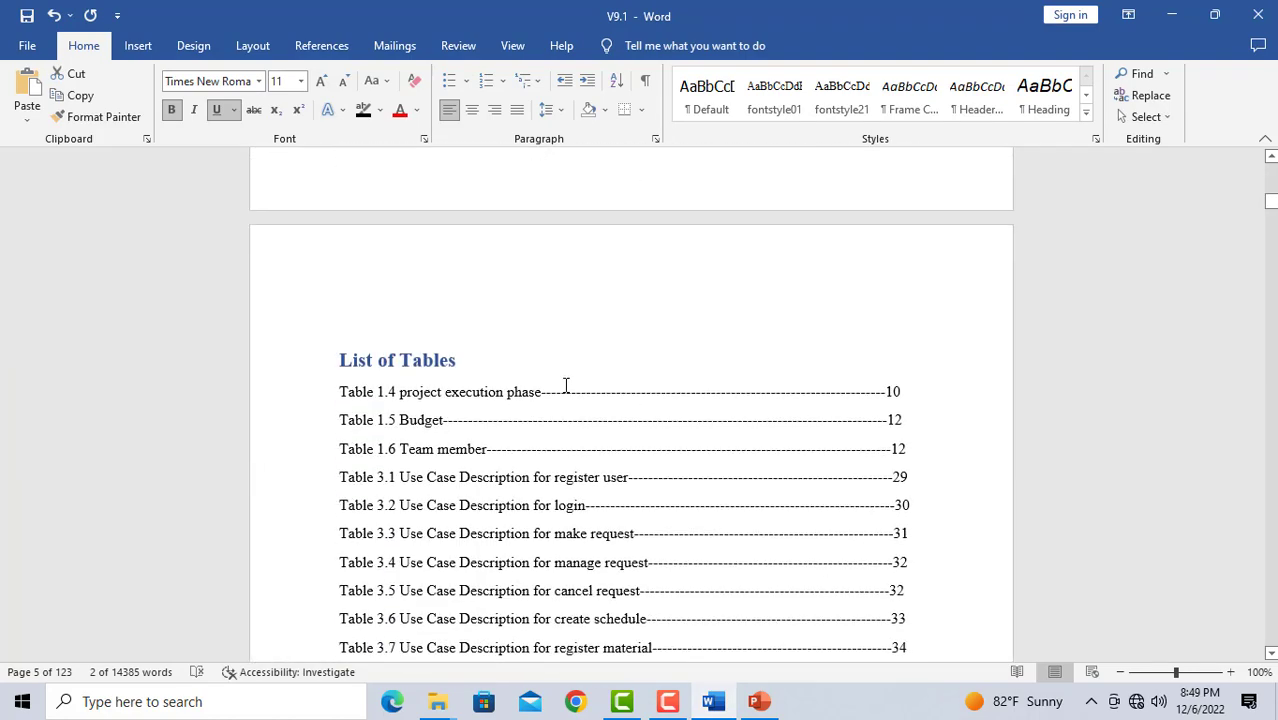
scroll(562, 382, "down", 5)
scroll(562, 390, "down", 5)
scroll(562, 395, "down", 5)
scroll(553, 394, "down", 5)
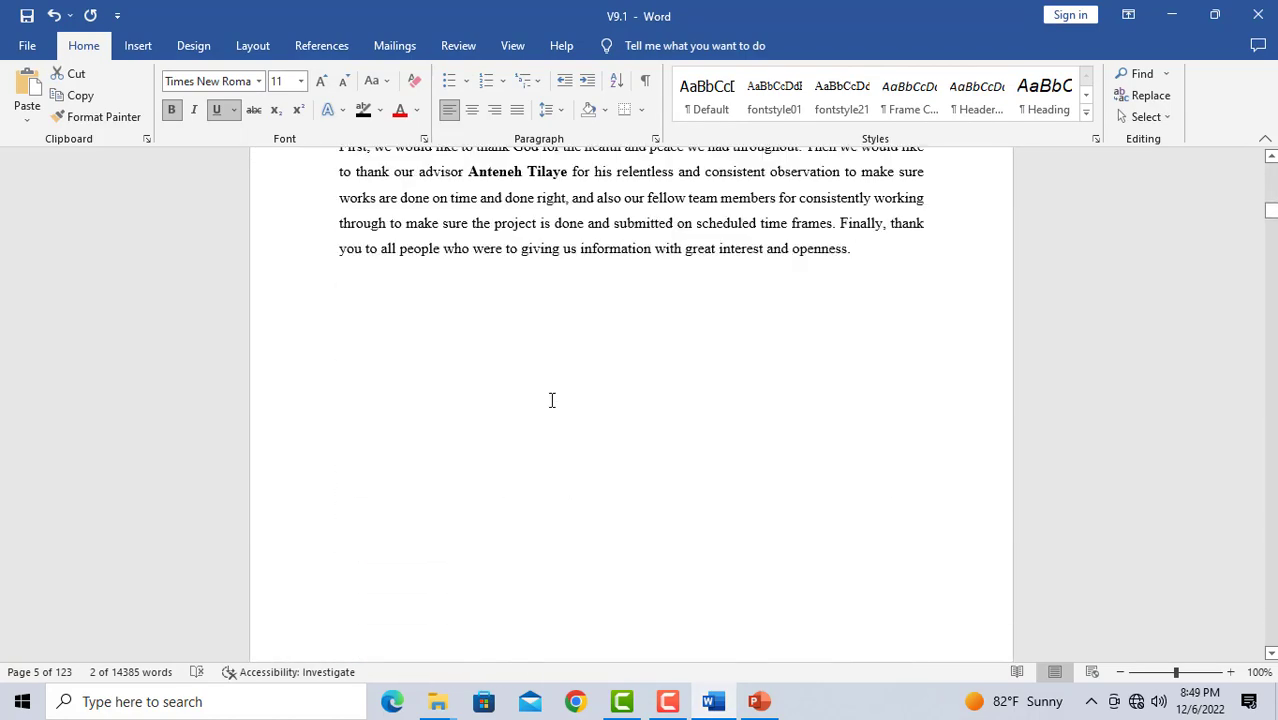
scroll(551, 399, "down", 5)
scroll(548, 397, "down", 5)
scroll(552, 394, "down", 5)
scroll(551, 391, "down", 5)
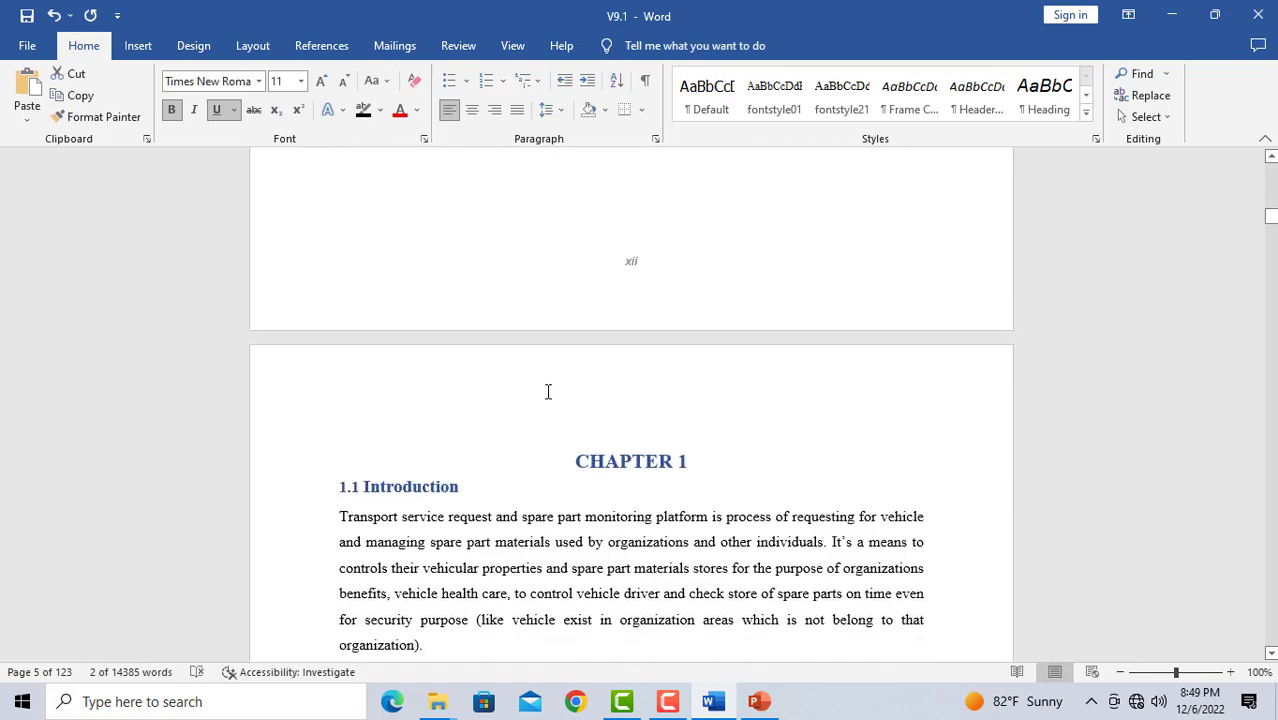
scroll(549, 392, "down", 3)
scroll(547, 393, "down", 3)
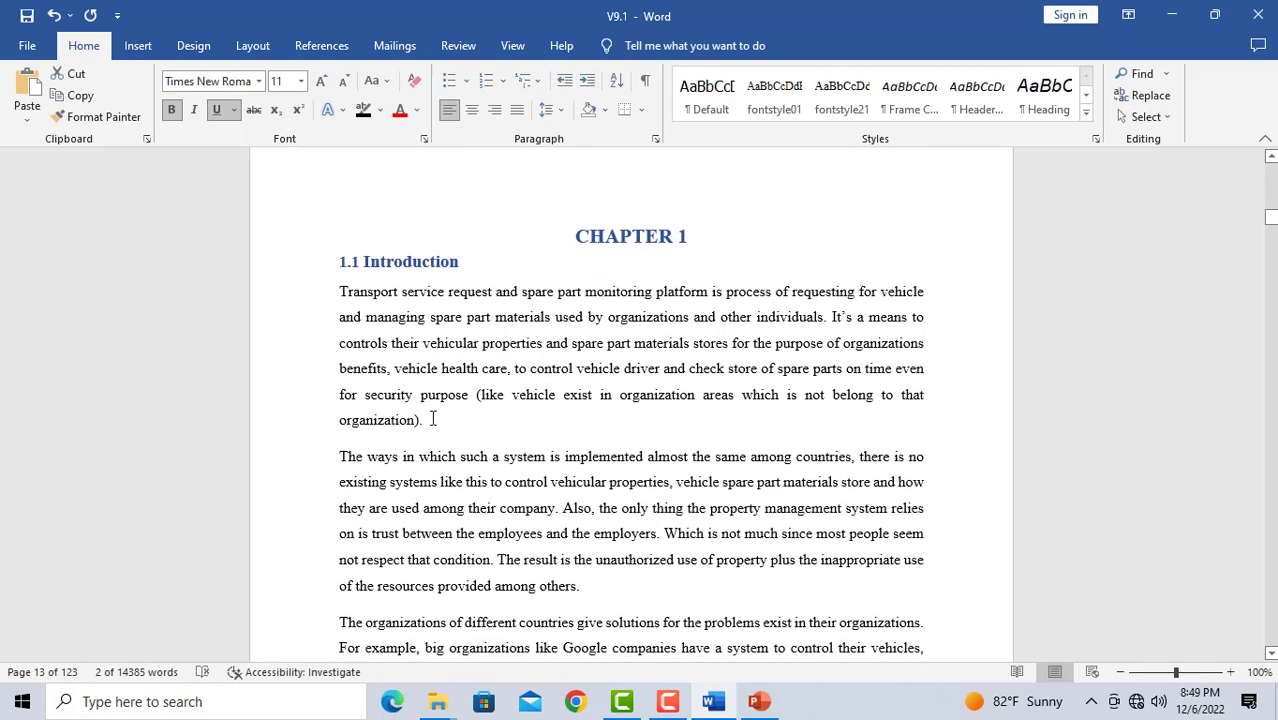
mouse_move(424, 420)
left_mouse_down()
mouse_move(354, 362)
mouse_move(337, 305)
left_mouse_up()
key("ctrl+c")
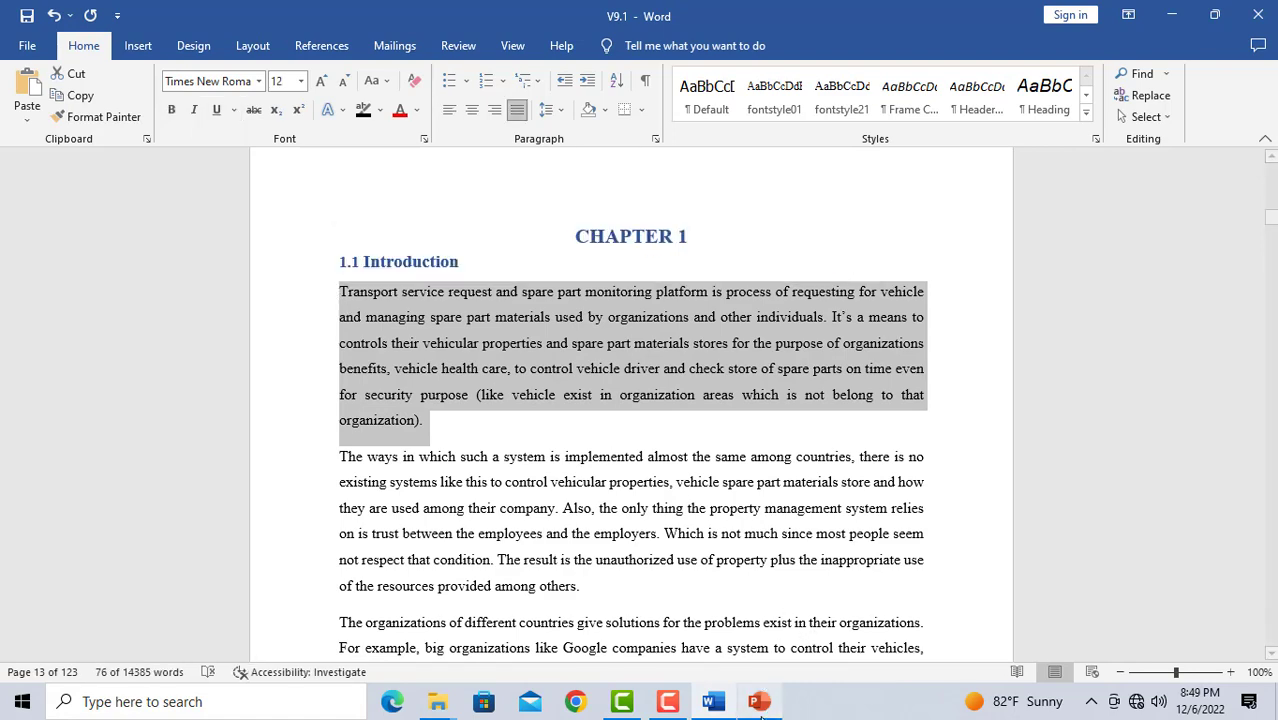
left_click(759, 701)
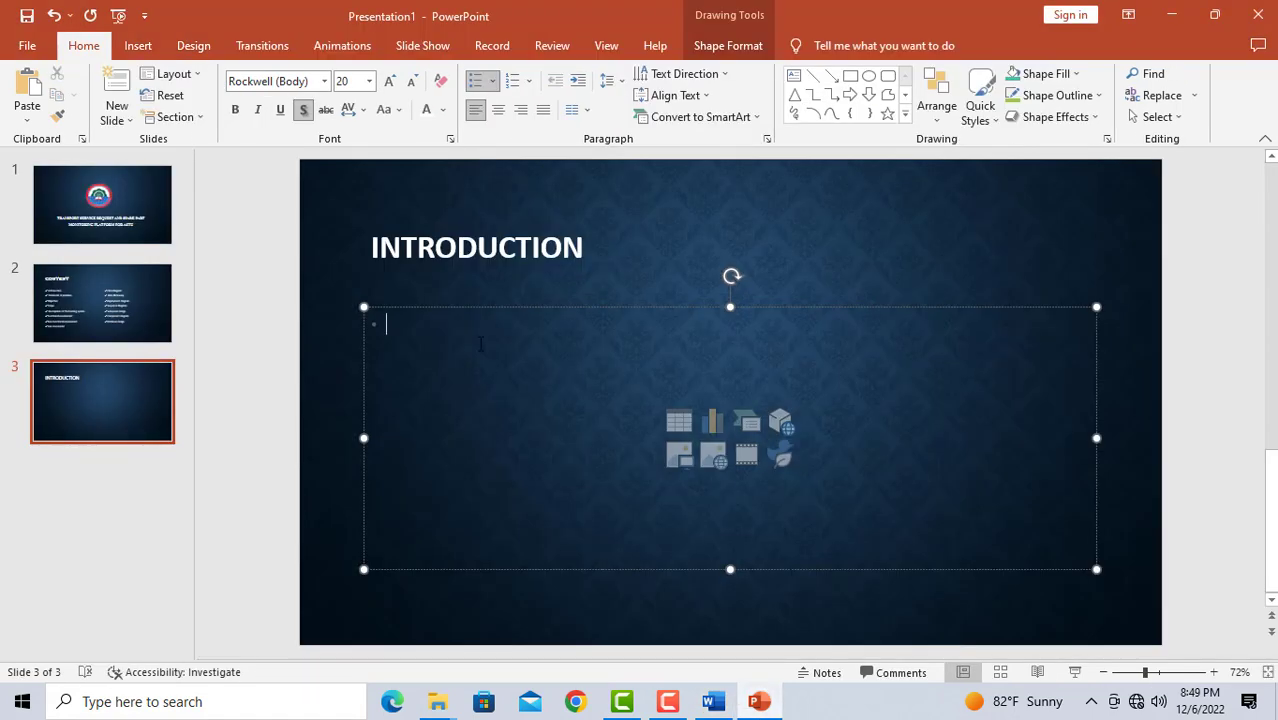
Paste the copied paragraph into the Introduction body and make it white, size 24.
key("ctrl+v")
left_click(512, 395)
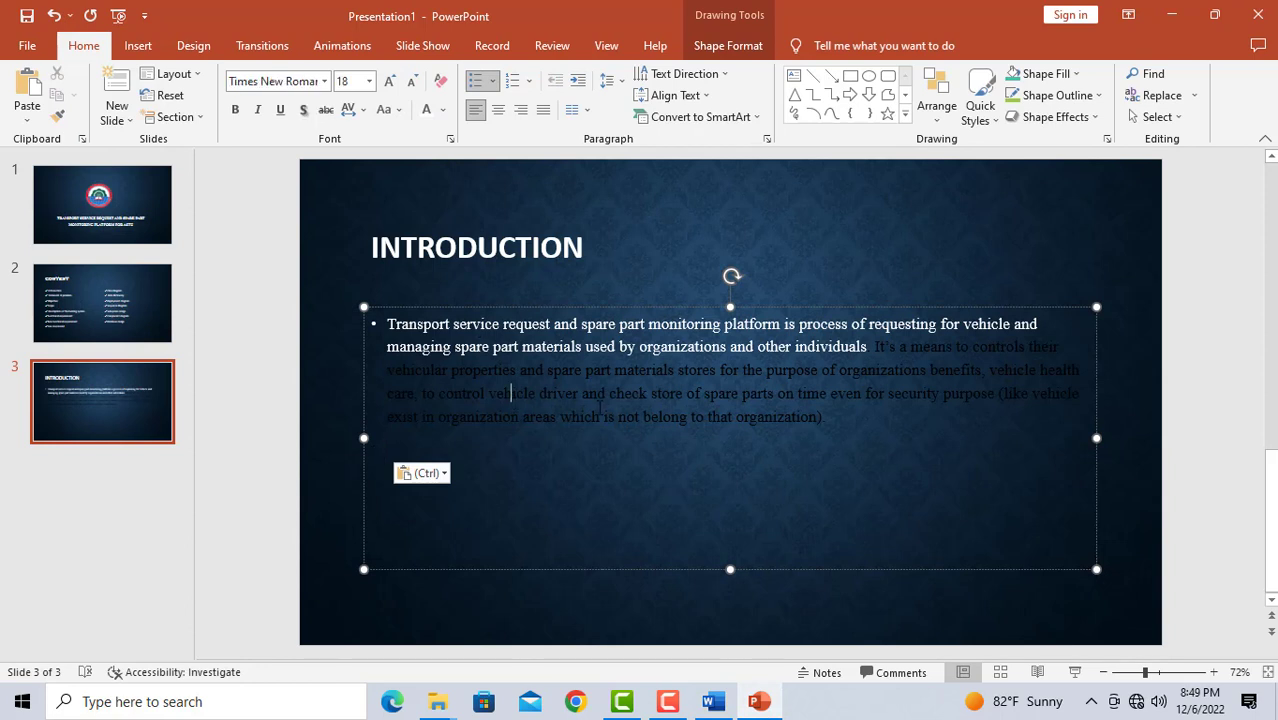
mouse_move(830, 428)
left_mouse_down()
mouse_move(391, 338)
mouse_move(388, 322)
left_mouse_up()
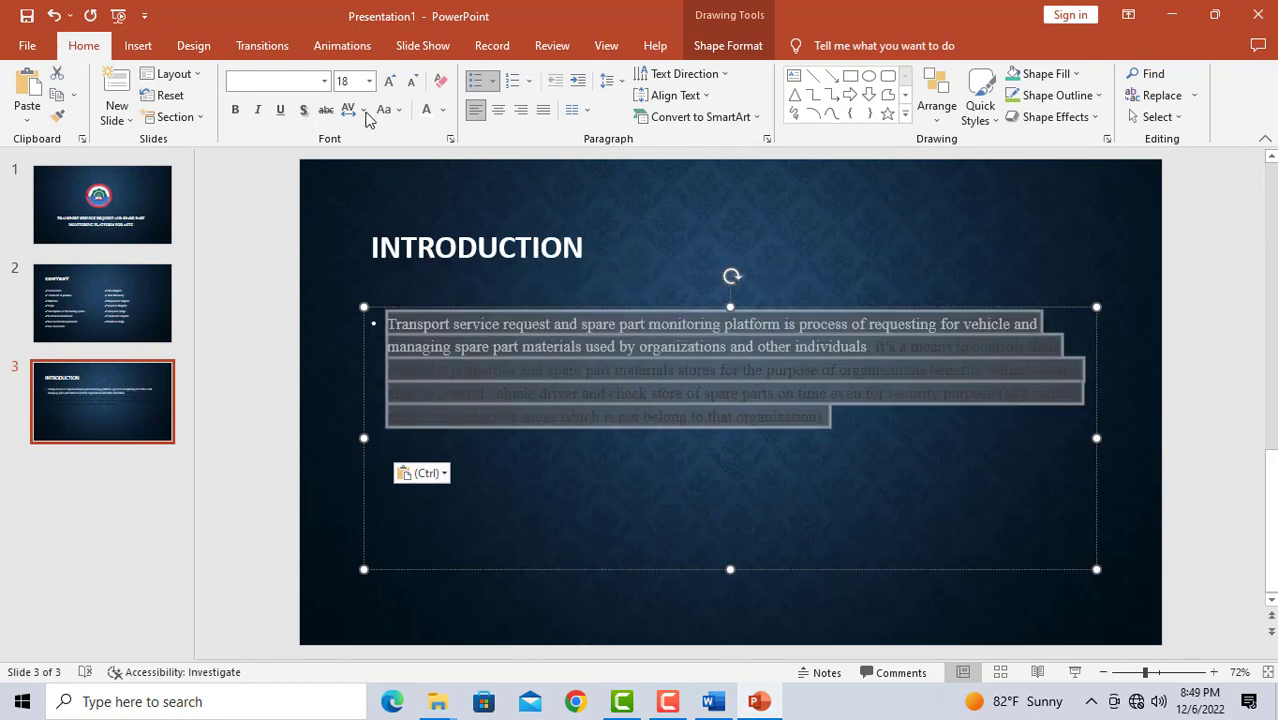
left_click(443, 110)
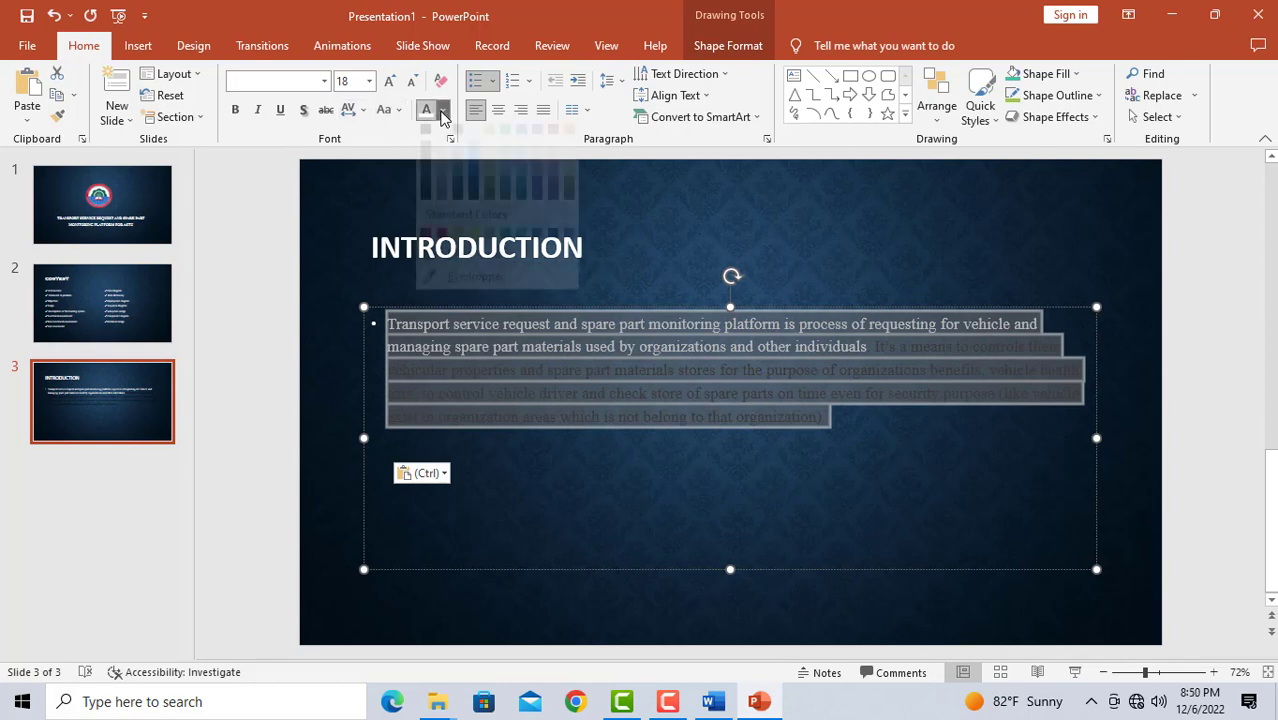
left_click(443, 153)
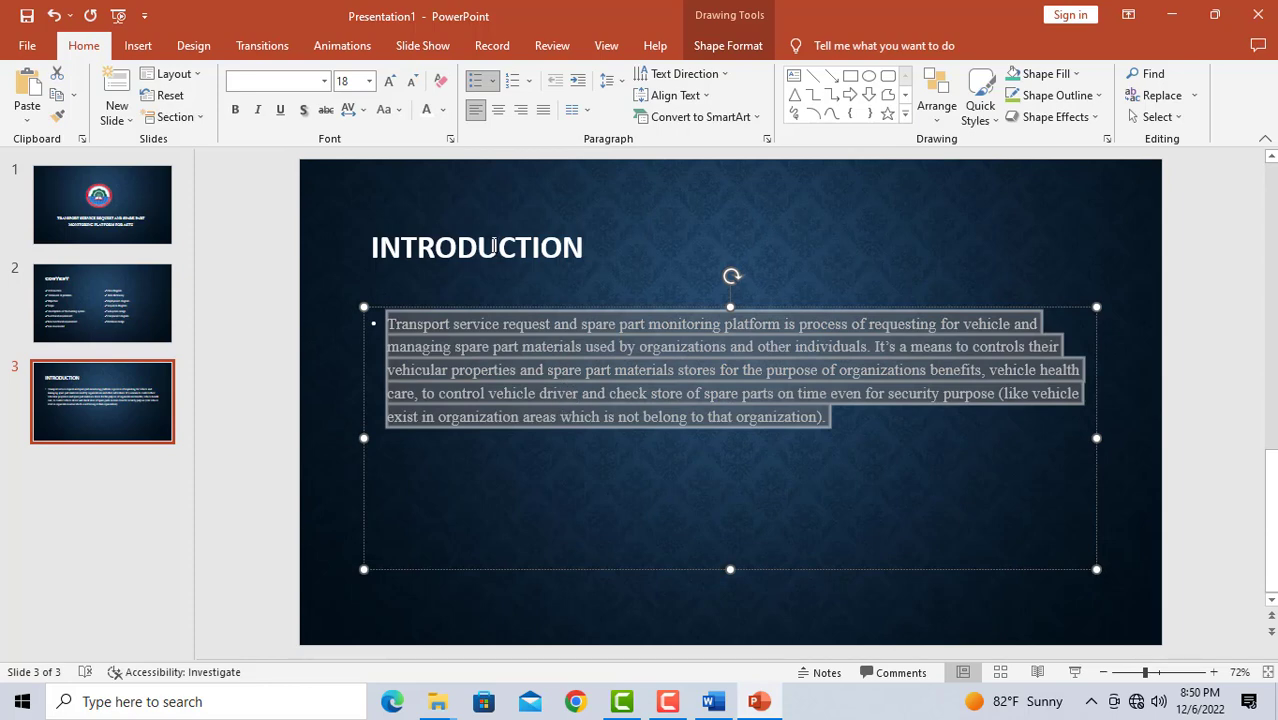
left_click(369, 81)
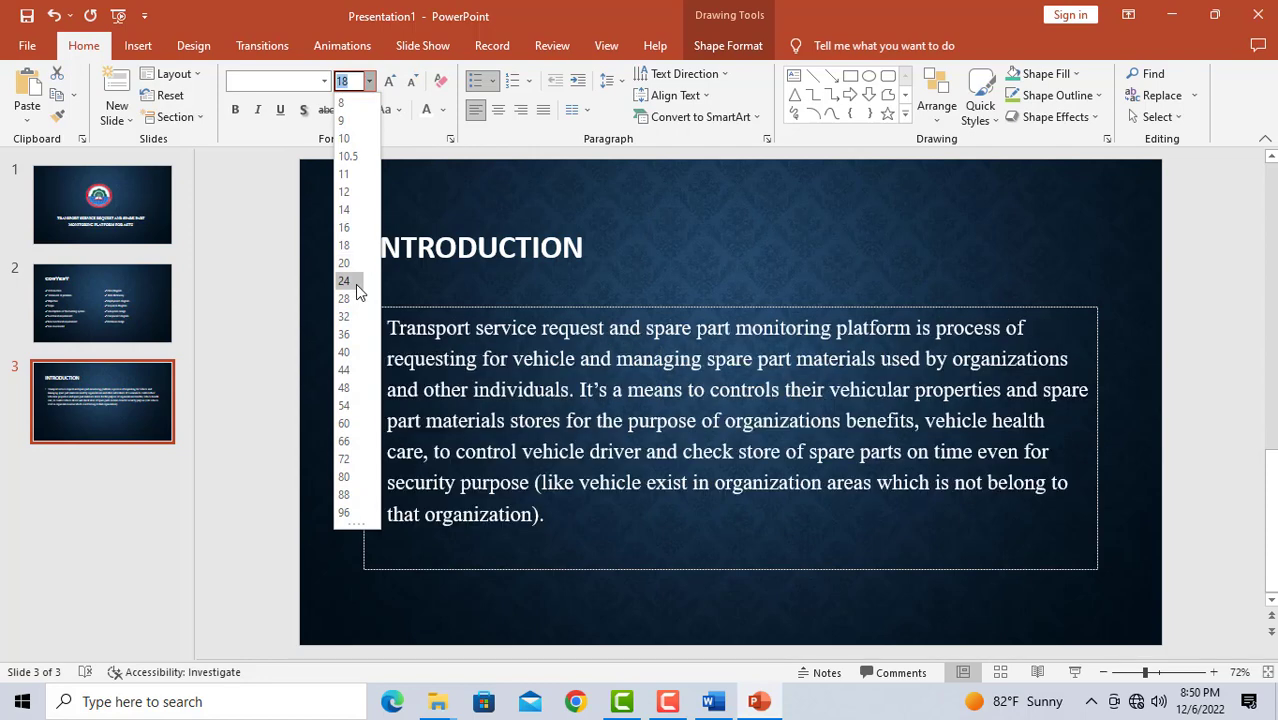
left_click(355, 284)
Split the Introduction paragraph into a second bullet starting at "It's".
left_click(659, 432)
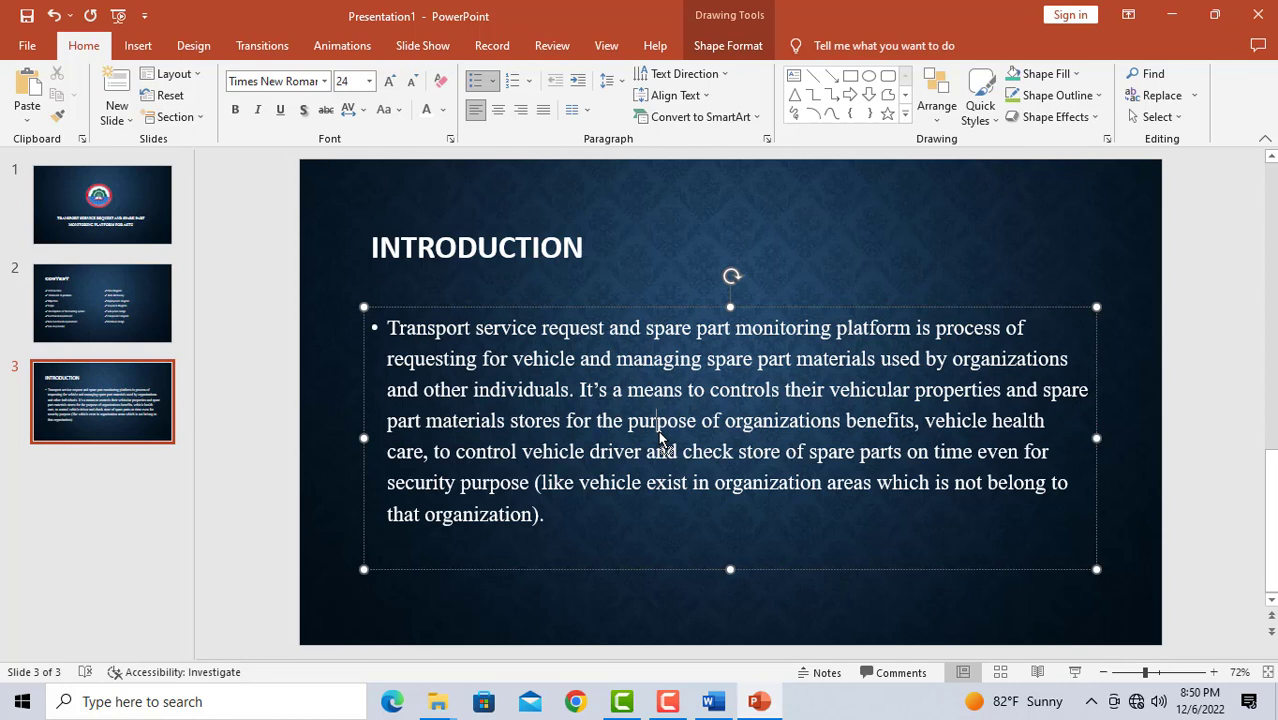
left_click(656, 420)
key("Return")
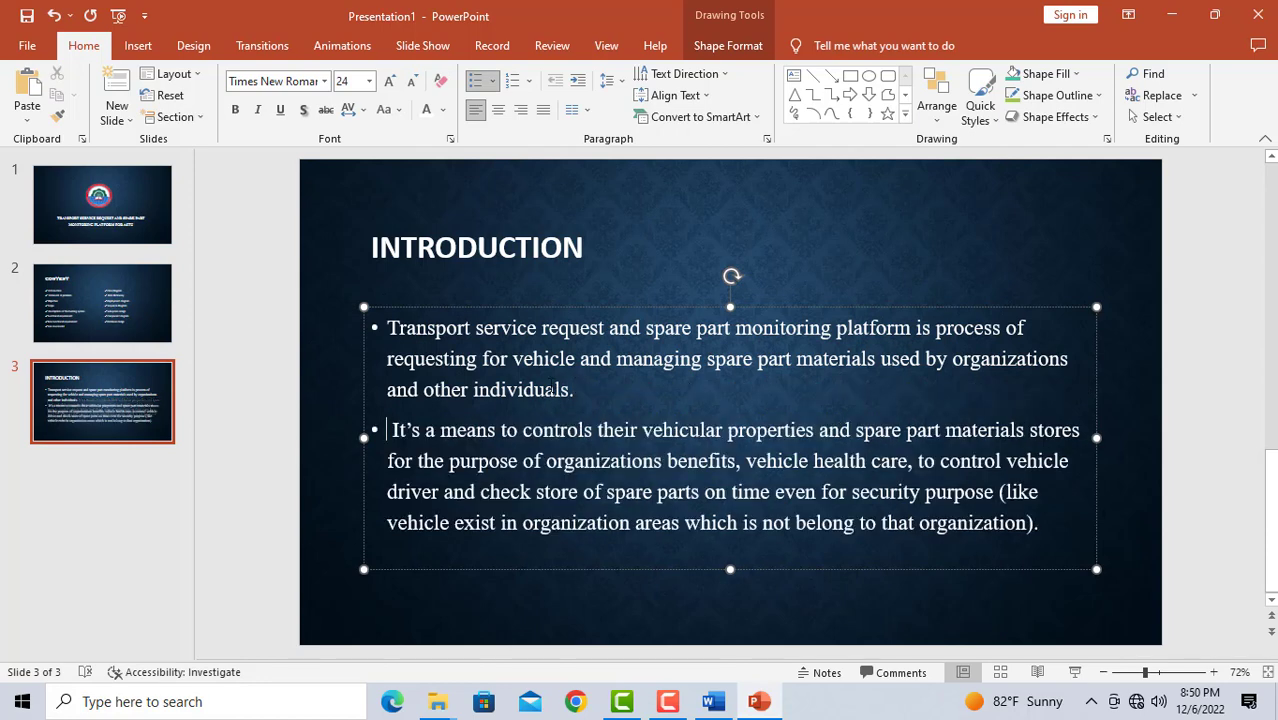
left_click(333, 270)
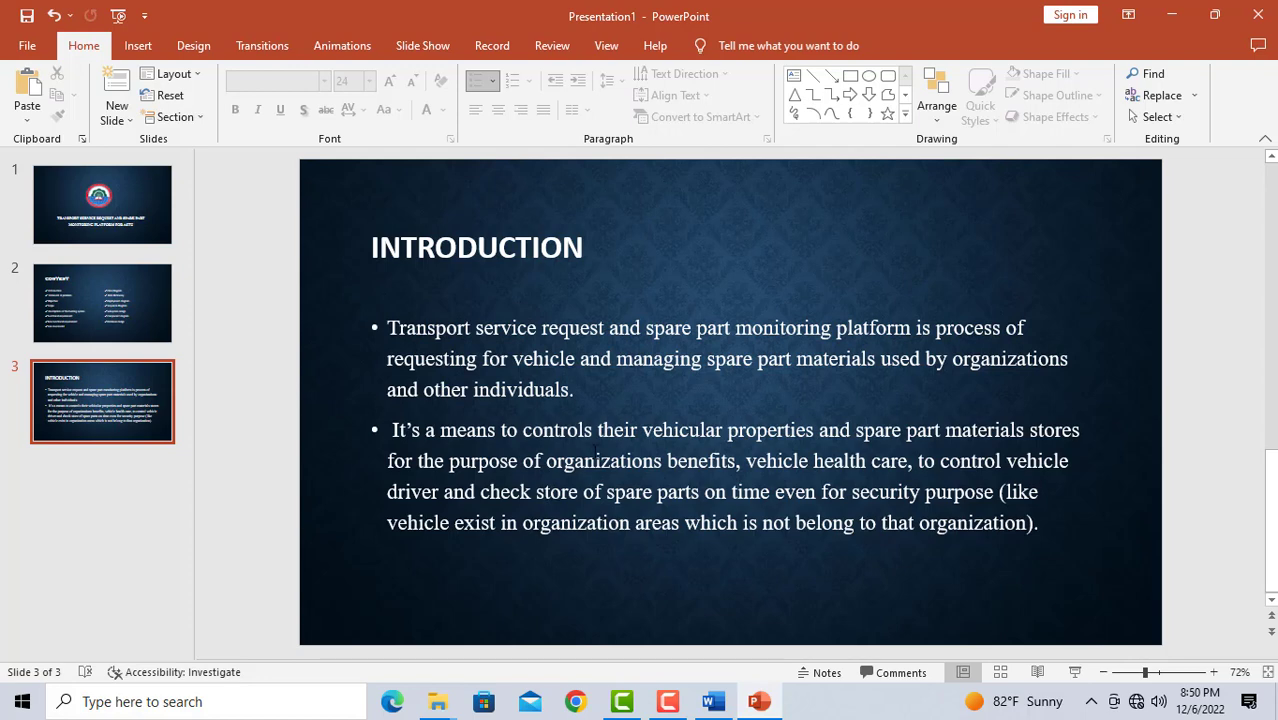
Nudge the Introduction body text box slightly higher and bring up the New Slide layouts.
left_click(513, 370)
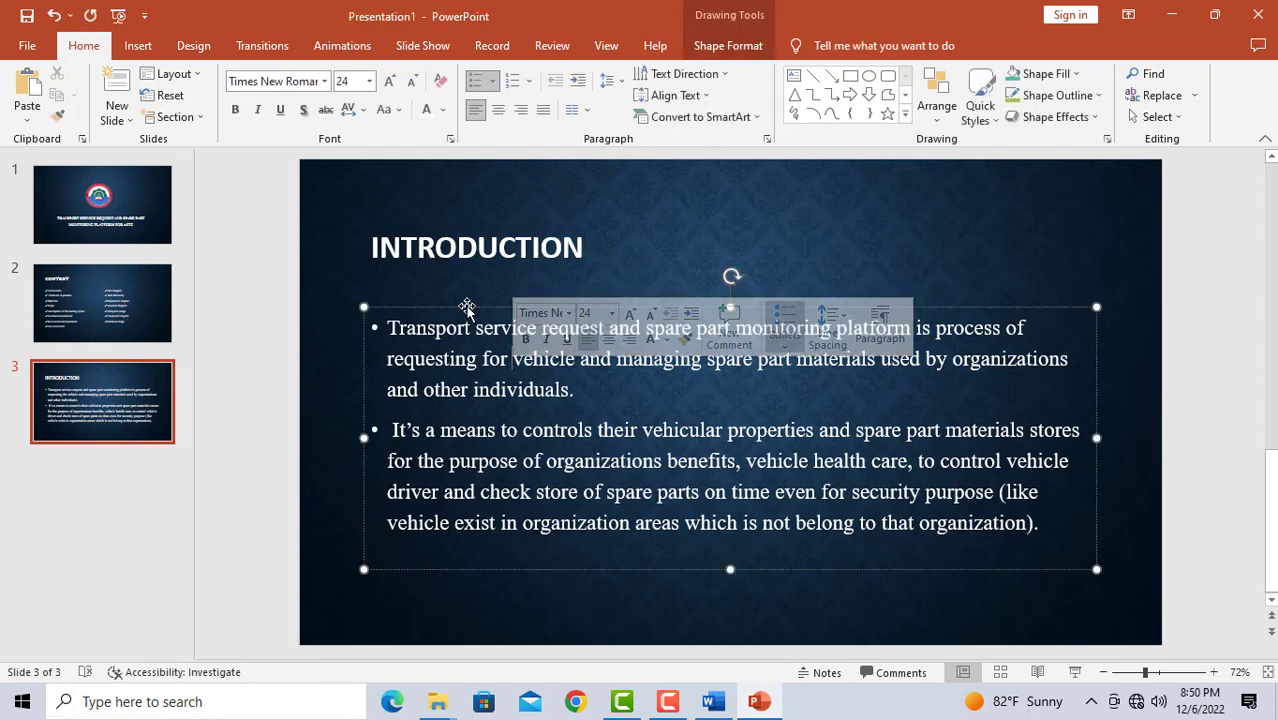
left_click_drag(469, 312, 466, 279)
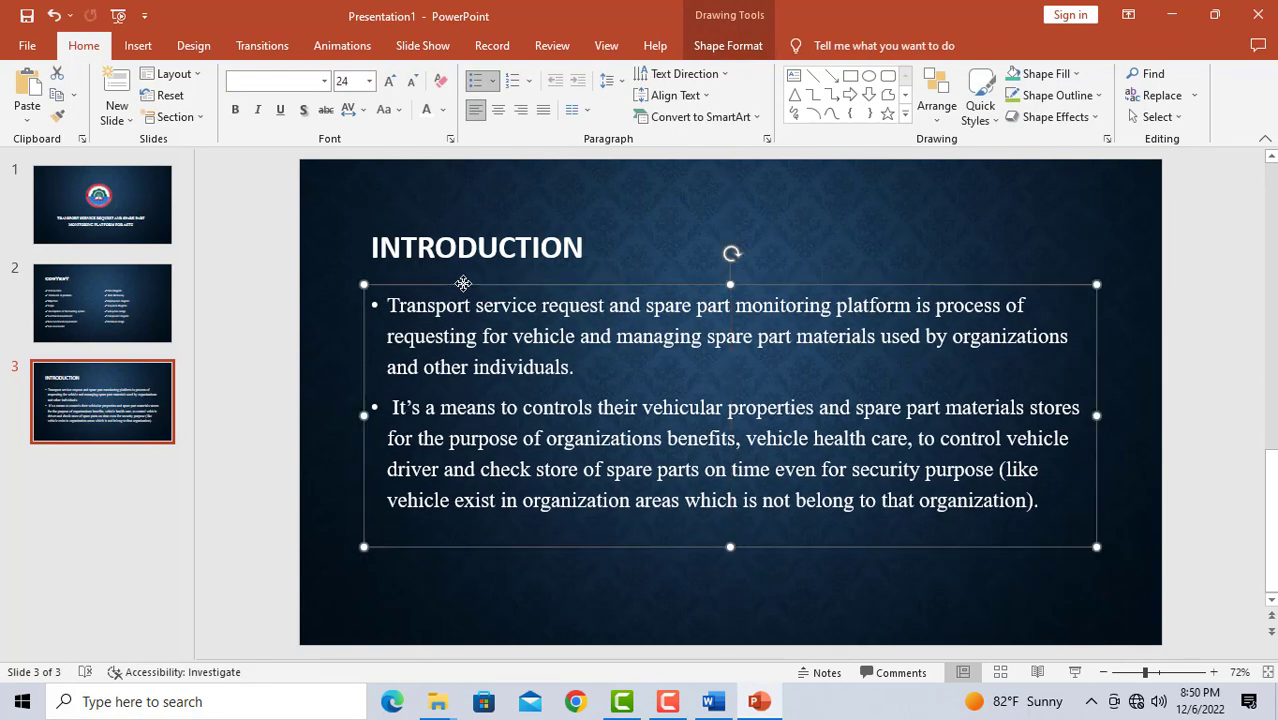
left_click(320, 250)
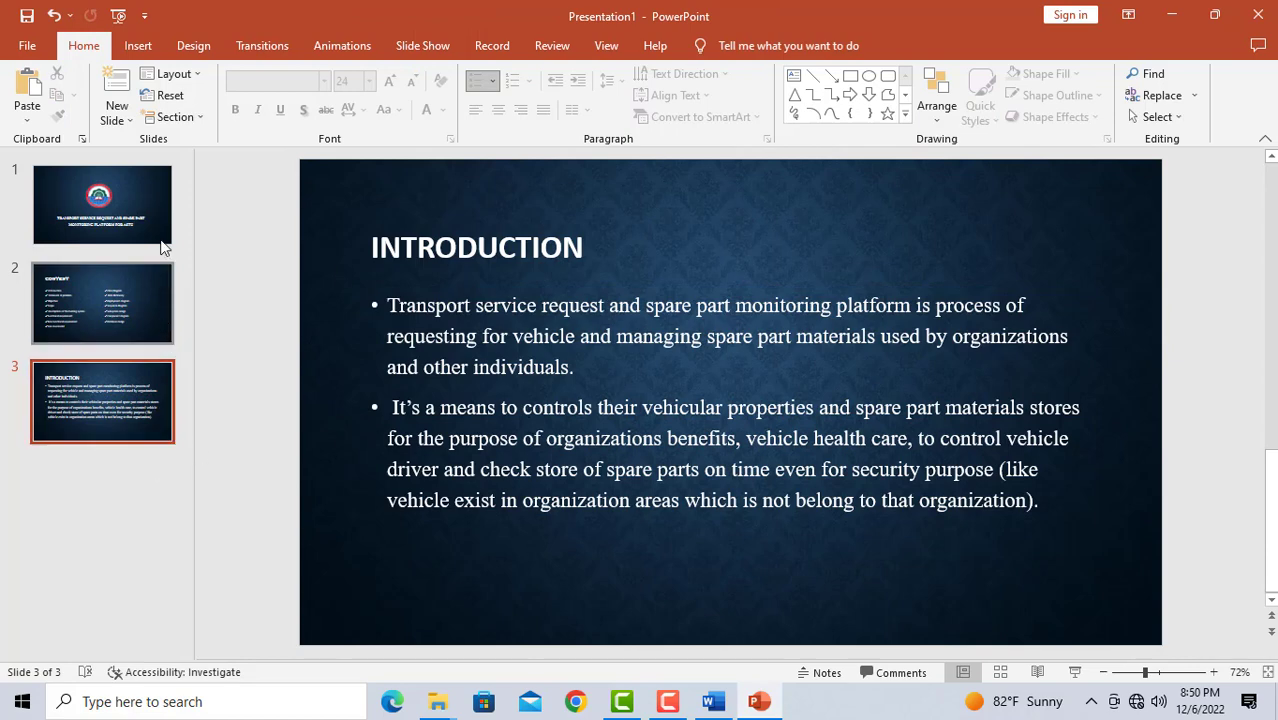
left_click(127, 120)
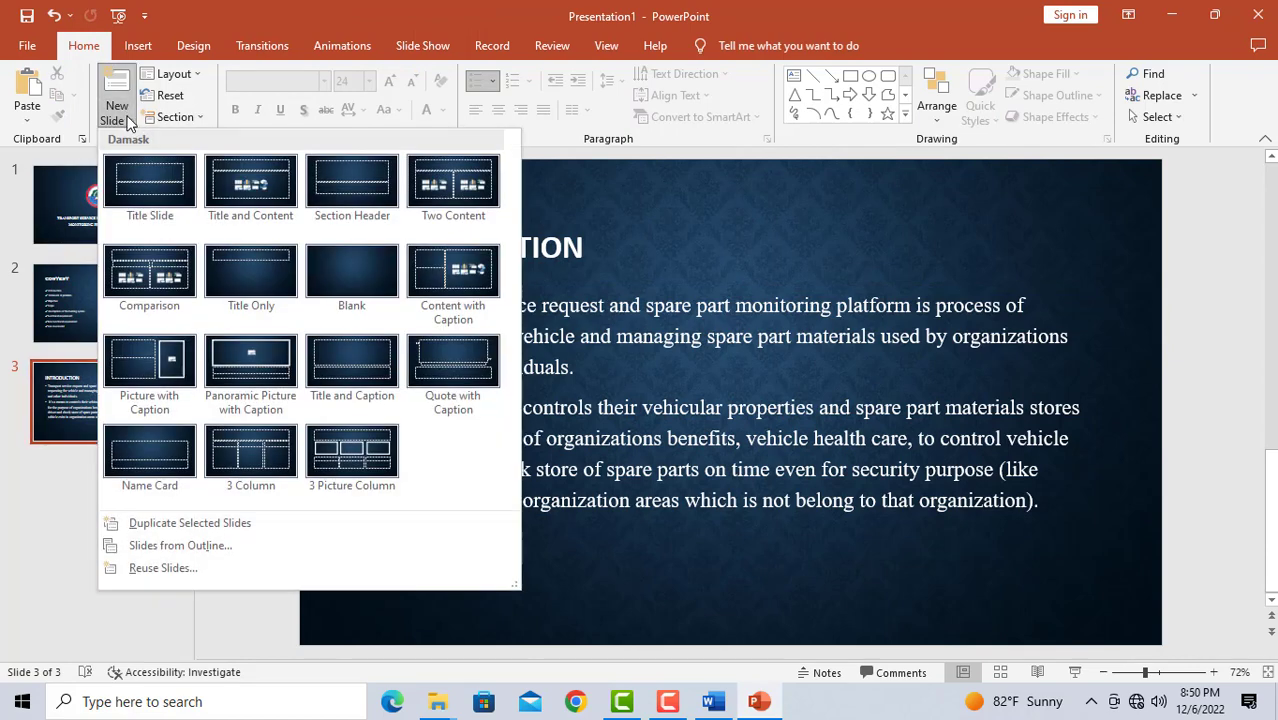
Add a Title and Content slide titled "CONT..." with the title left-aligned.
left_click(252, 213)
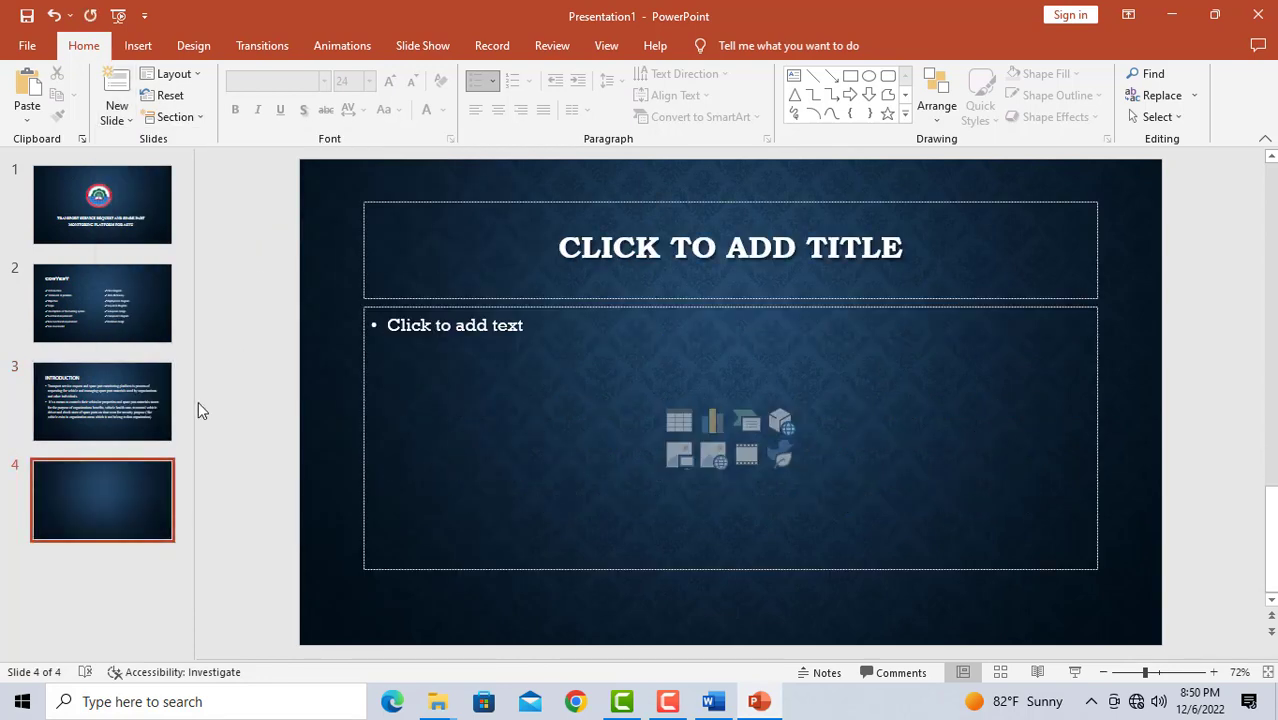
left_click(562, 277)
type("C")
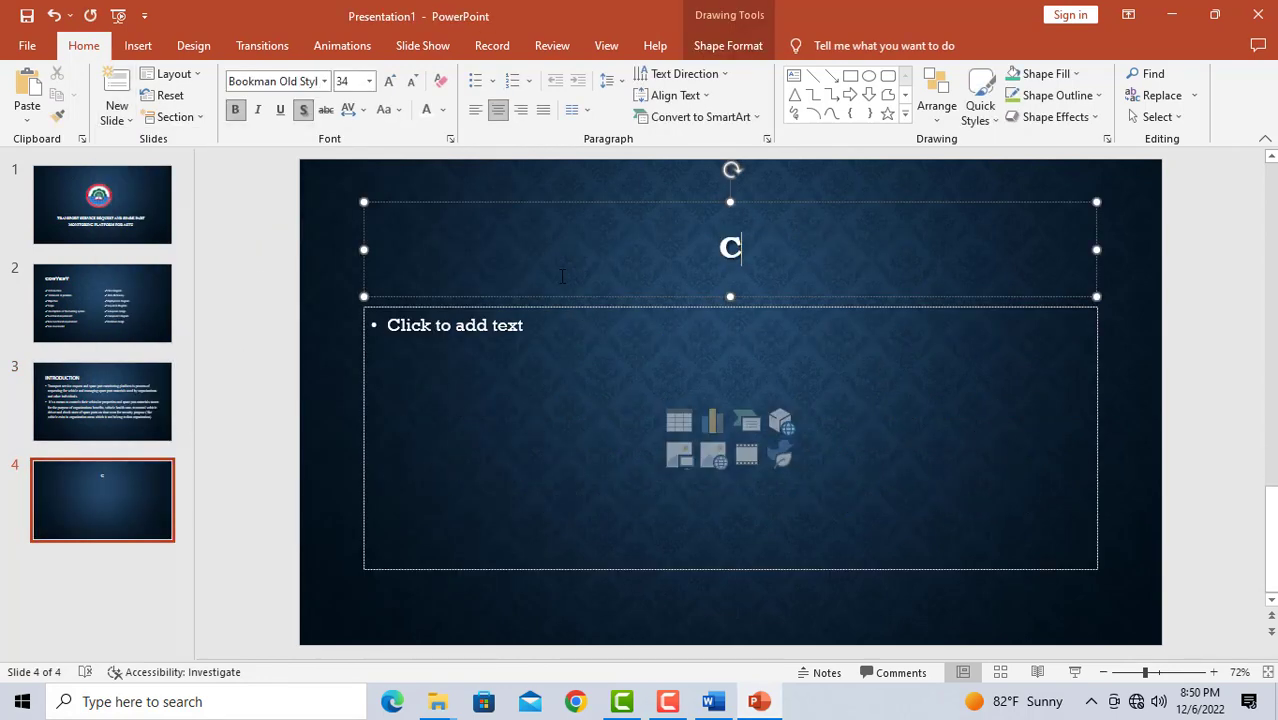
type("ONT..")
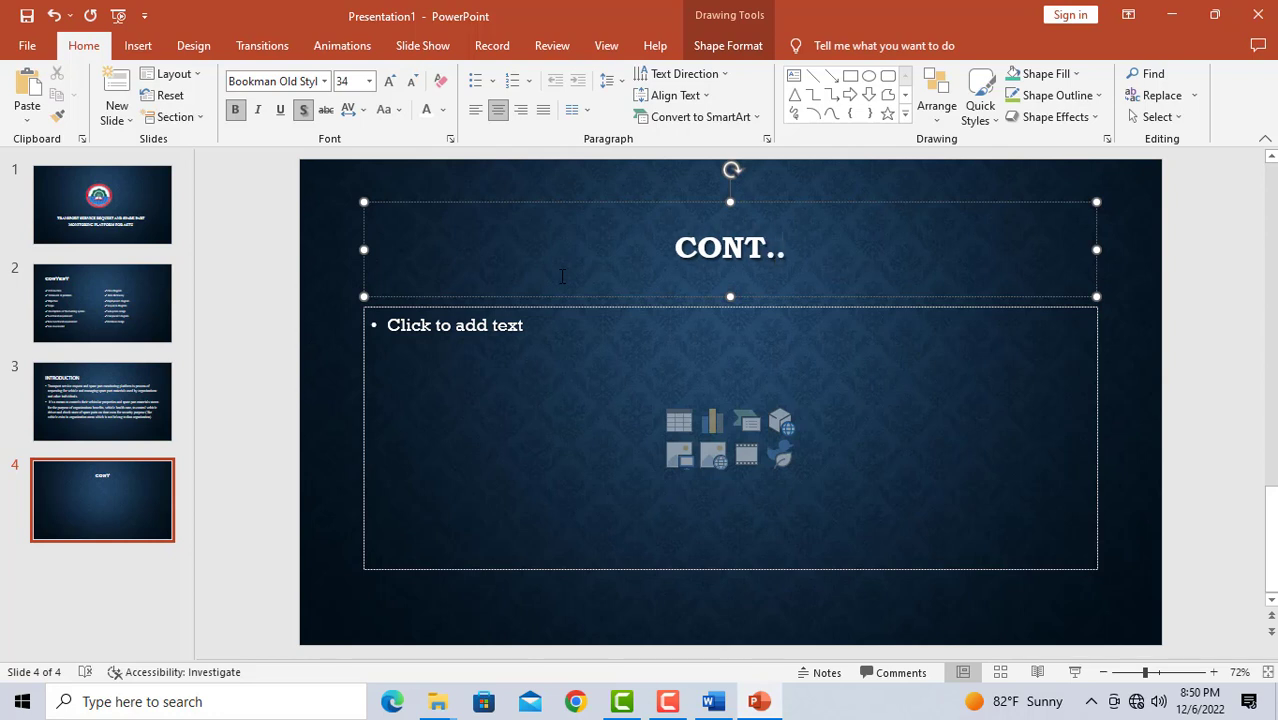
type(".")
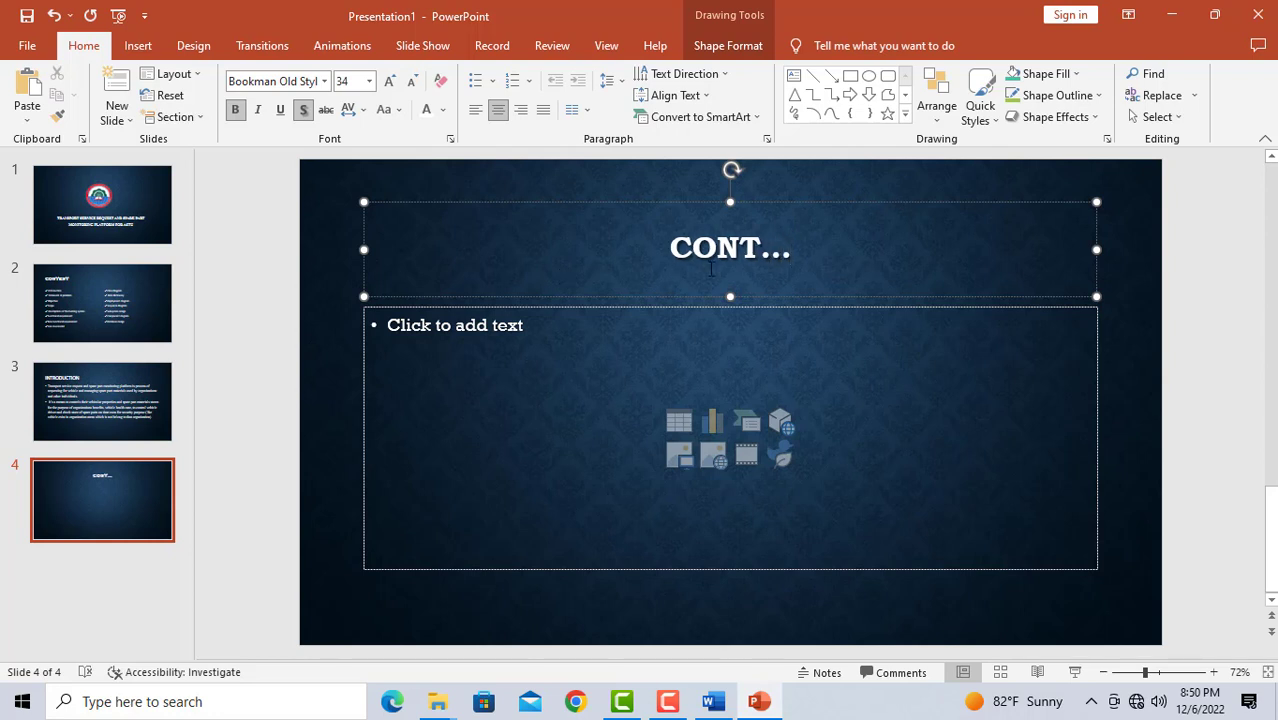
left_click(476, 109)
Select the "The ways…" paragraph in the Word report and return to the CONT... slide.
left_click(549, 384)
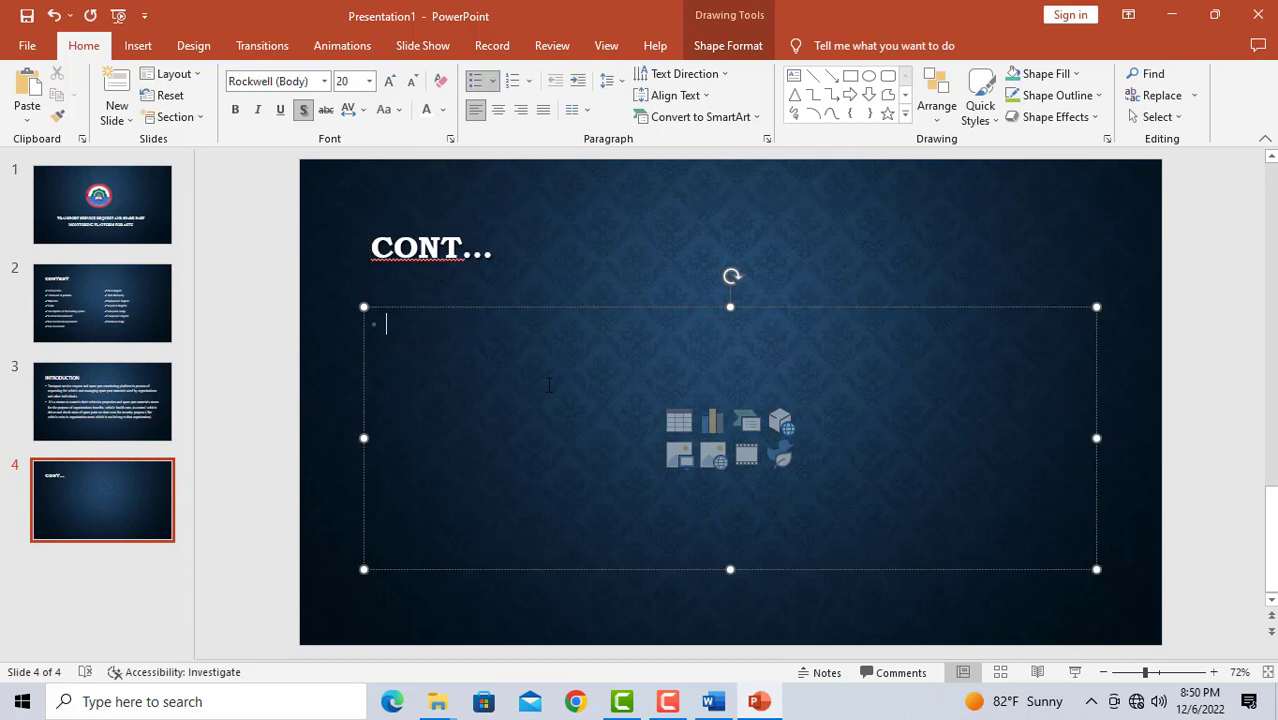
left_click(712, 701)
scroll(600, 570, "down", 2)
left_click_drag(582, 497, 343, 368)
key("ctrl+c")
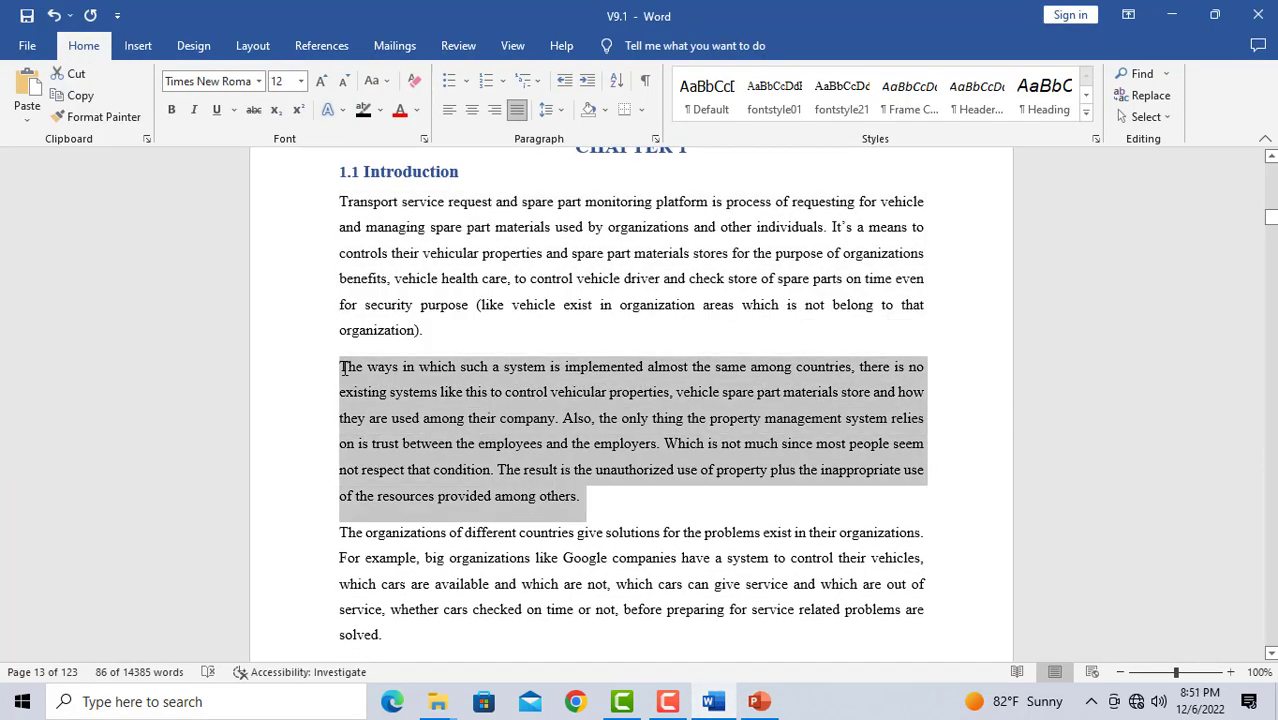
left_click(759, 701)
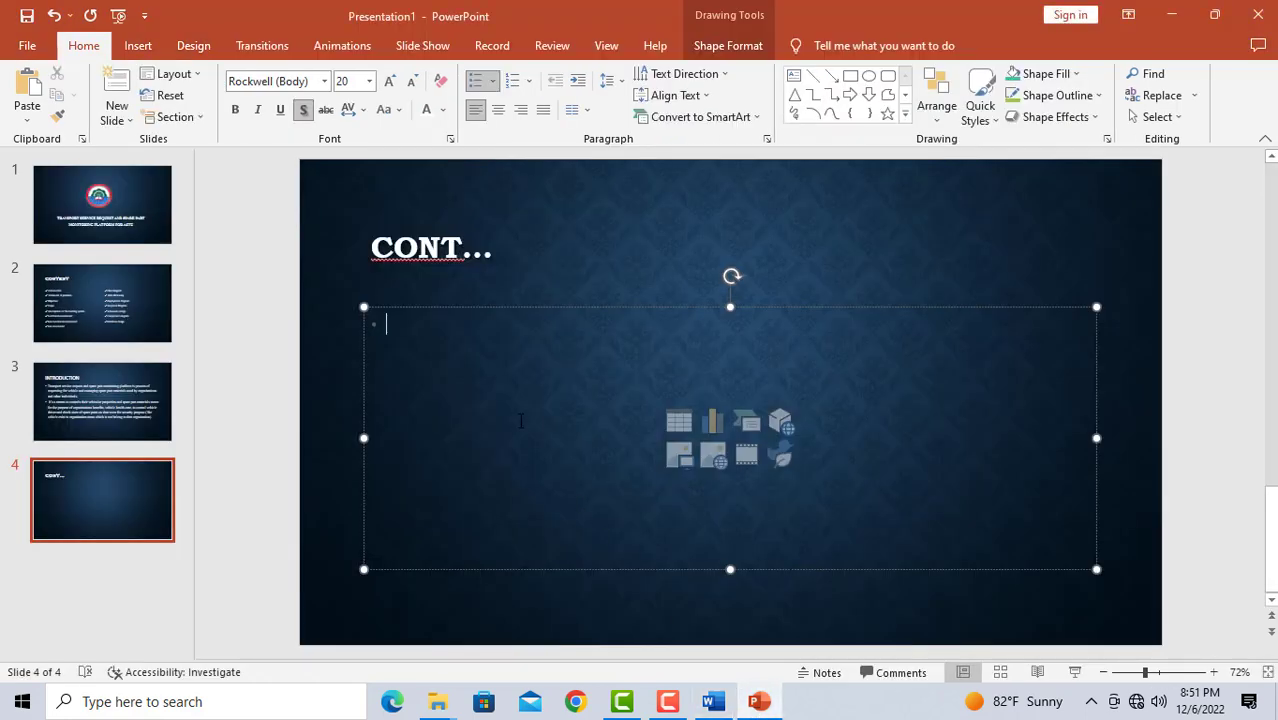
Paste the copied paragraph into the CONT... body and set it to size 20.
key("ctrl+v")
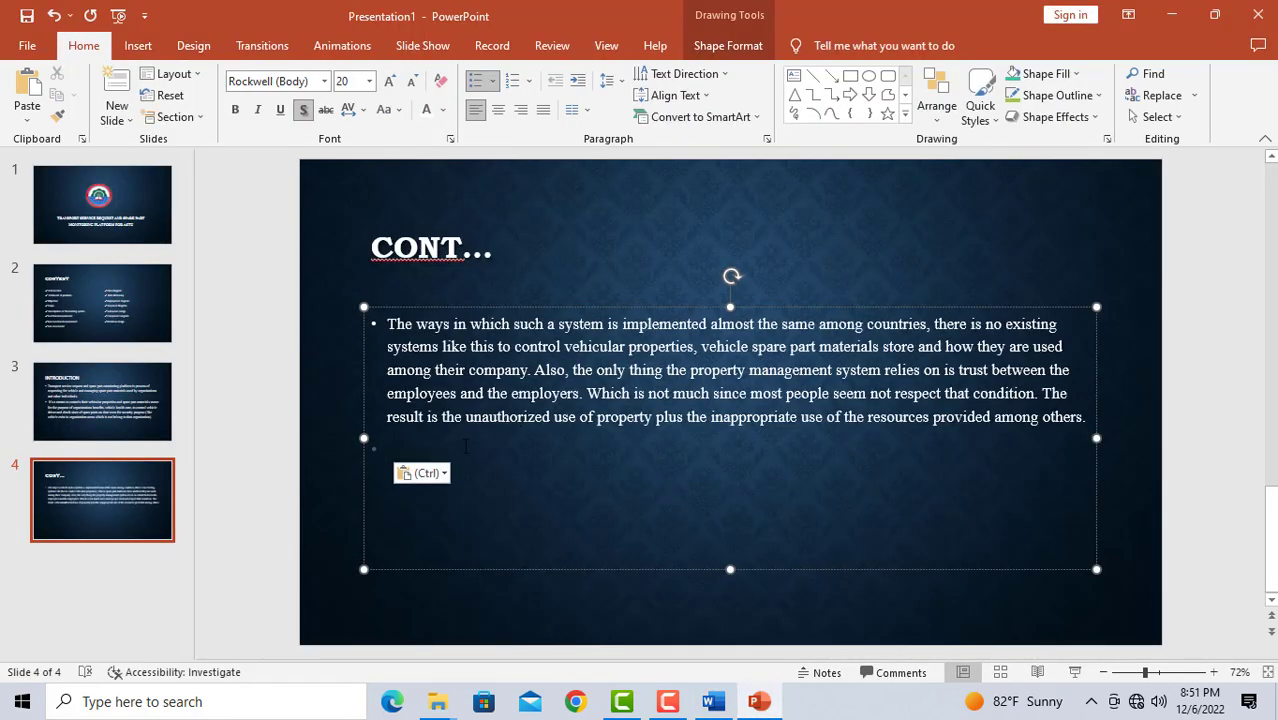
left_click_drag(465, 445, 384, 322)
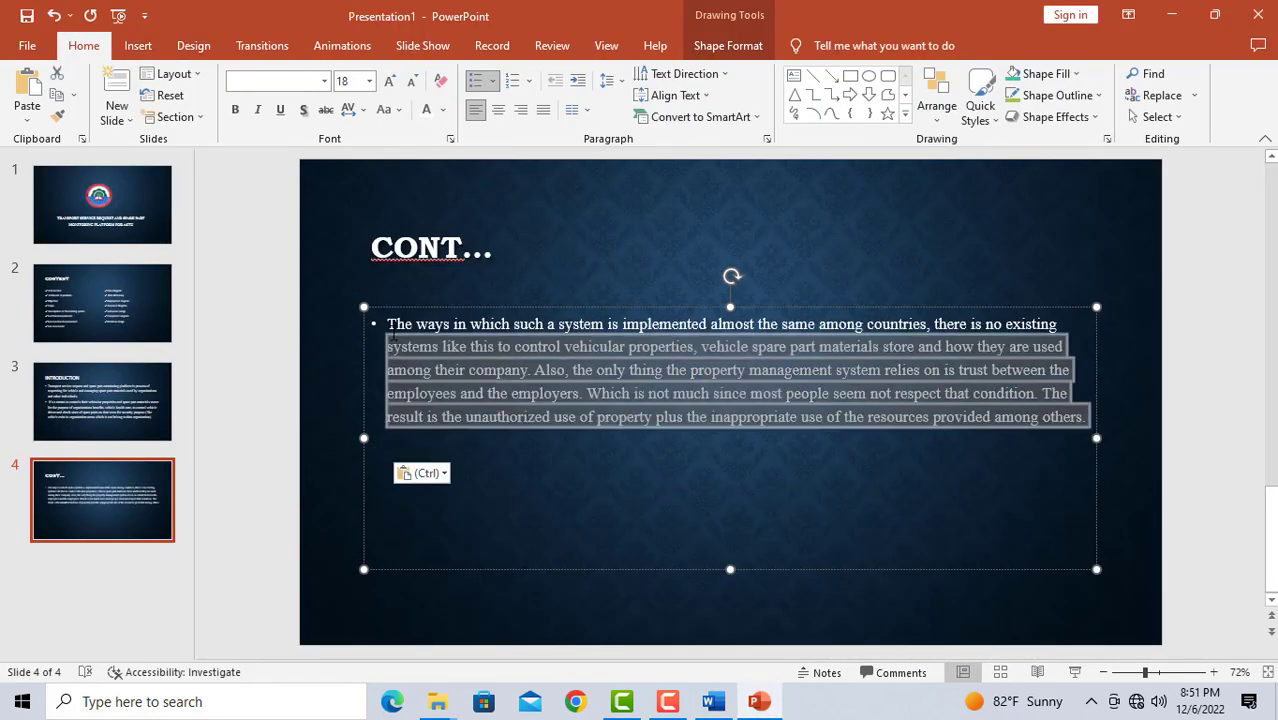
left_click(370, 82)
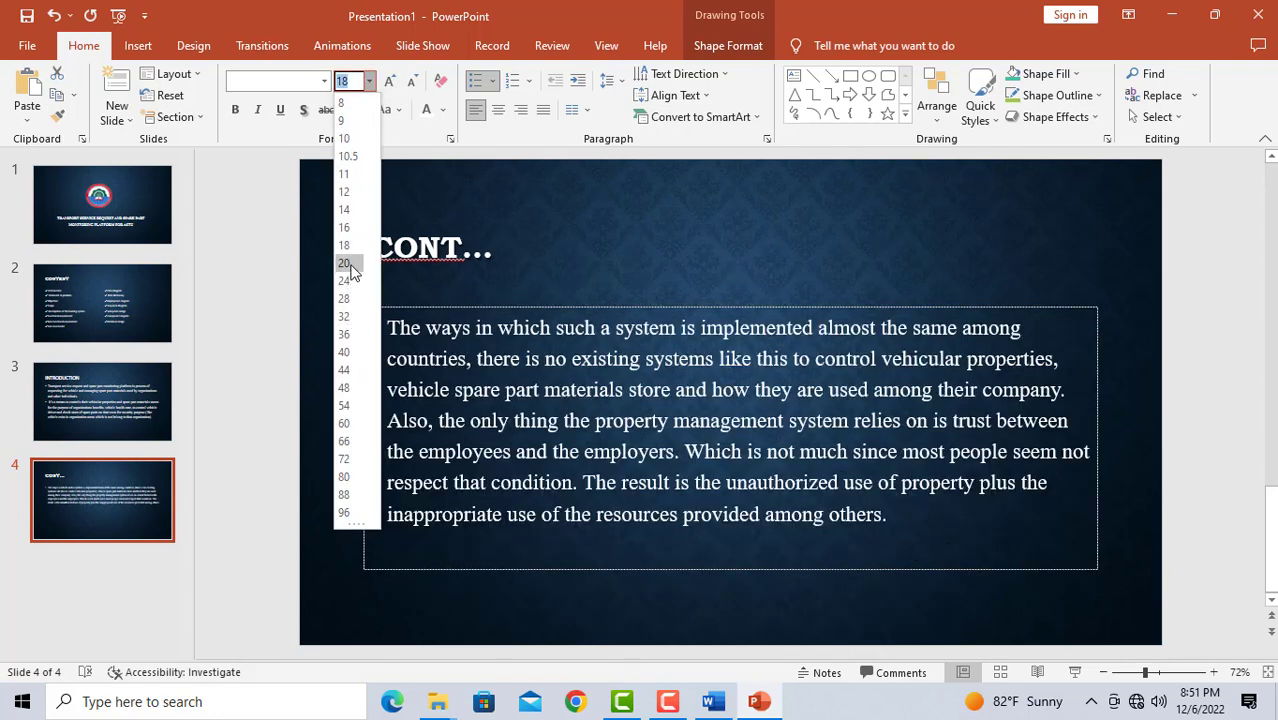
left_click(349, 264)
Start a second bullet at "Also" and move the body text box slightly up.
left_click(834, 407)
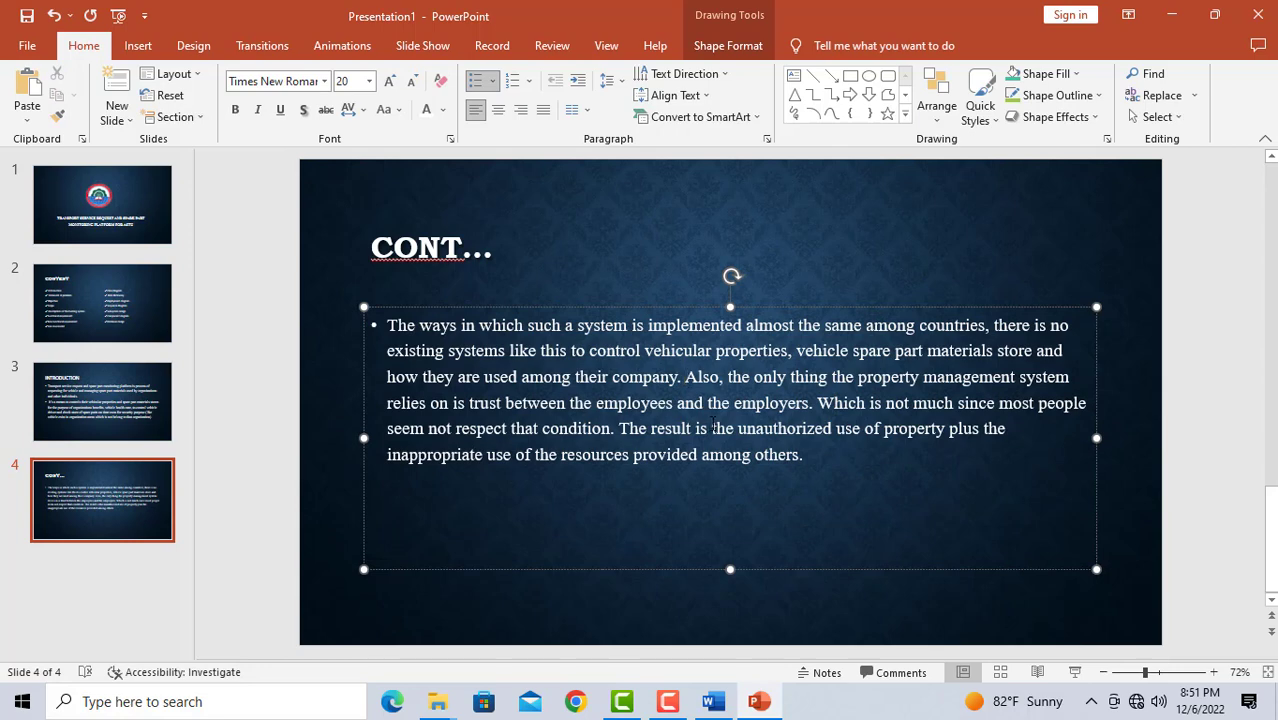
key("Return")
left_click(333, 322)
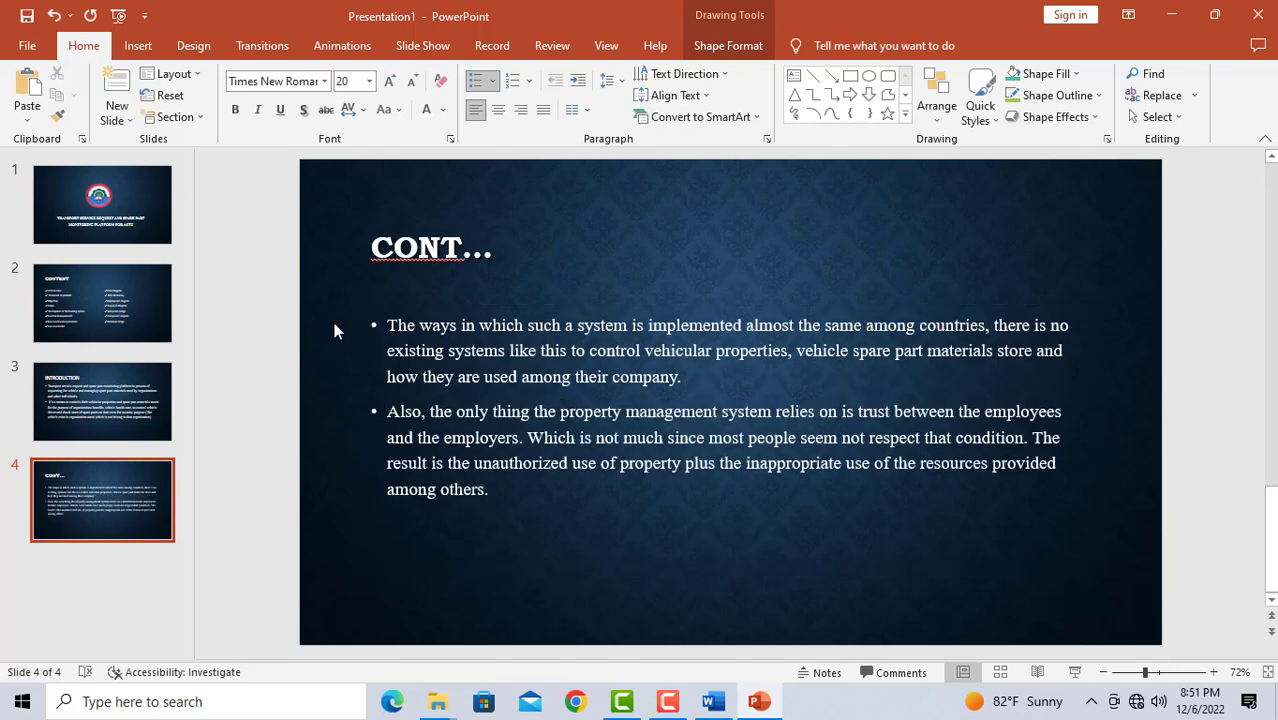
left_click(462, 322)
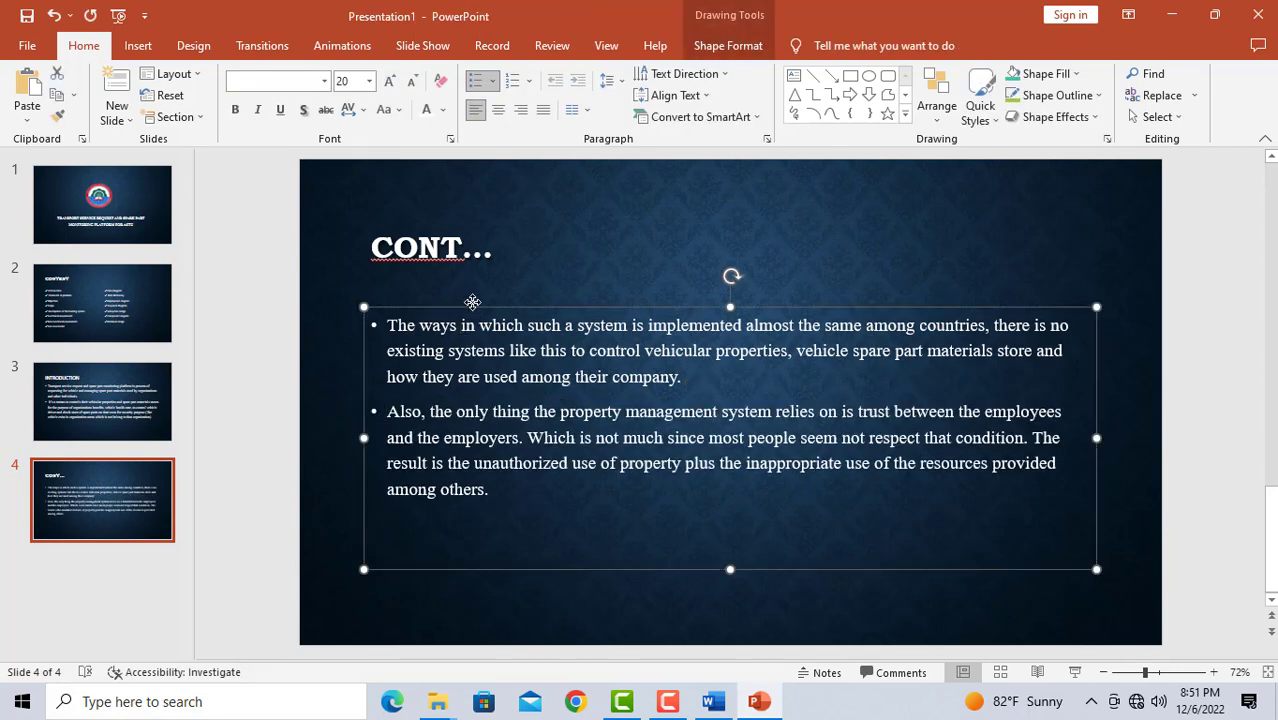
left_click_drag(468, 308, 474, 296)
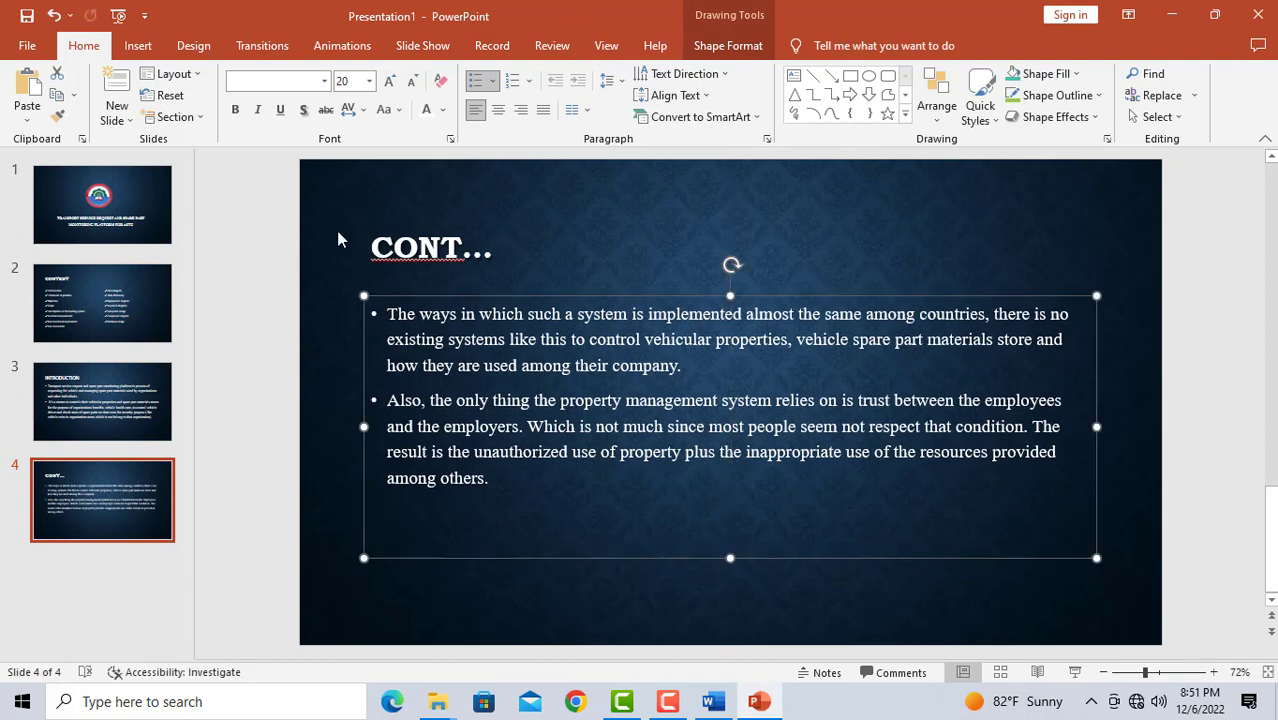
left_click(314, 240)
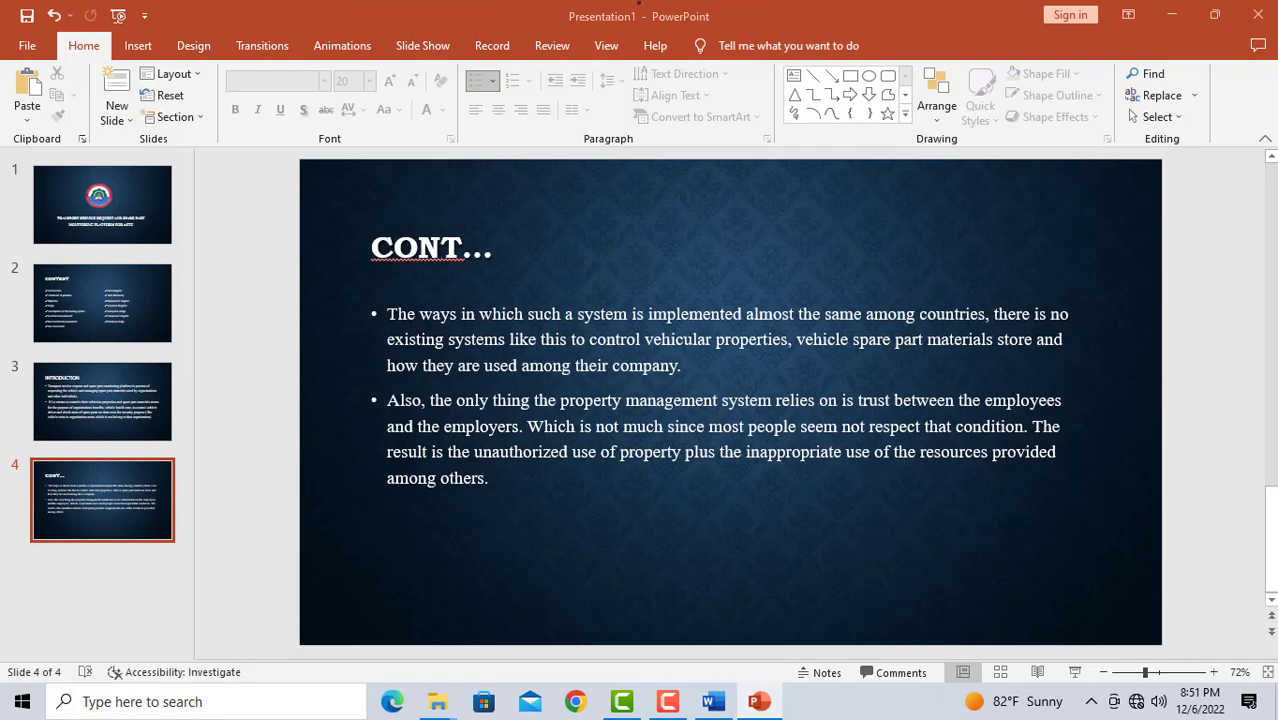
Go back to the CONTENT slide and click into its left contents list.
left_click(115, 309)
left_click(115, 415)
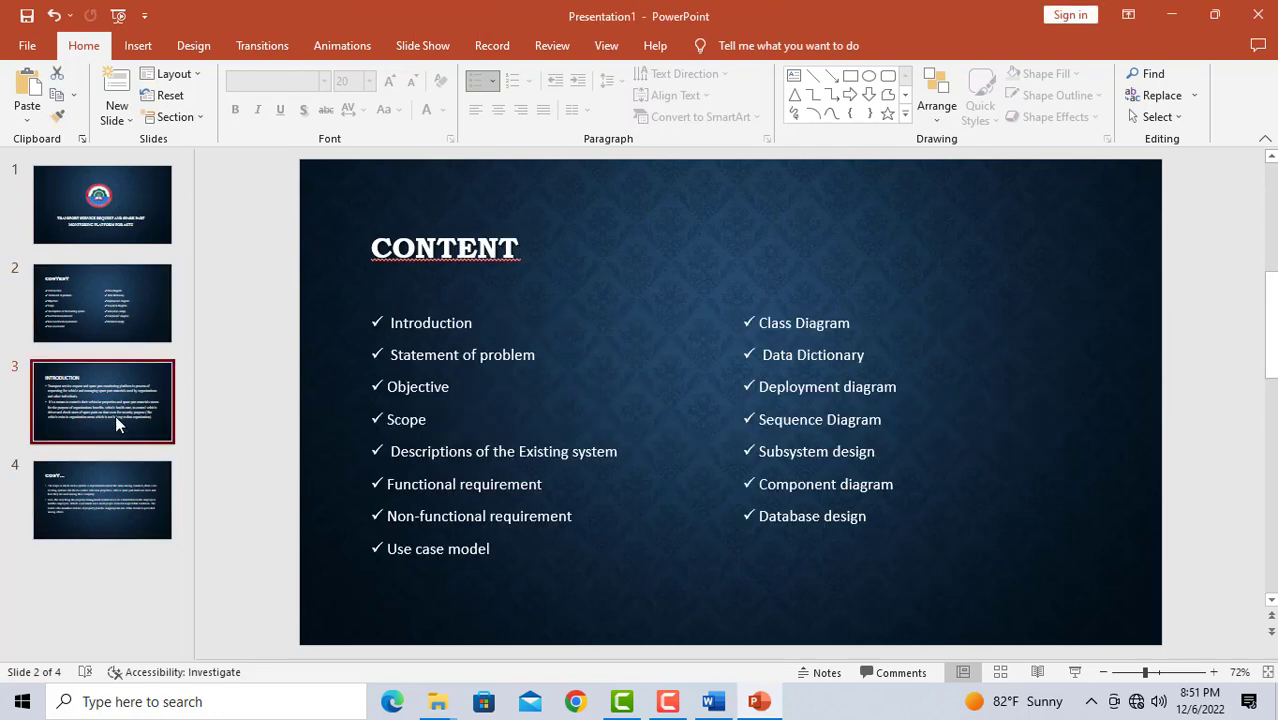
left_click(121, 318)
left_click(455, 354)
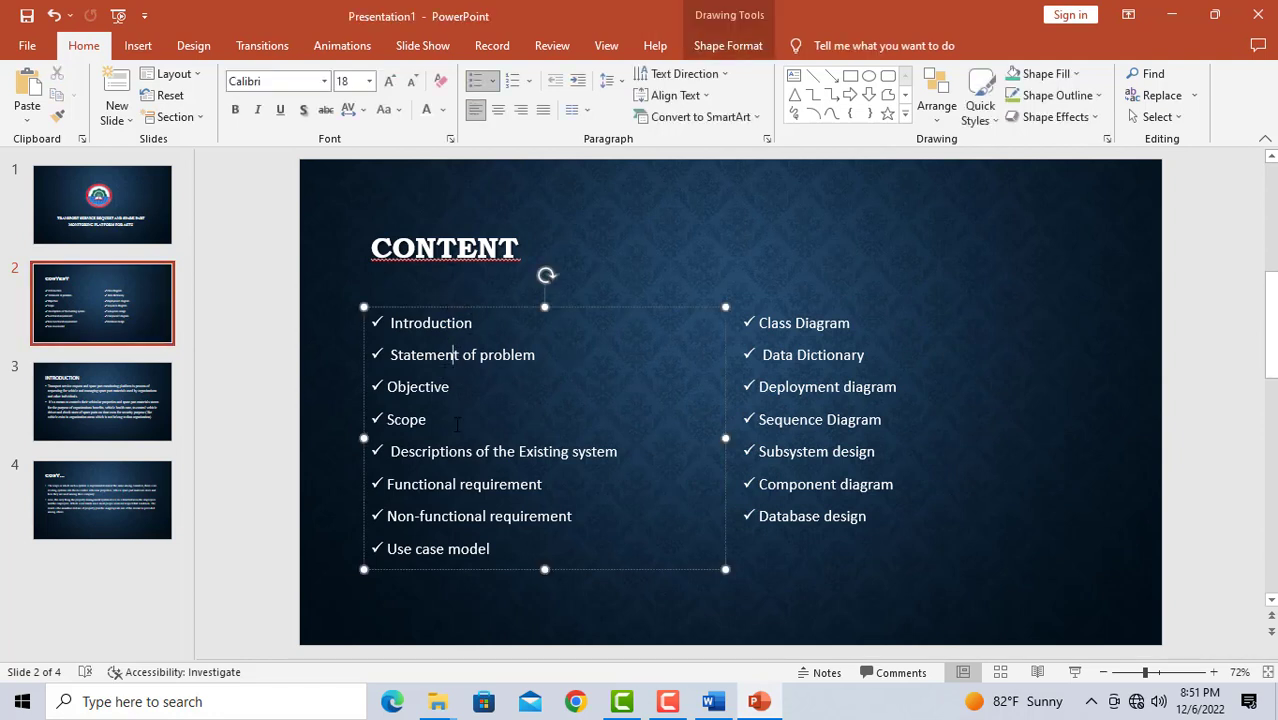
Review the CONTENT, Introduction and CONT... slides, then set the insertion point after slide 4.
left_click(786, 437)
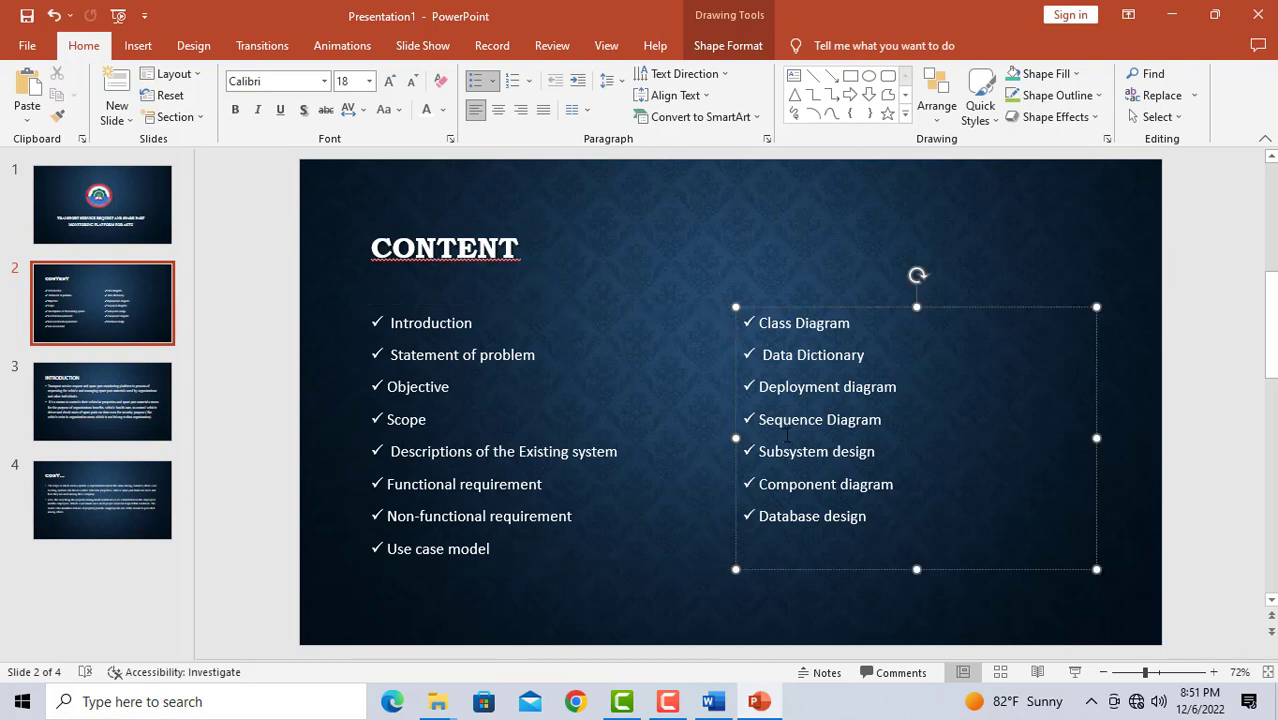
left_click(121, 474)
left_click(110, 403)
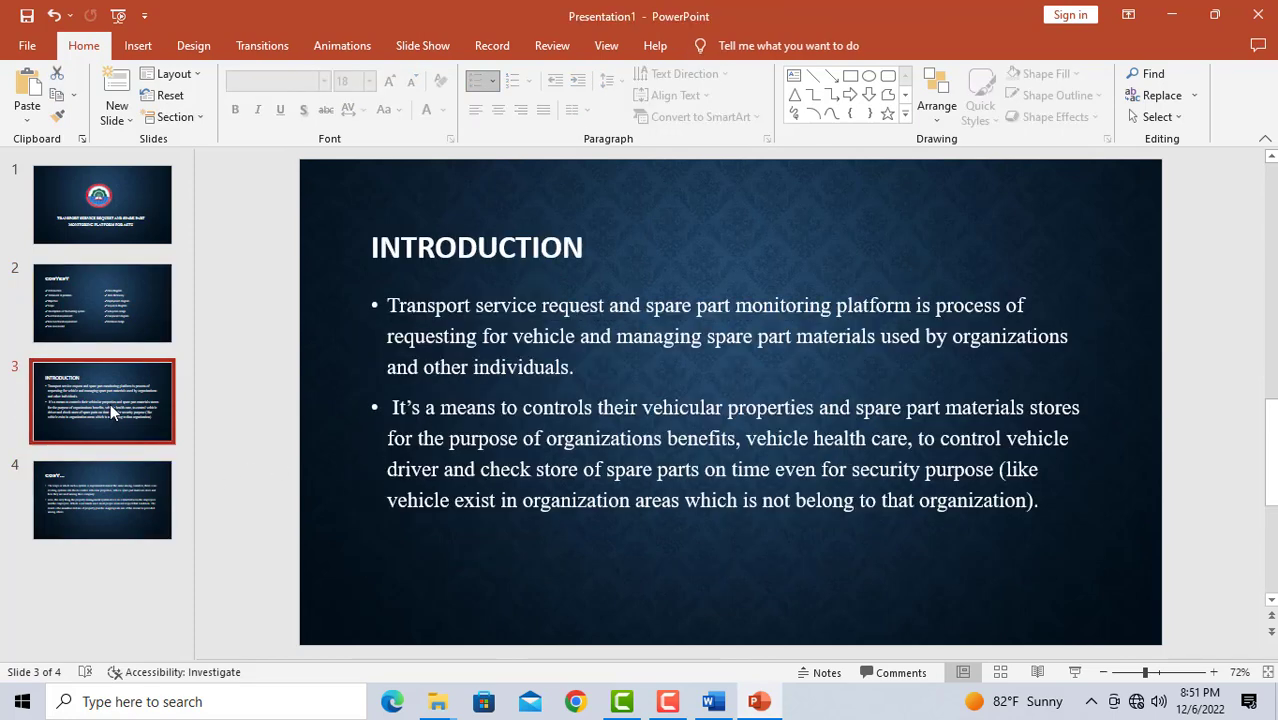
left_click(160, 278)
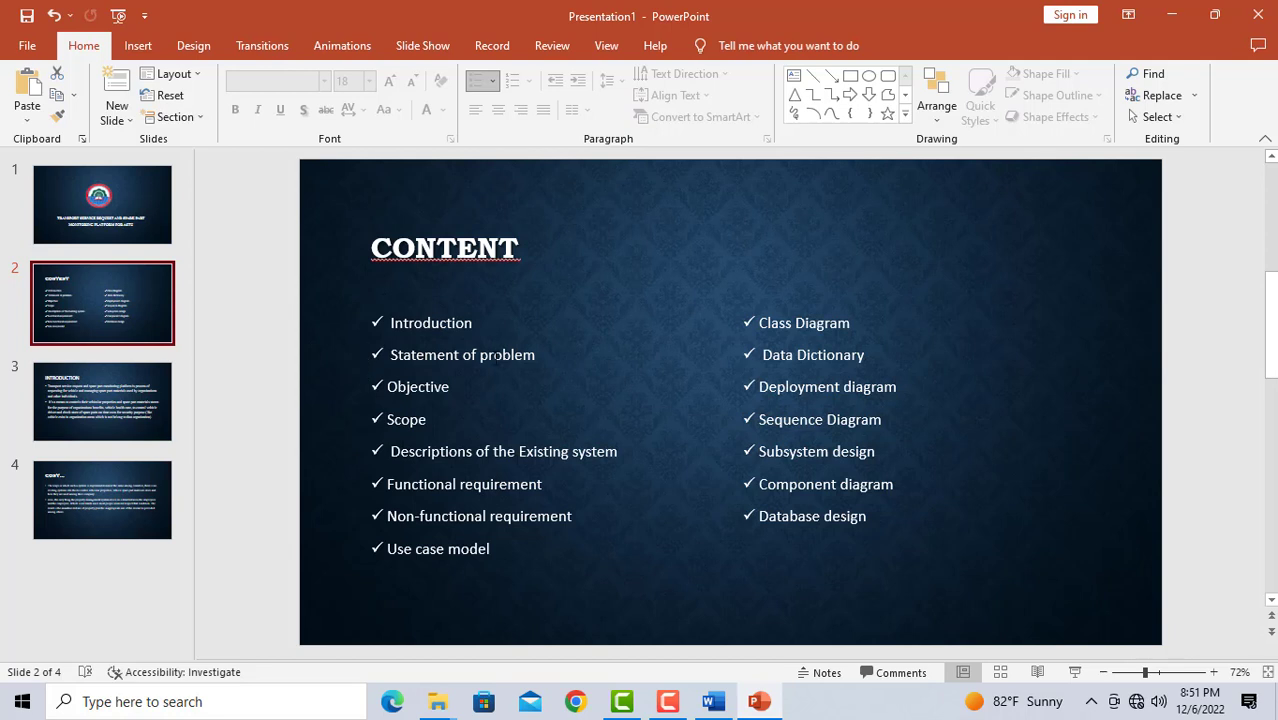
left_click(492, 355)
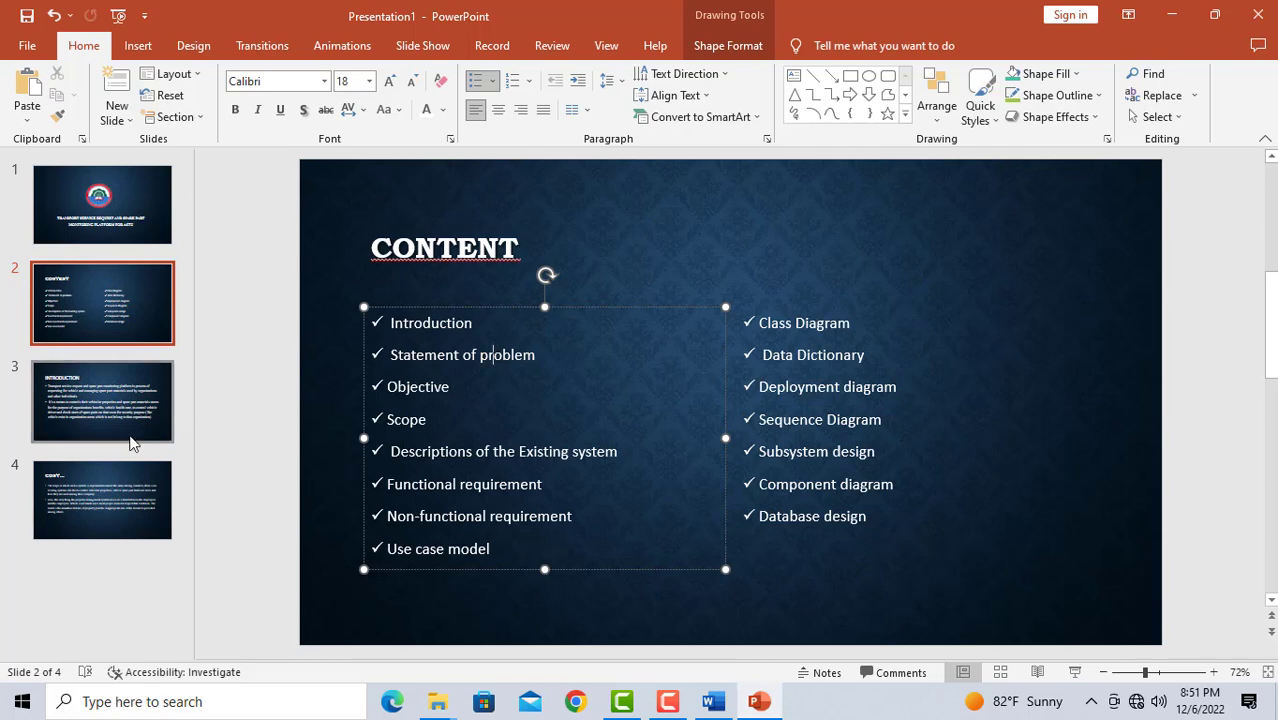
left_click(112, 505)
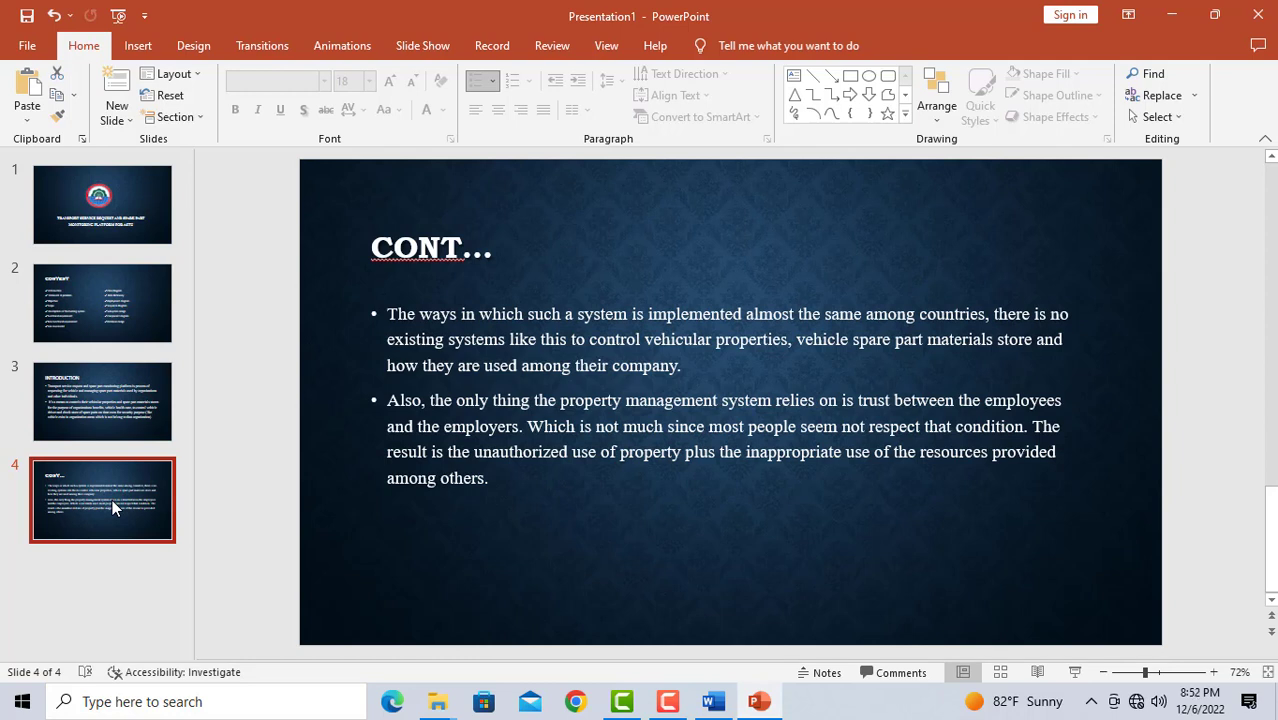
left_click(102, 556)
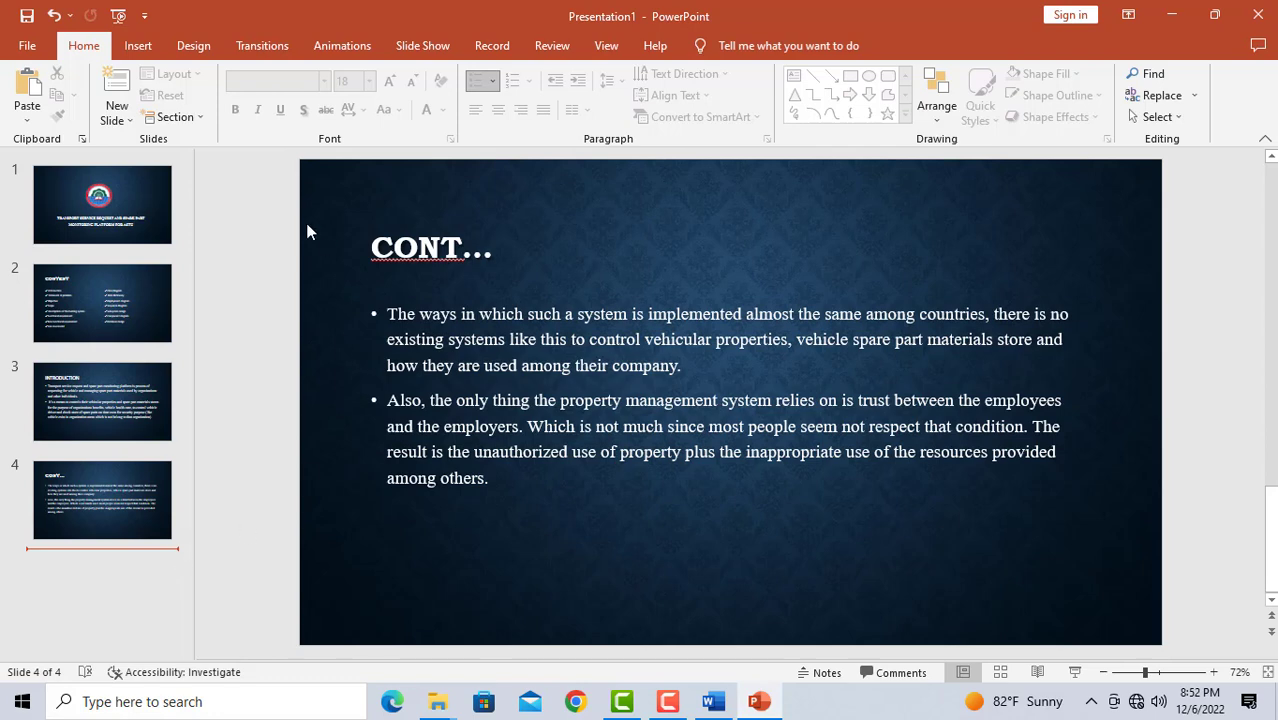
Add Title and Content slide 5 titled "CLASS DIAGRAM" and align the title left.
left_click(125, 120)
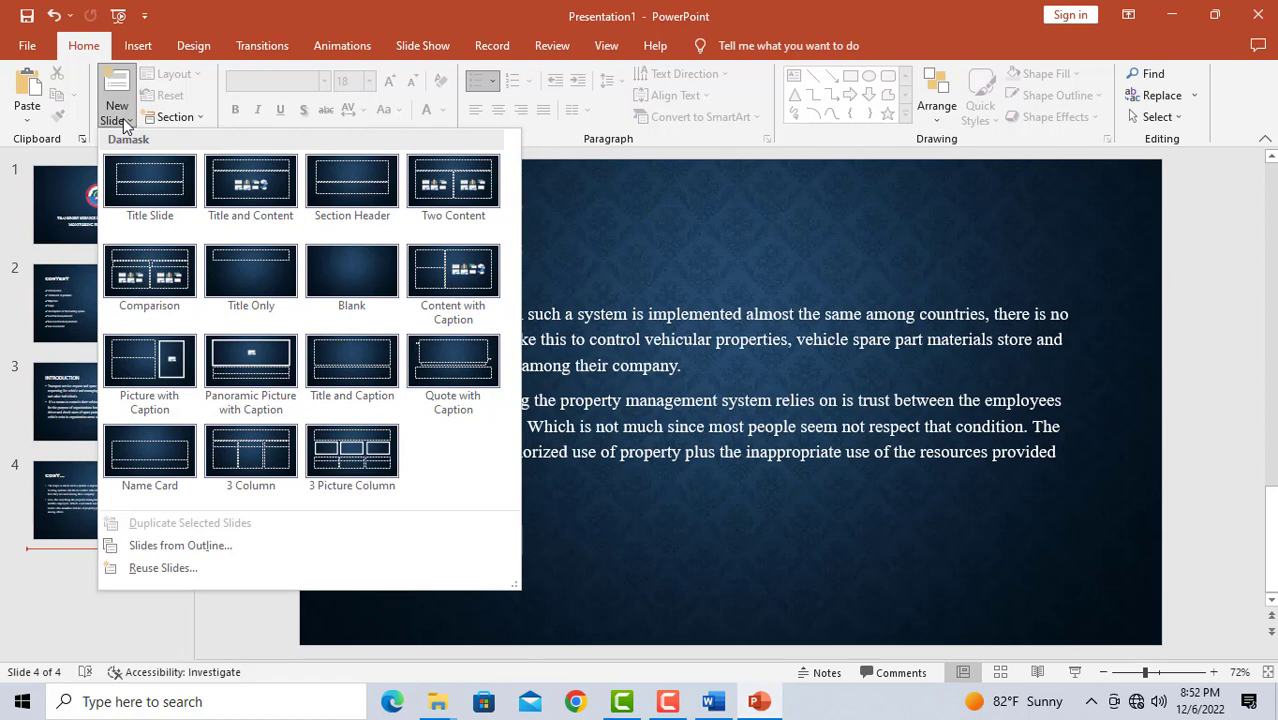
left_click(262, 208)
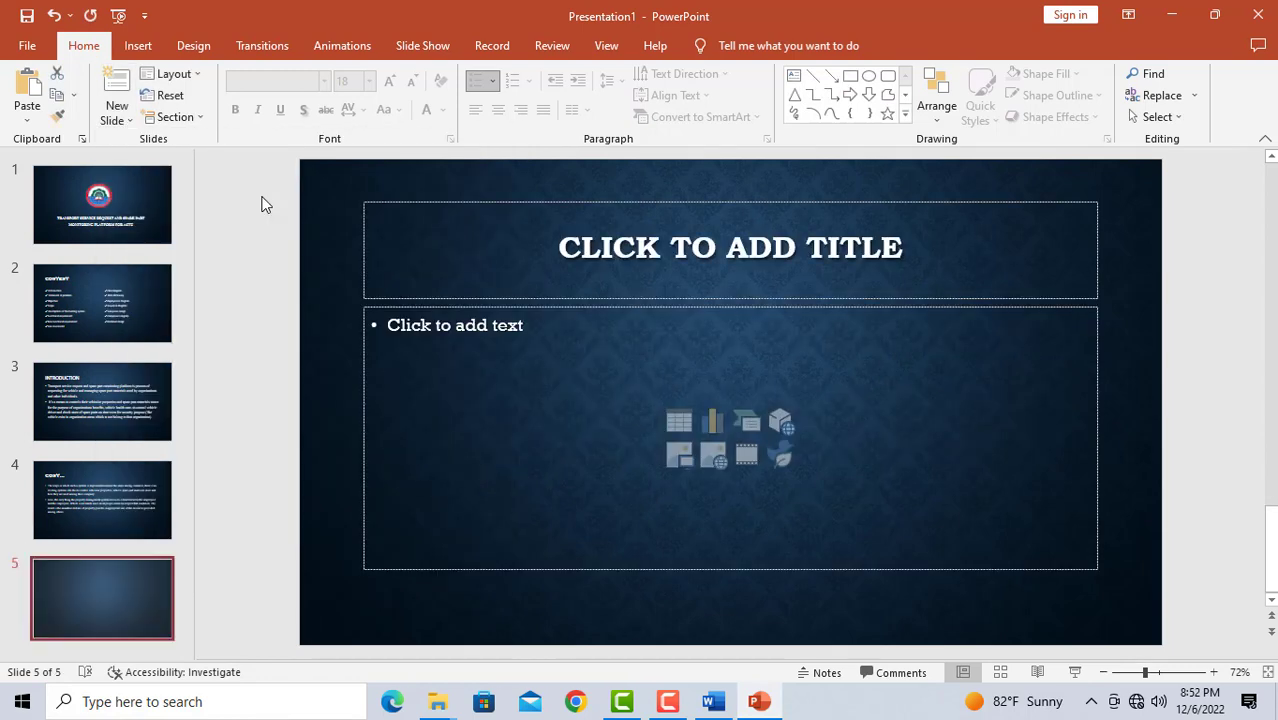
left_click(612, 267)
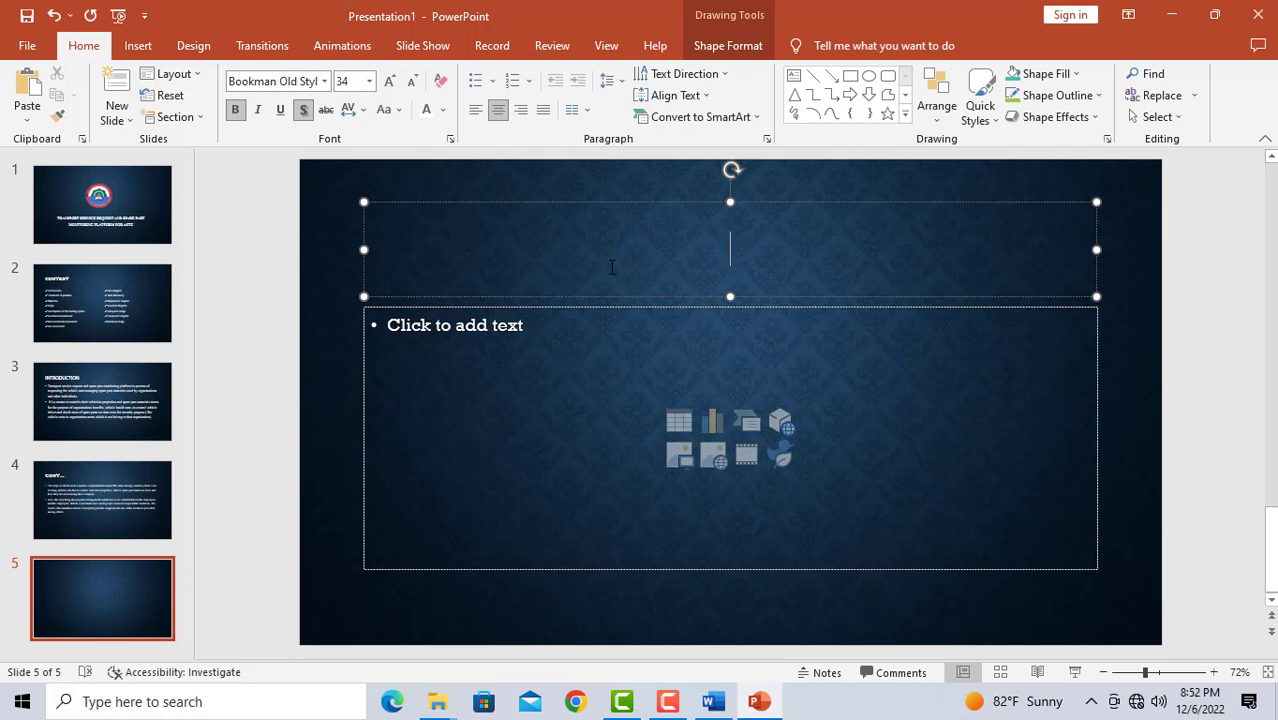
type("CLAS")
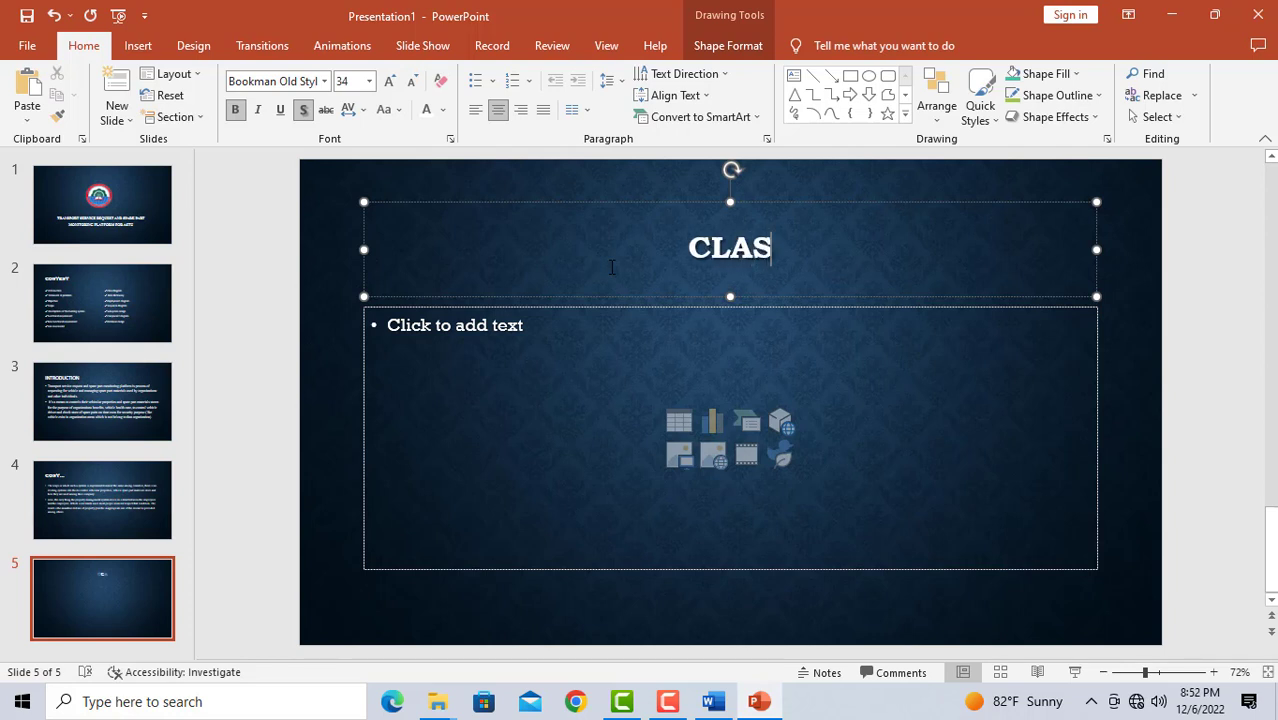
type("S DIA")
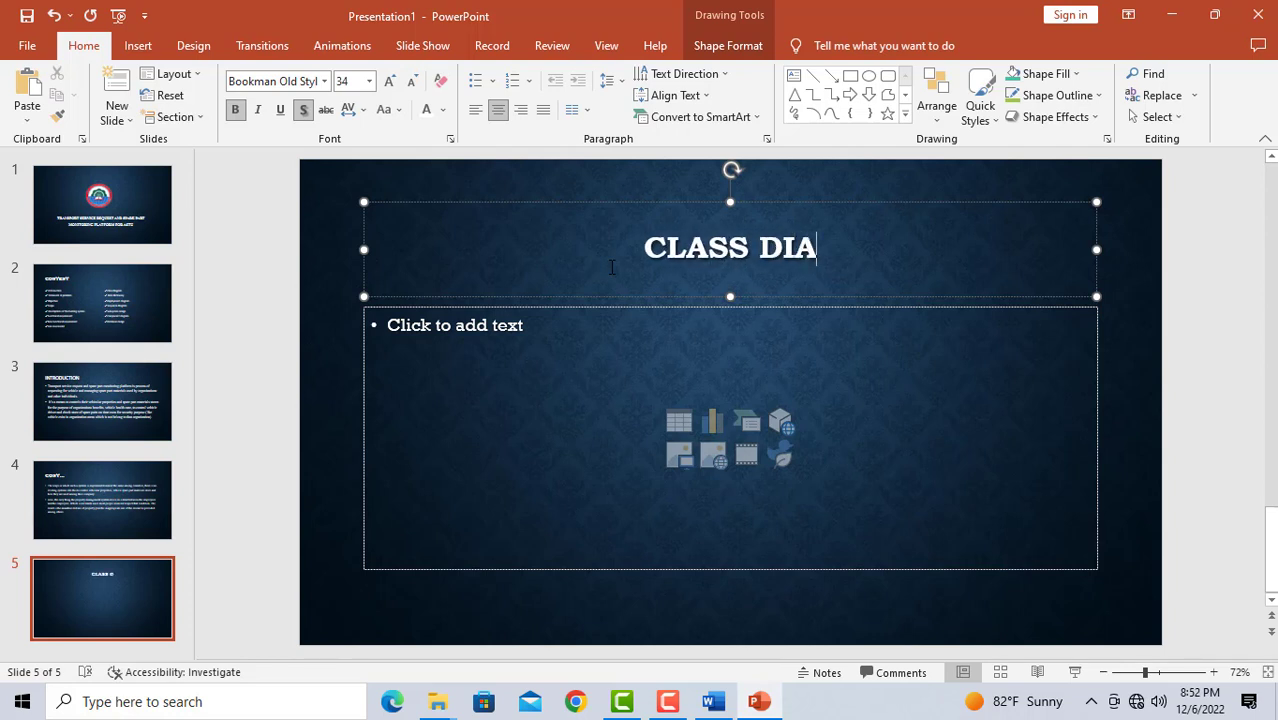
type("GRAM")
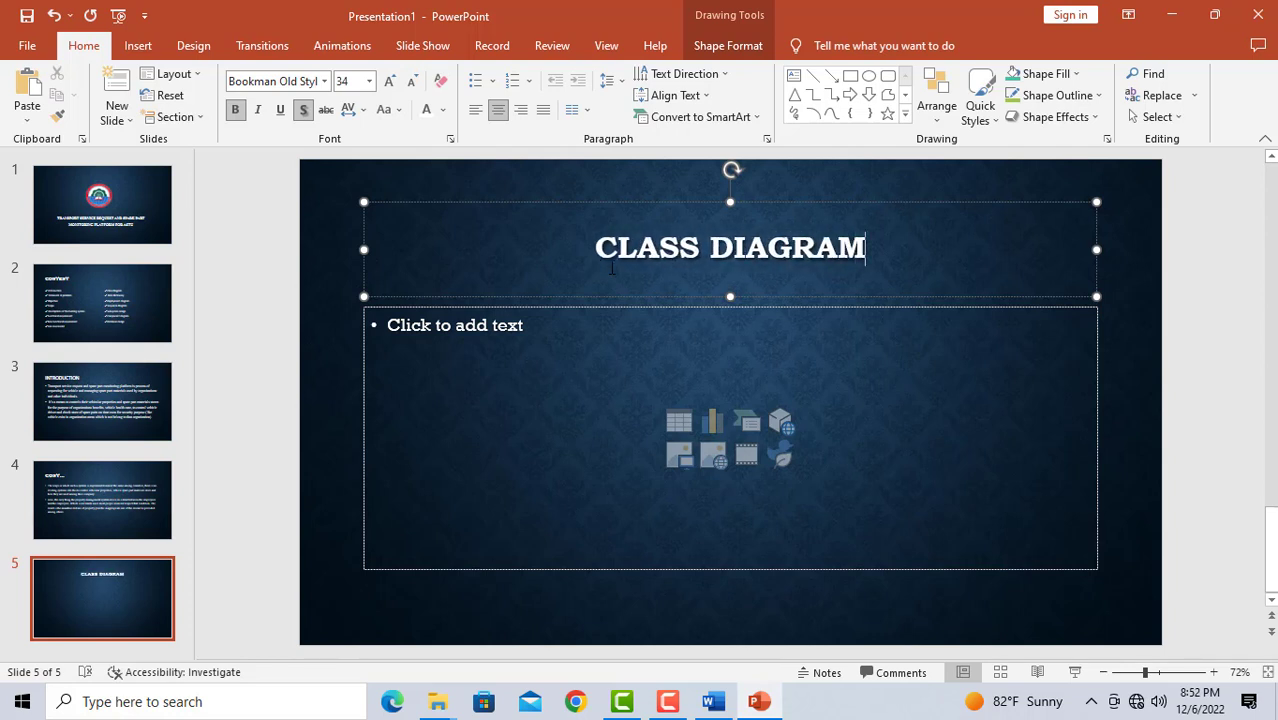
left_click(476, 110)
left_click(562, 364)
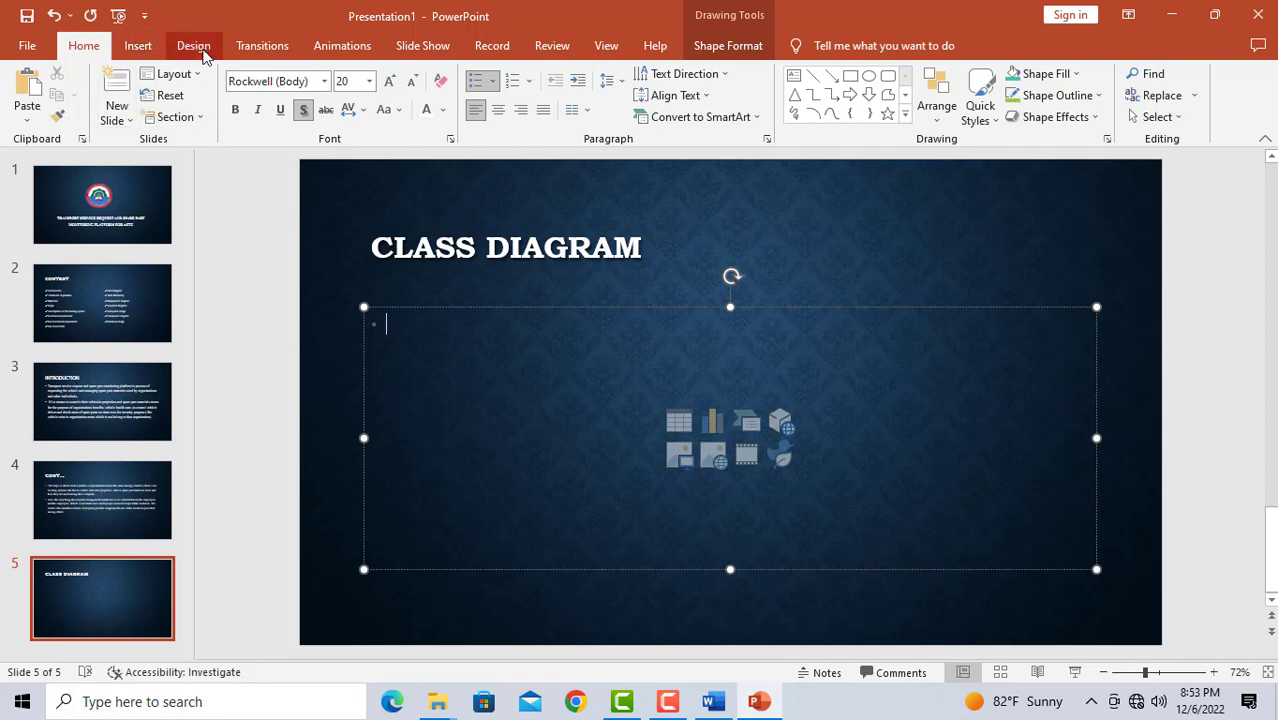
Insert the 'class' image from Camera Roll into slide 5's content placeholder.
left_click(138, 47)
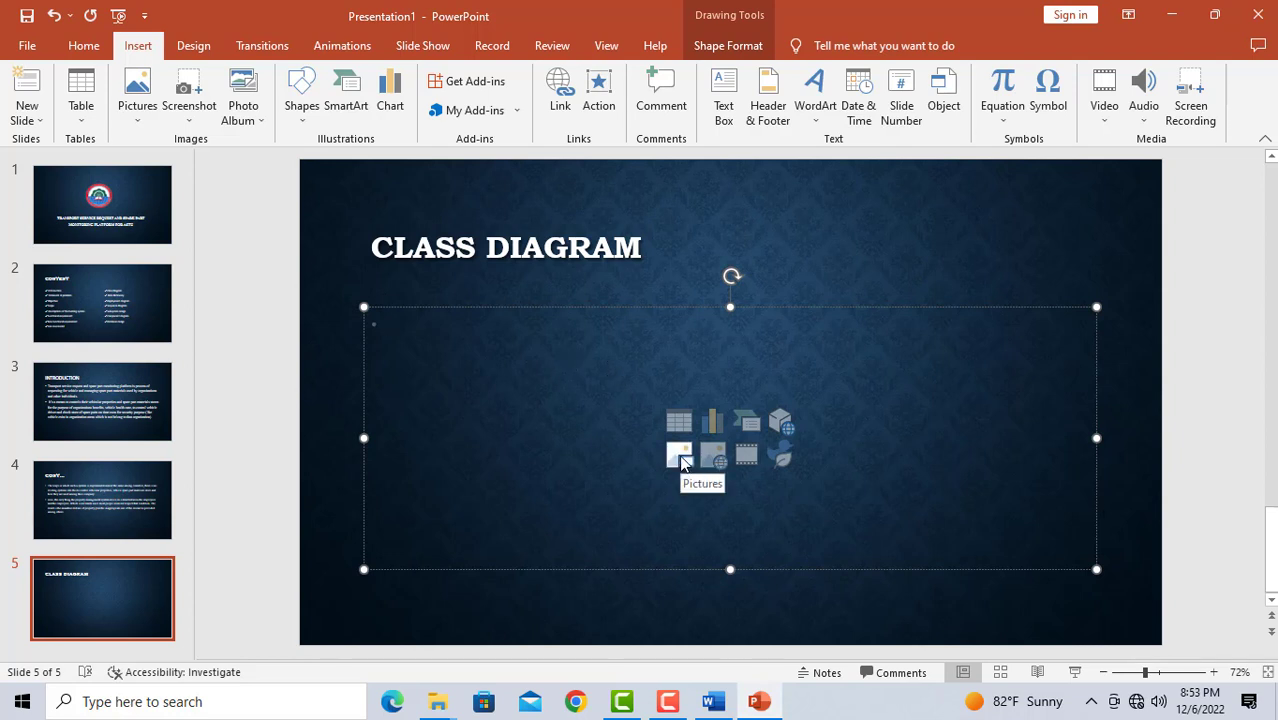
left_click(680, 459)
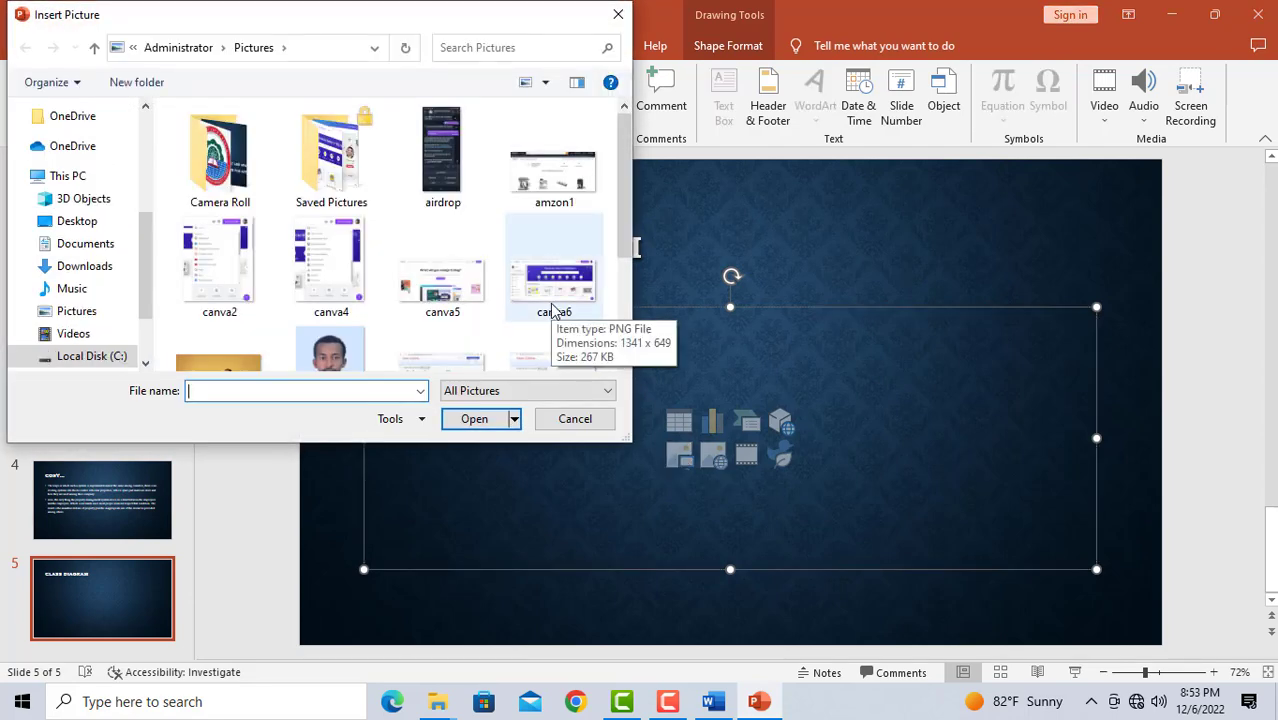
double_click(255, 165)
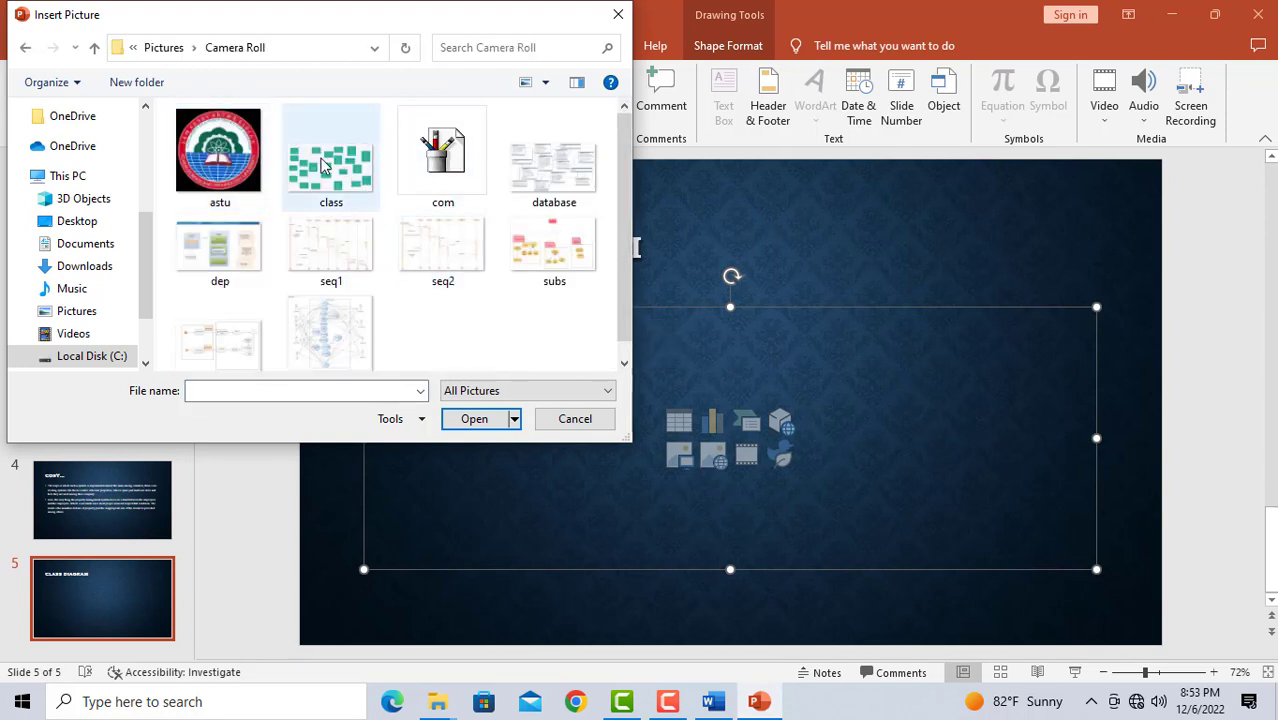
left_click(332, 156)
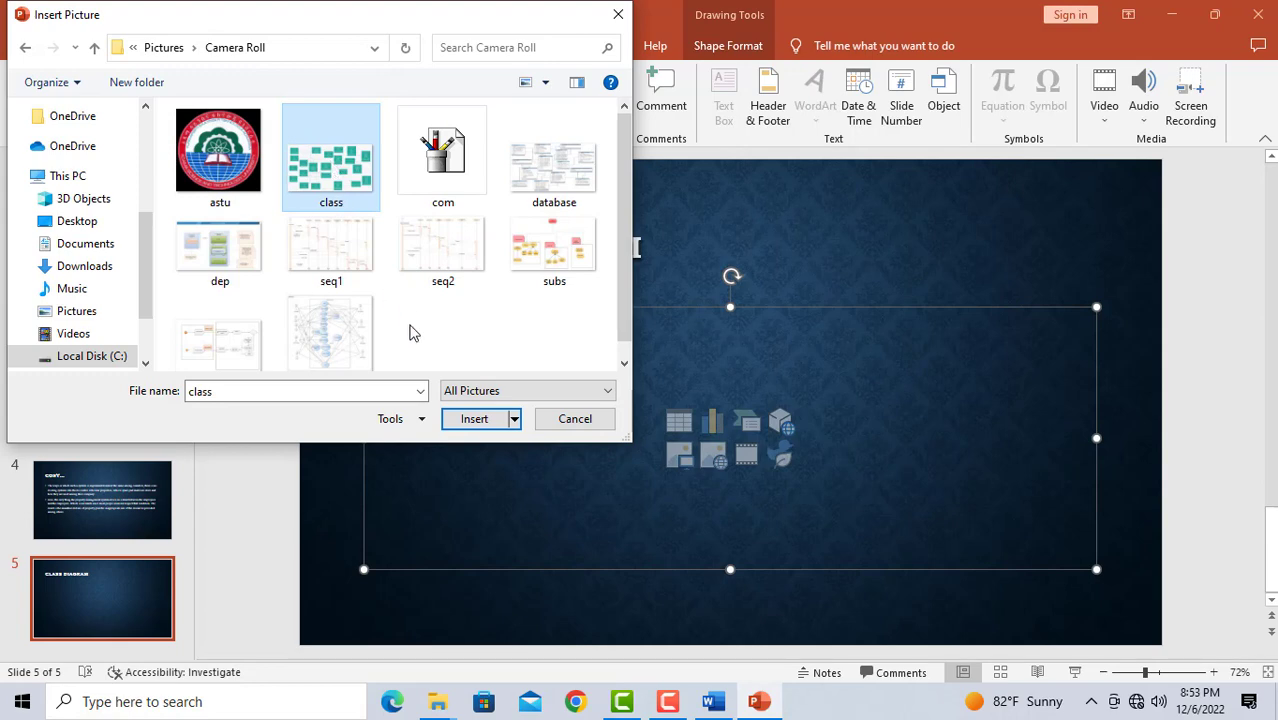
left_click(476, 418)
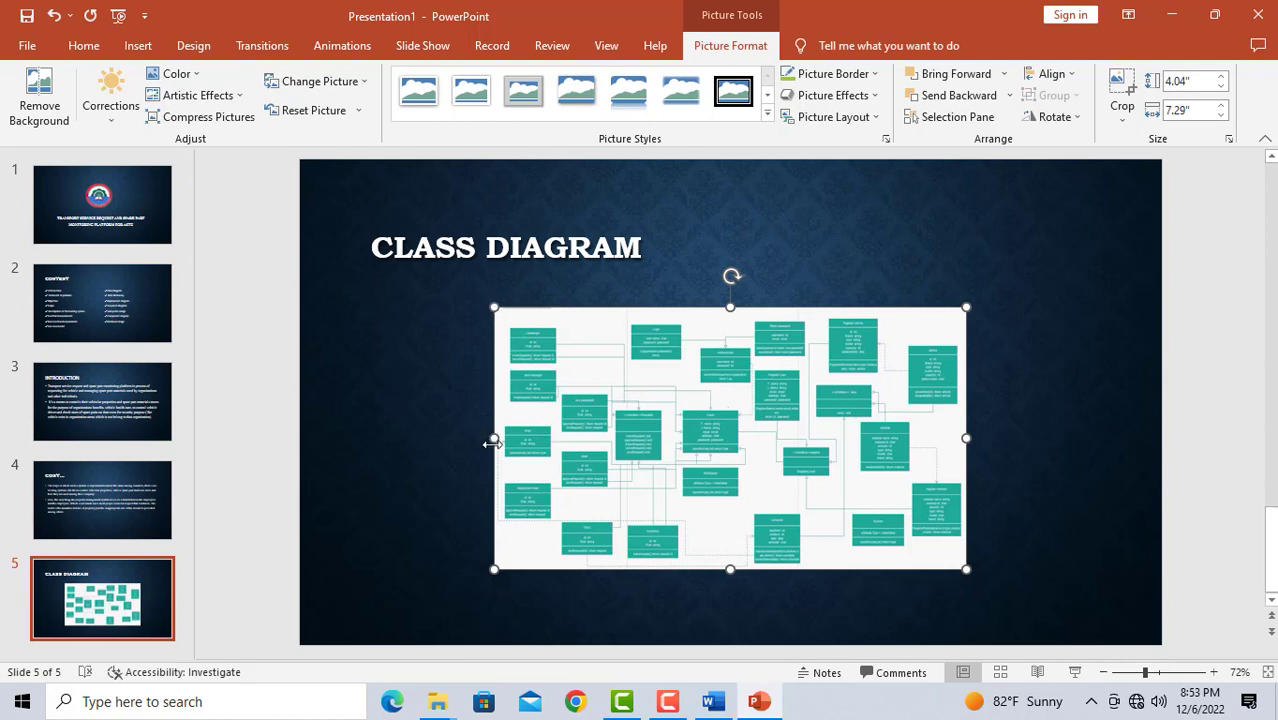
Enlarge the class diagram by stretching its left, top, bottom and right edges.
left_click_drag(493, 443, 380, 430)
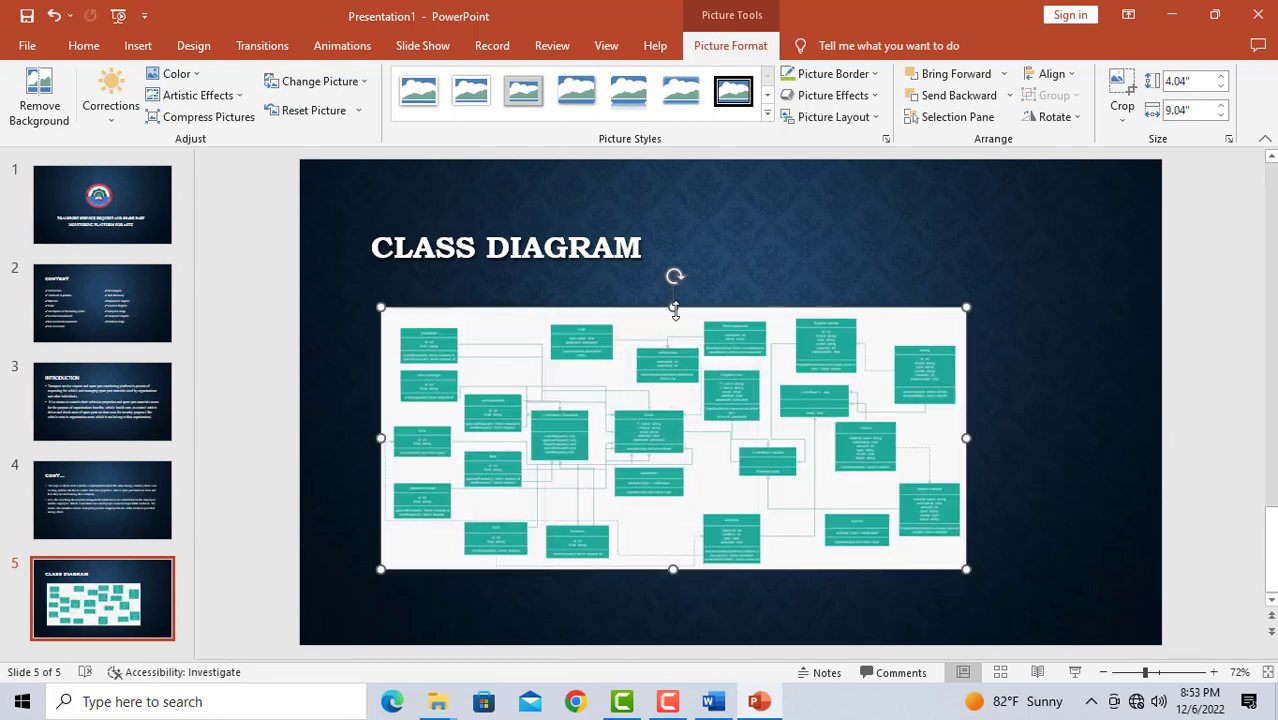
left_click_drag(674, 310, 675, 290)
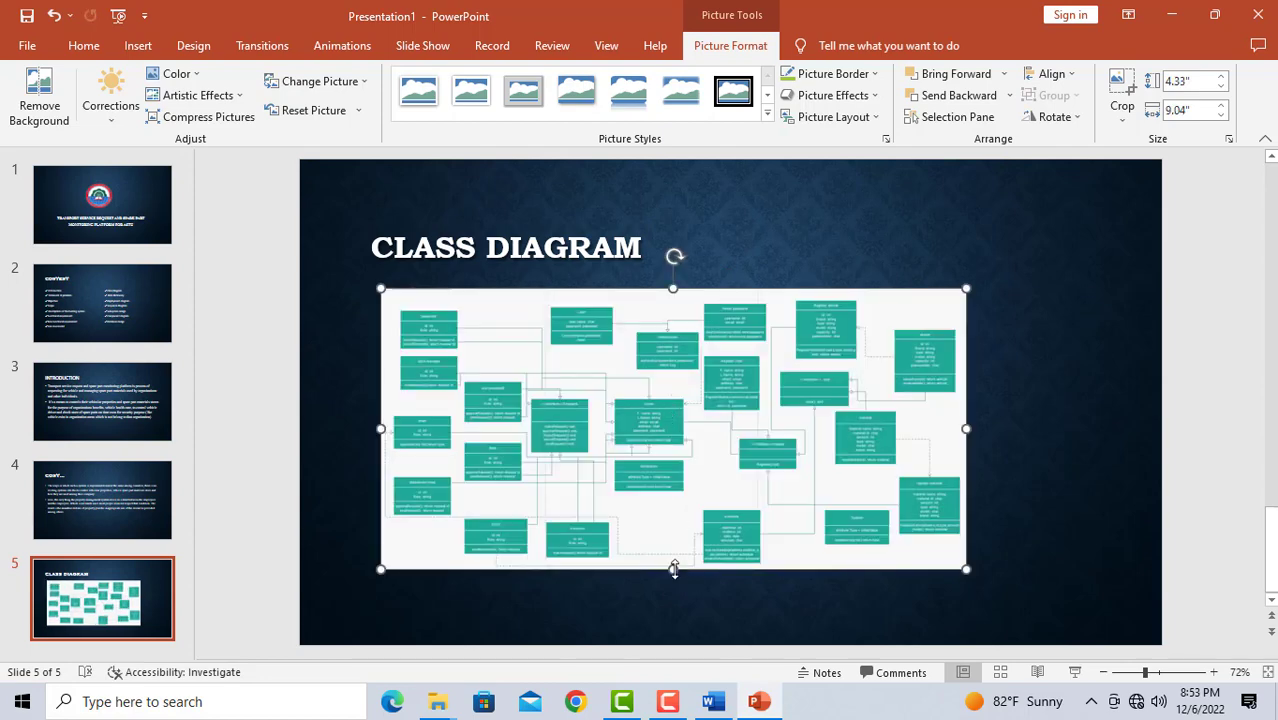
left_click_drag(674, 568, 674, 600)
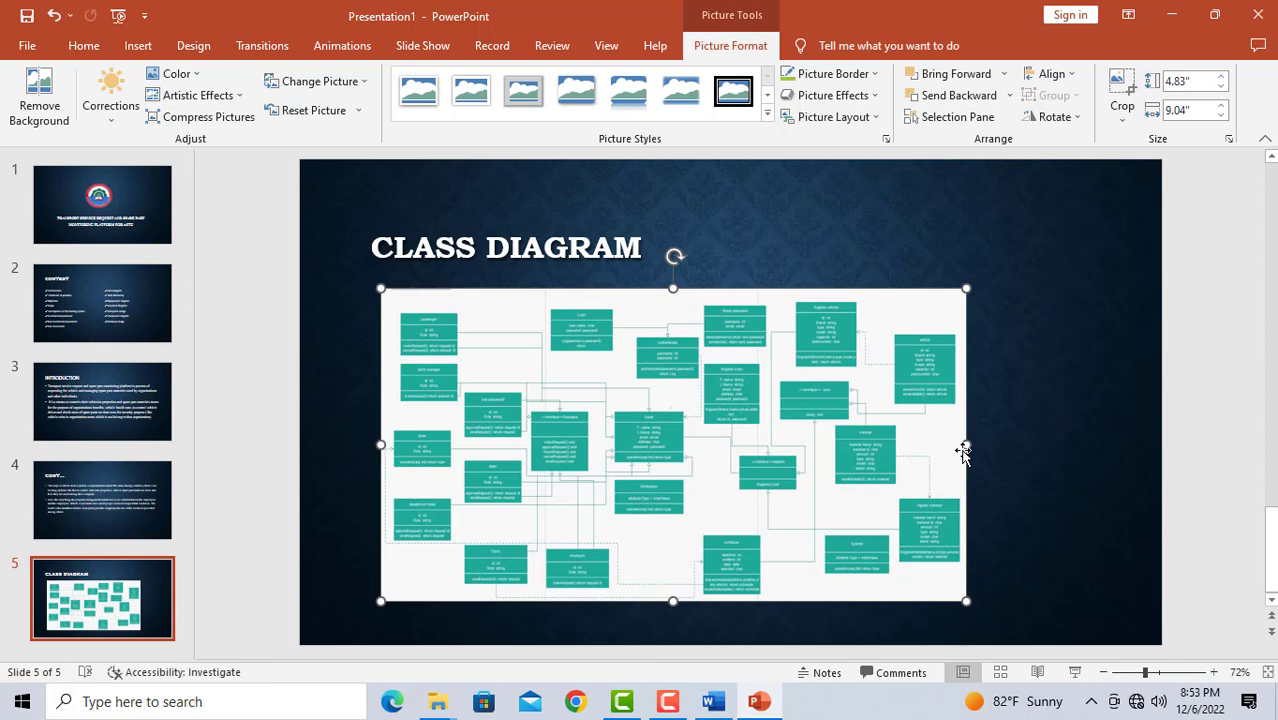
left_click_drag(965, 447, 998, 445)
left_click(725, 249)
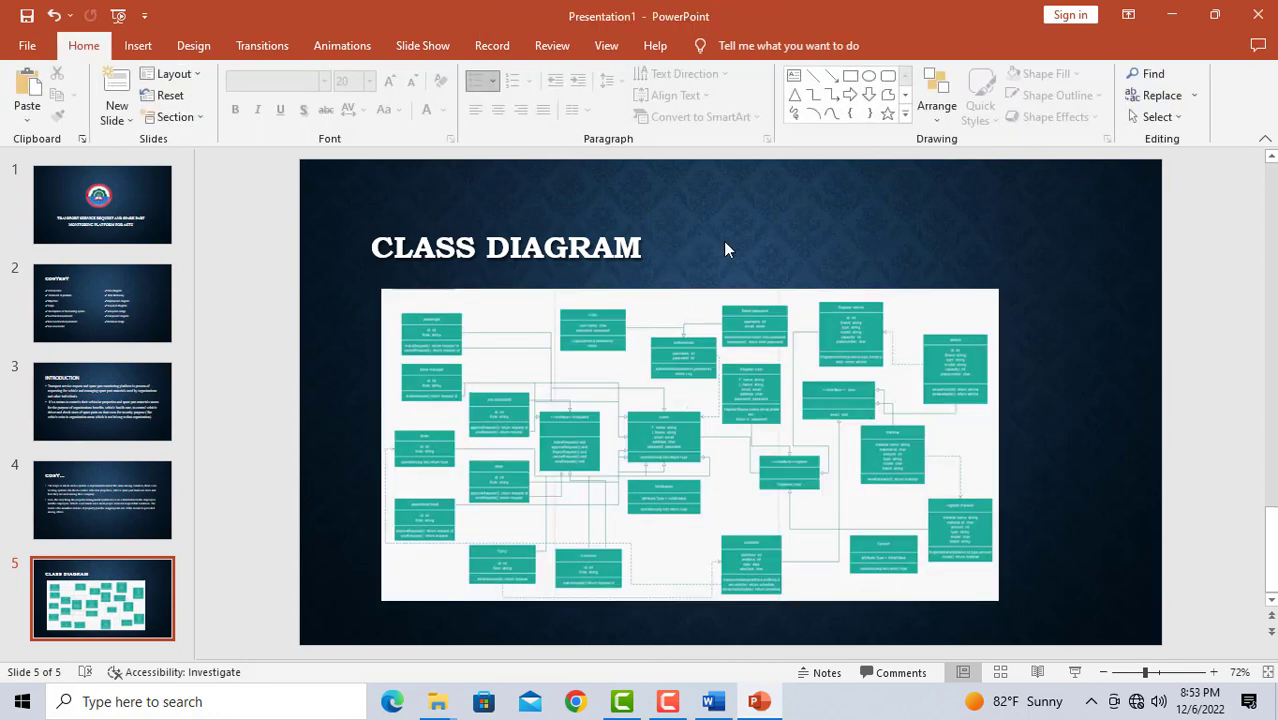
Raise and narrow the title box, and shift the diagram slightly left and up.
left_click(567, 249)
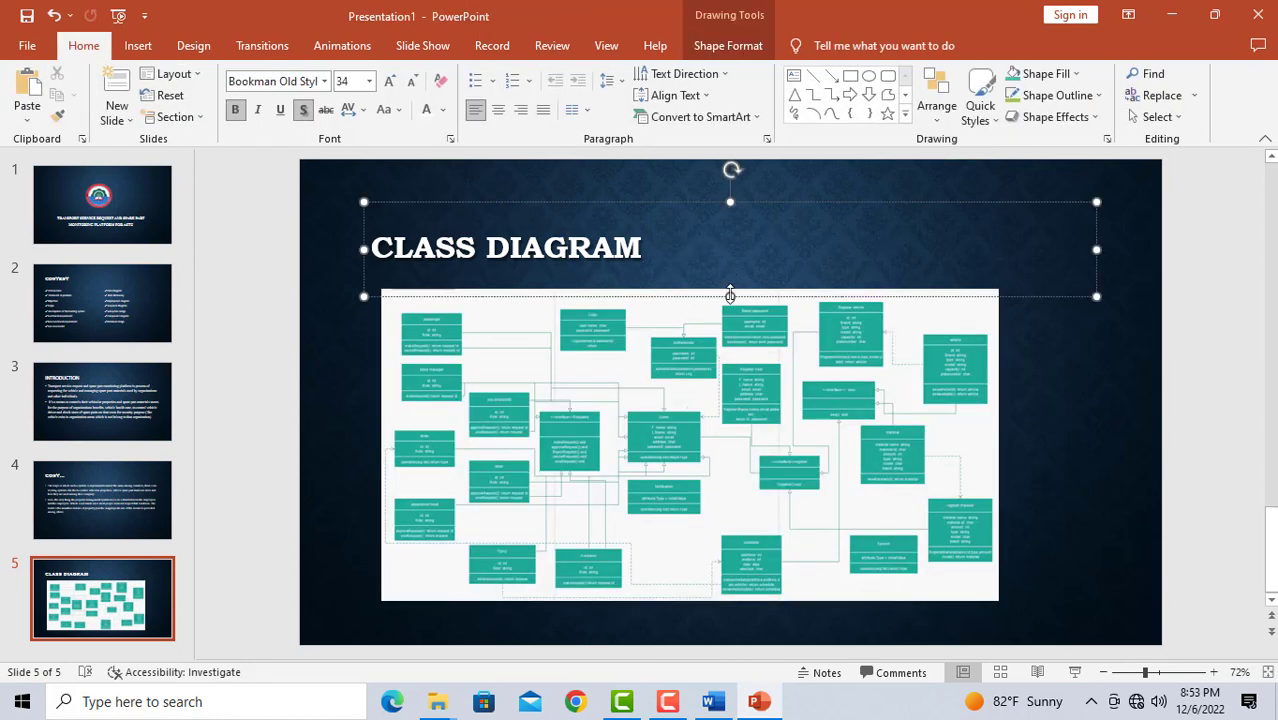
left_click_drag(731, 295, 731, 278)
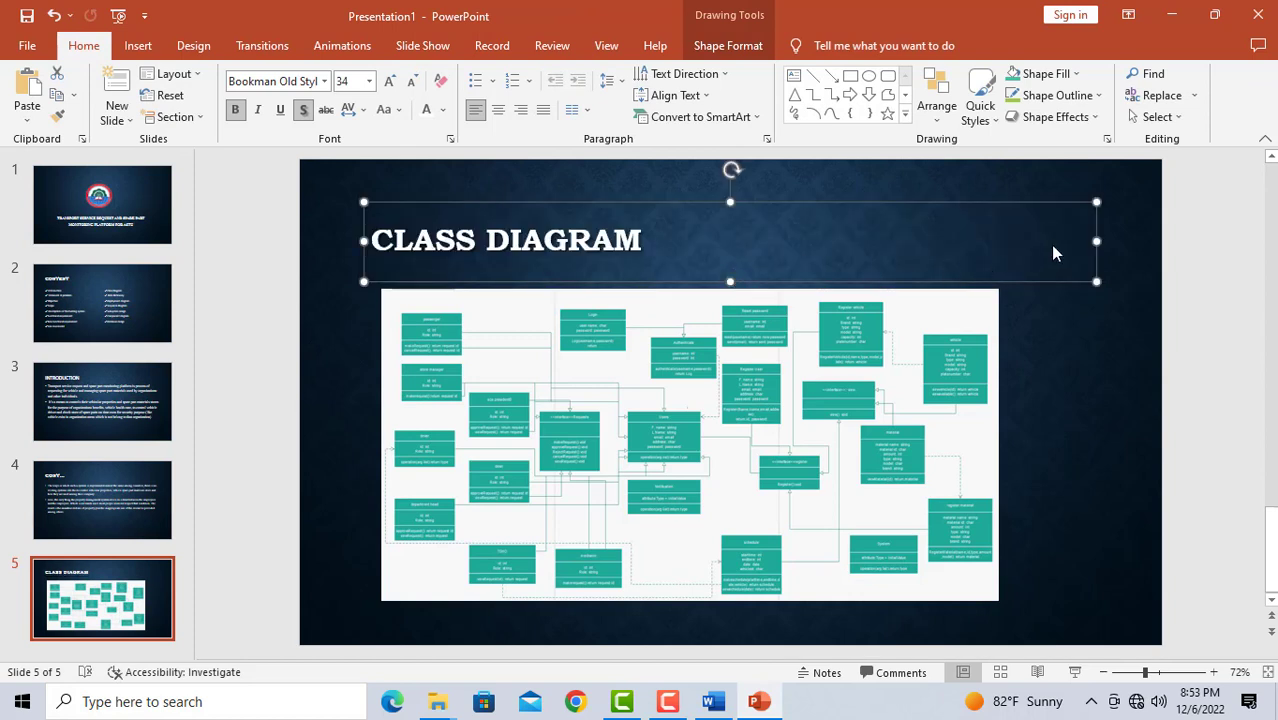
left_click_drag(1097, 238, 953, 240)
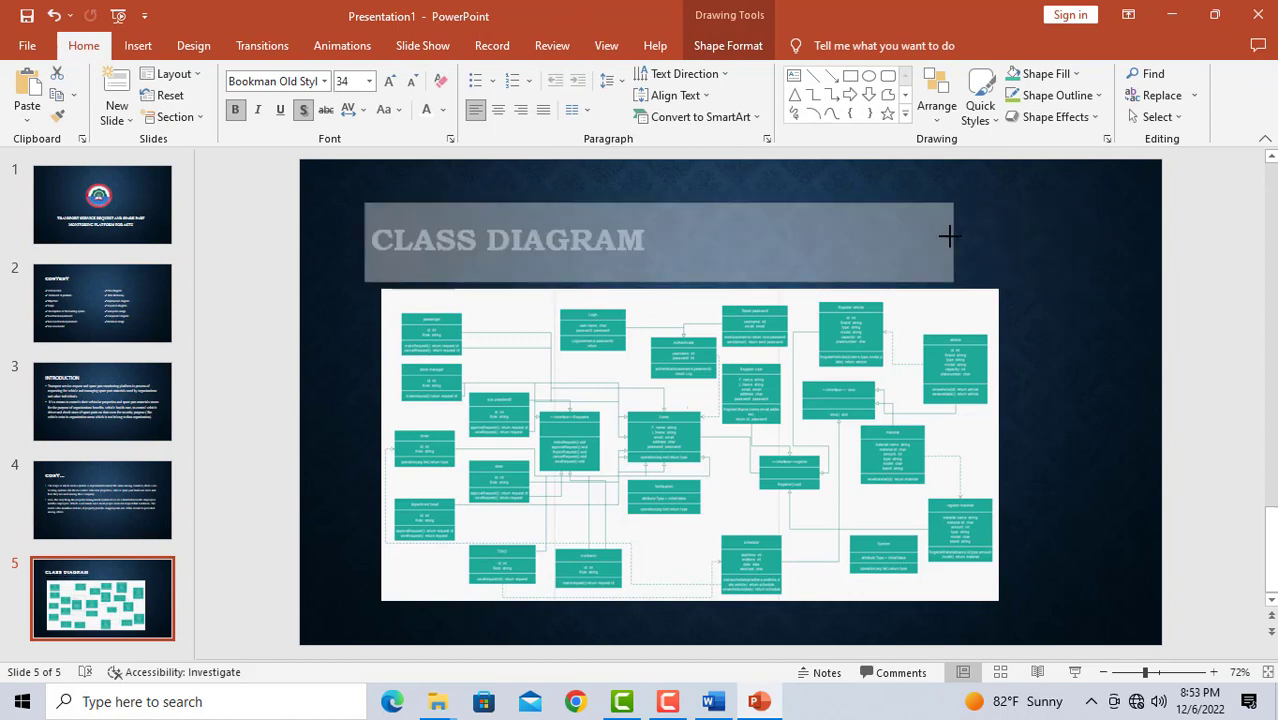
left_click_drag(500, 375, 490, 370)
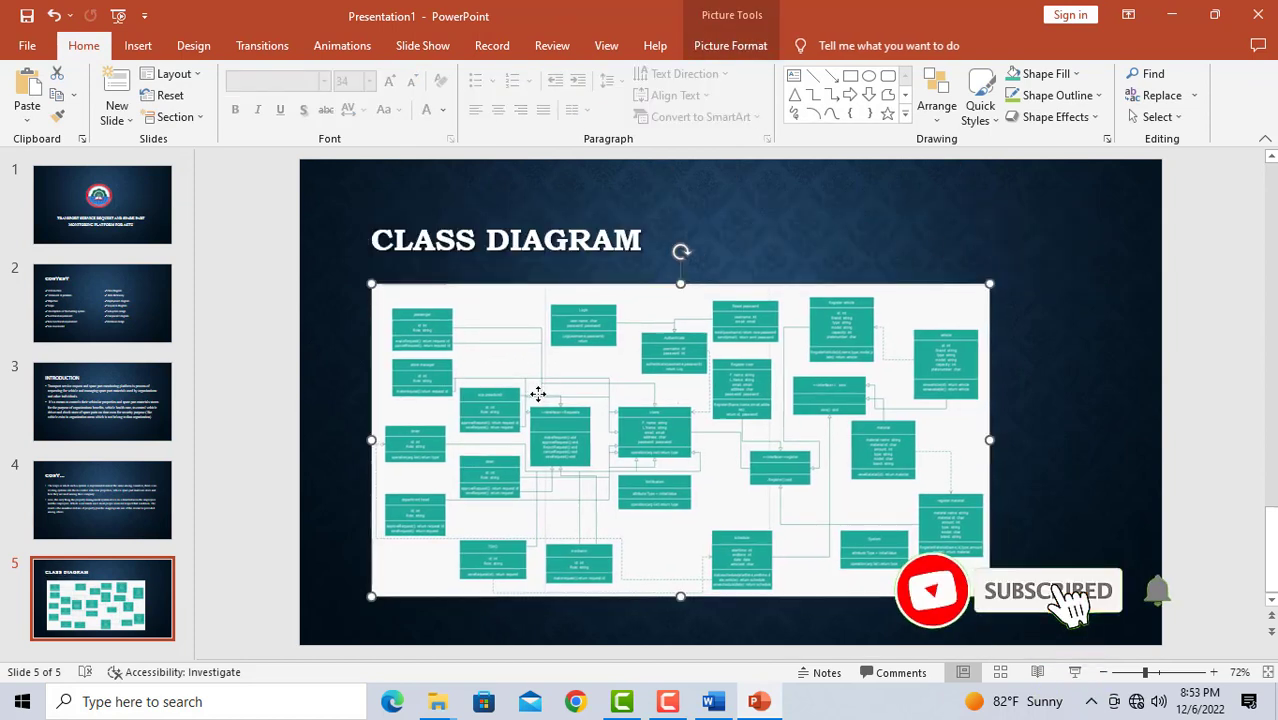
left_click(1074, 408)
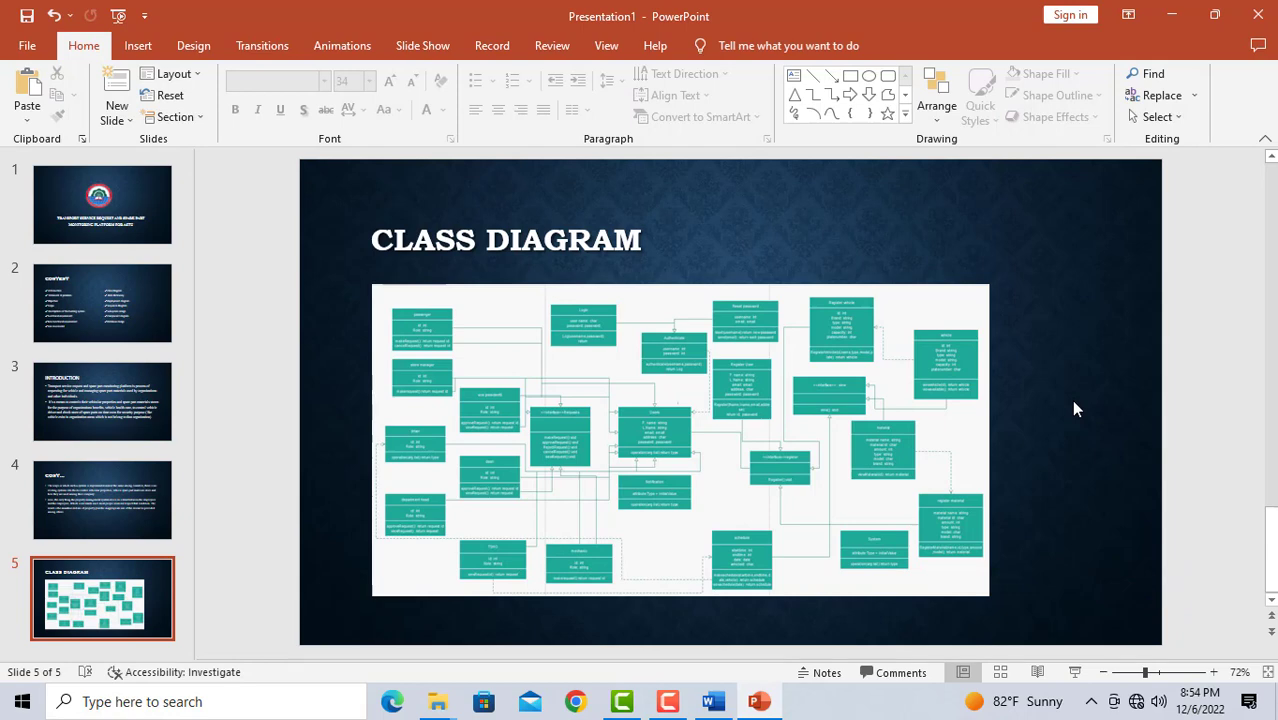
Add a Picture with Caption slide and insert the 'dep' image from Camera Roll.
left_click(121, 120)
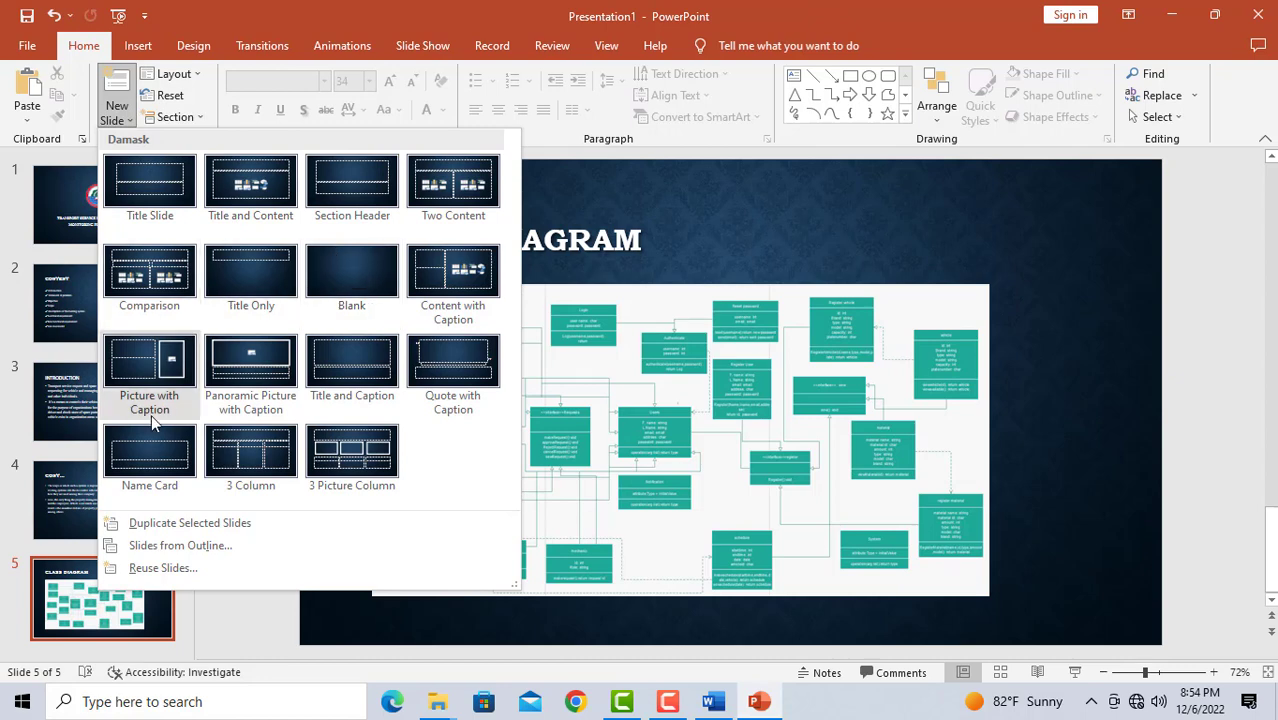
left_click(160, 380)
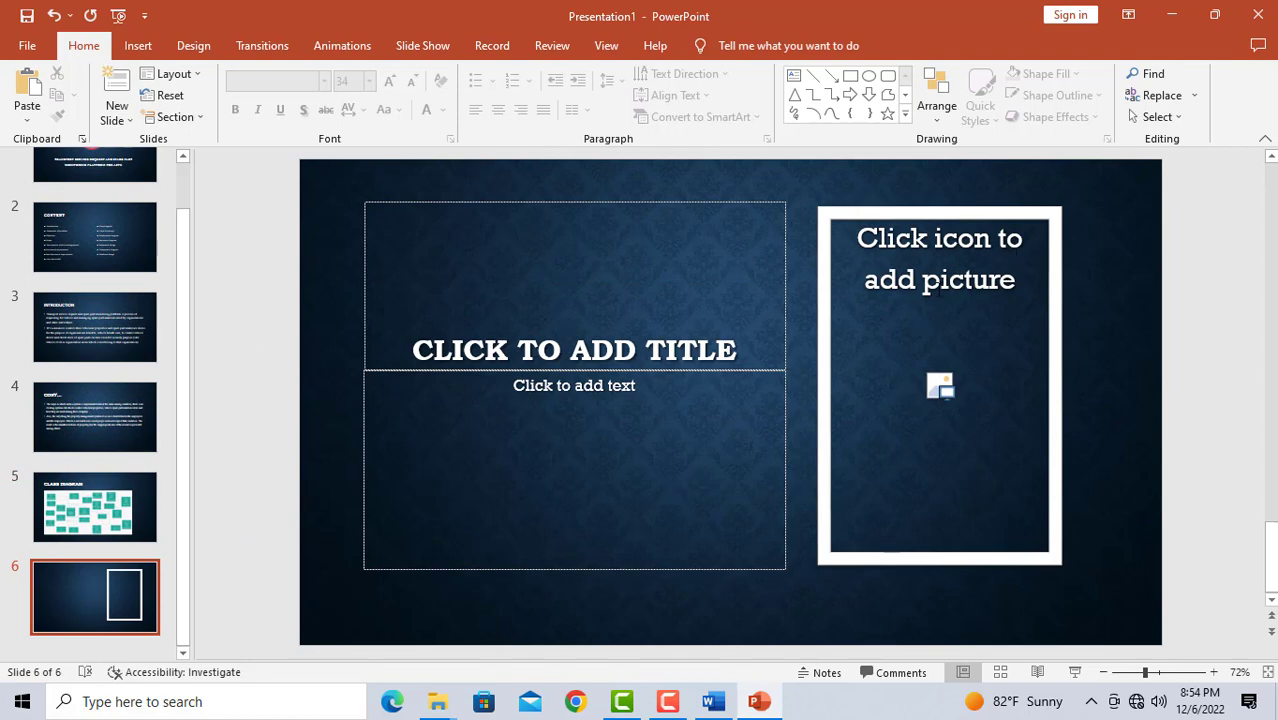
left_click(940, 386)
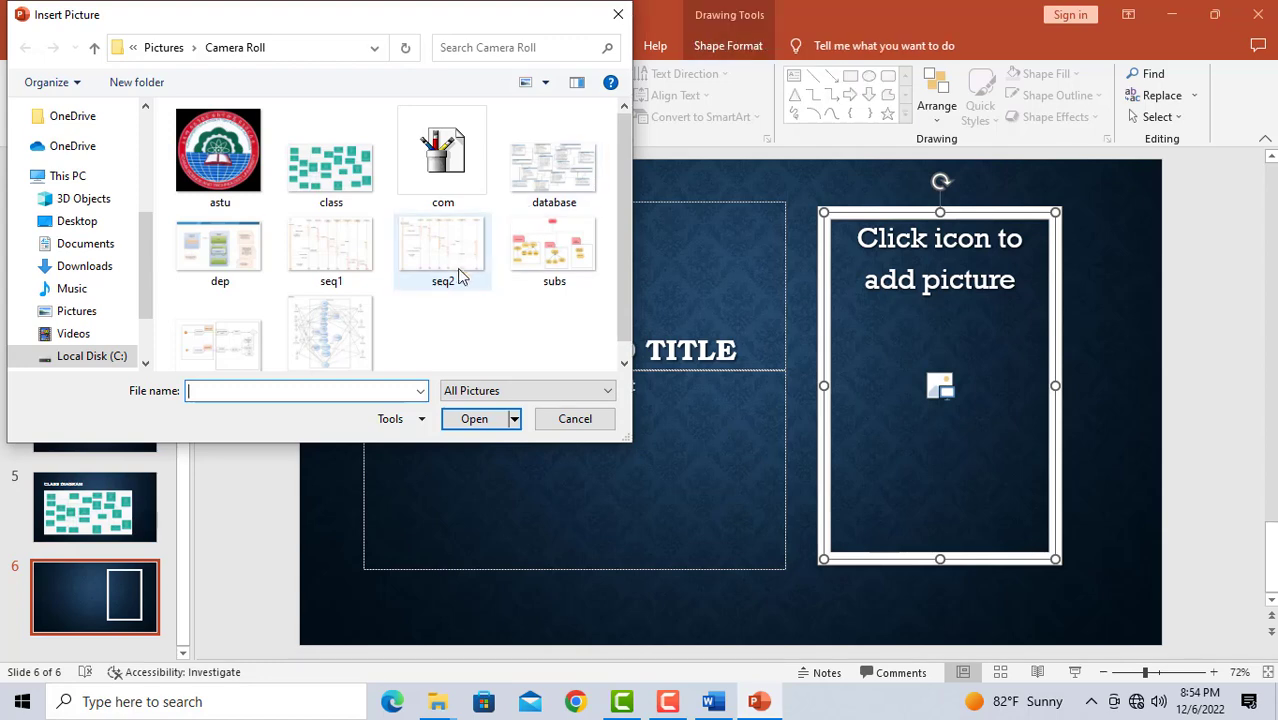
left_click(240, 255)
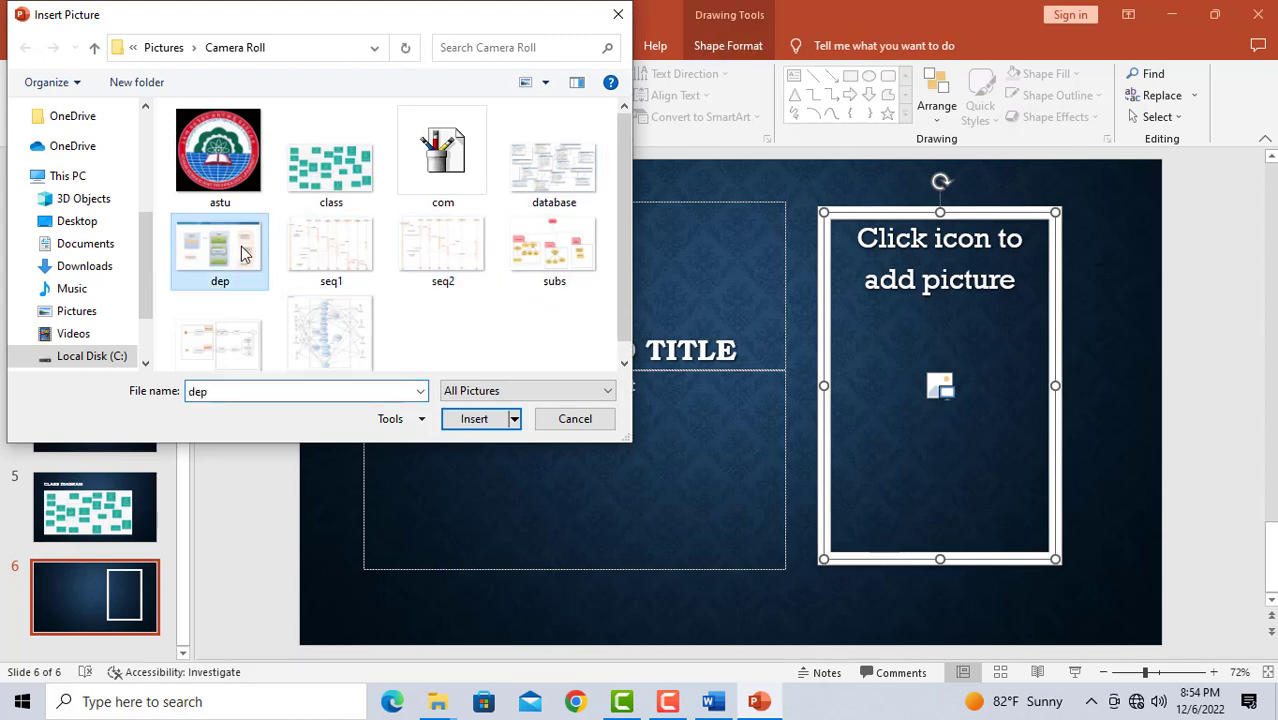
left_click(480, 418)
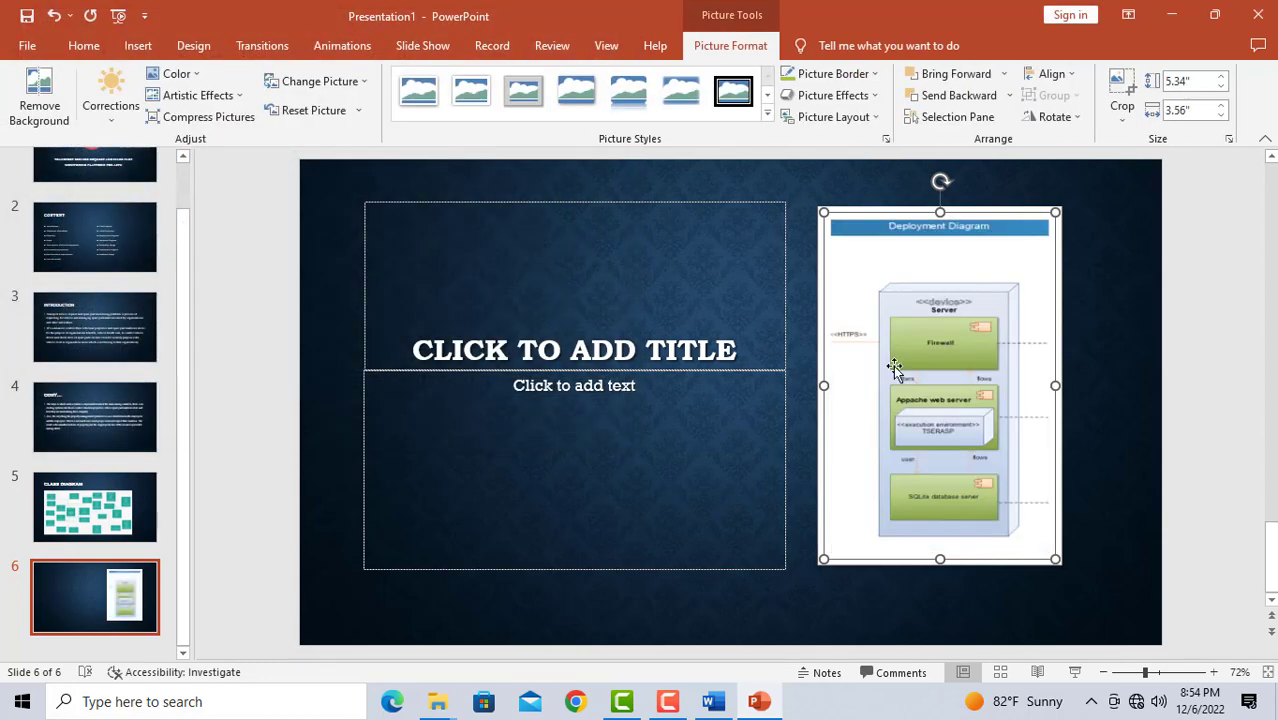
Title slide 6 "DEPLYMENT DIAGRAM", fixing a typo, and clear stray characters from the caption.
left_click(593, 343)
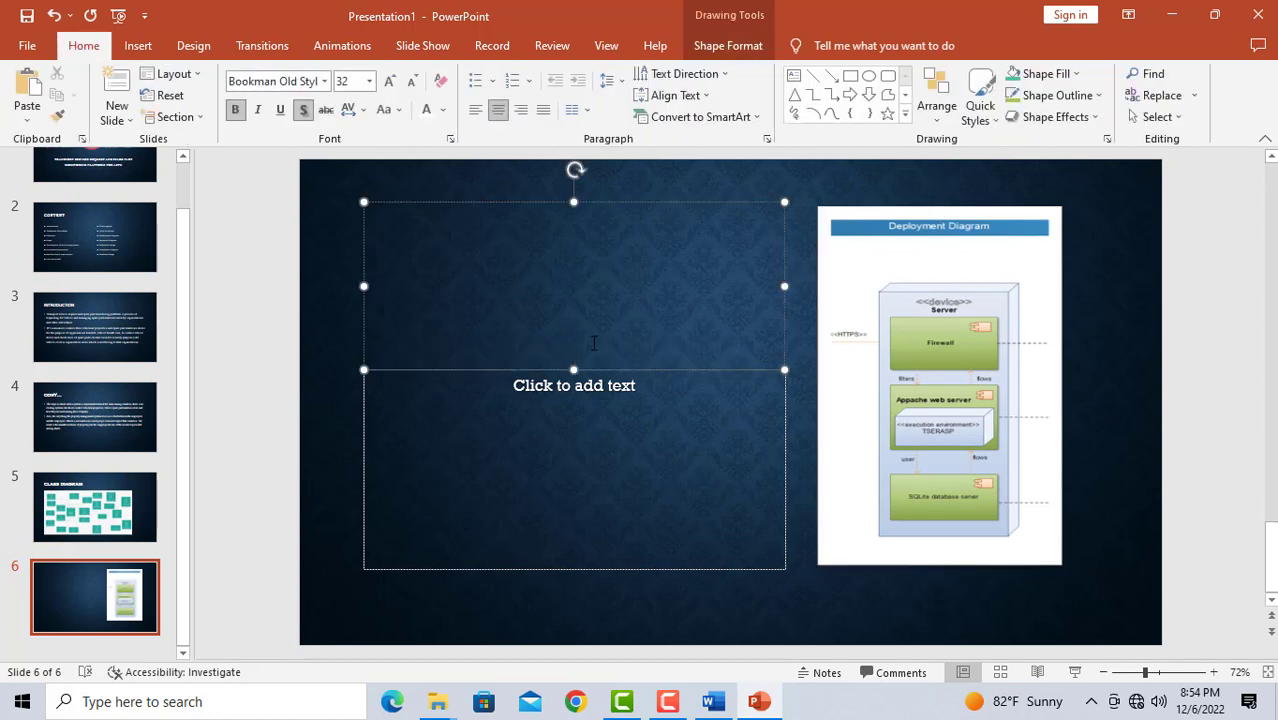
type("DEPLYM")
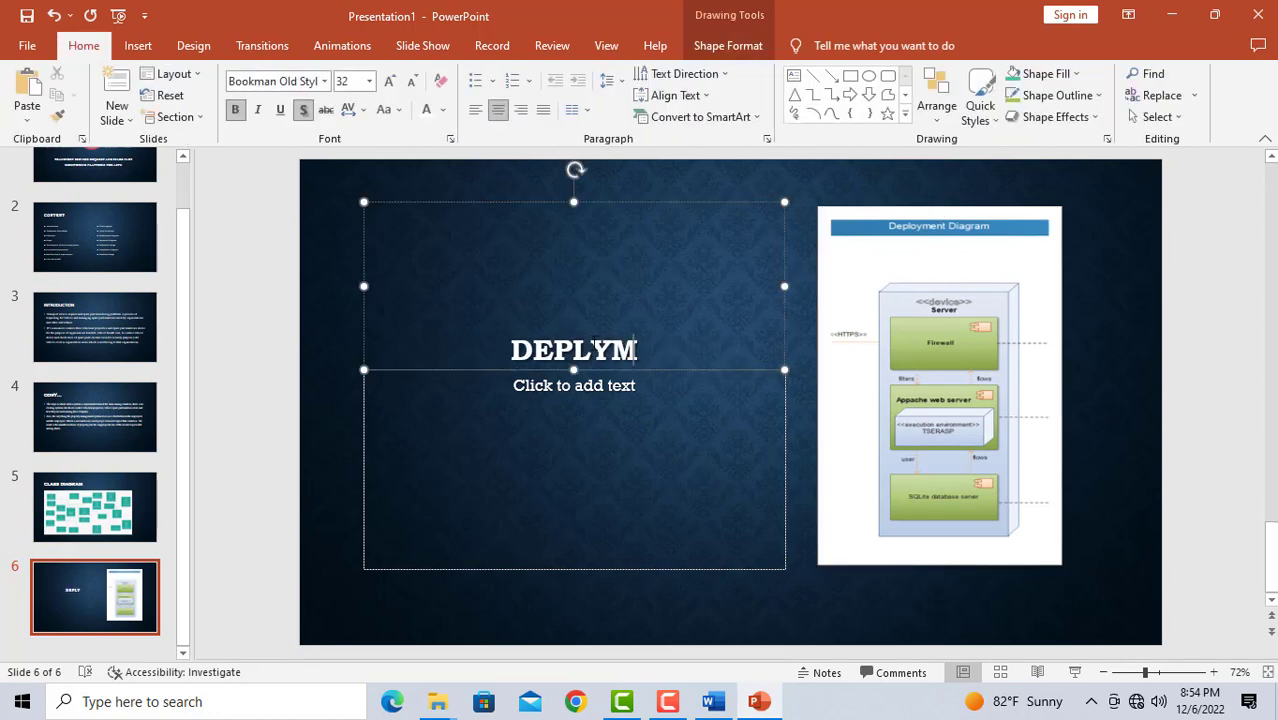
type("ENT DO")
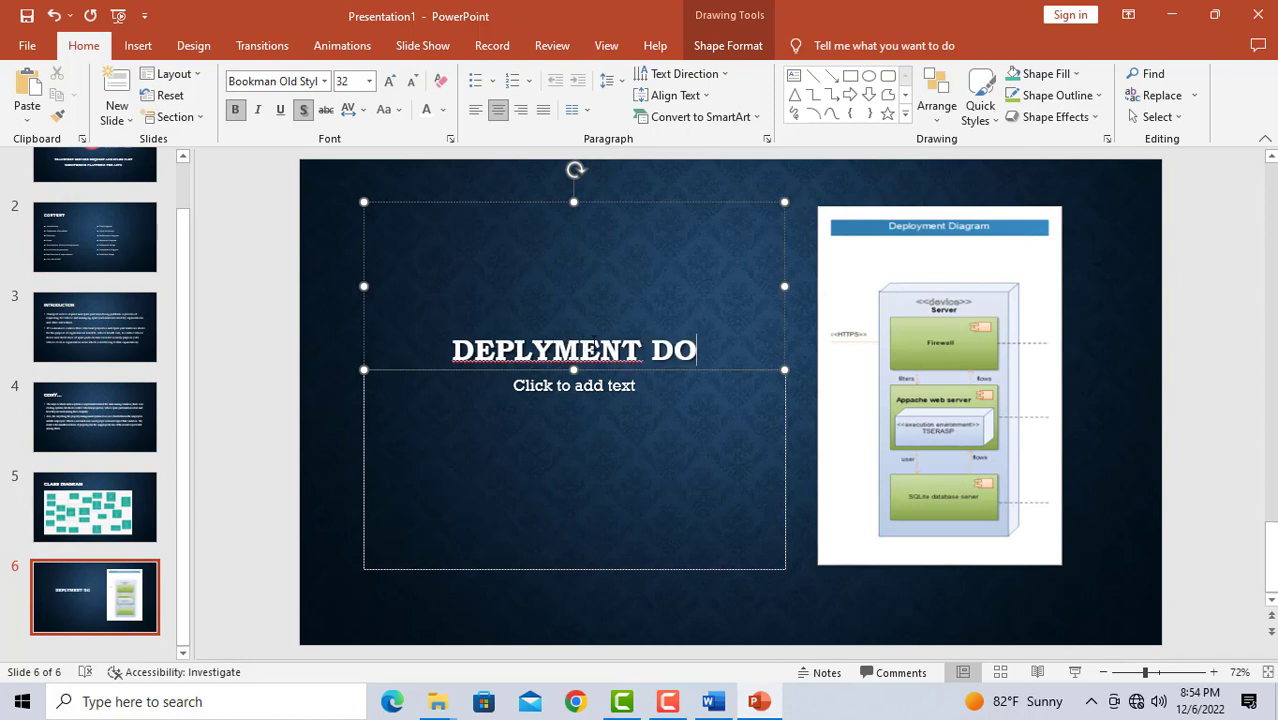
key("BackSpace")
type("IAGRAM")
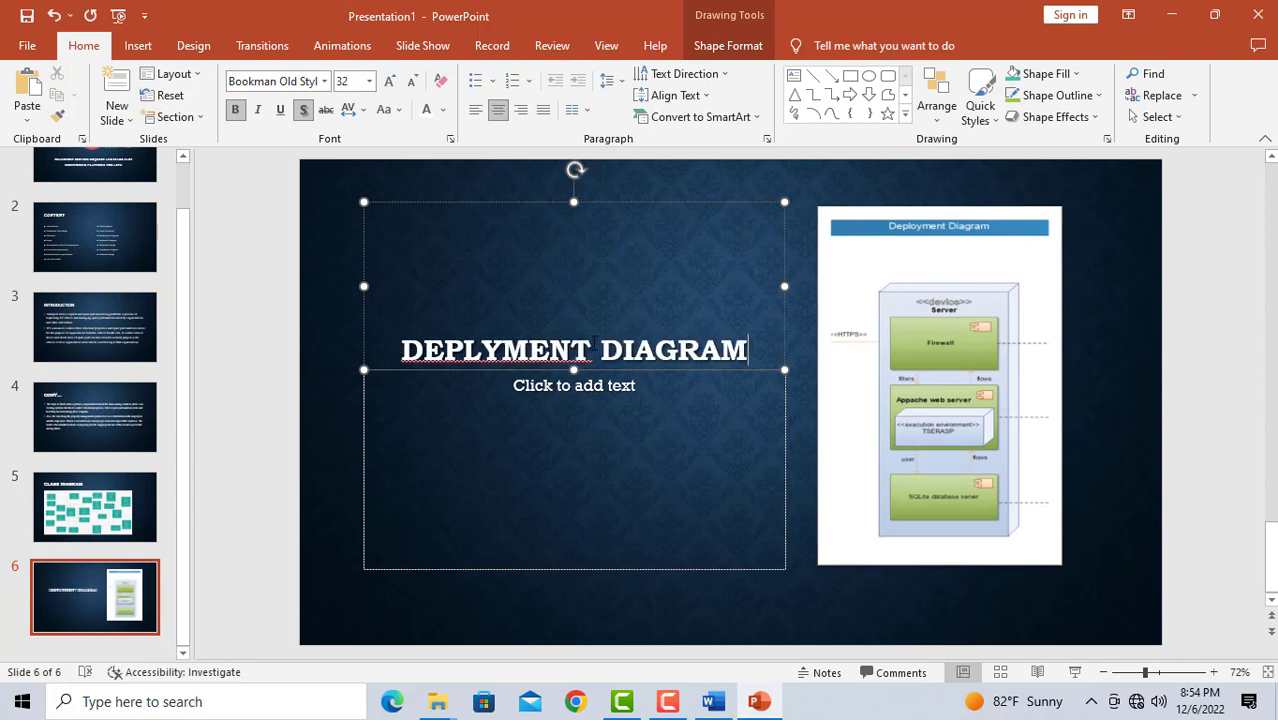
left_click(513, 398)
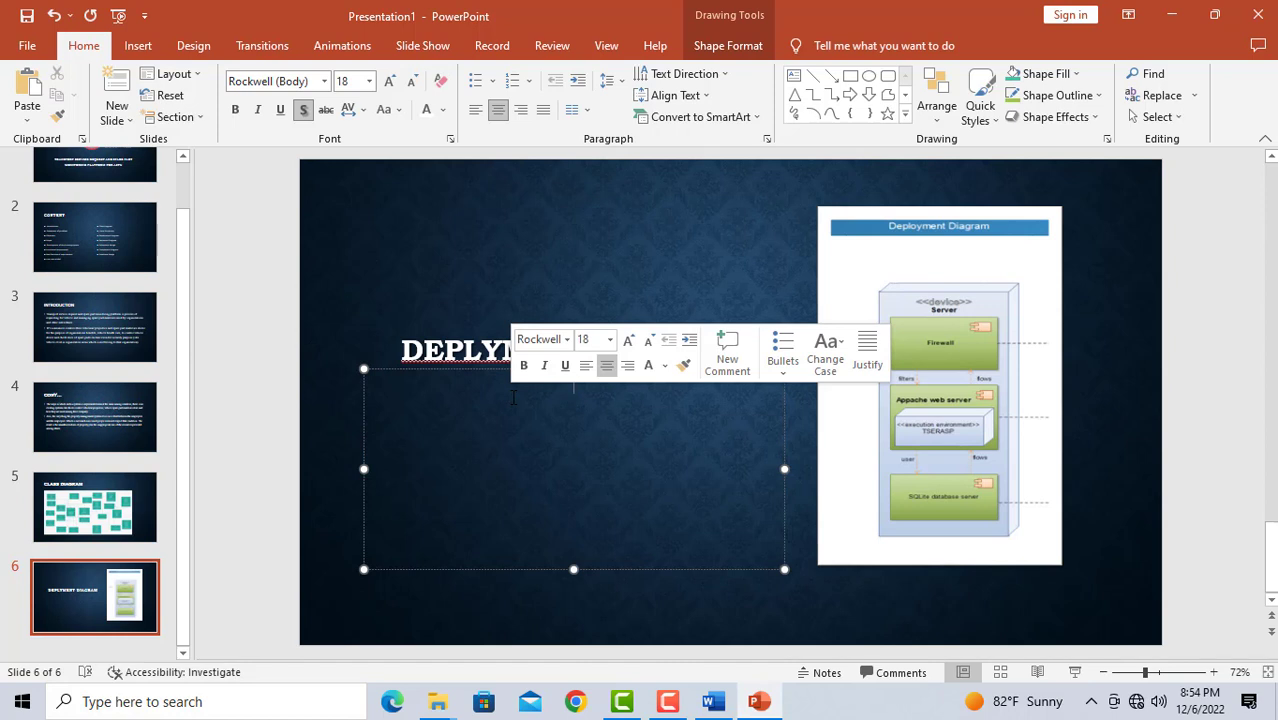
type("nb")
key("BackSpace")
key("BackSpace")
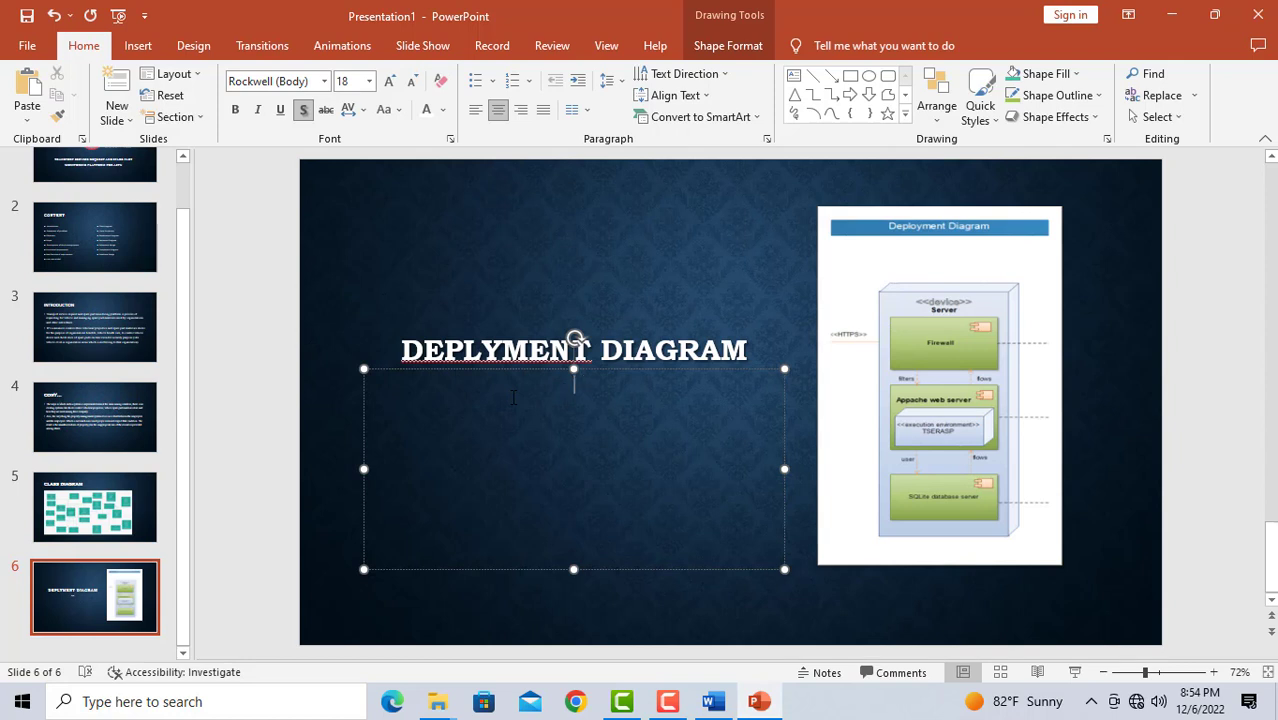
left_click(499, 278)
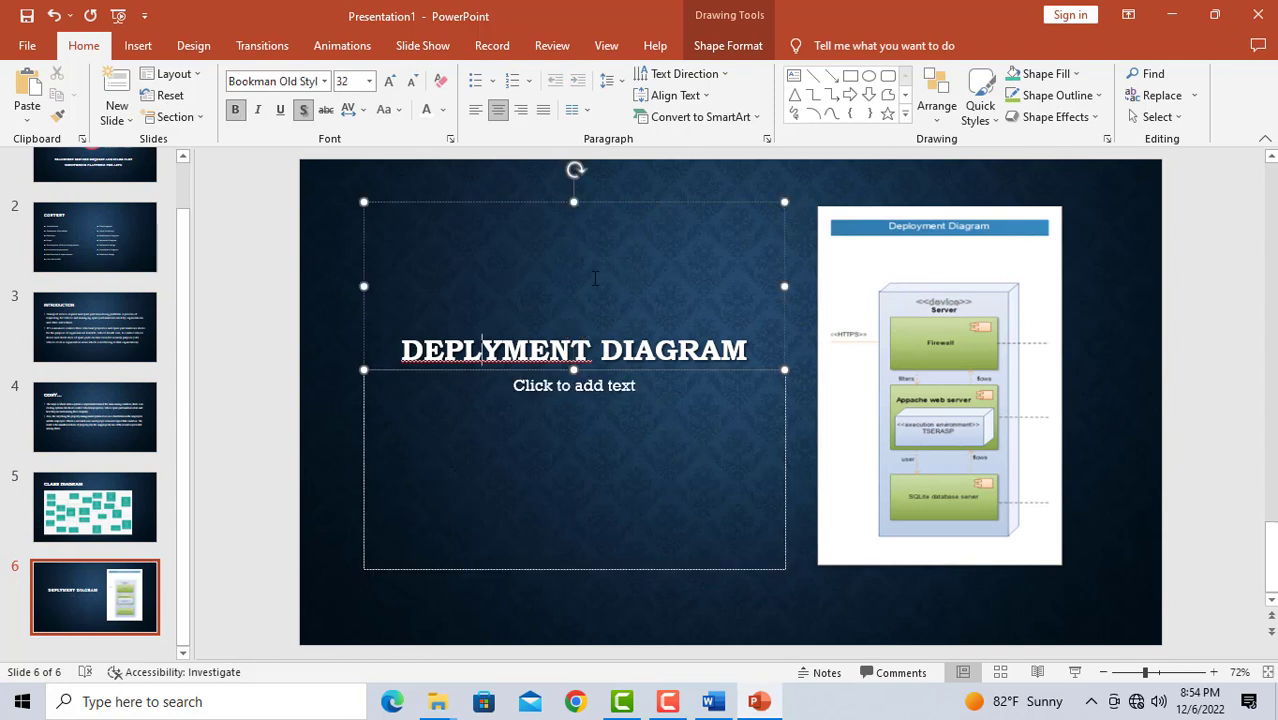
left_click(1093, 334)
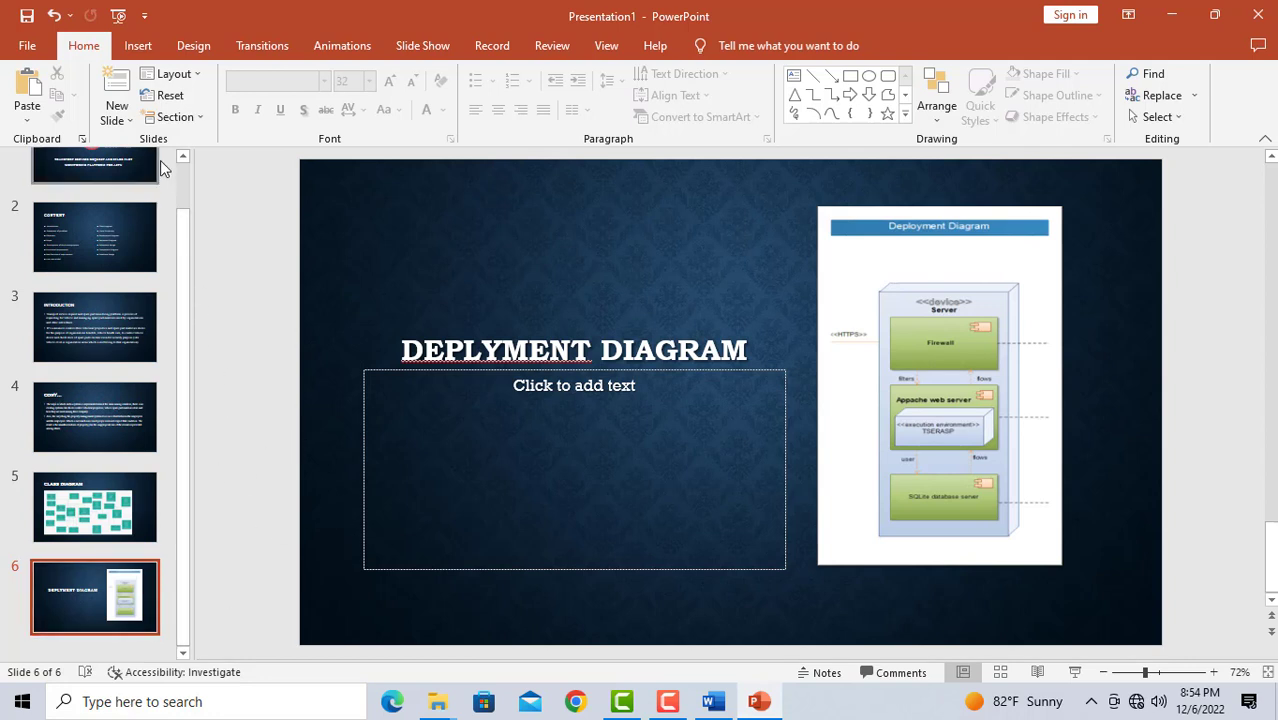
Append a blank Title and Content slide 7 and start editing its title placeholder.
left_click(124, 118)
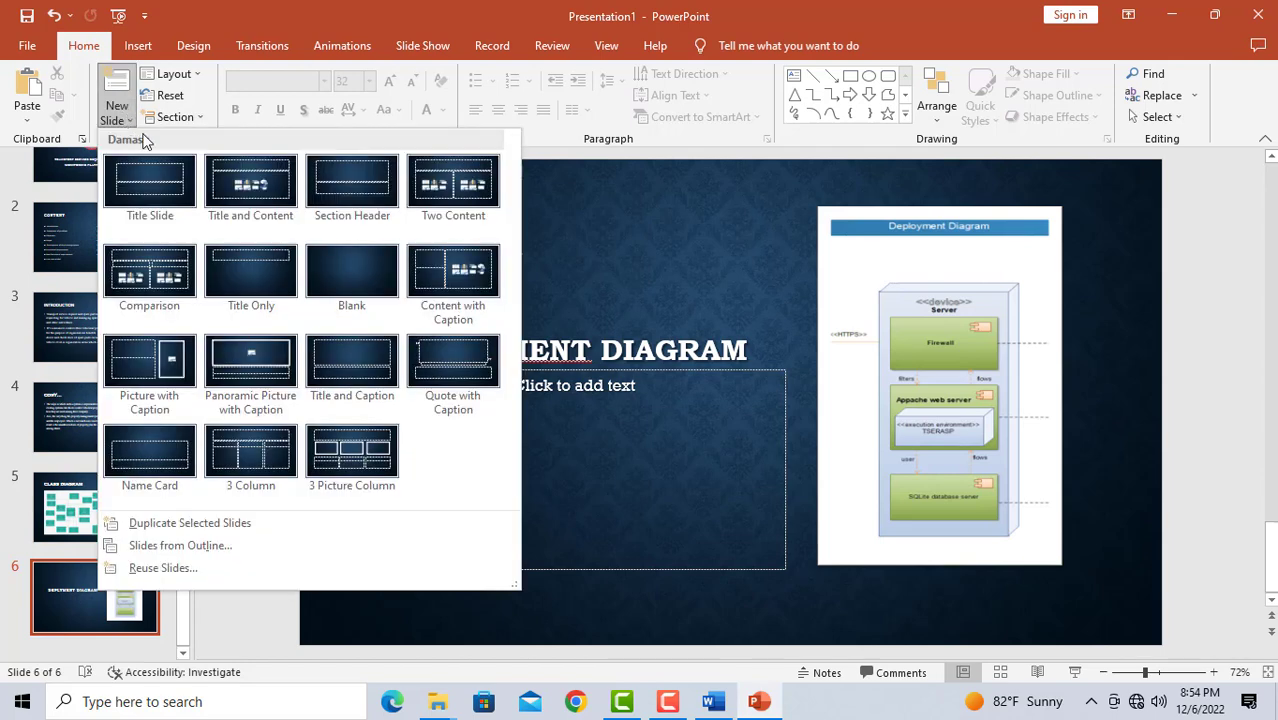
left_click(265, 215)
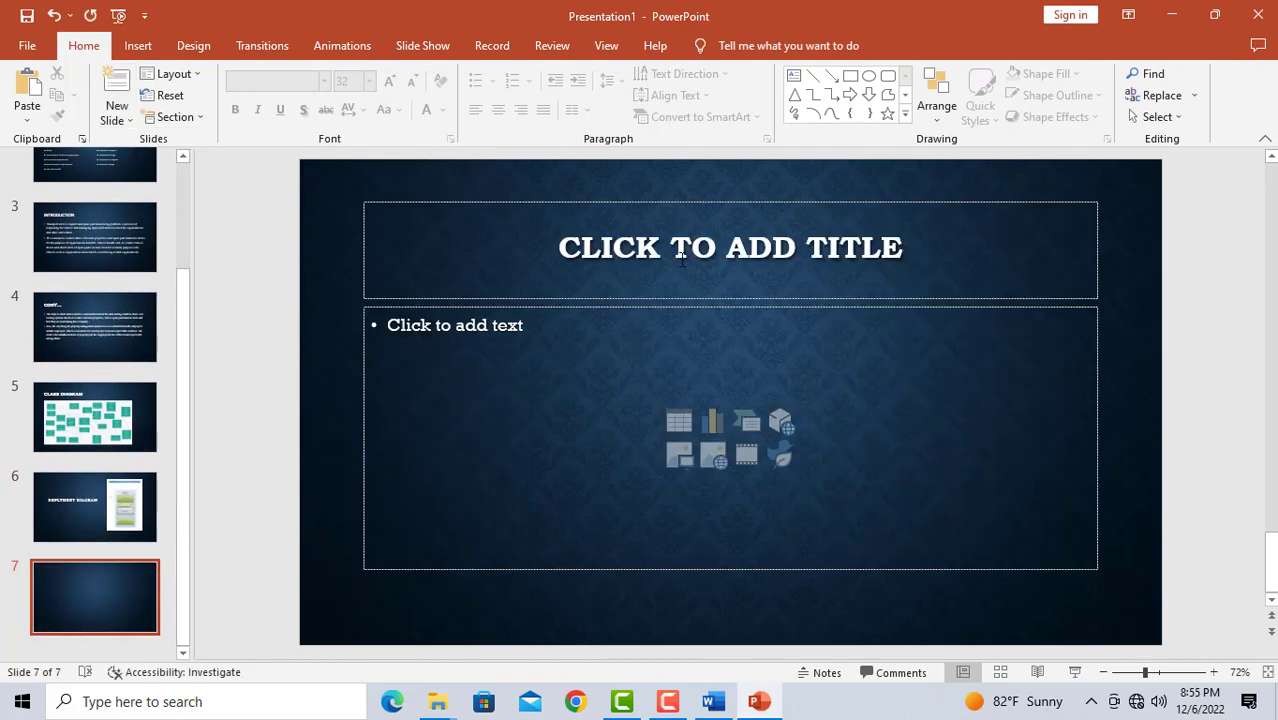
left_click(681, 258)
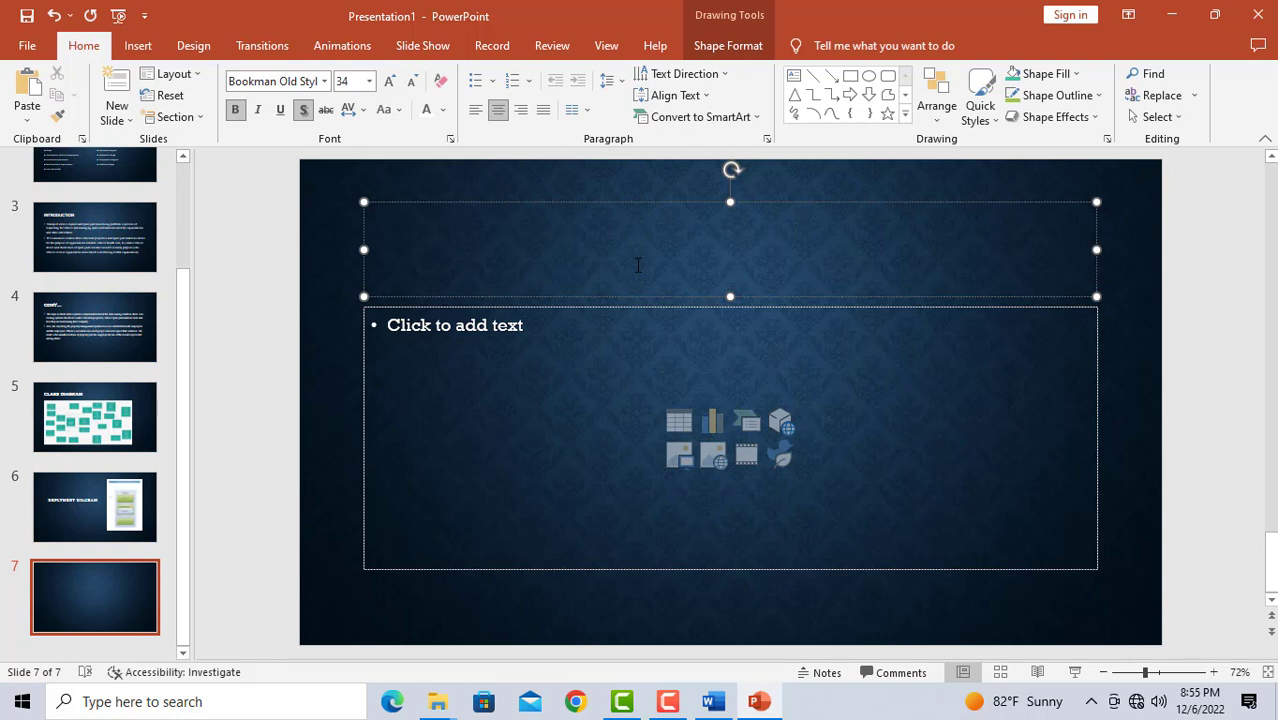
Title slide 7 'TEAM MEMBERS', correcting the missing E, and left-align the title.
type("TEAM ")
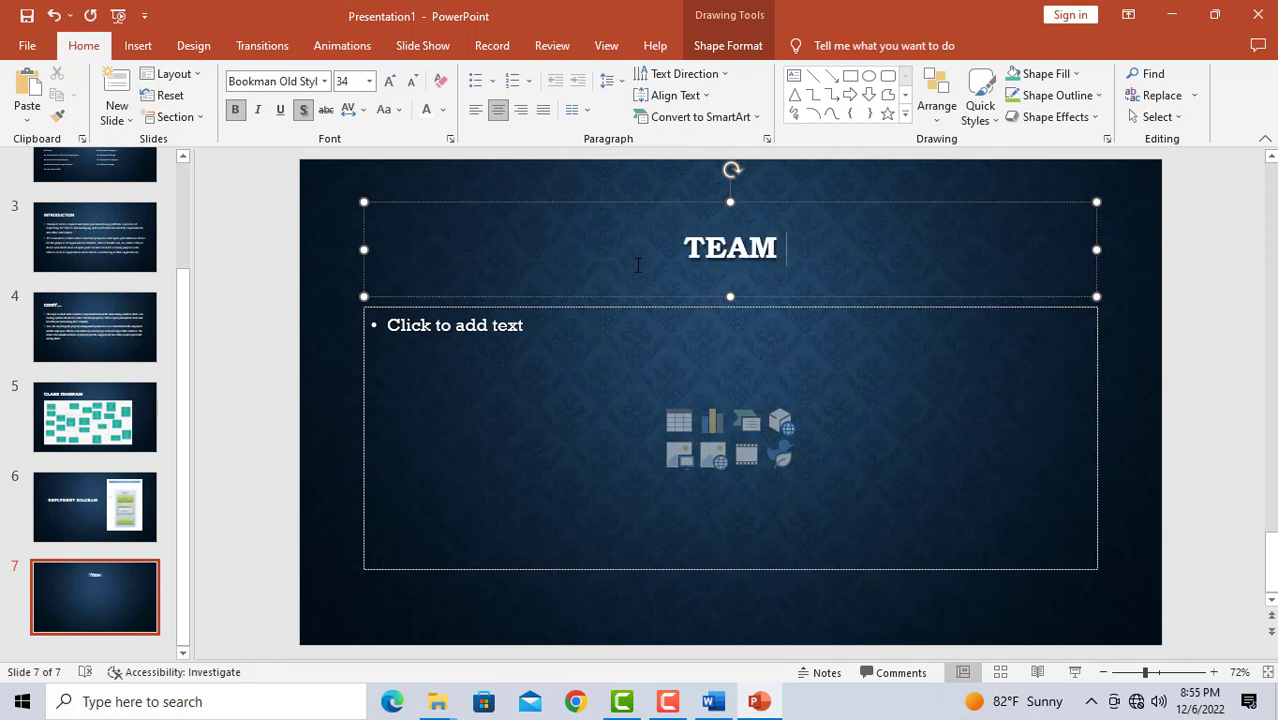
type("MMBER")
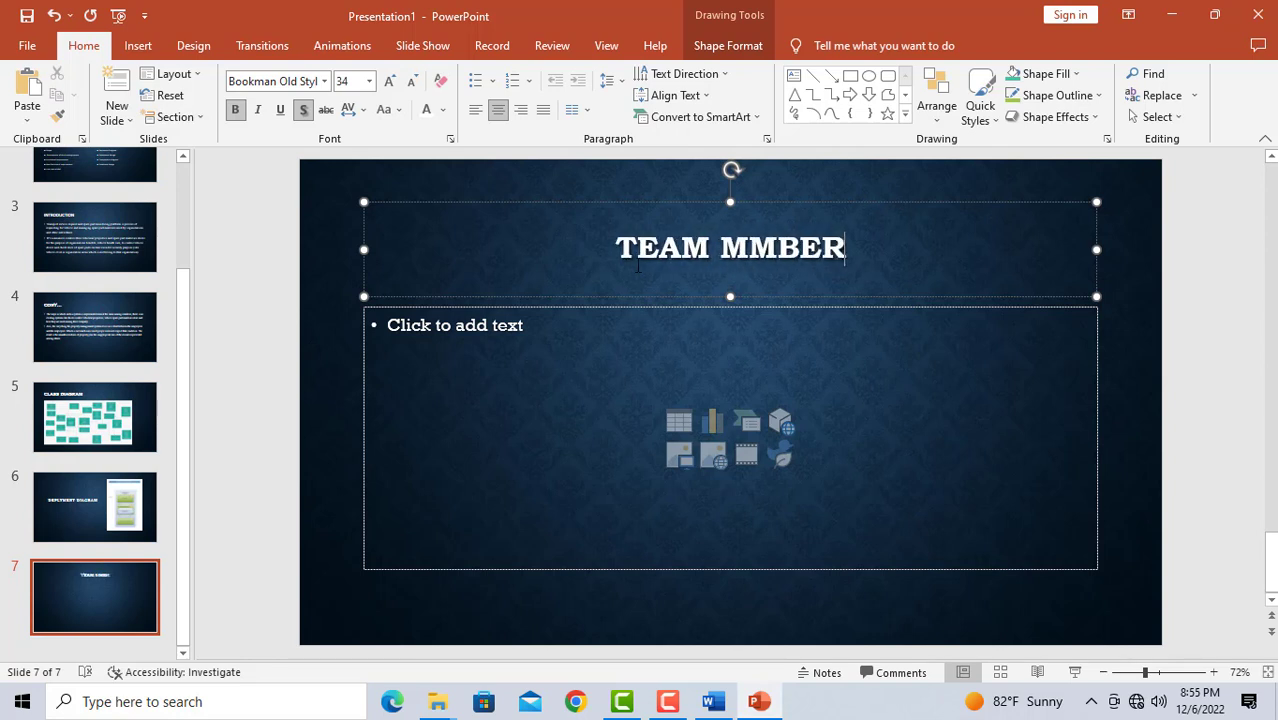
type("S")
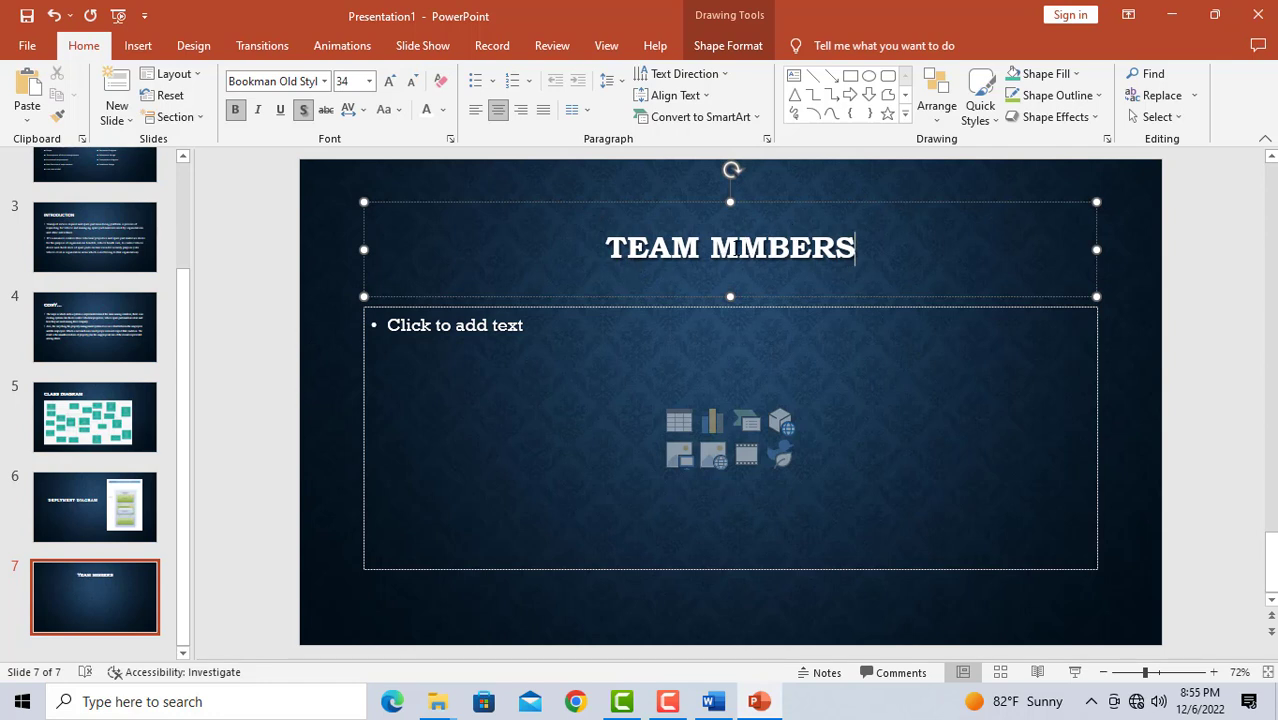
left_click(749, 260)
type("E")
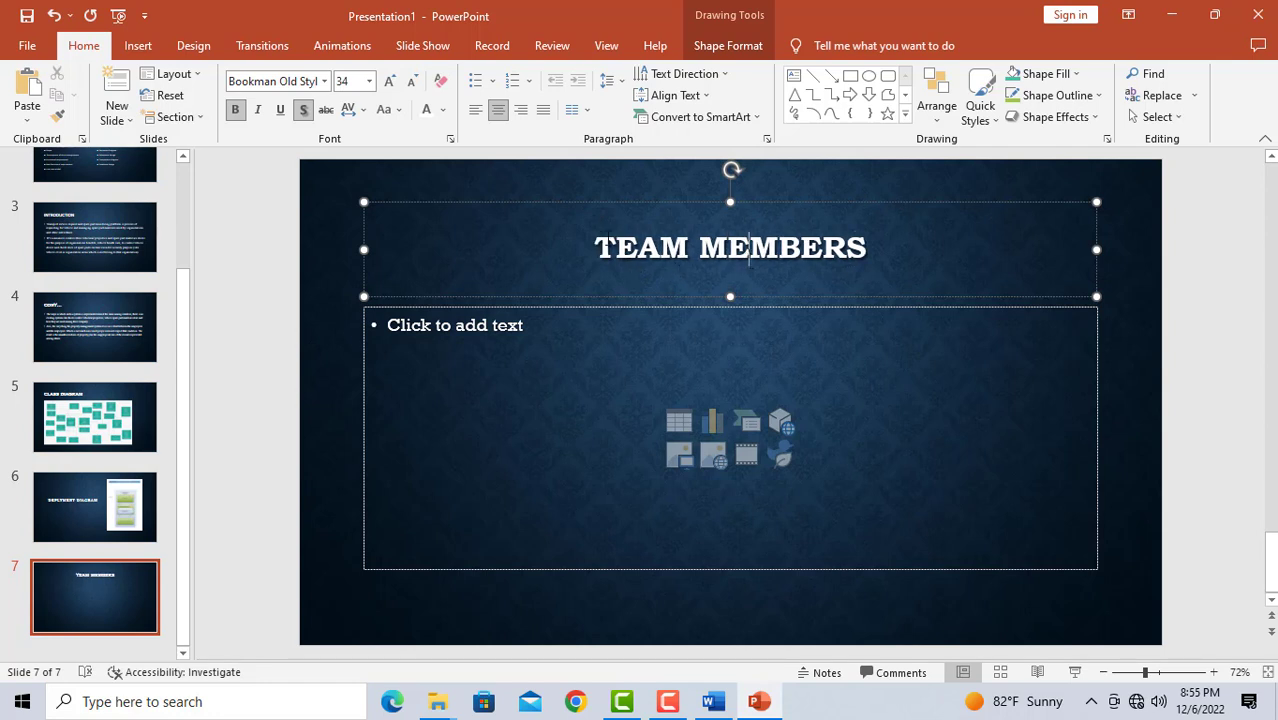
left_click(598, 240)
left_click(475, 109)
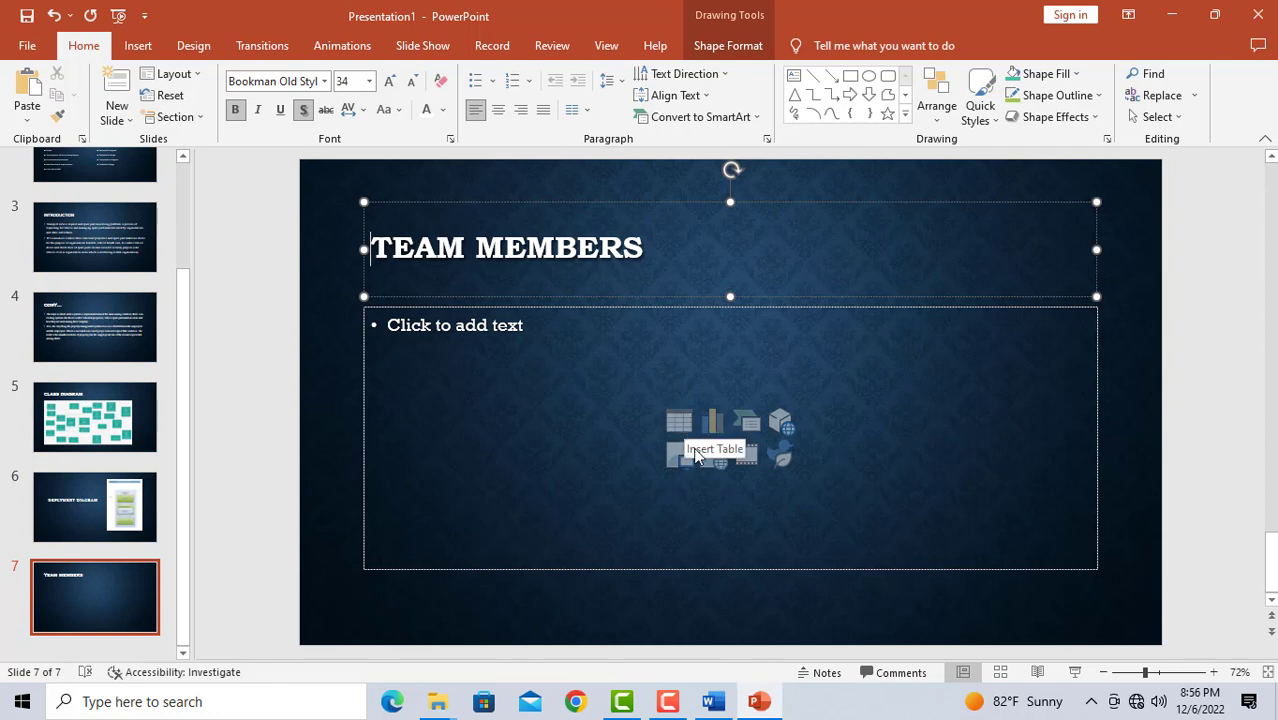
Insert a 6-column by 5-row table into slide 7's content placeholder.
left_click(681, 428)
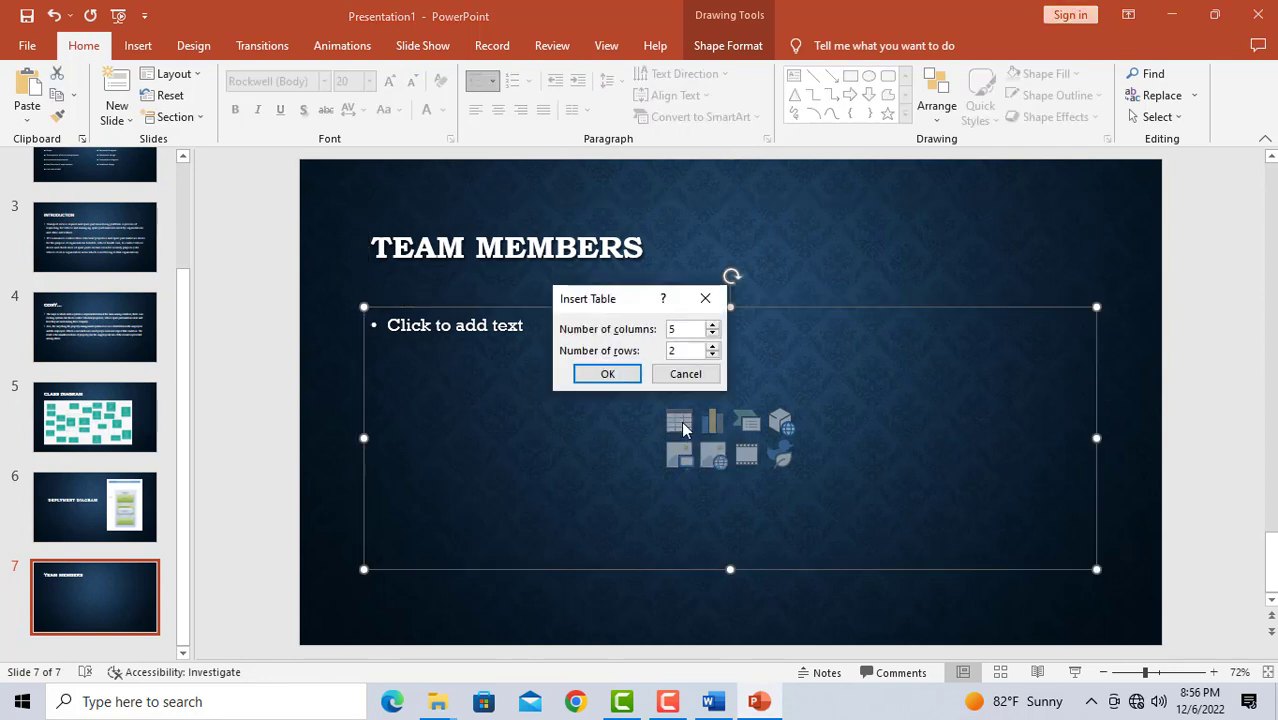
left_click(695, 330)
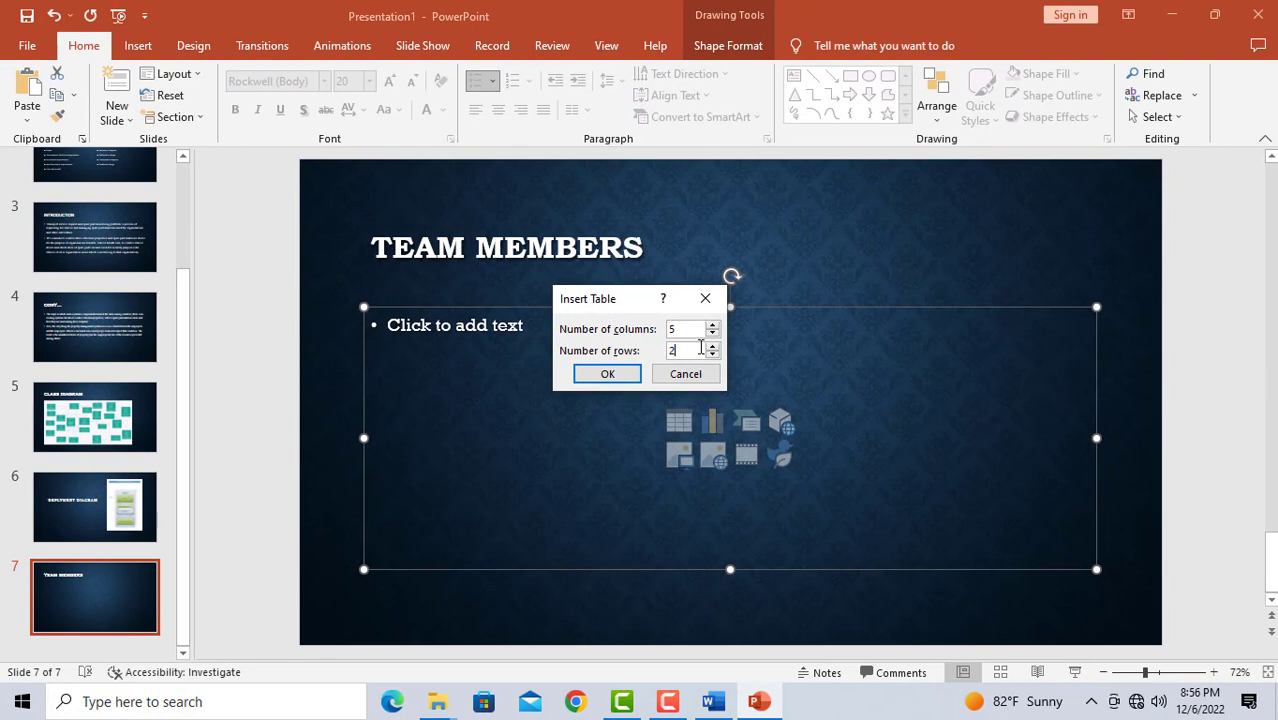
left_click(713, 347)
left_click(712, 326)
left_click(712, 334)
left_click(712, 334)
left_click(712, 346)
left_click(712, 325)
left_click(712, 345)
left_click(630, 374)
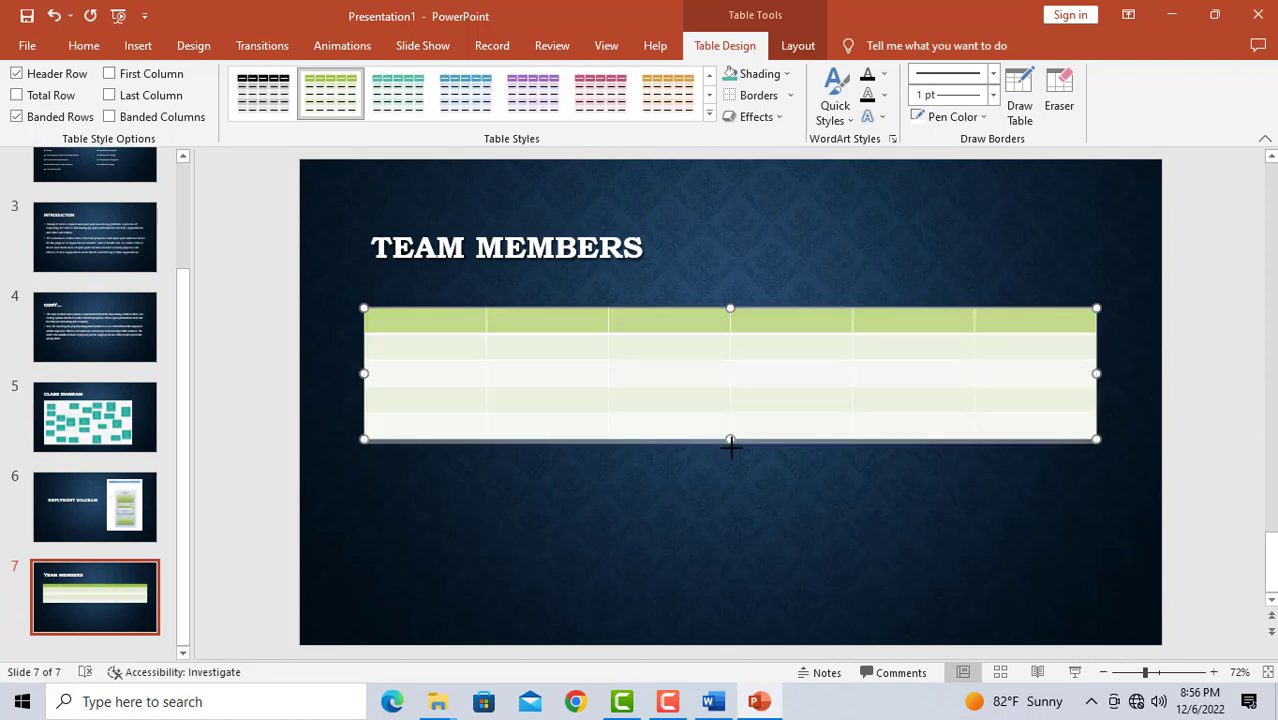
Resize the table to make it taller and narrower.
left_click_drag(728, 441, 729, 480)
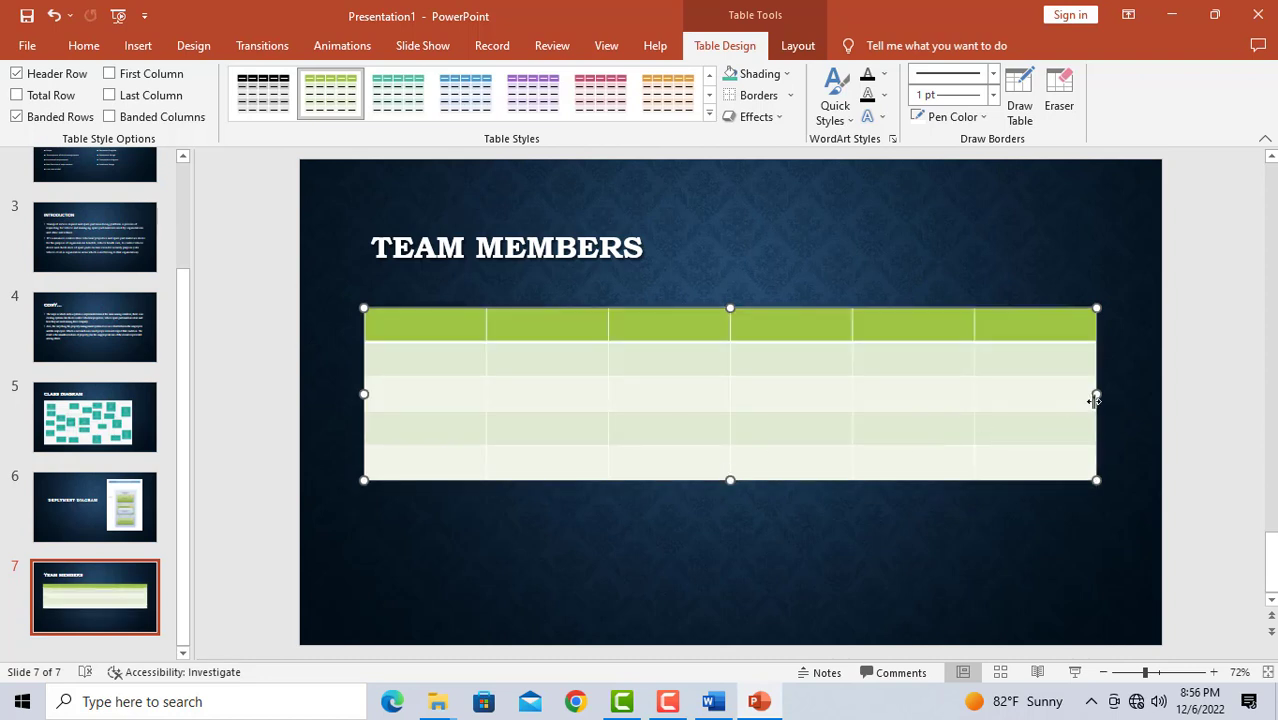
left_click_drag(1096, 394, 963, 430)
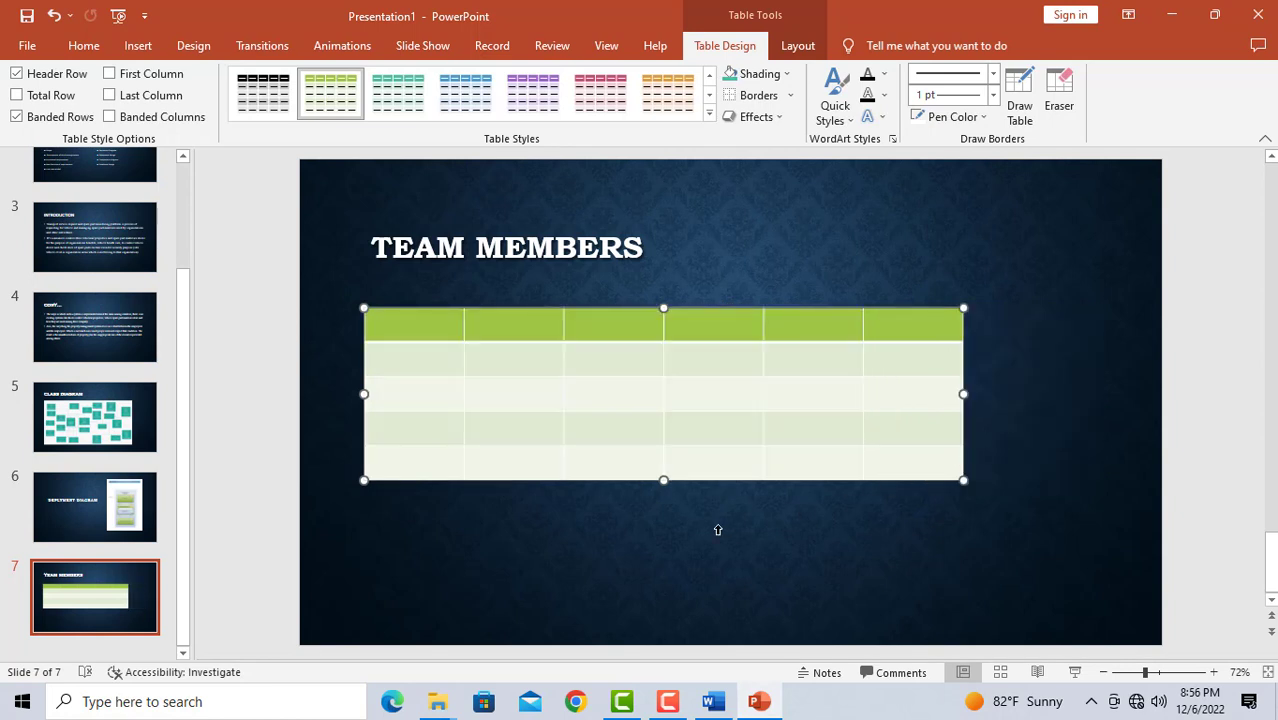
left_click_drag(665, 481, 664, 518)
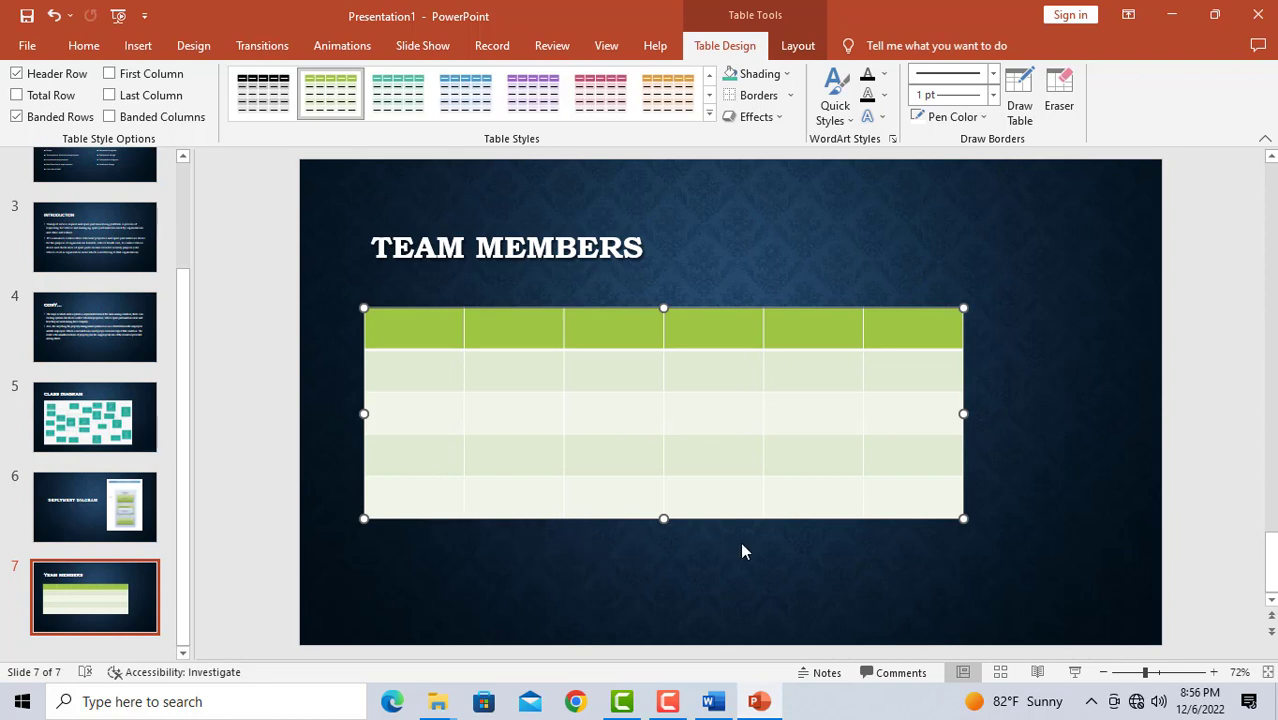
Add two new rows using Insert Below, bringing the table to seven rows.
left_click(572, 510)
key("Left")
key("Left")
right_click(615, 496)
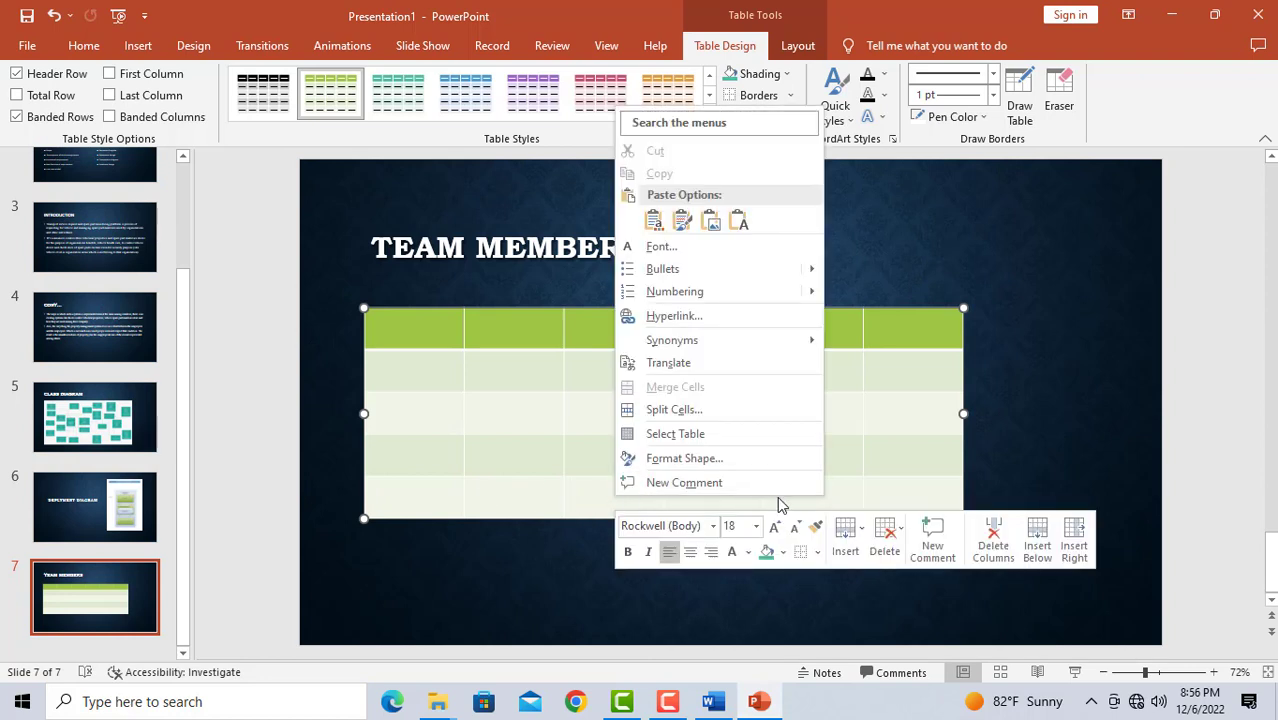
left_click(1026, 558)
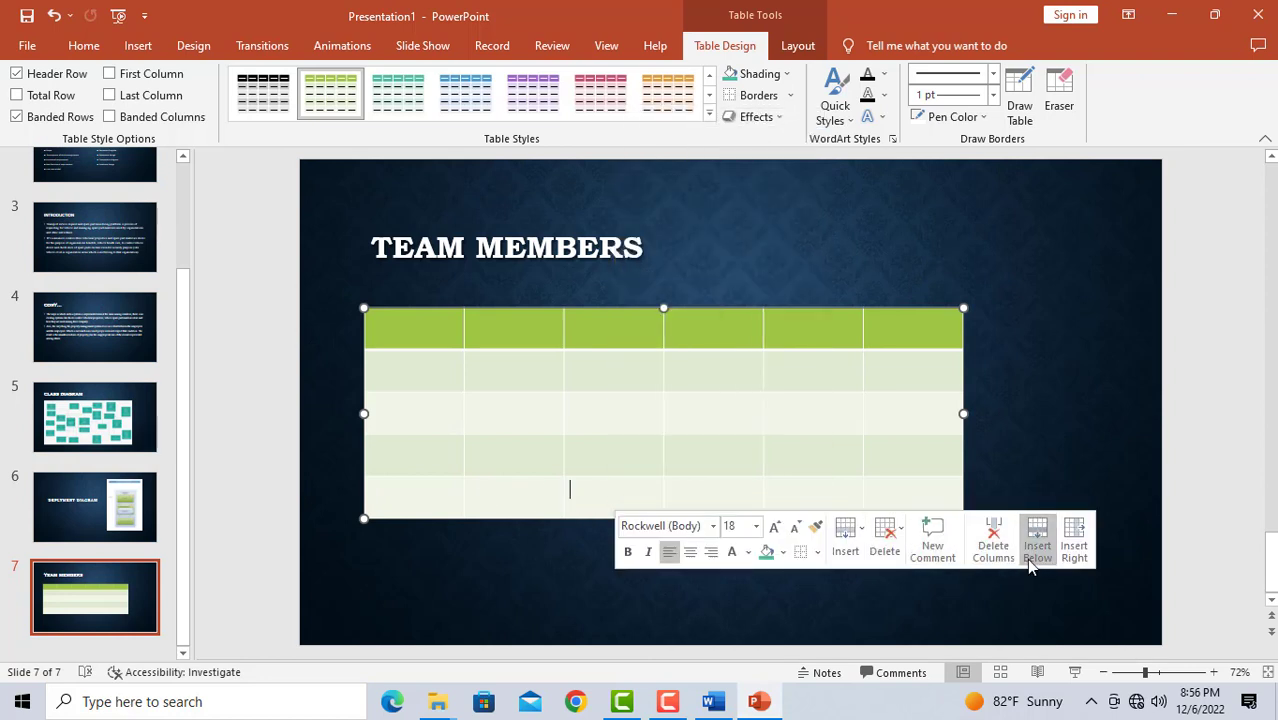
left_click(759, 594)
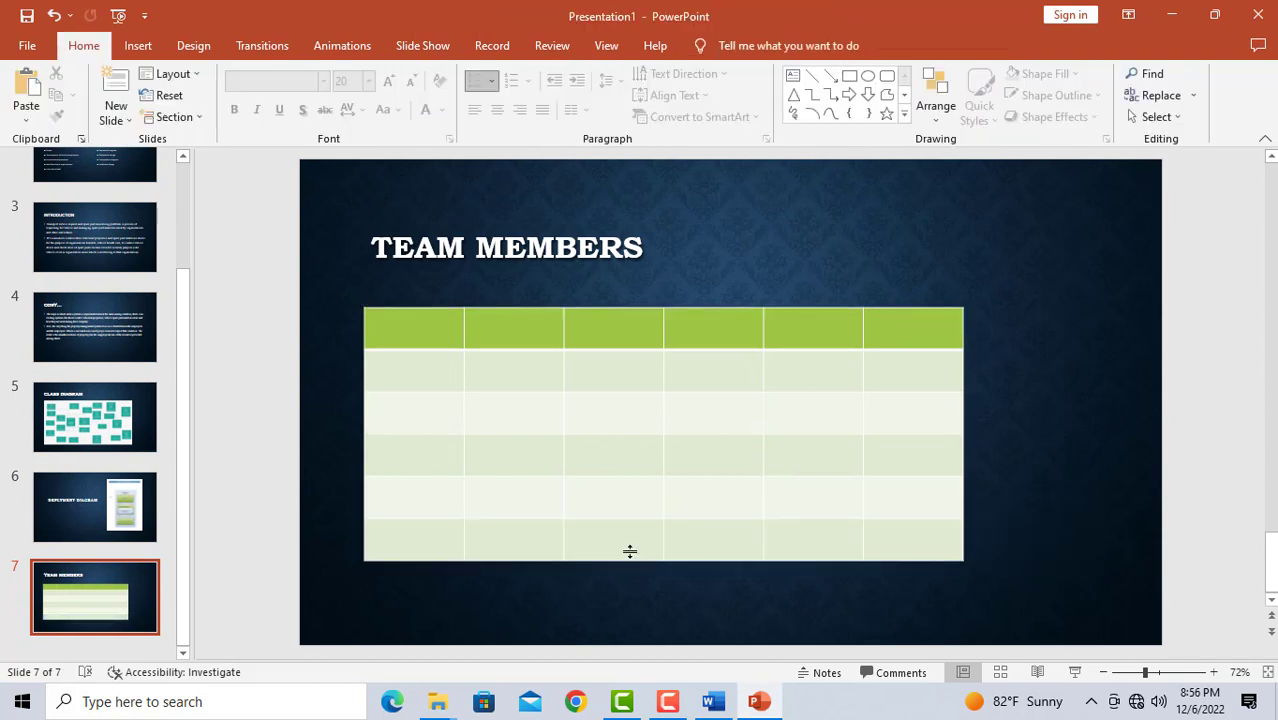
left_click(618, 461)
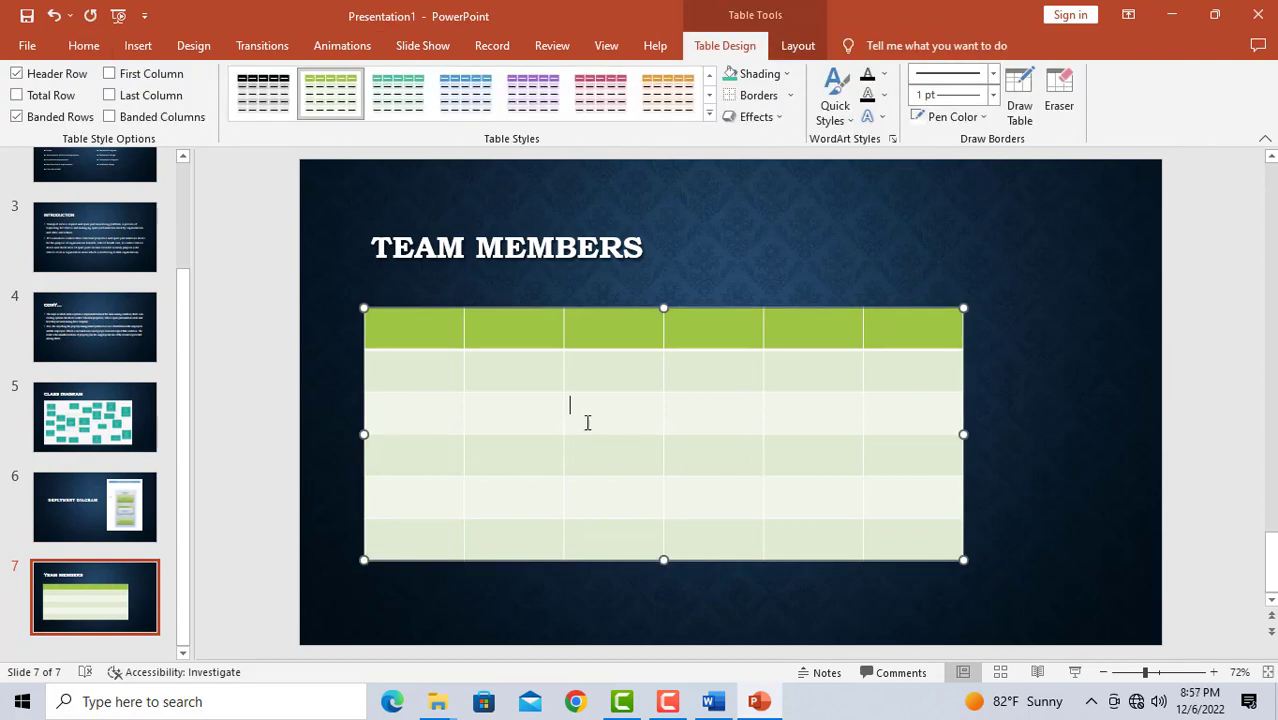
left_click(524, 417)
left_click(450, 412)
right_click(631, 412)
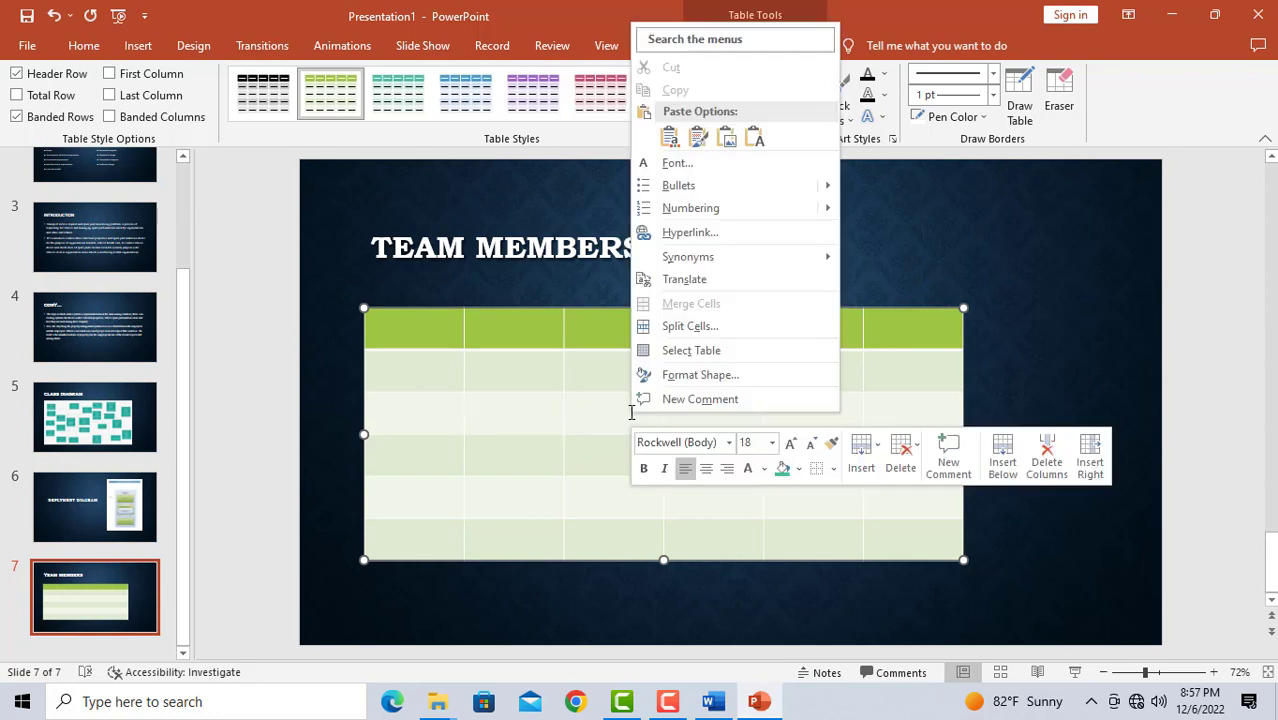
left_click(1010, 474)
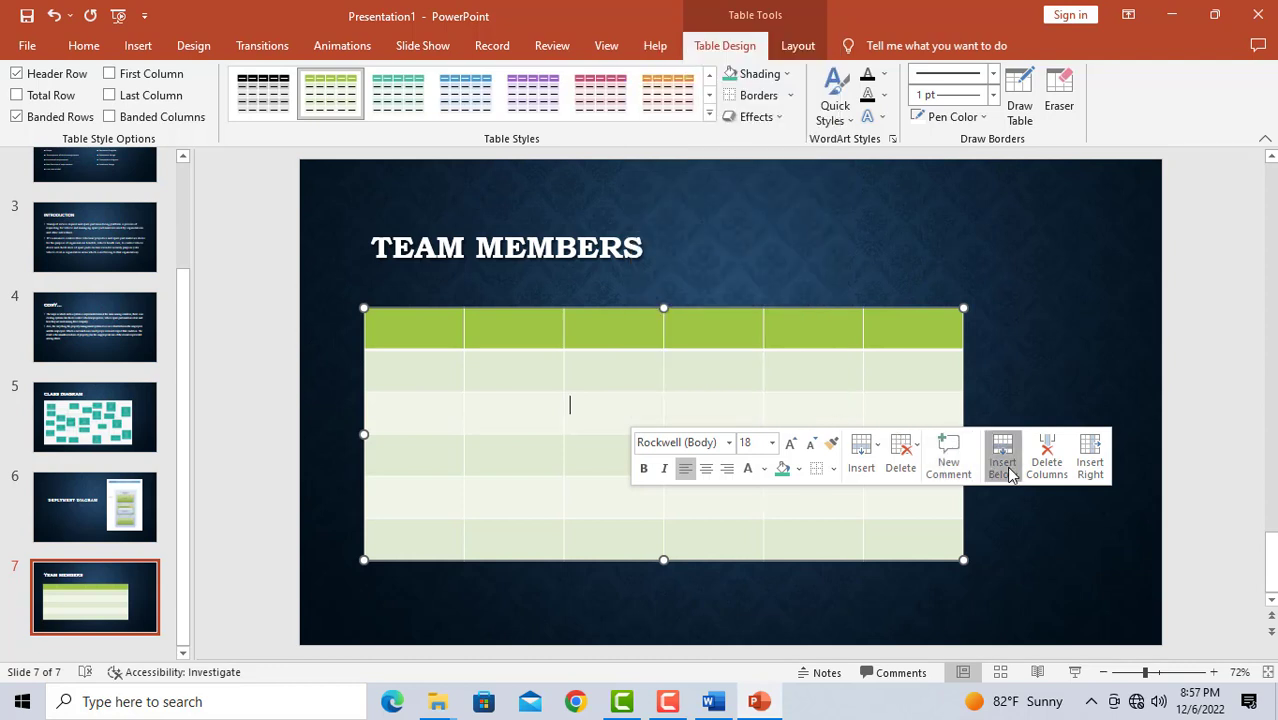
left_click(540, 444)
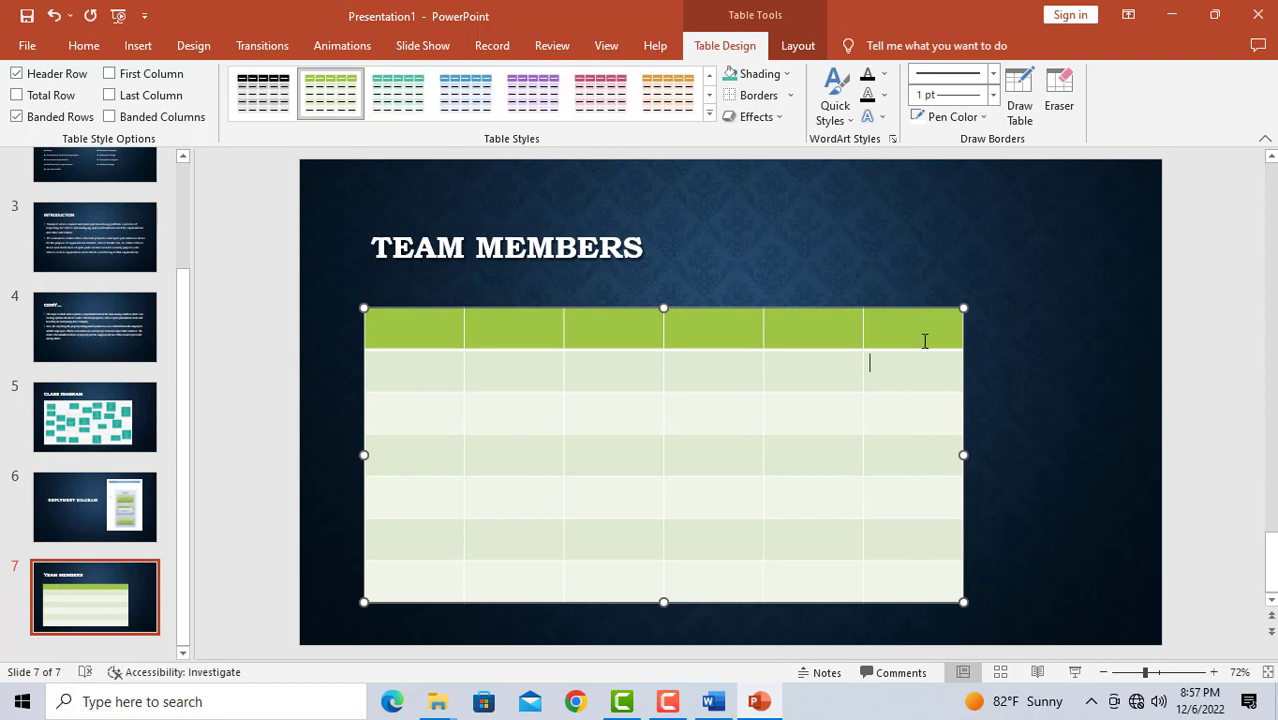
Add a seventh column to the right of the last column.
left_click(911, 428)
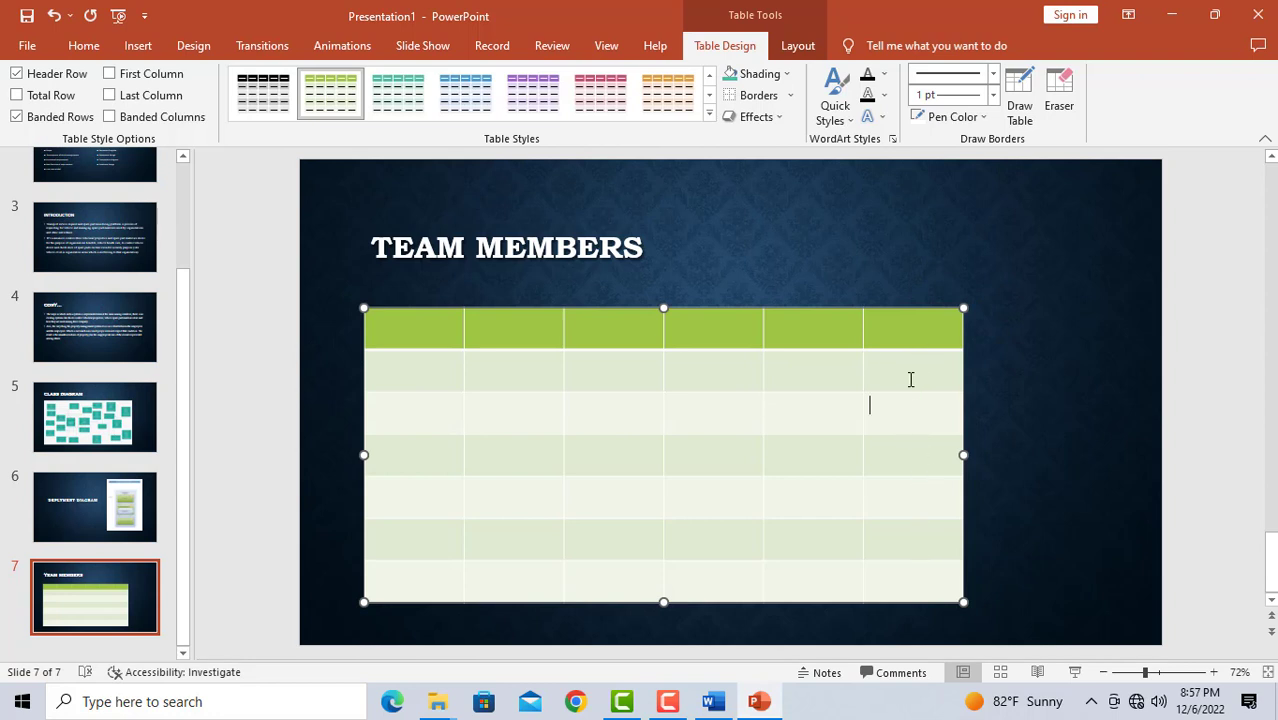
left_click(920, 493)
left_click(894, 450)
right_click(894, 450)
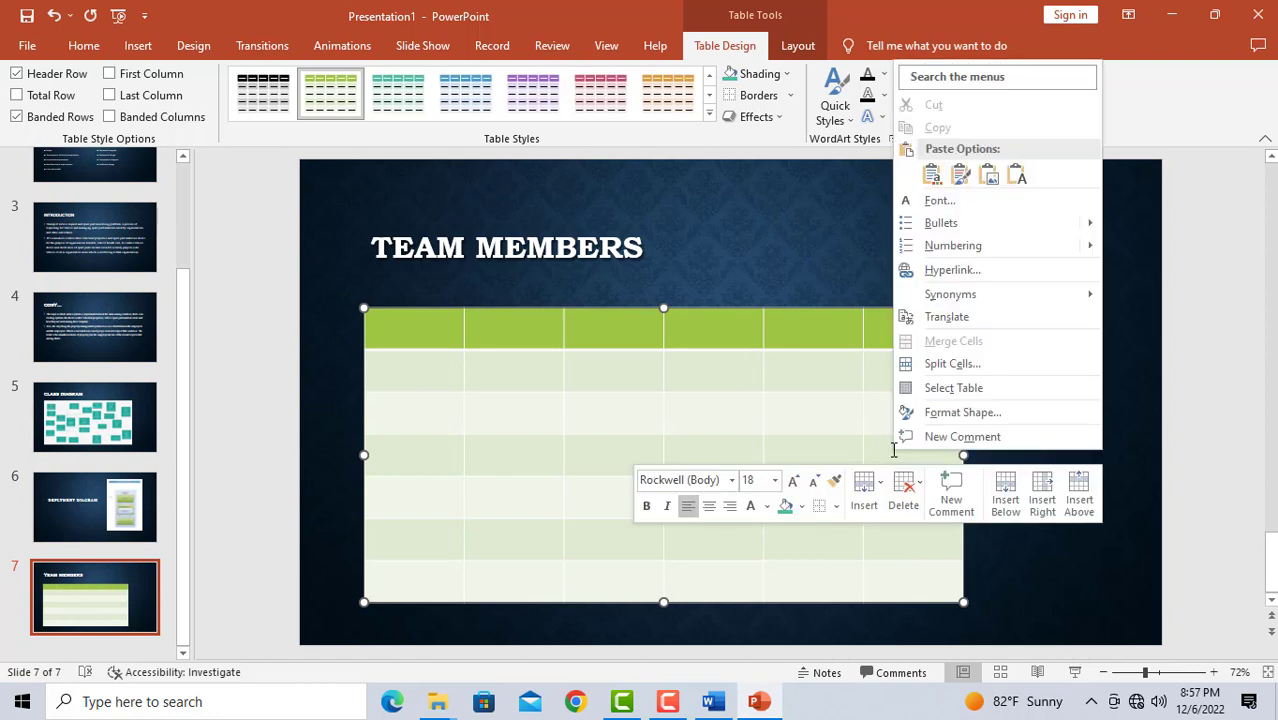
left_click(1043, 508)
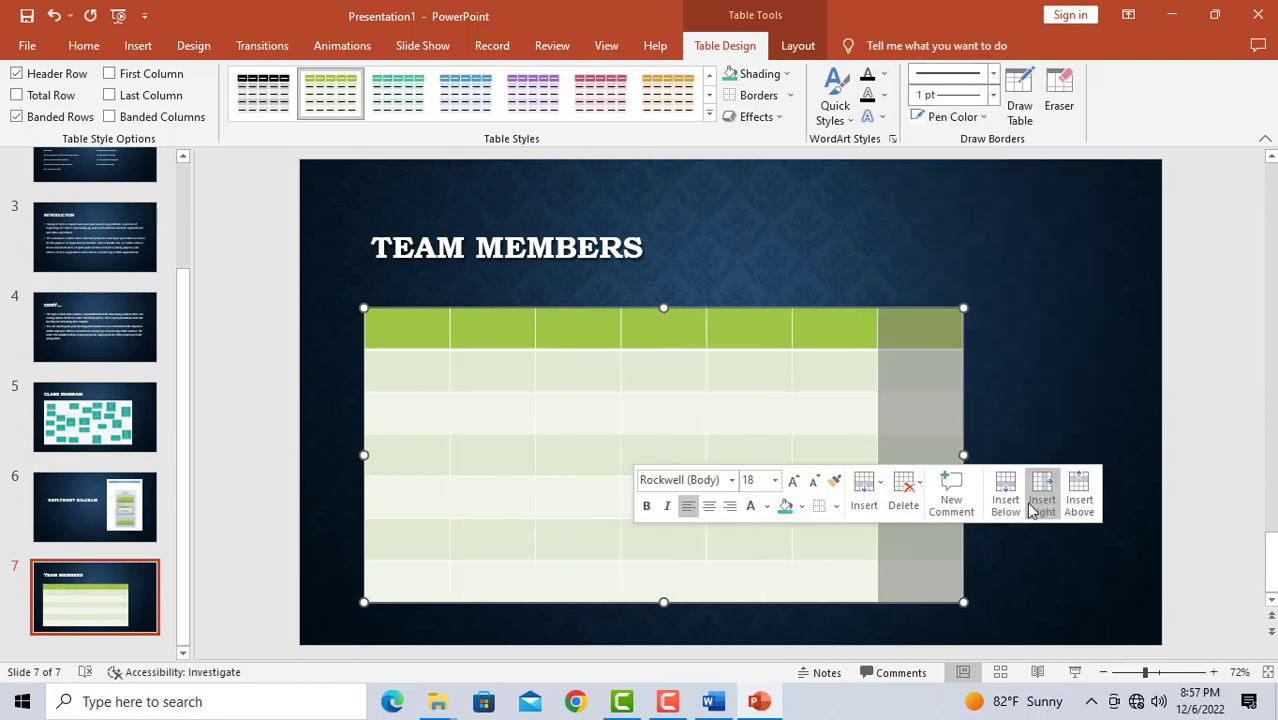
left_click(937, 428)
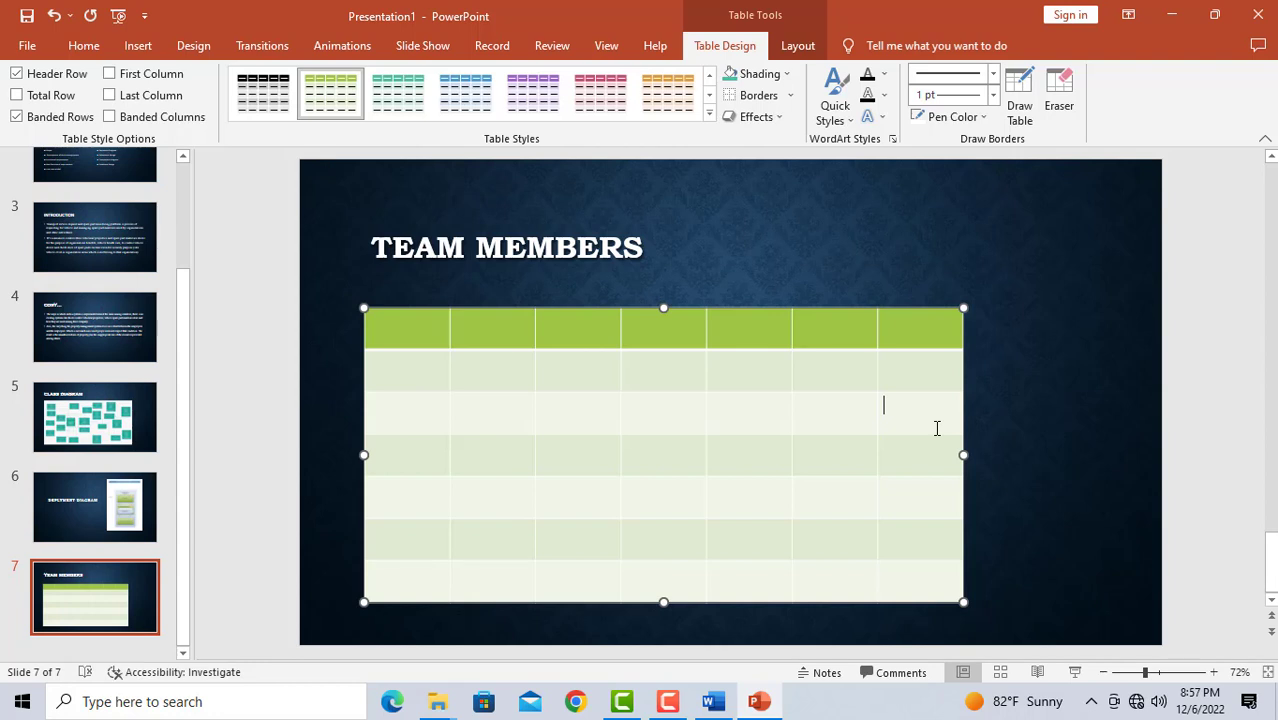
Adjust the table's edges and delete its rightmost column.
left_click_drag(963, 455, 1019, 460)
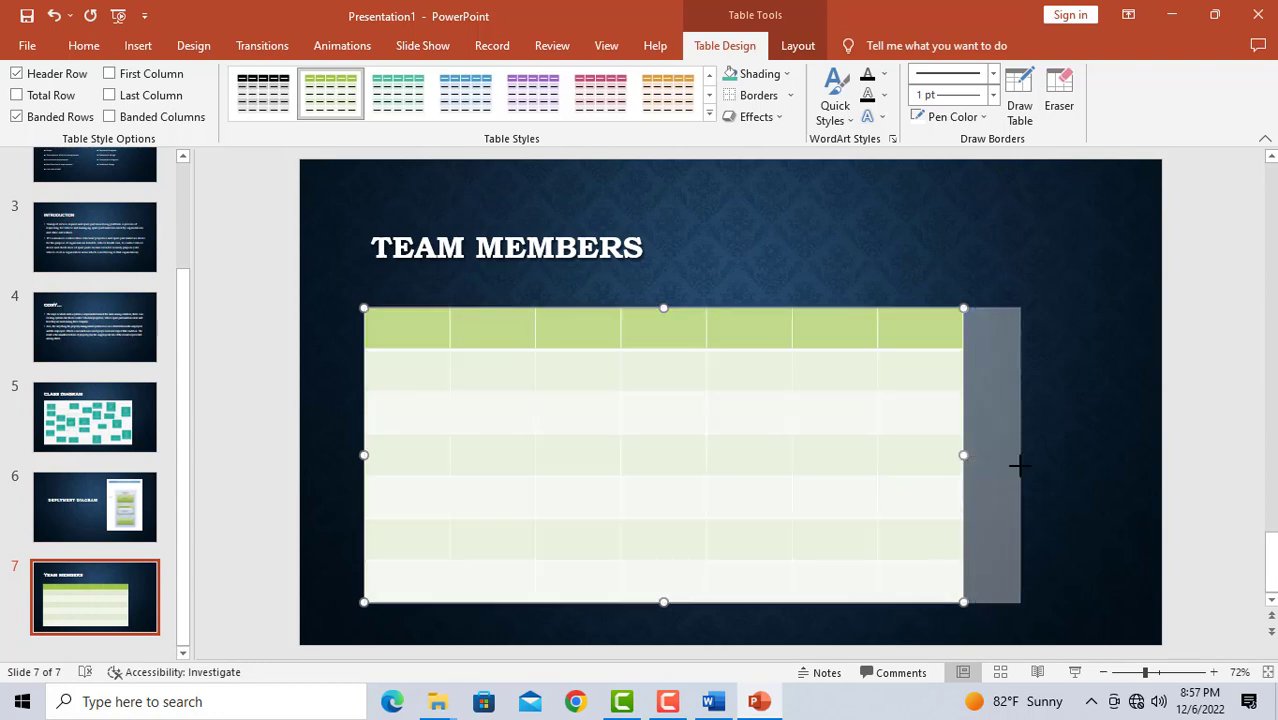
left_click_drag(693, 306, 693, 297)
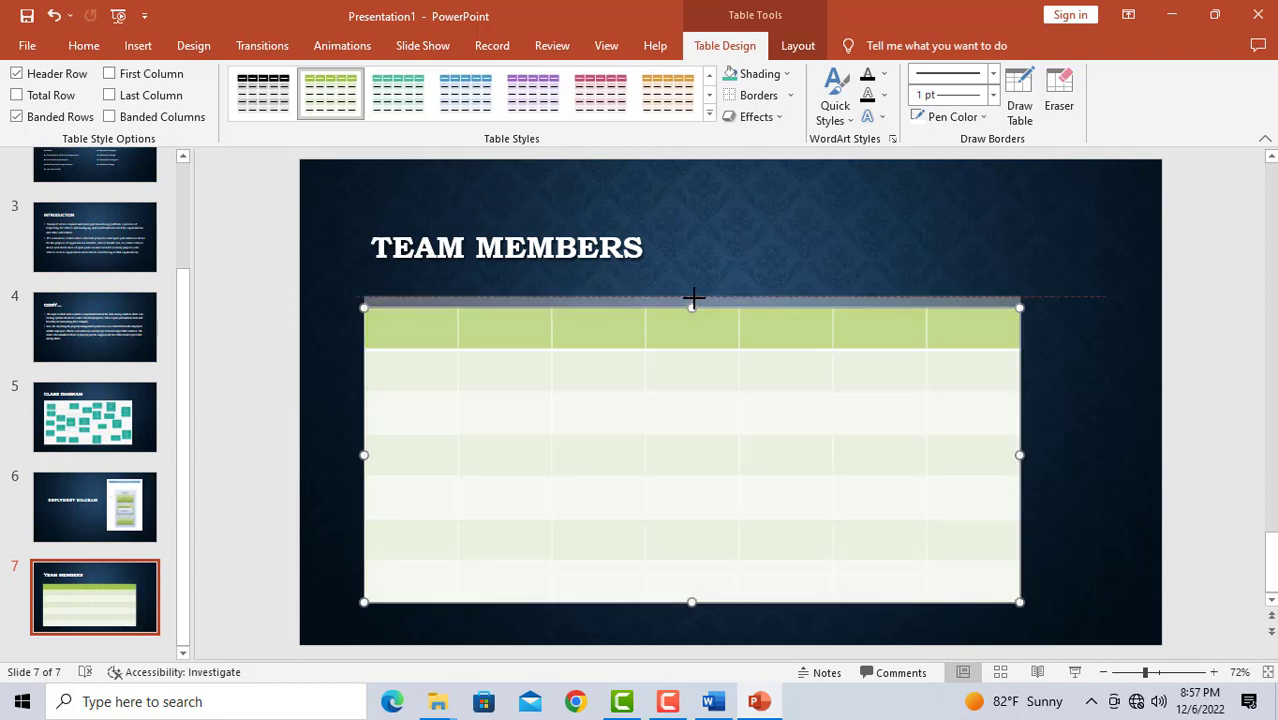
left_click(703, 372)
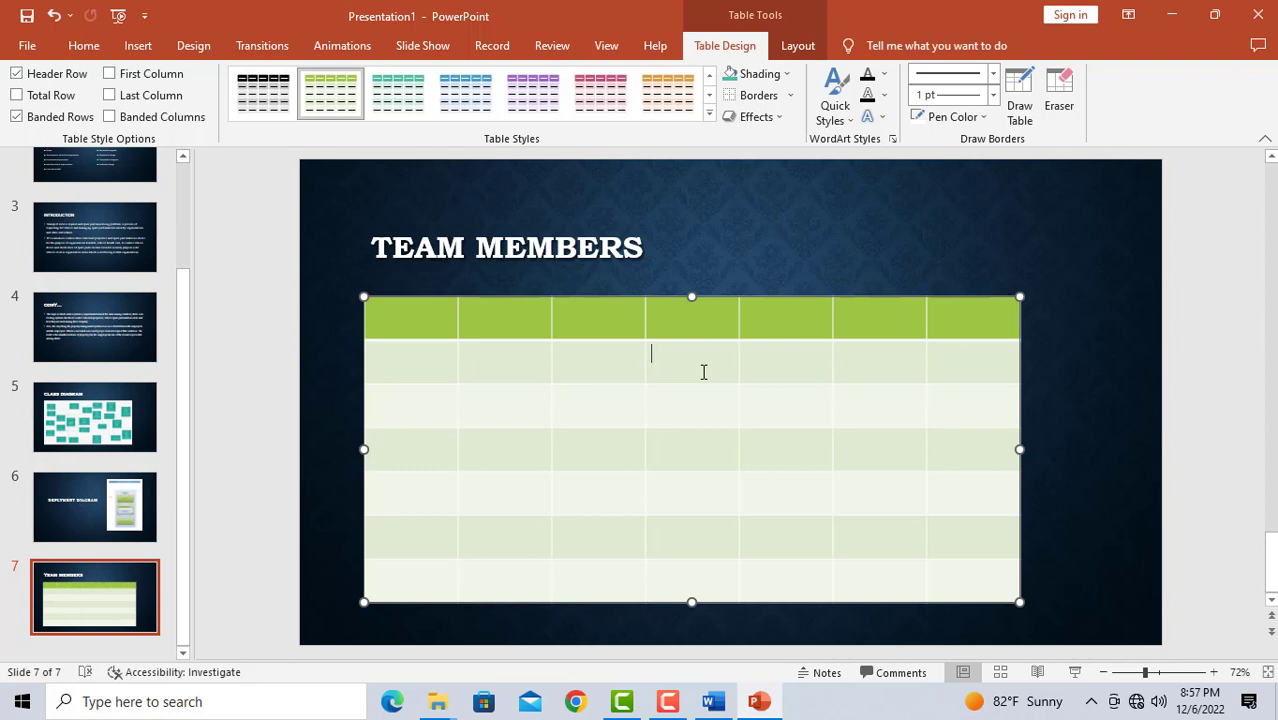
left_click(700, 398)
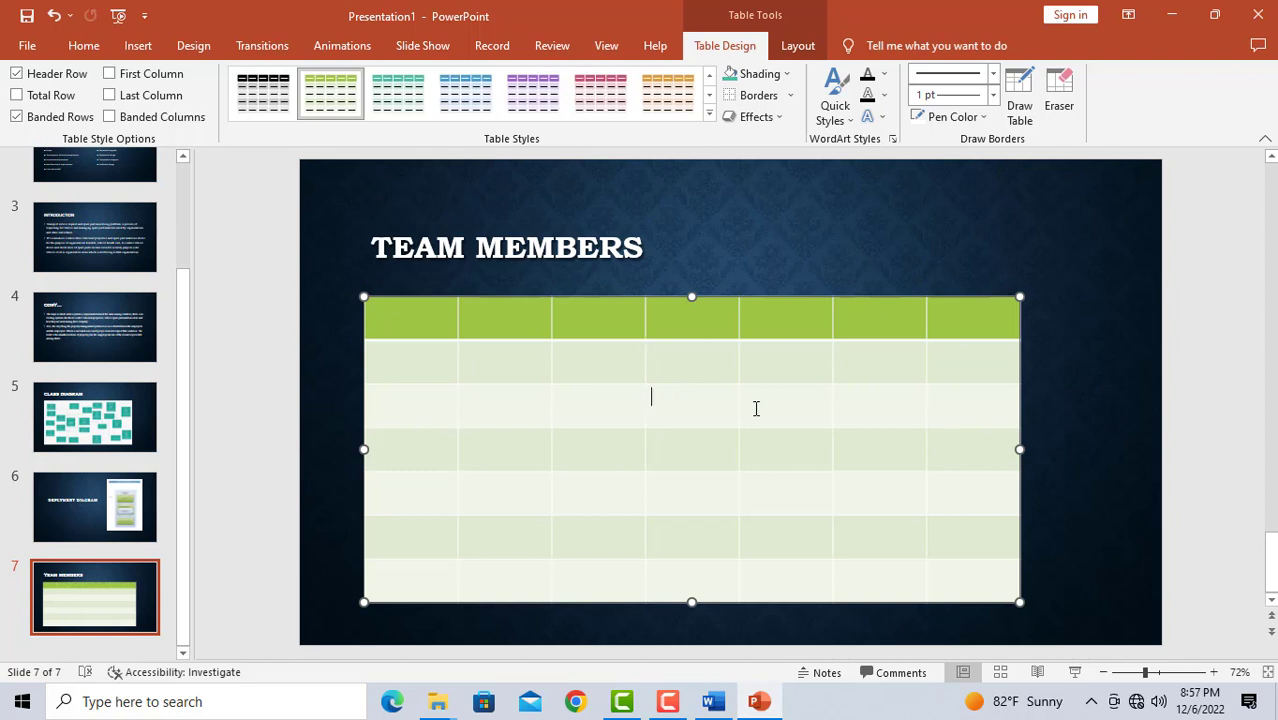
left_click(972, 374)
right_click(976, 363)
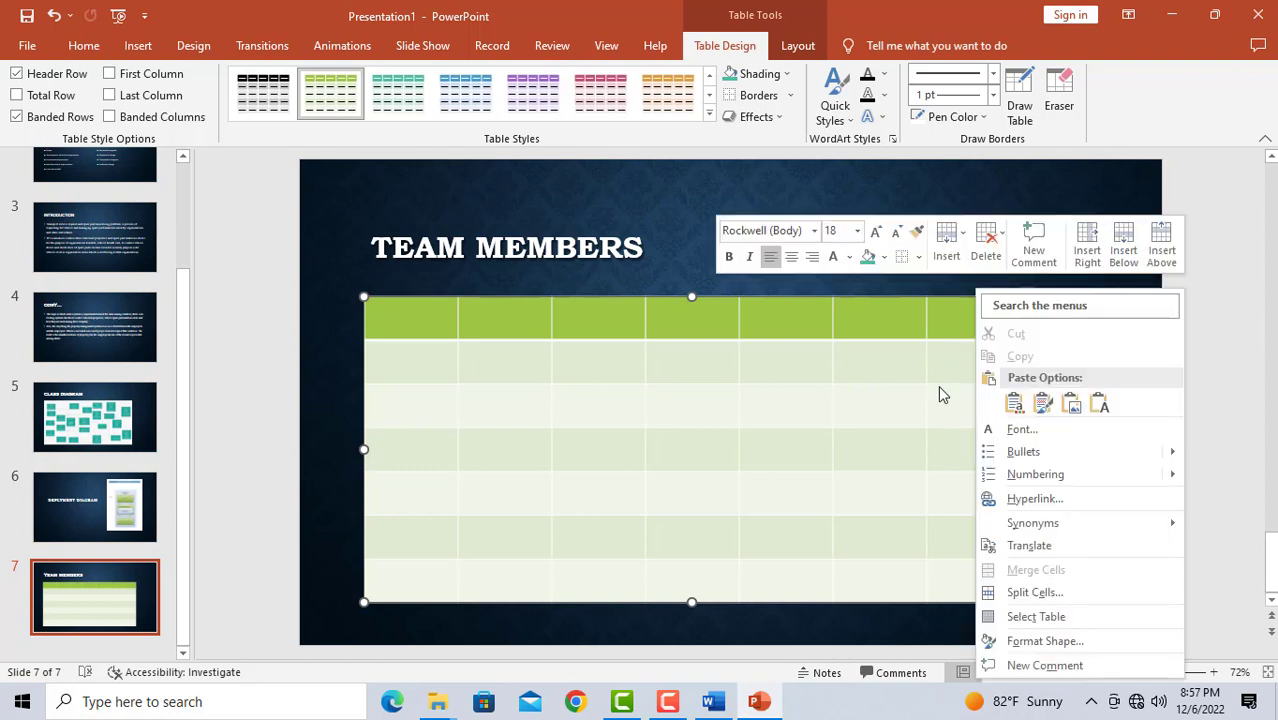
left_click(992, 258)
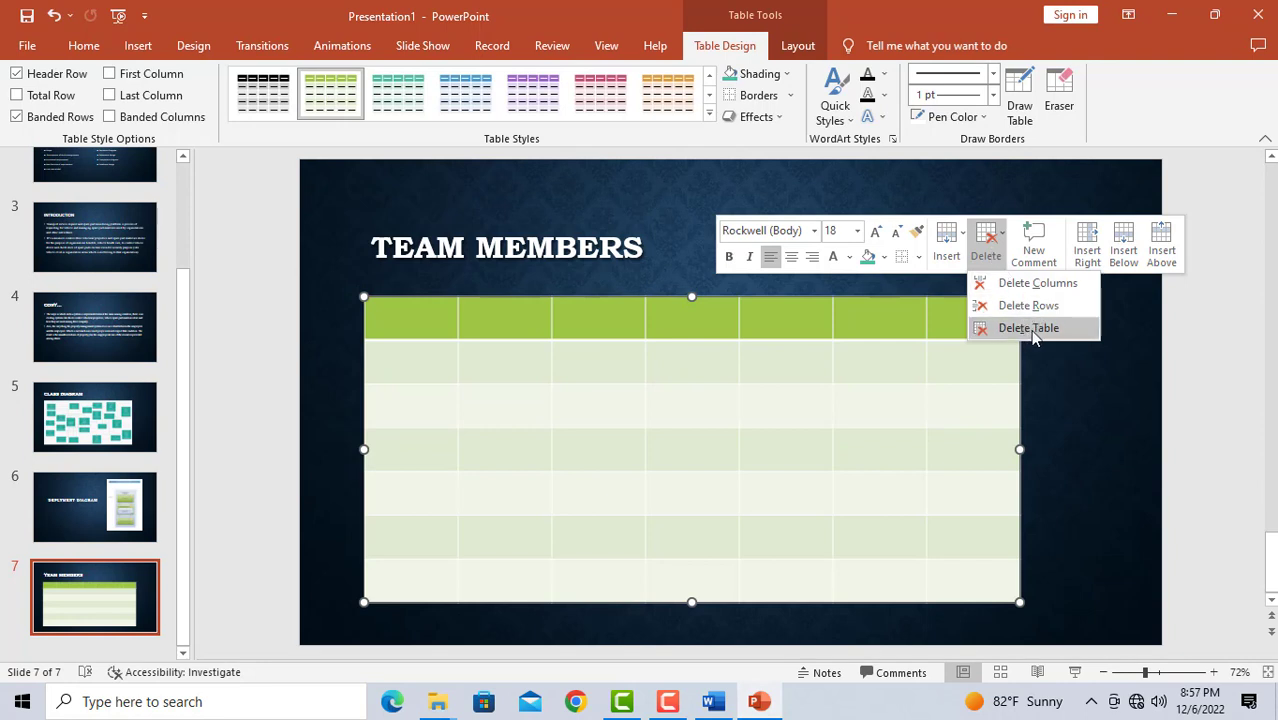
left_click(1055, 281)
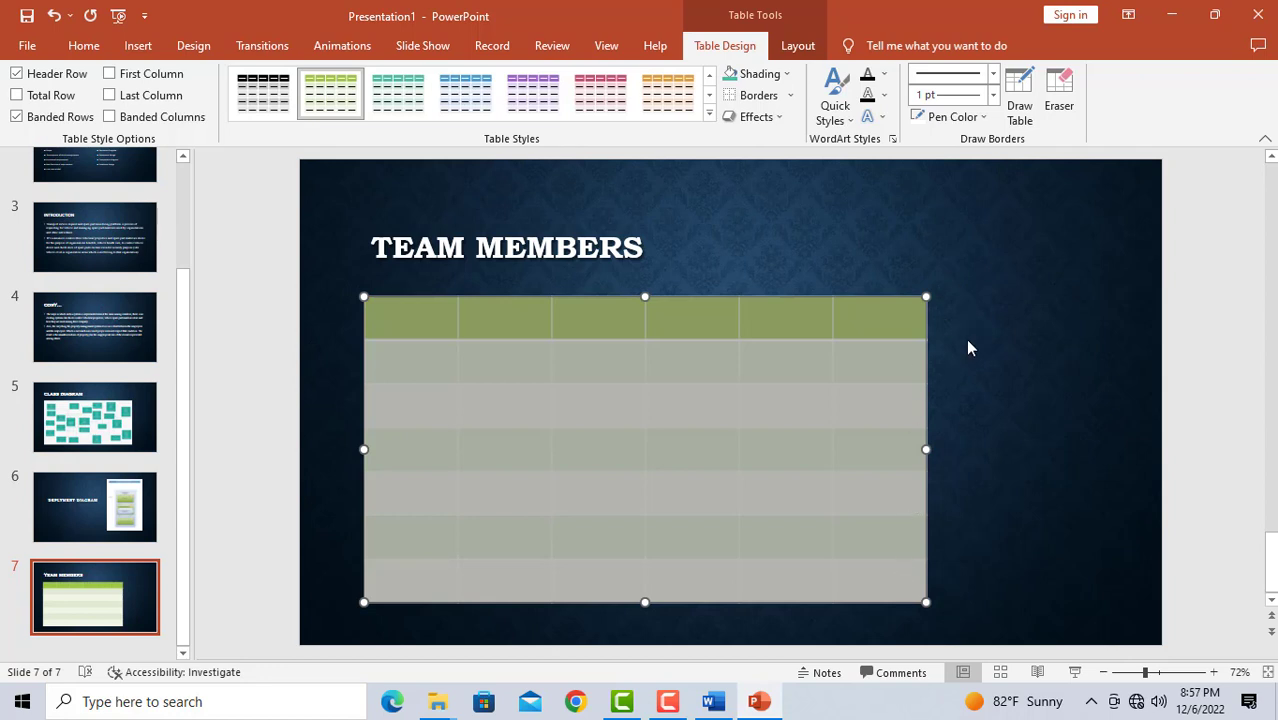
Delete the table's bottom row and widen the table to the right.
left_click(724, 587)
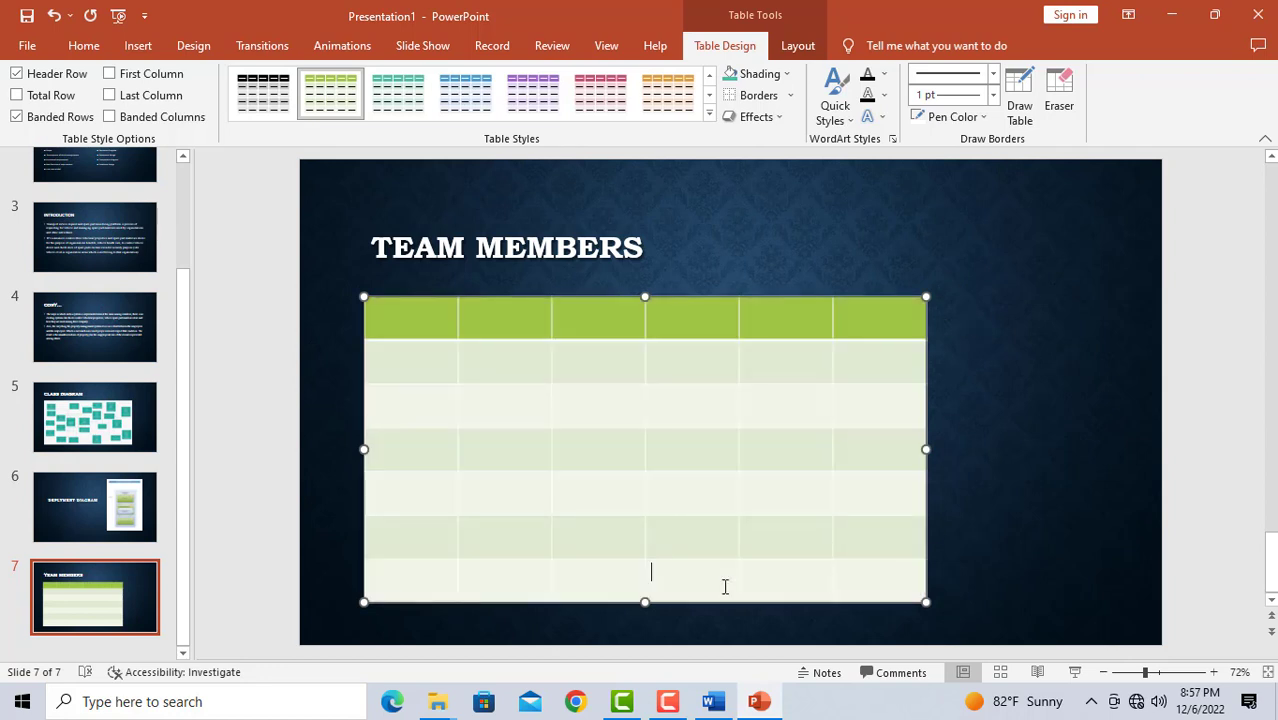
right_click(525, 580)
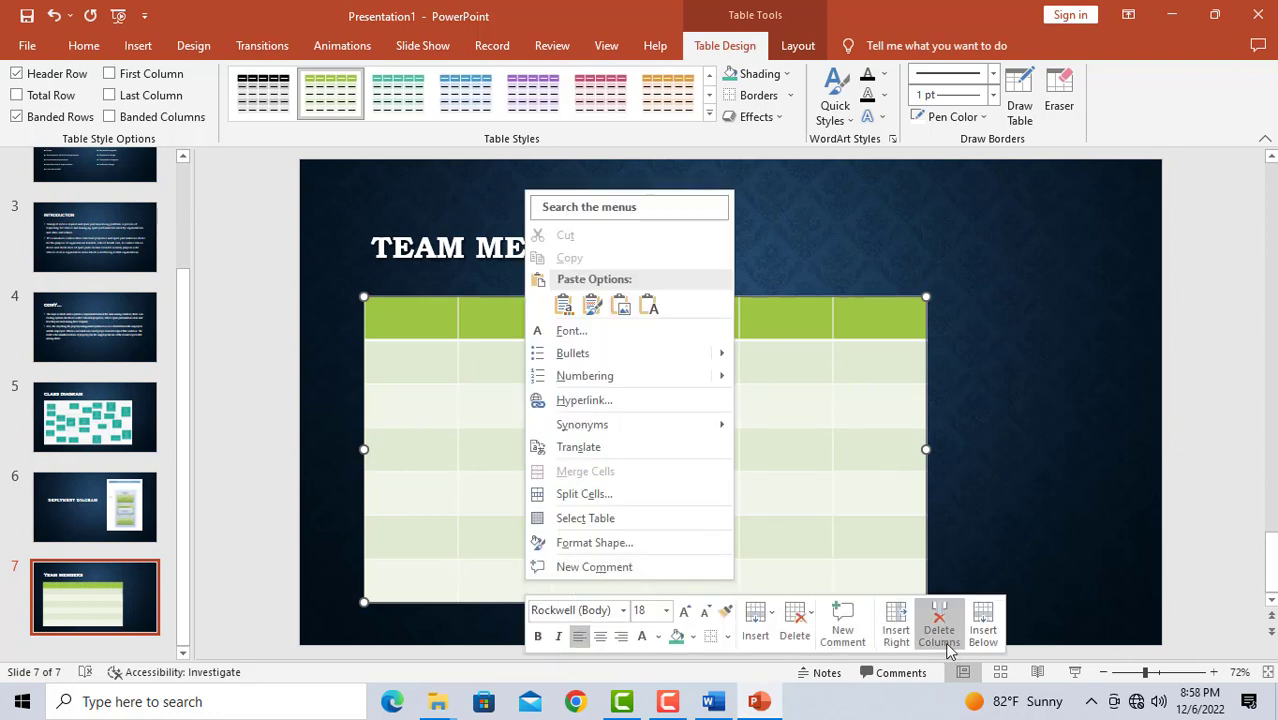
left_click(797, 620)
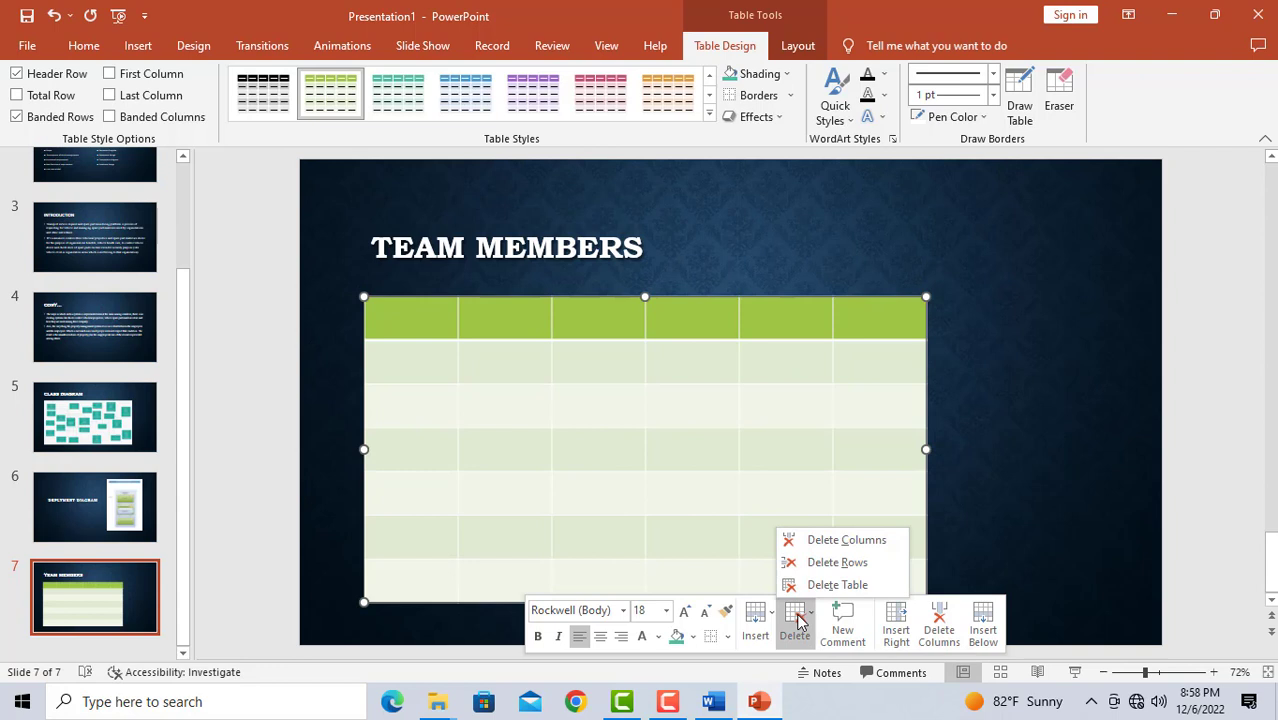
left_click(832, 560)
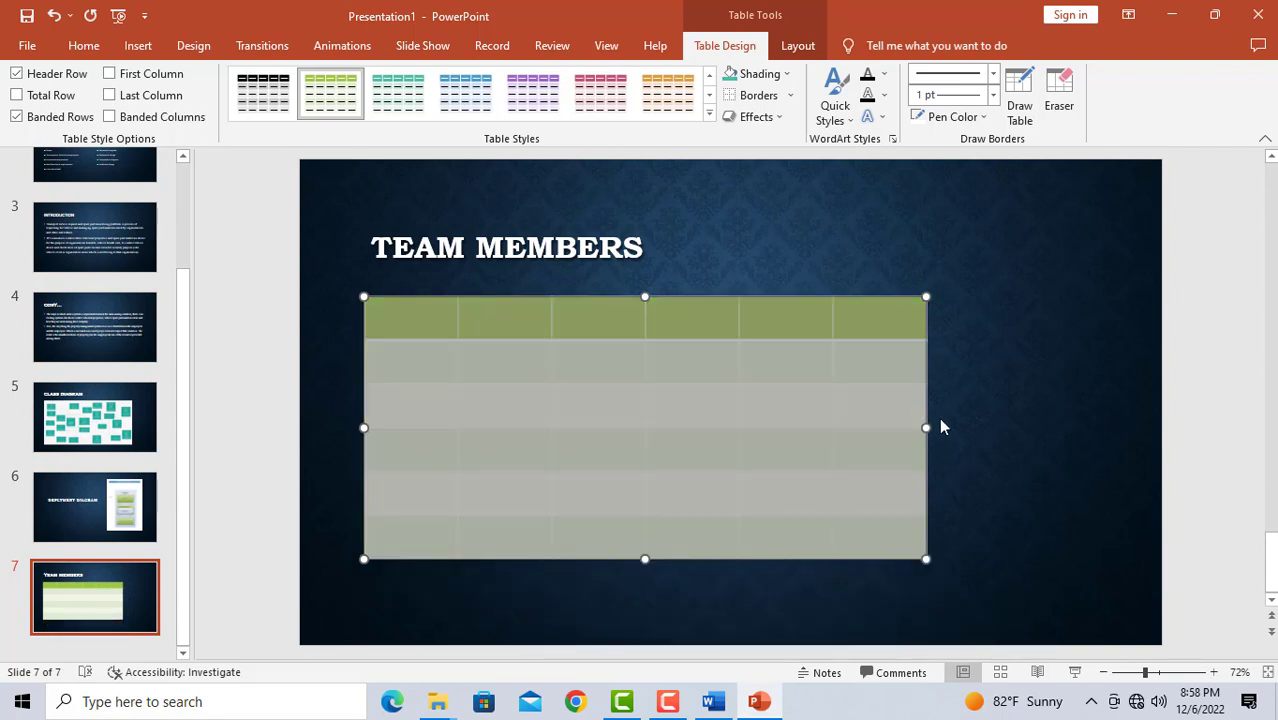
left_click_drag(926, 428, 1002, 438)
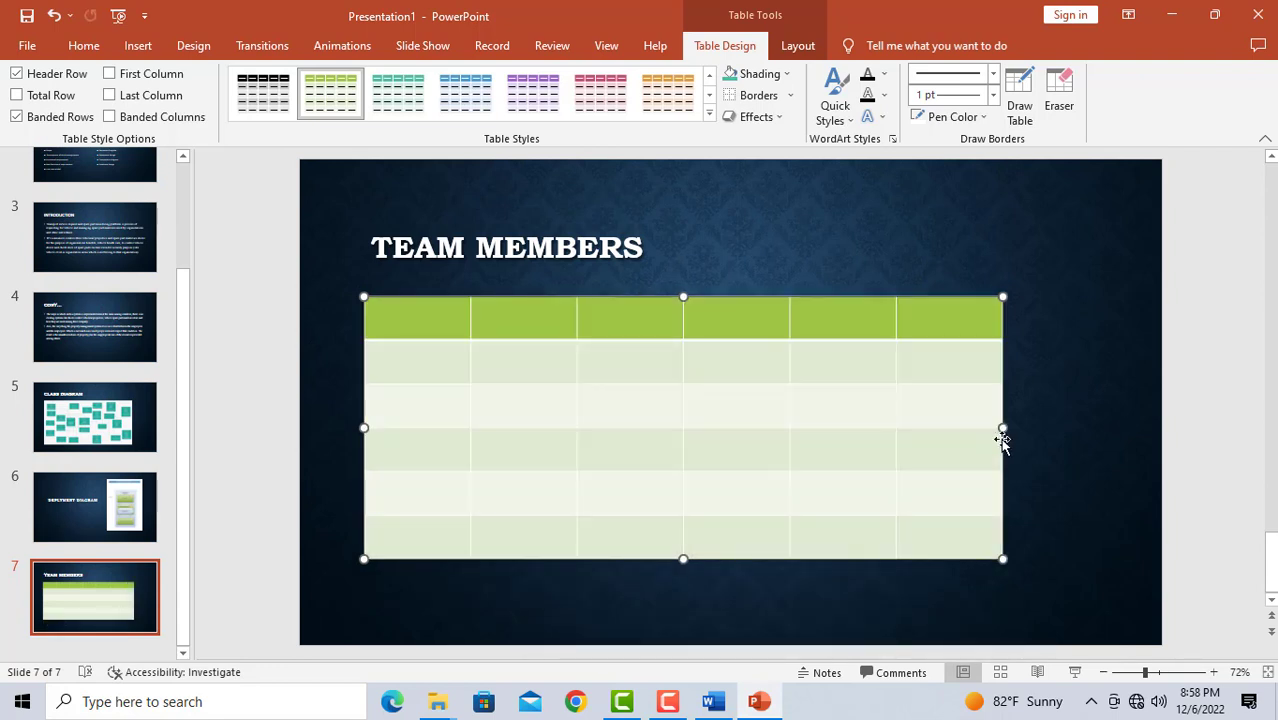
Type the header labels Id, name, department and year, fixing typos.
left_click(426, 318)
type("Id")
type("me")
left_click(597, 316)
type("depa")
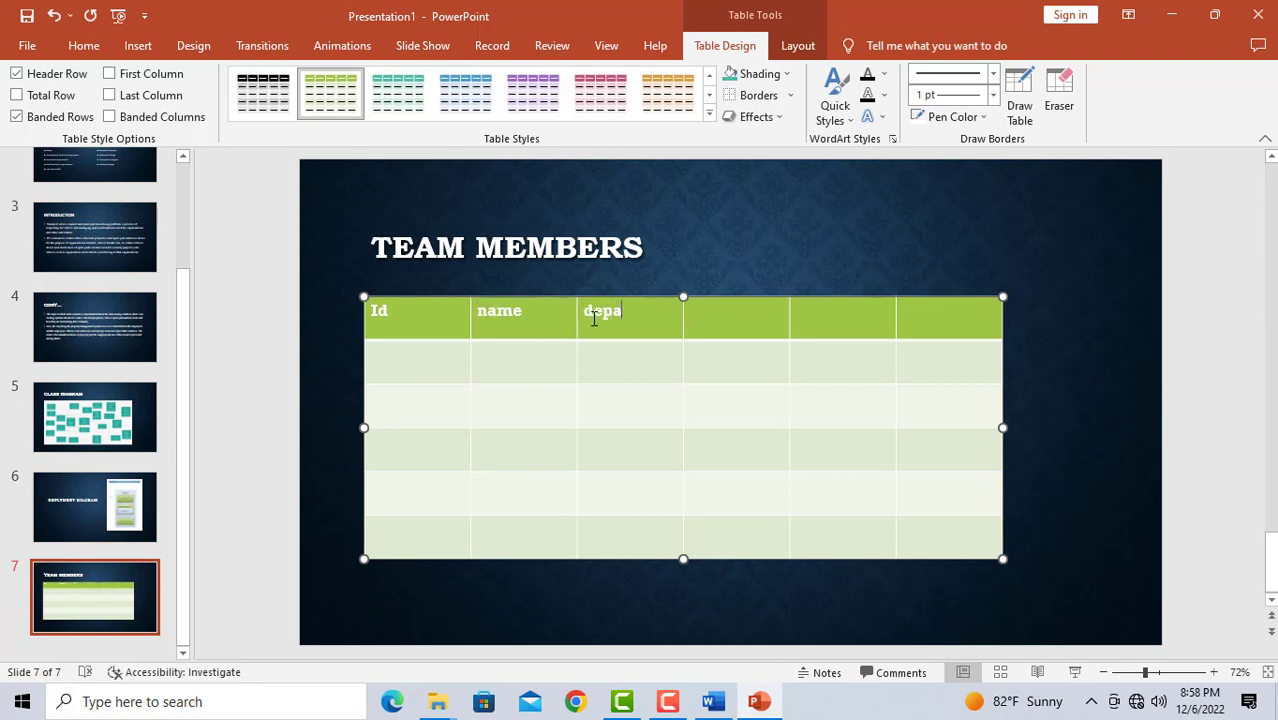
type("ment")
type("ra")
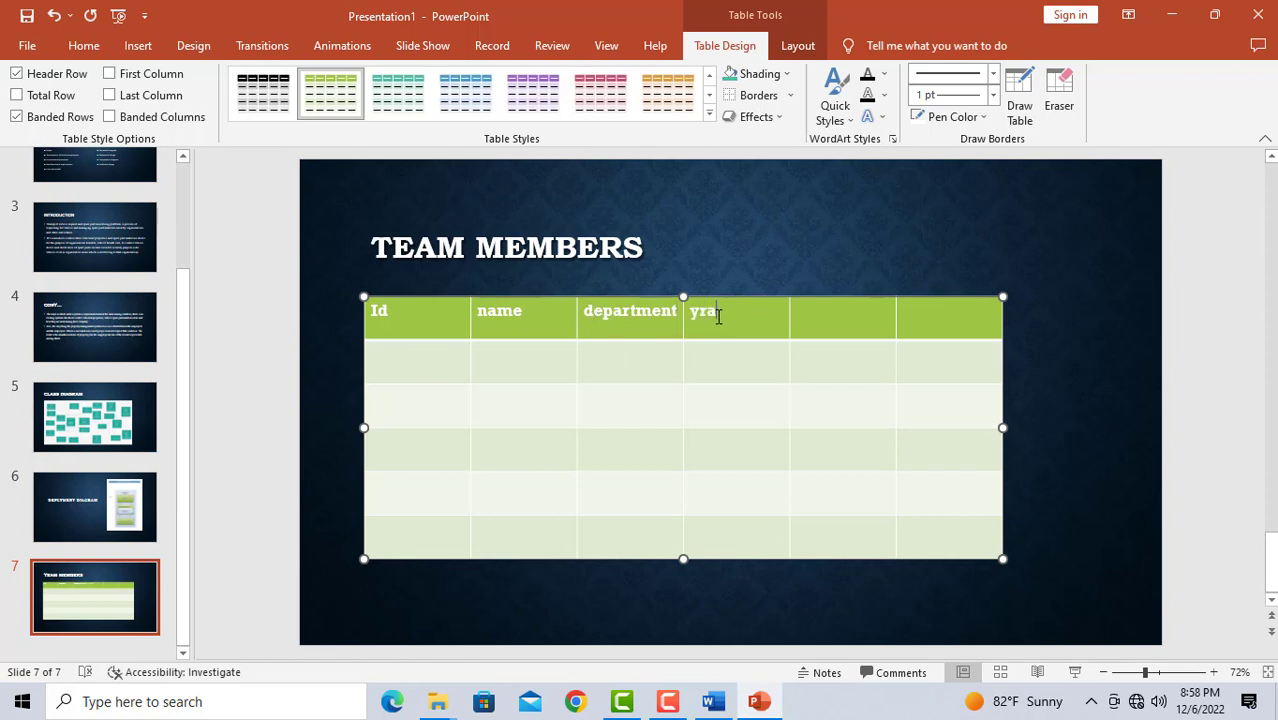
key("BackSpace")
key("BackSpace")
type("ear")
Apply the blue banded table style after previewing teal, pink and orange styles.
left_click(400, 95)
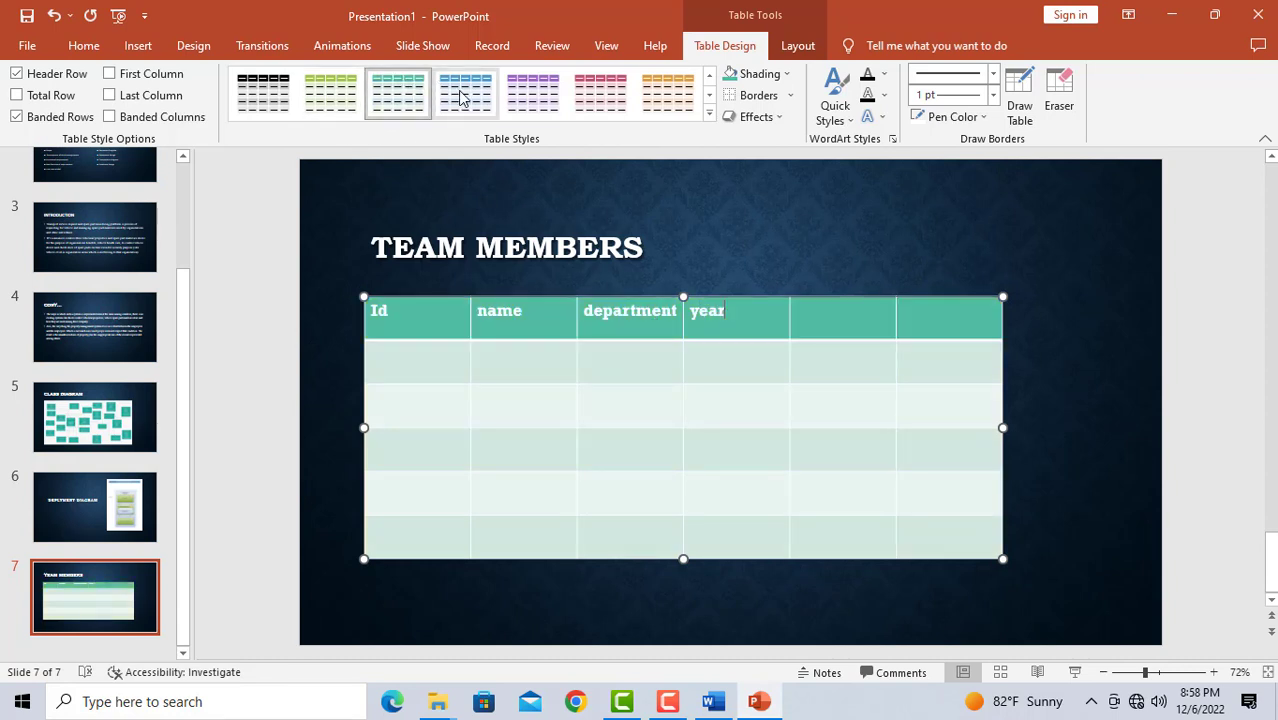
left_click(597, 96)
left_click(667, 96)
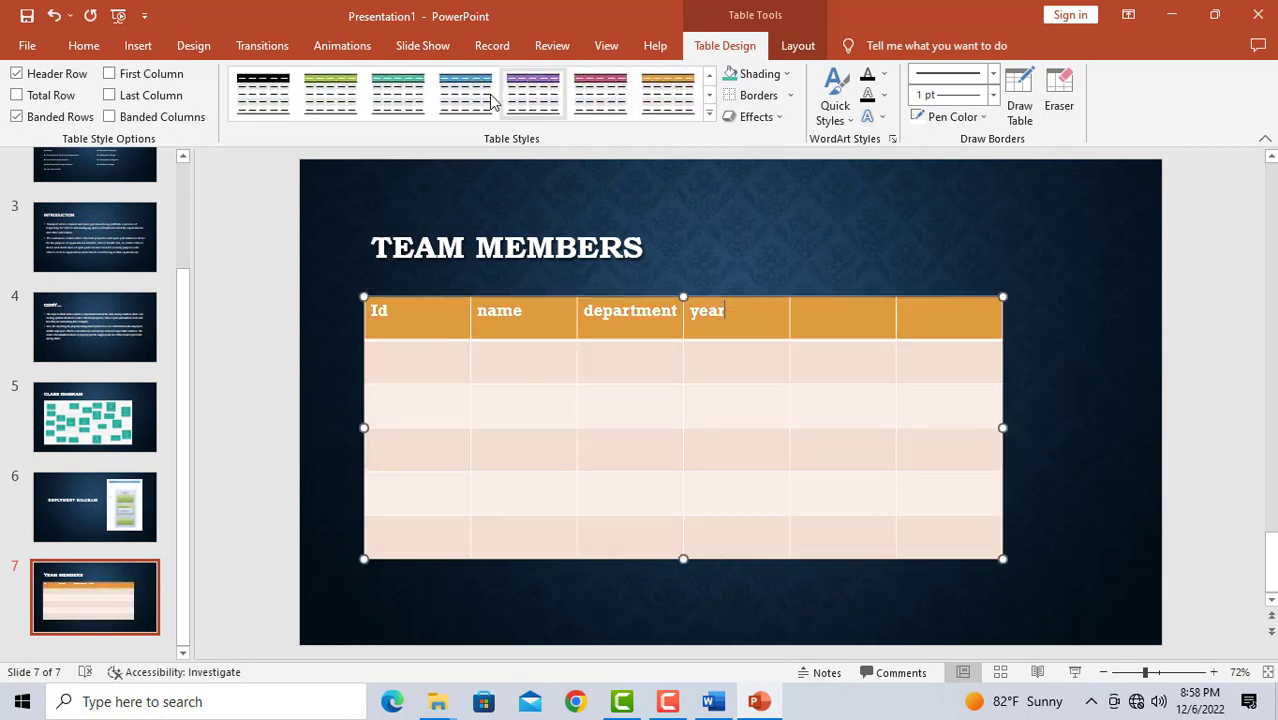
left_click(330, 95)
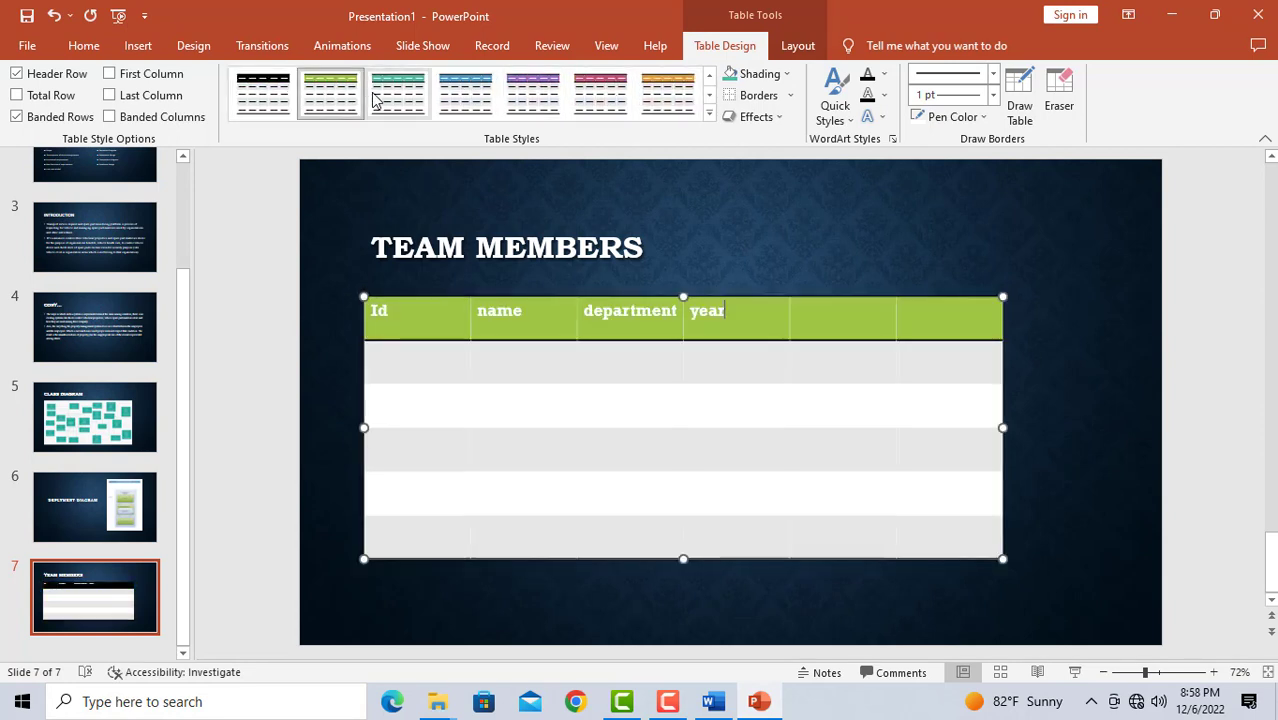
left_click(398, 95)
left_click(456, 100)
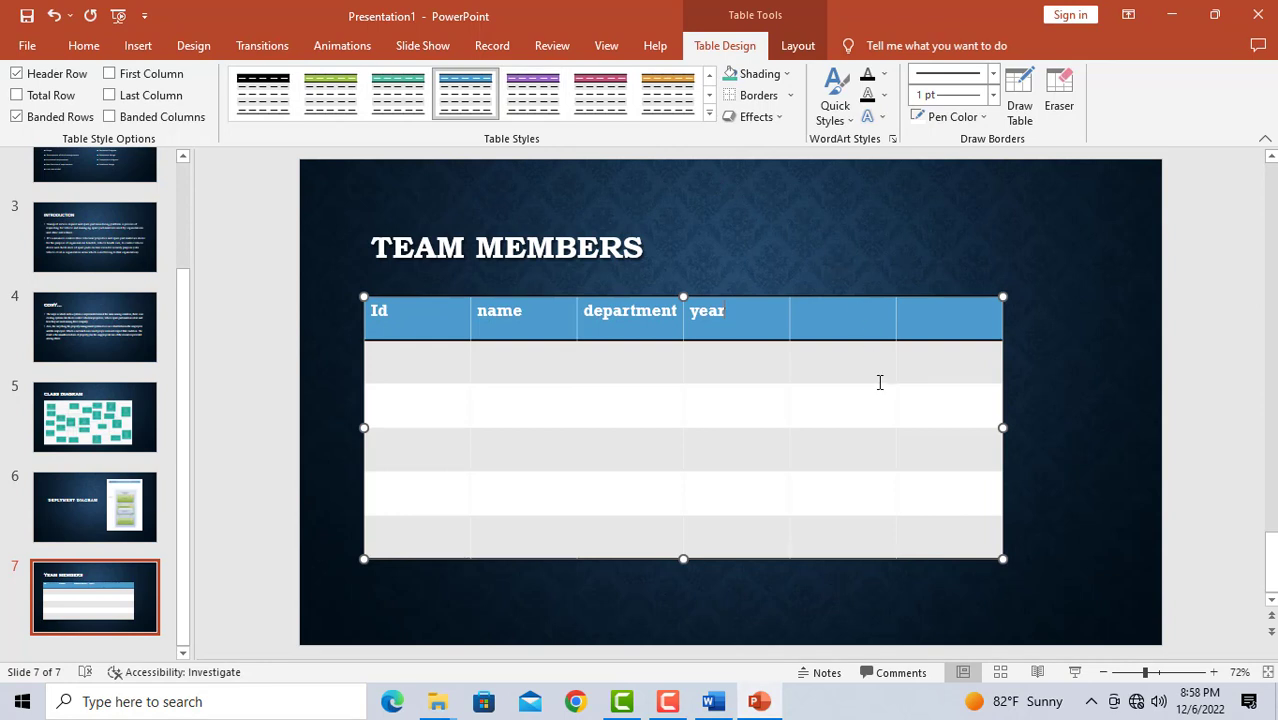
left_click(643, 578)
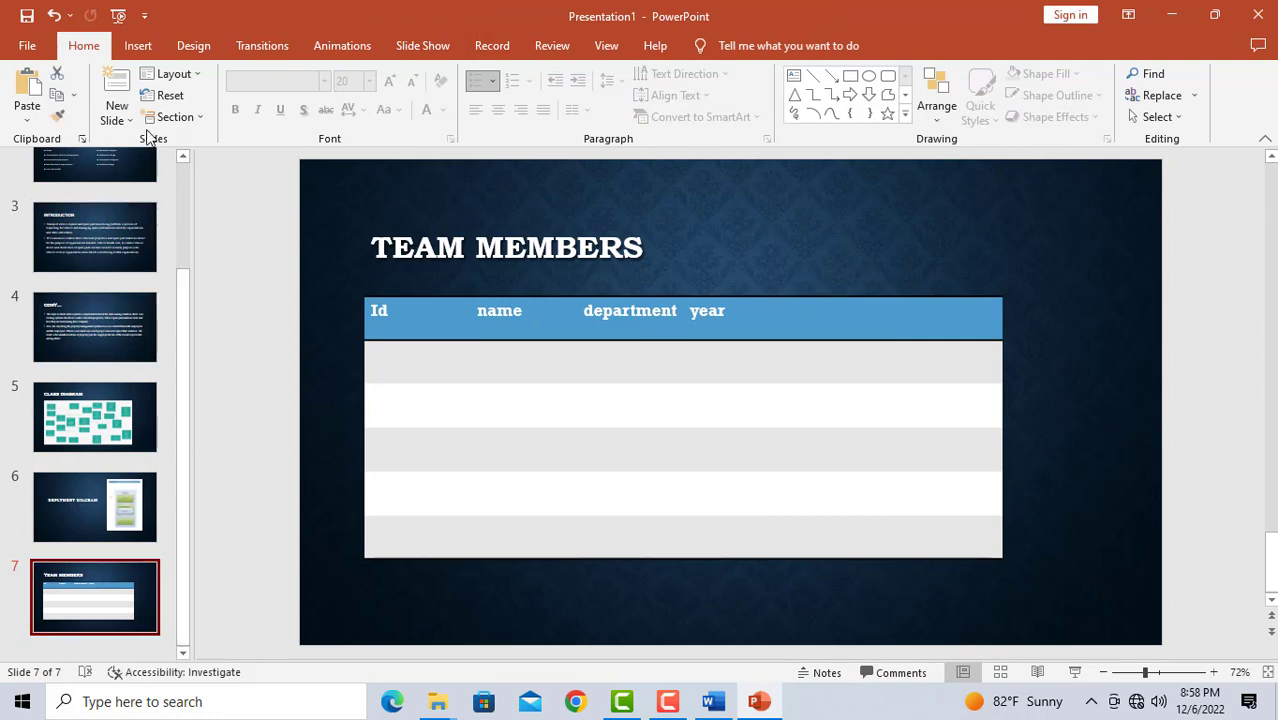
Add a Blank-layout slide and insert the usecase image from This Device.
left_click(115, 118)
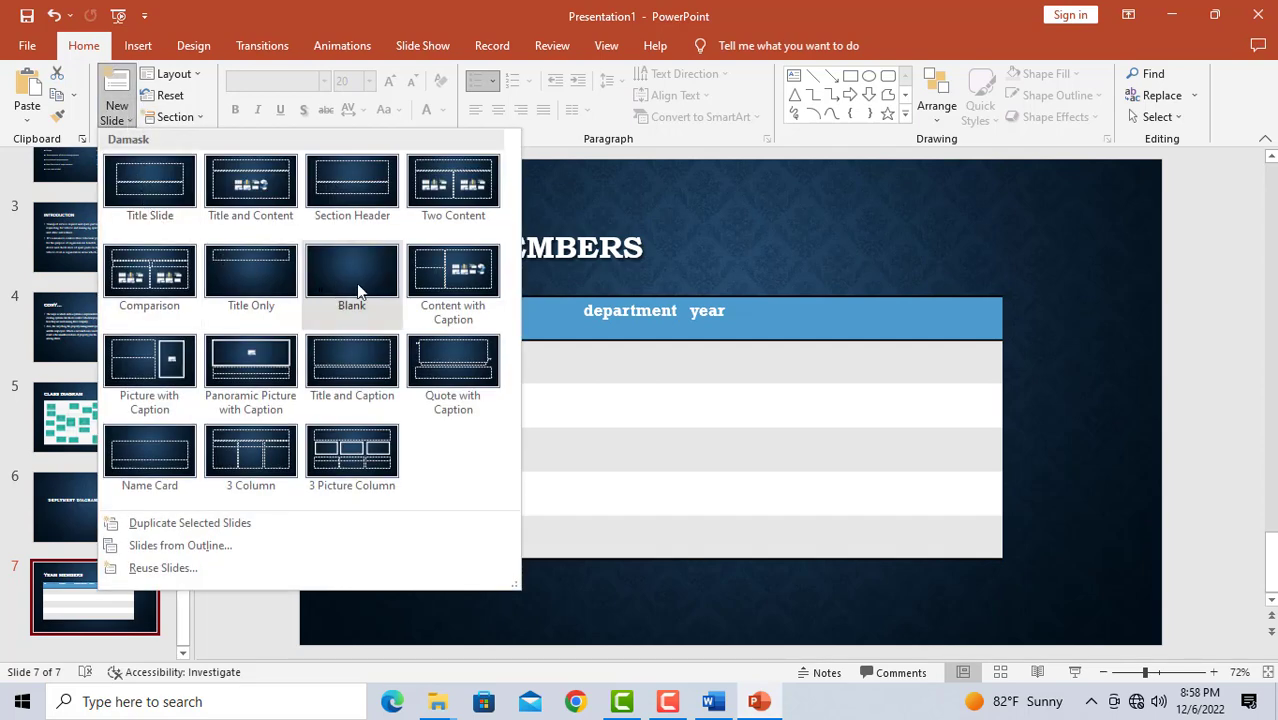
left_click(337, 283)
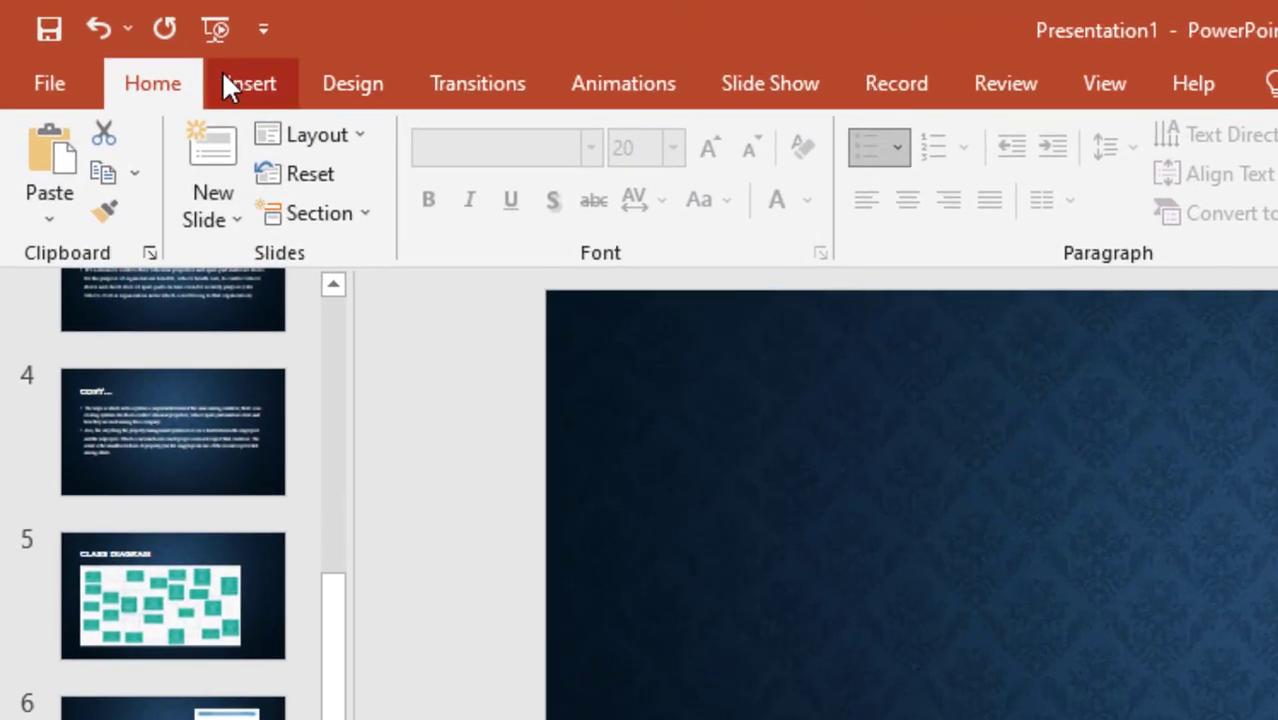
left_click(272, 84)
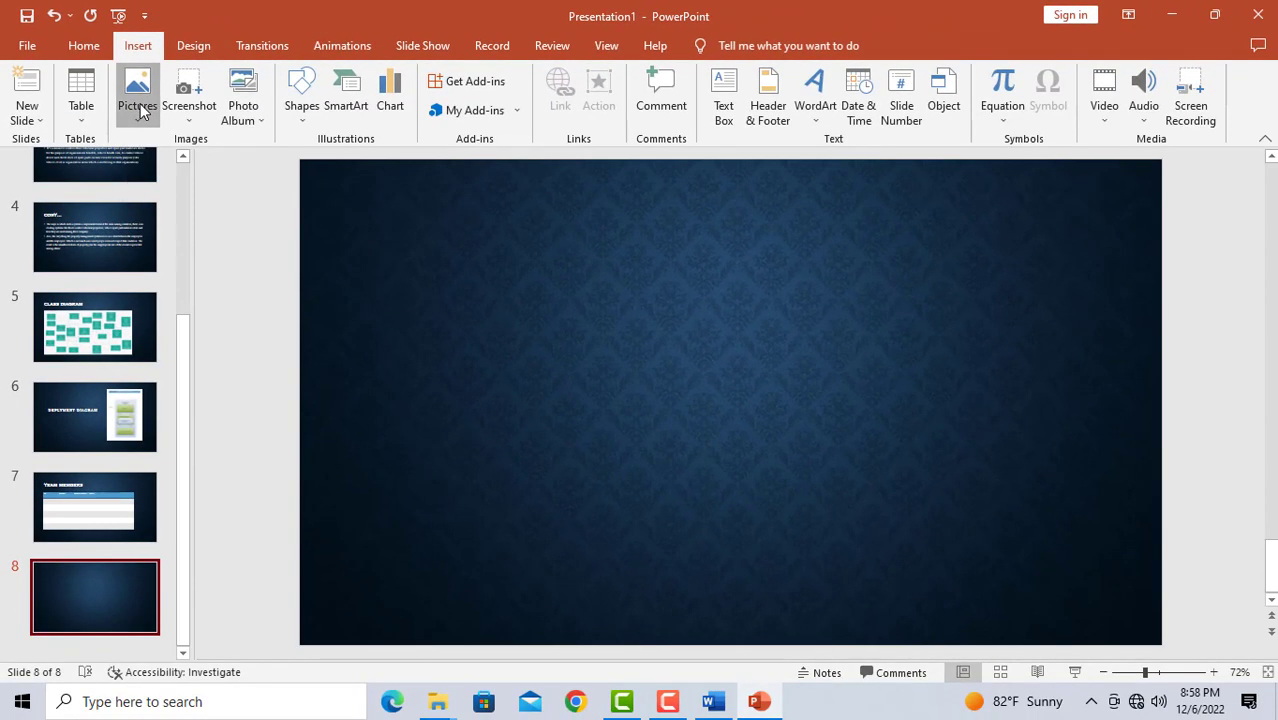
left_click(138, 104)
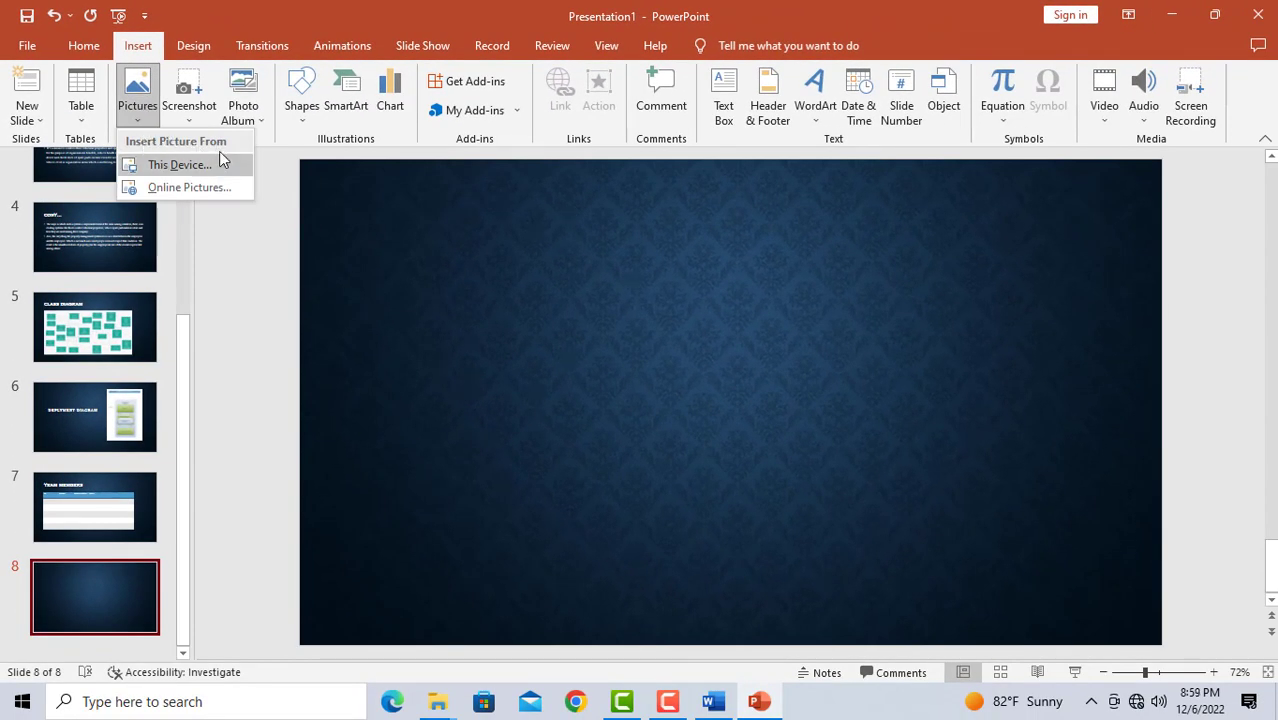
left_click(183, 167)
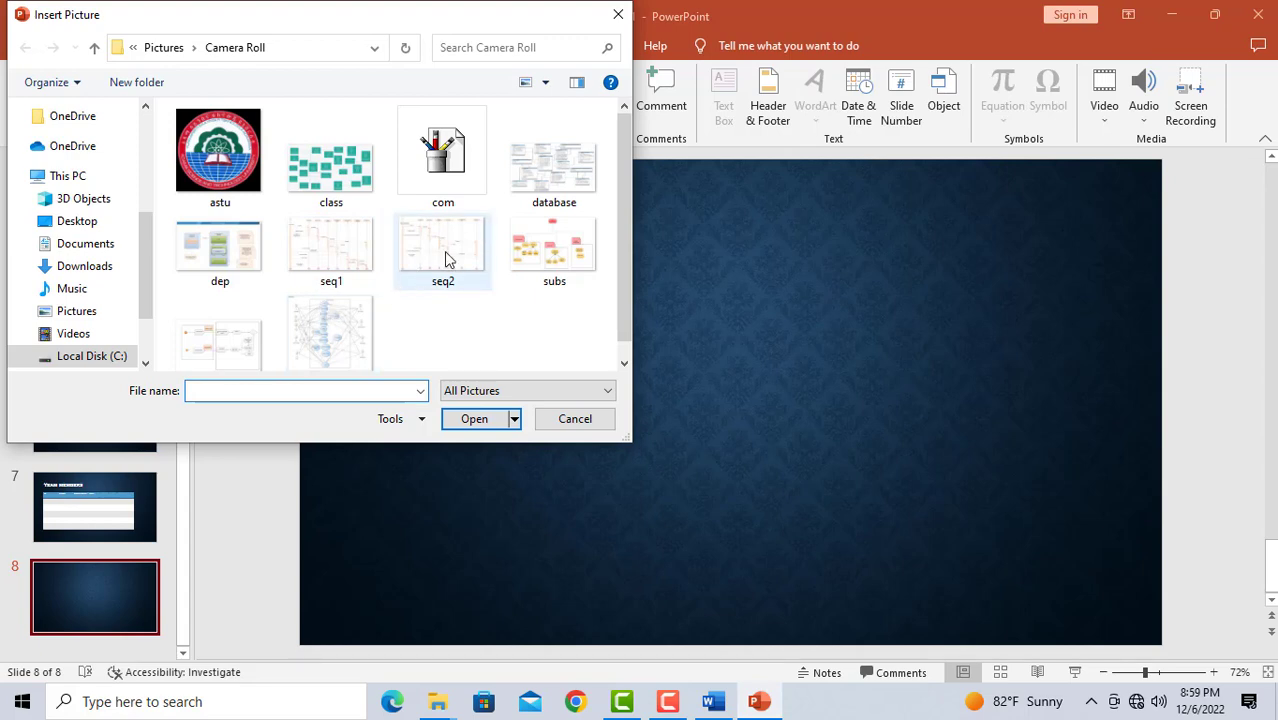
left_click(351, 341)
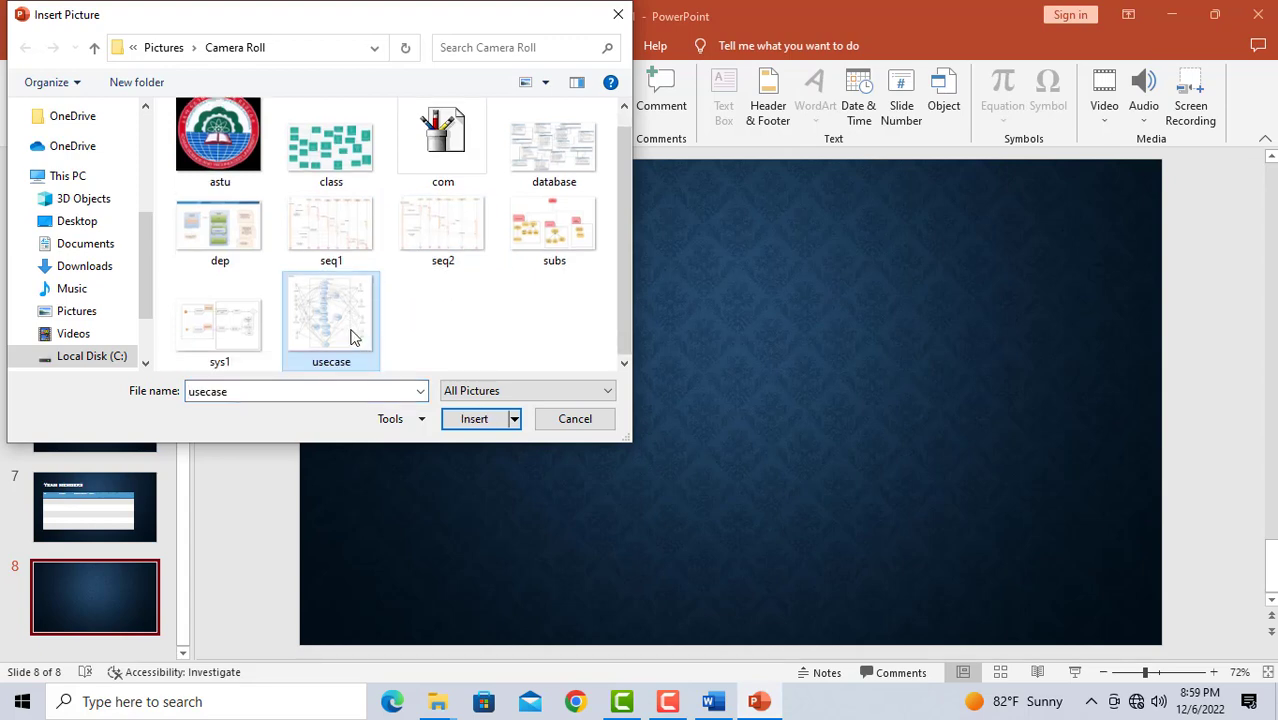
left_click(474, 418)
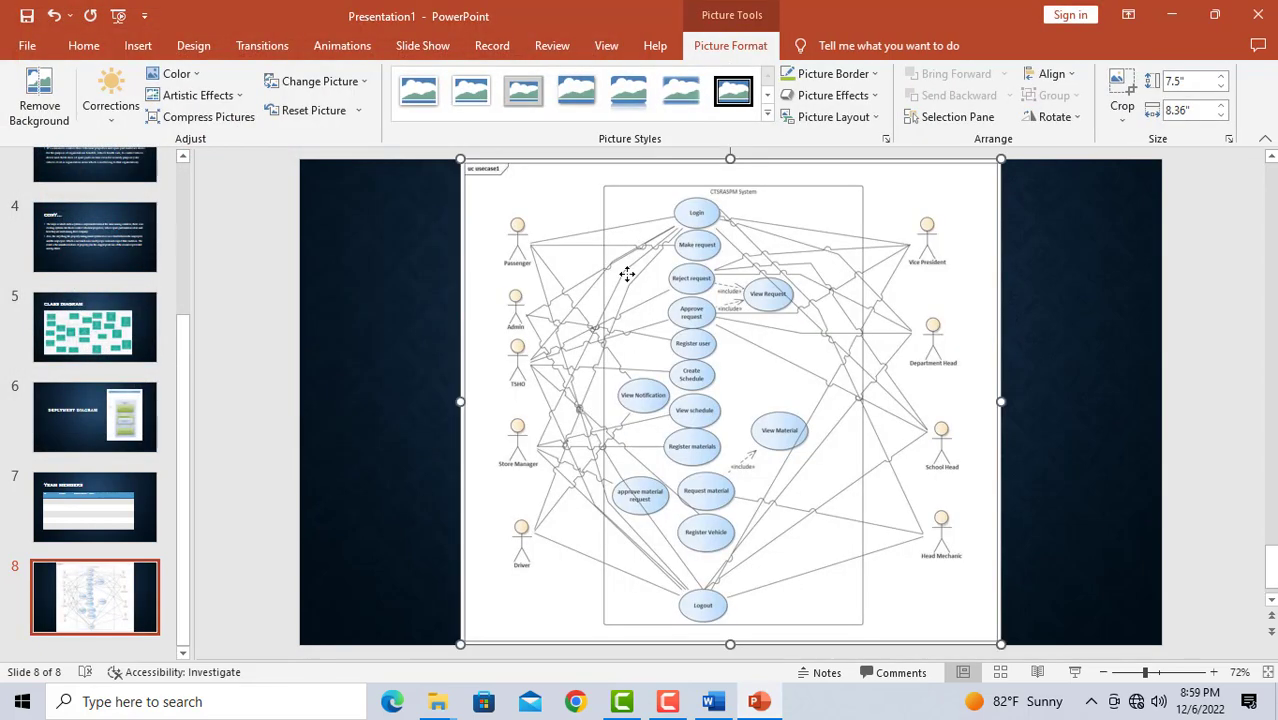
Stretch the usecase diagram to about 6.83" by 12.13" across the slide.
left_click_drag(730, 159, 584, 347)
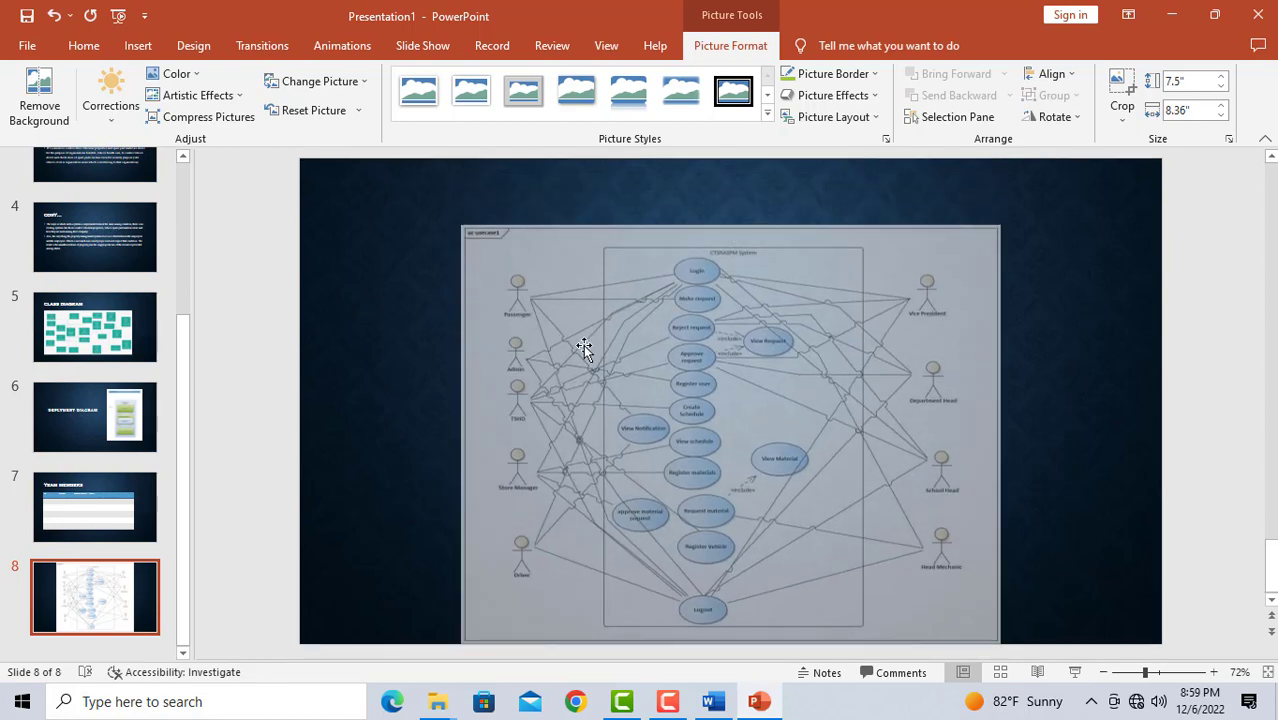
left_click_drag(458, 430, 320, 385)
left_click_drag(739, 289, 759, 257)
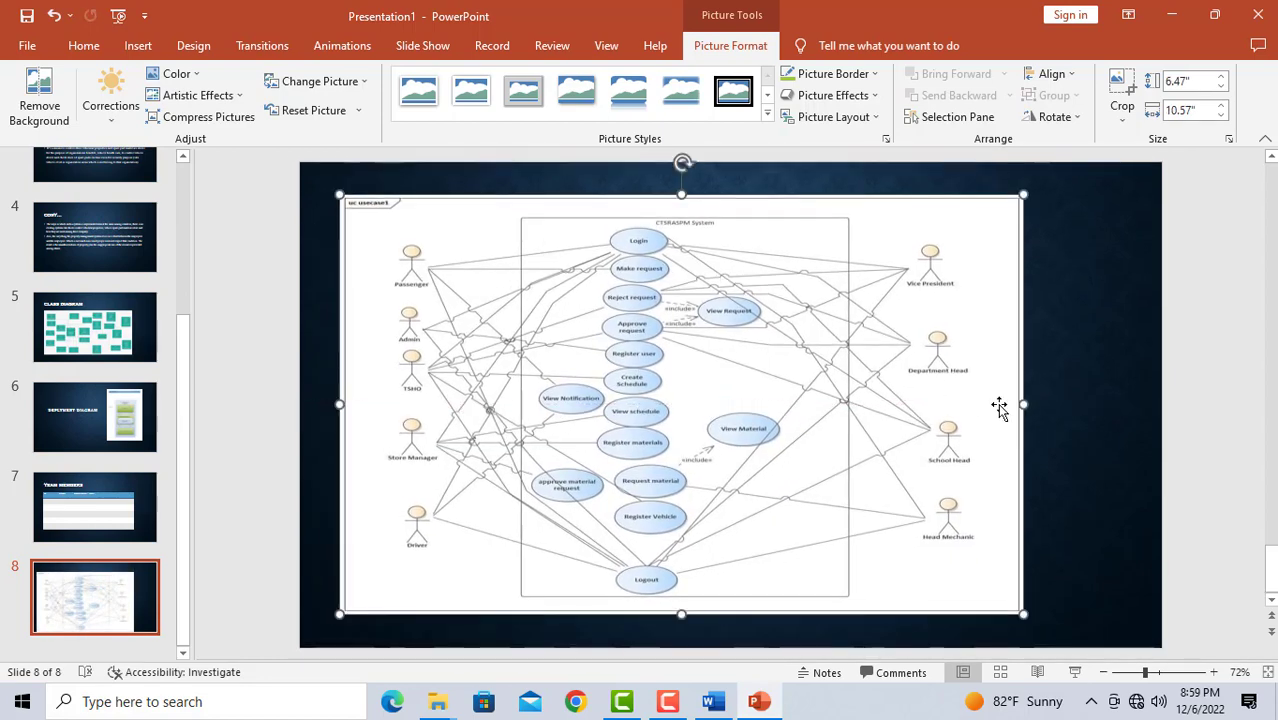
left_click_drag(1022, 404, 1105, 404)
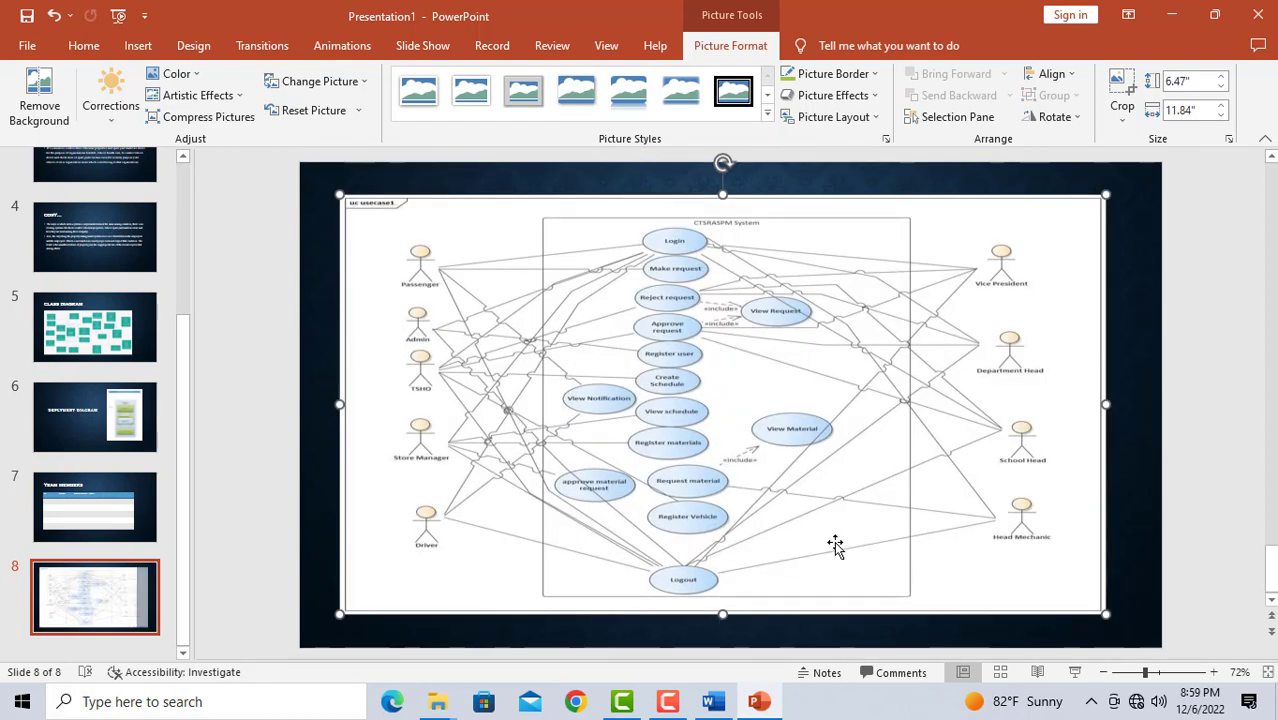
left_click_drag(723, 612, 731, 636)
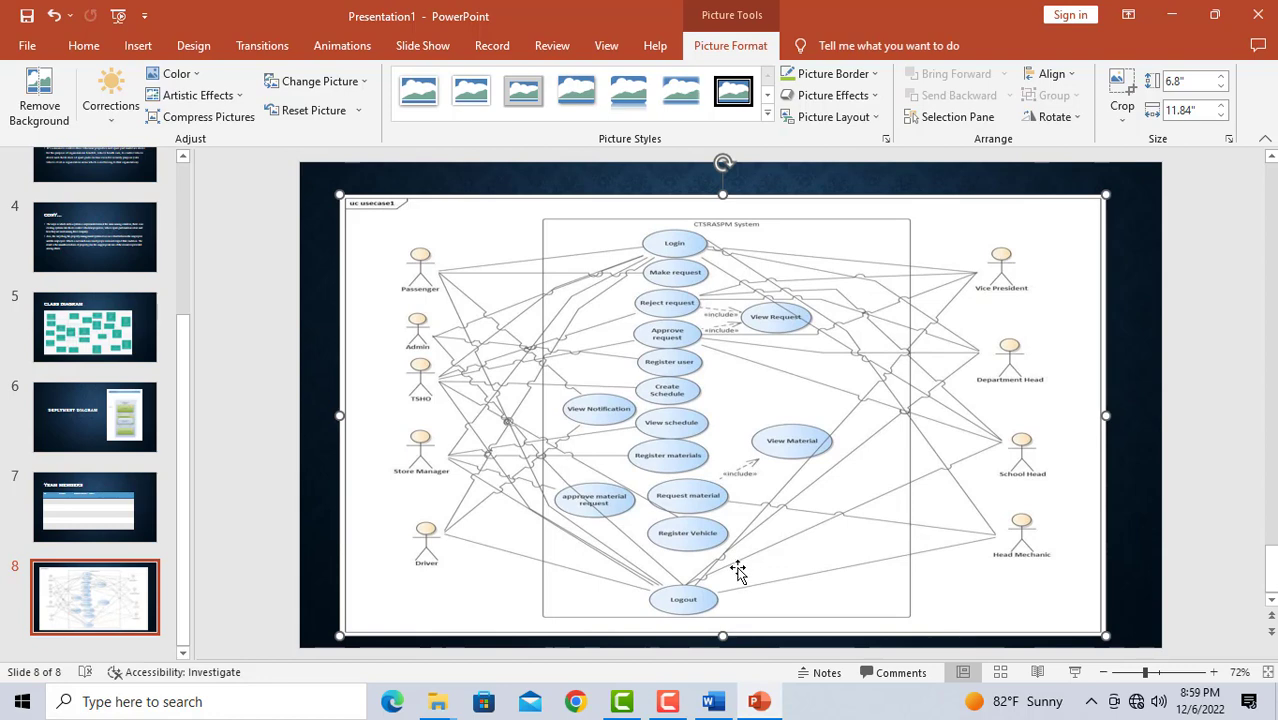
left_click_drag(723, 194, 724, 192)
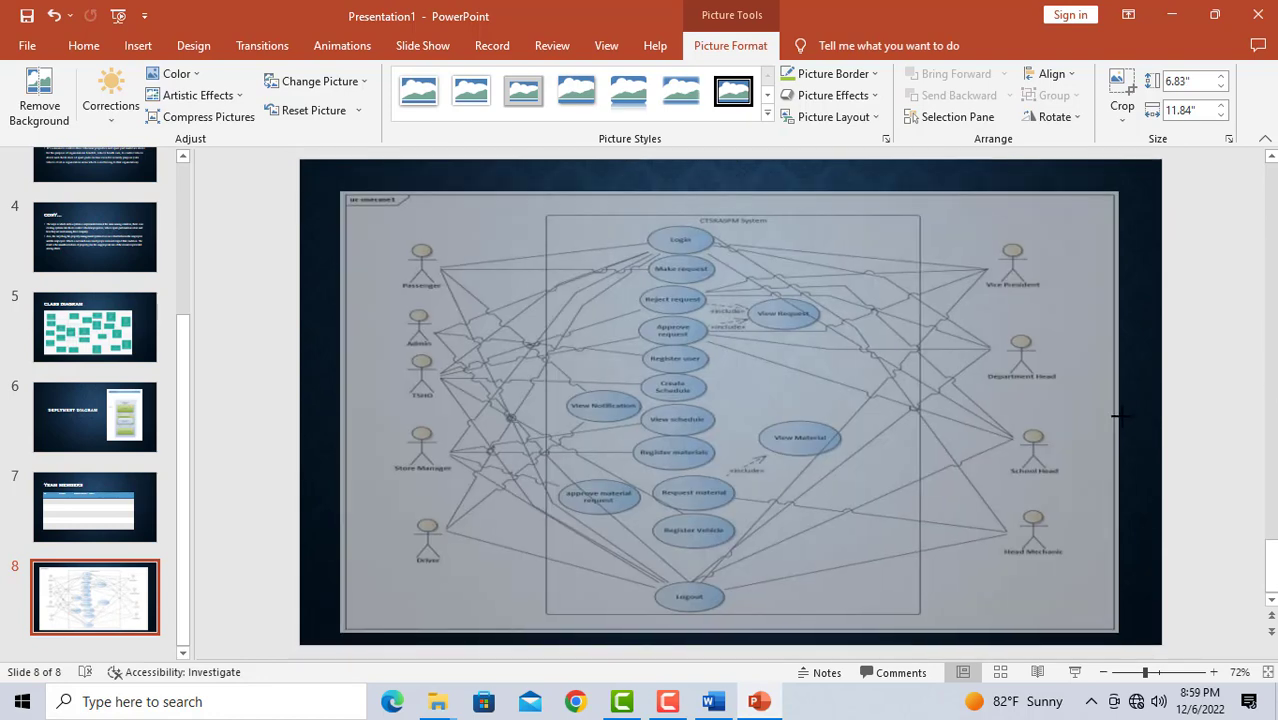
left_click_drag(1104, 414, 1124, 414)
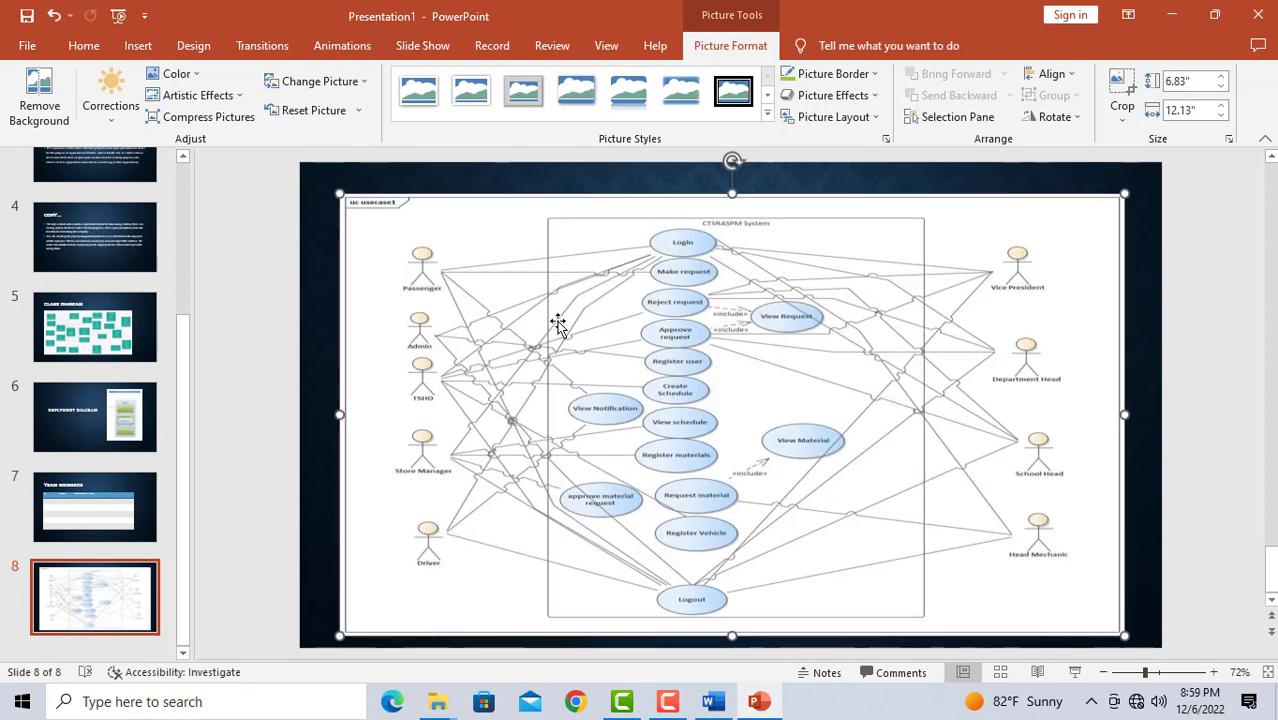
left_click(308, 184)
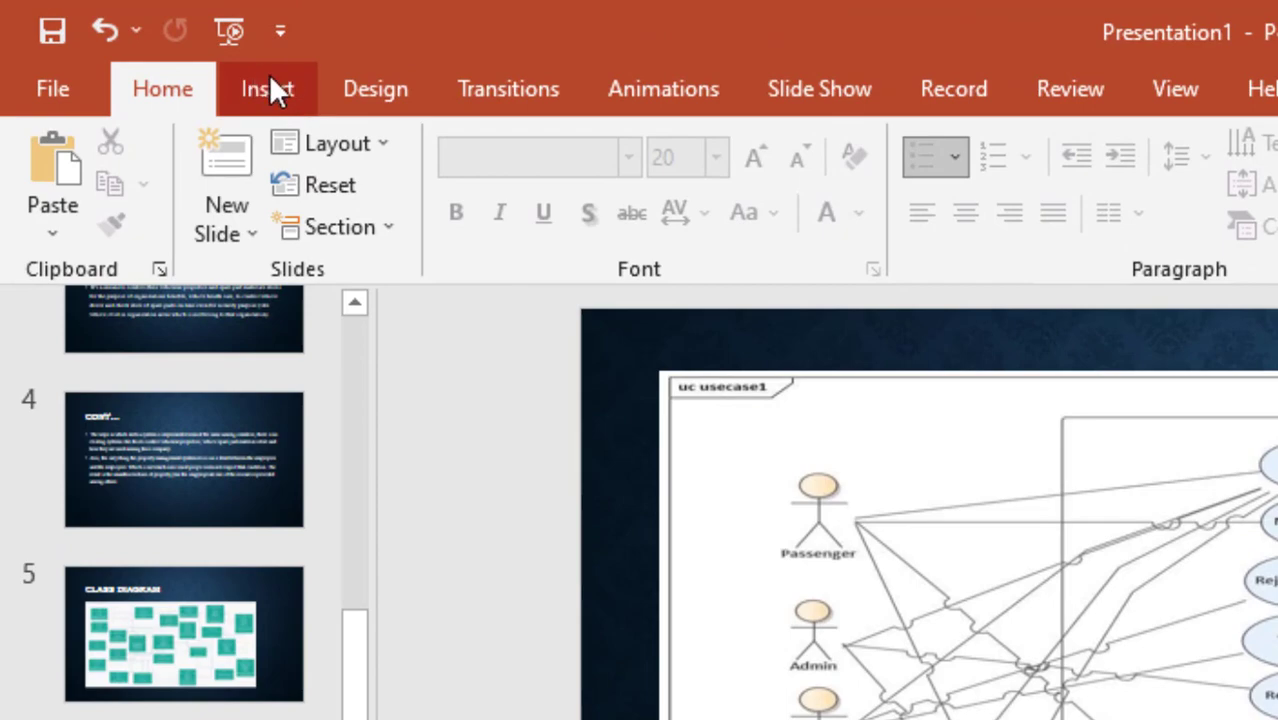
Draw a rectangle over the diagram's top left and give it a blue shape style.
left_click(269, 80)
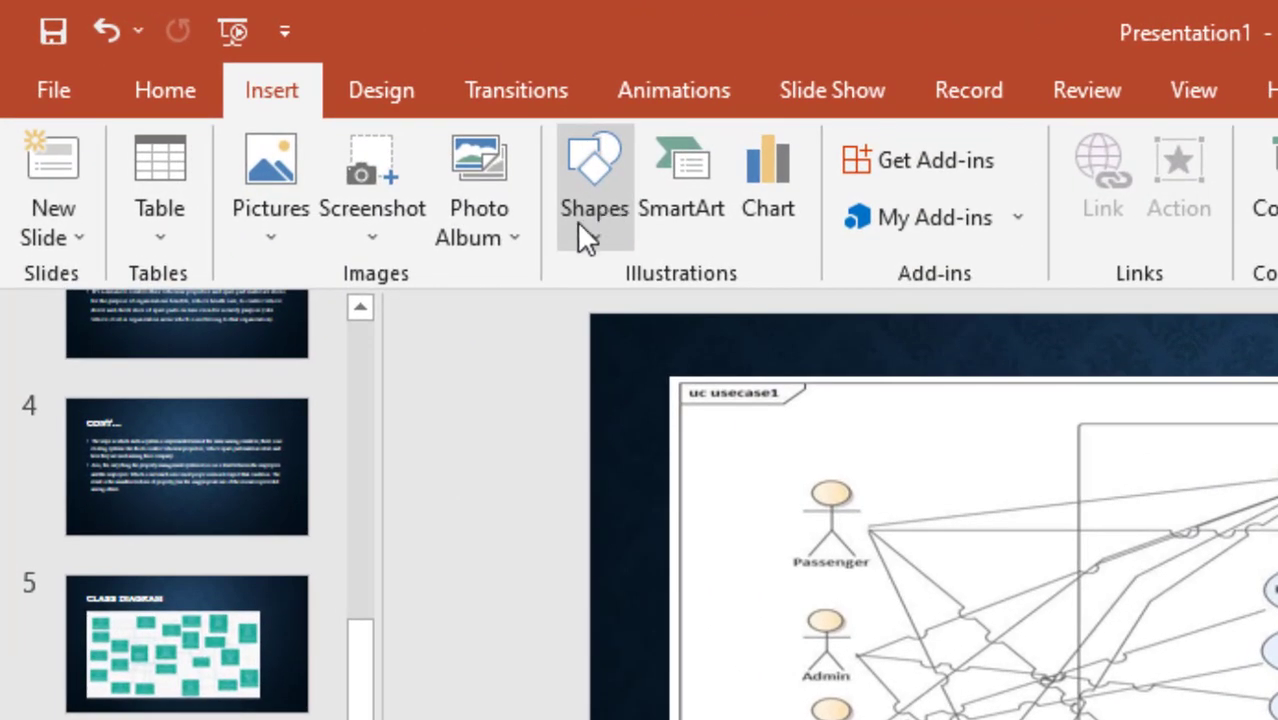
left_click(587, 235)
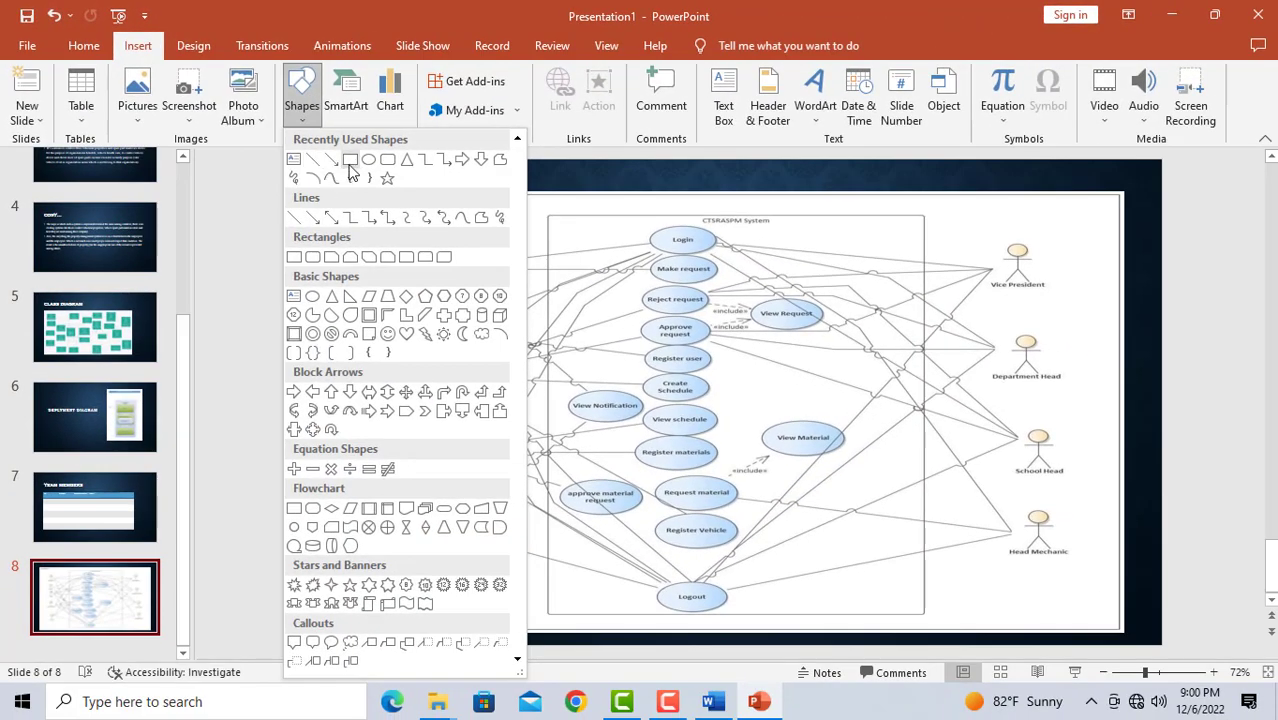
left_click(357, 166)
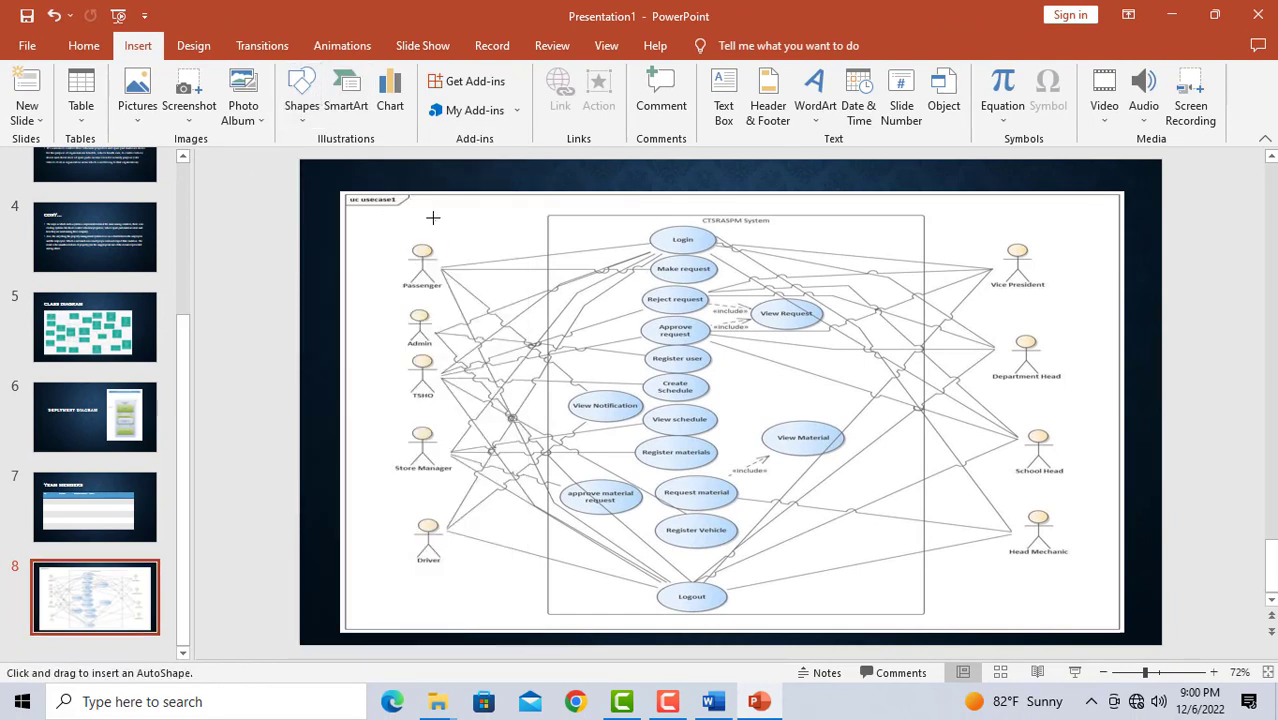
mouse_move(433, 217)
left_mouse_down()
mouse_move(538, 270)
mouse_move(573, 268)
left_mouse_up()
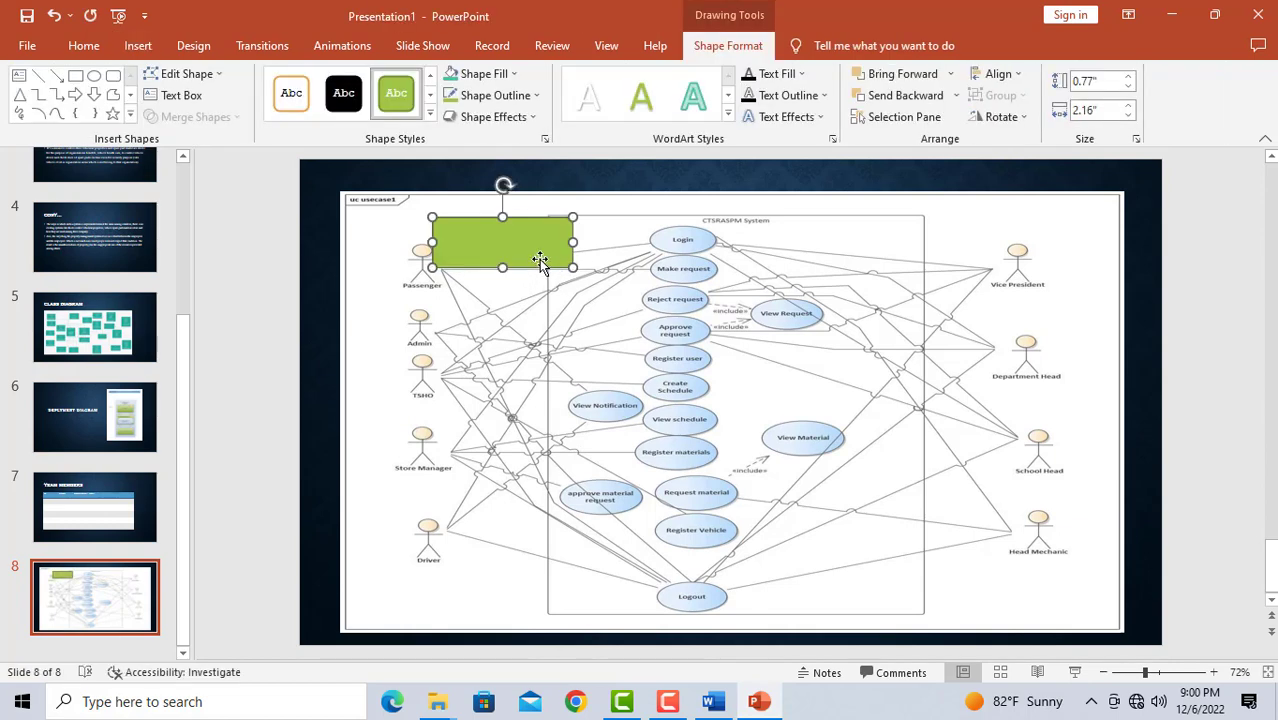
left_click(345, 100)
left_click(300, 100)
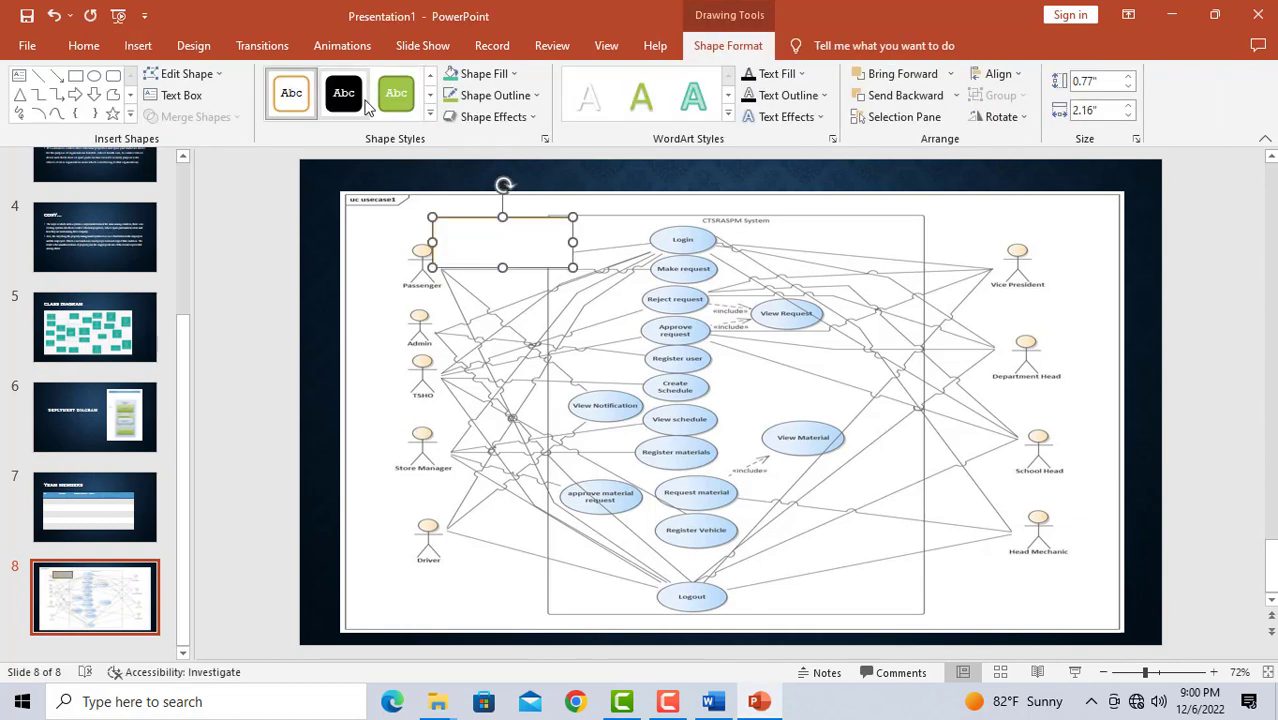
left_click(429, 95)
left_click(396, 95)
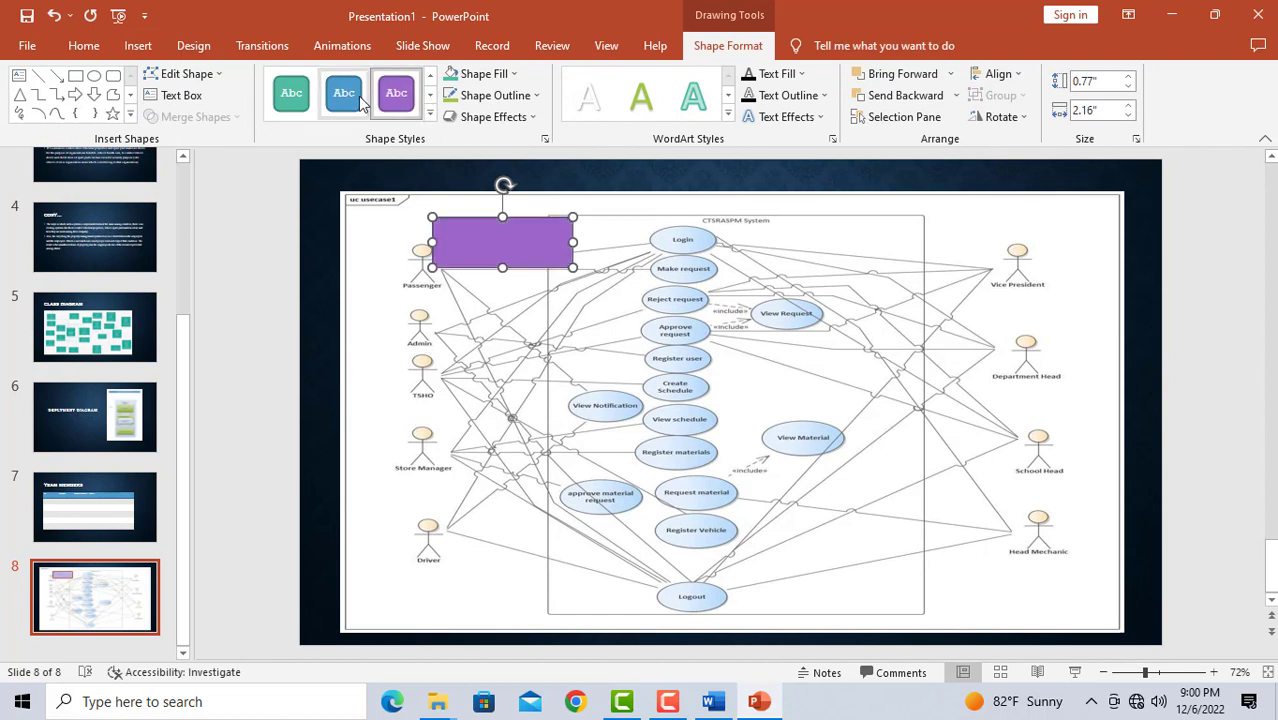
left_click(361, 100)
type("Use")
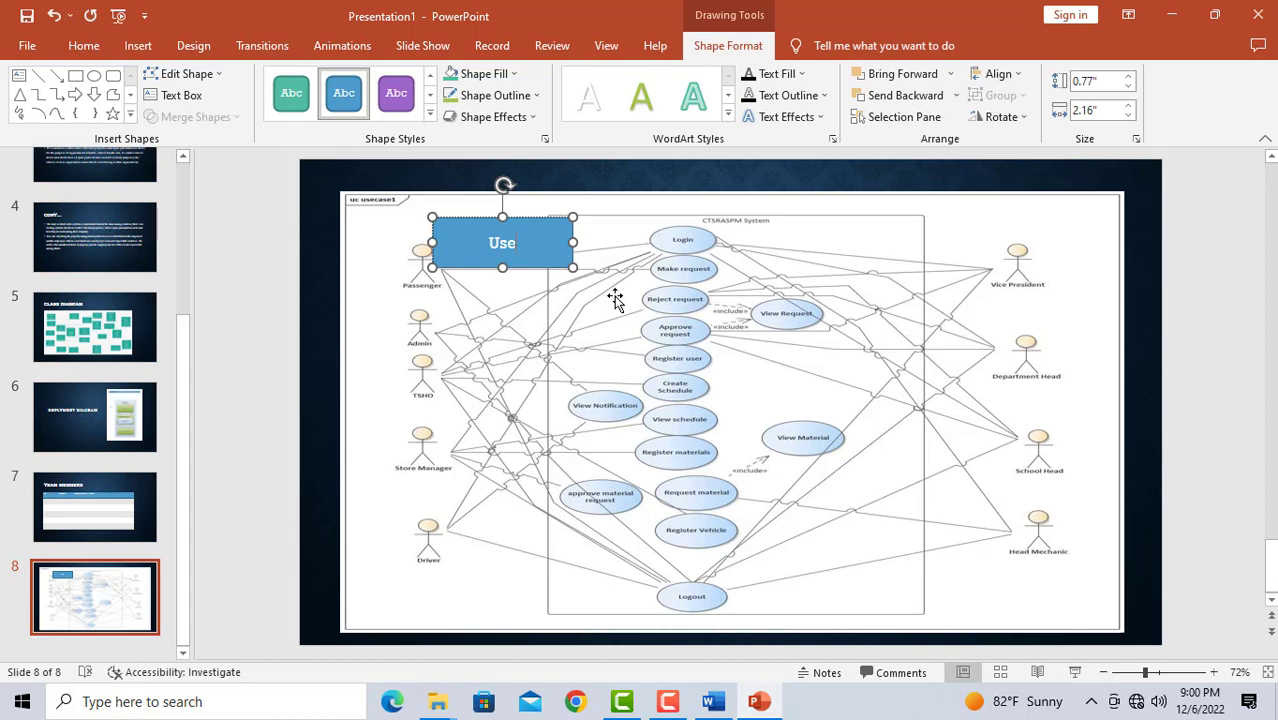
Label the rectangle 'Usecase' and position it at the diagram's top left.
type("case")
mouse_move(556, 229)
left_mouse_down()
mouse_move(652, 206)
mouse_move(1057, 205)
left_mouse_up()
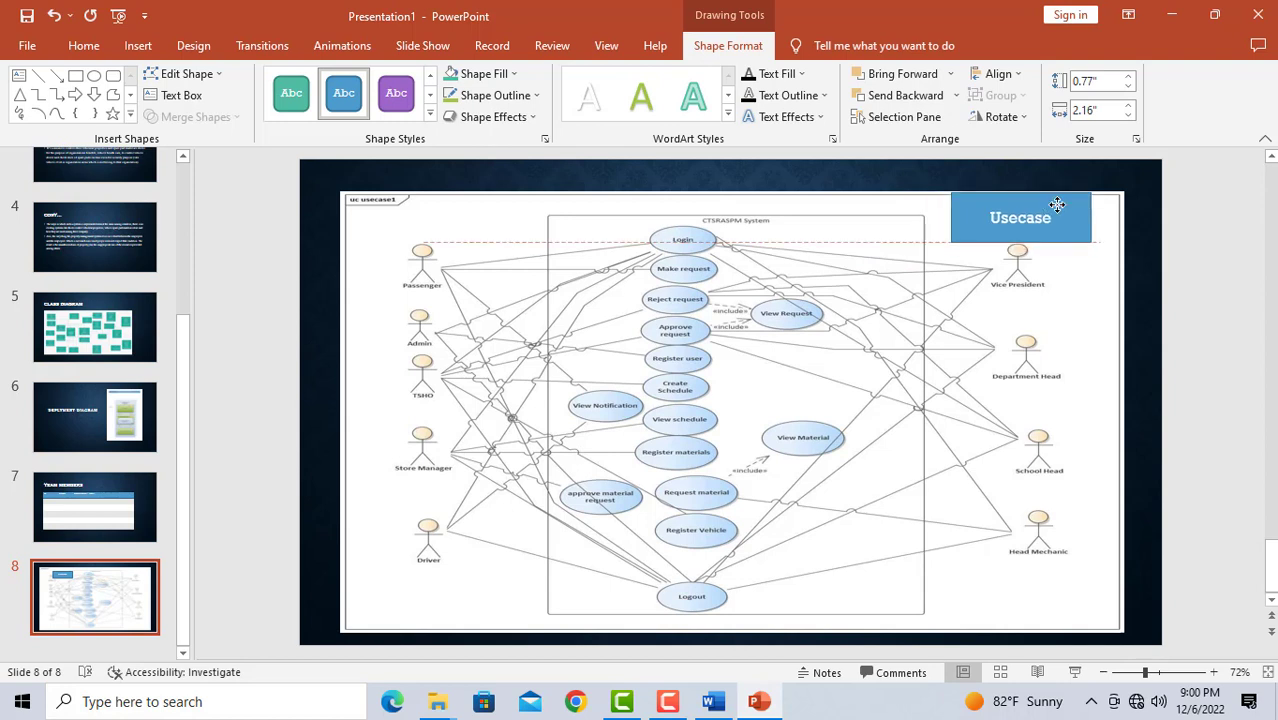
mouse_move(1057, 205)
left_mouse_down()
mouse_move(521, 208)
mouse_move(521, 234)
mouse_move(521, 217)
left_mouse_up()
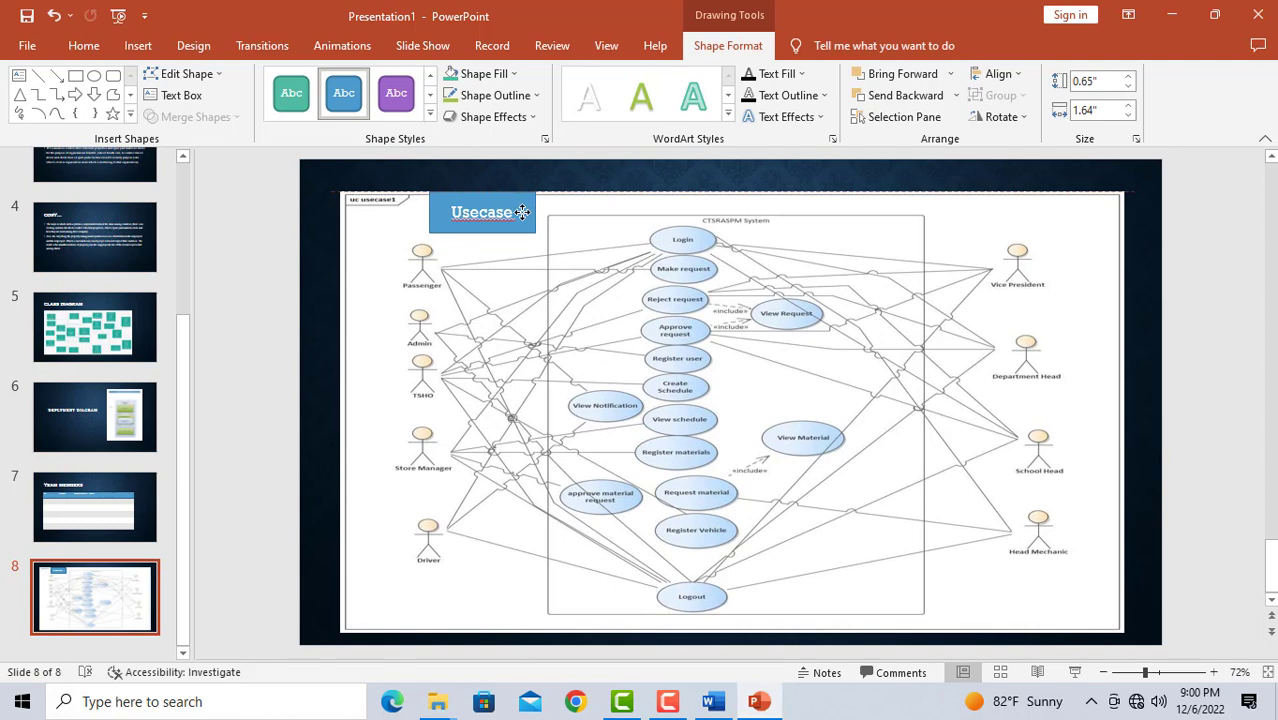
Draw a short straight line below the Usecase label.
left_click(138, 46)
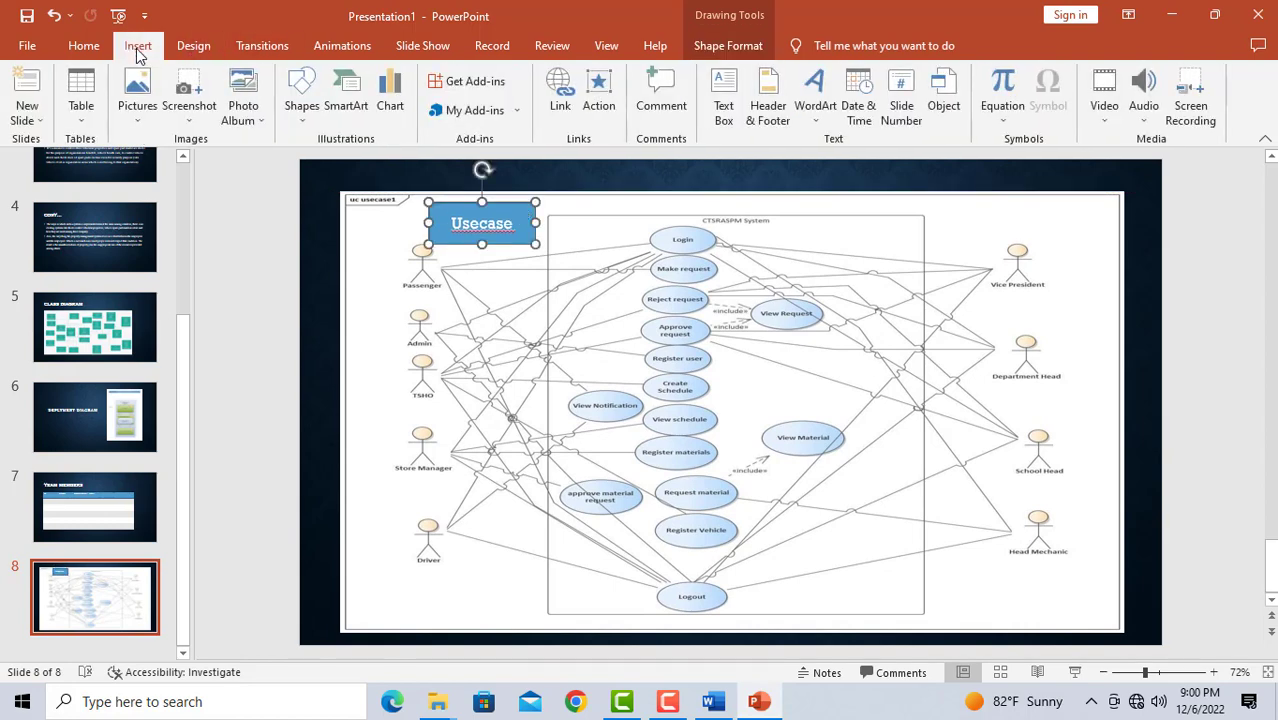
left_click(302, 108)
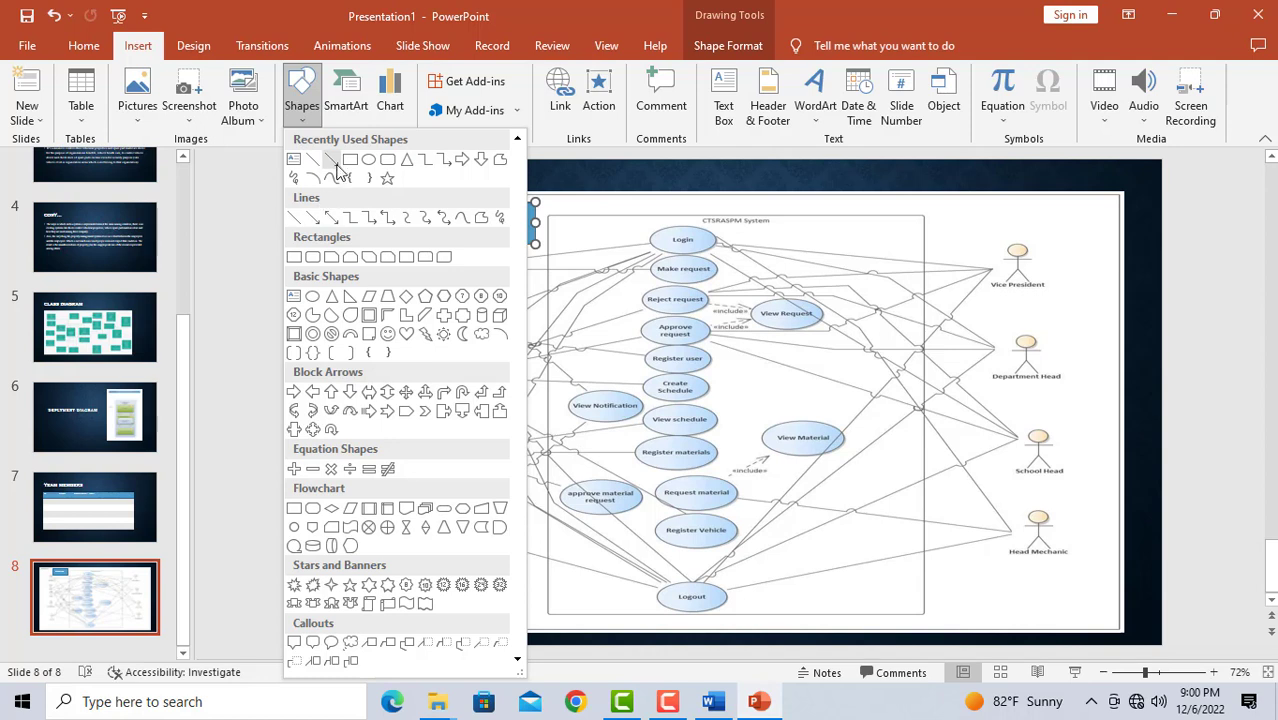
left_click(333, 160)
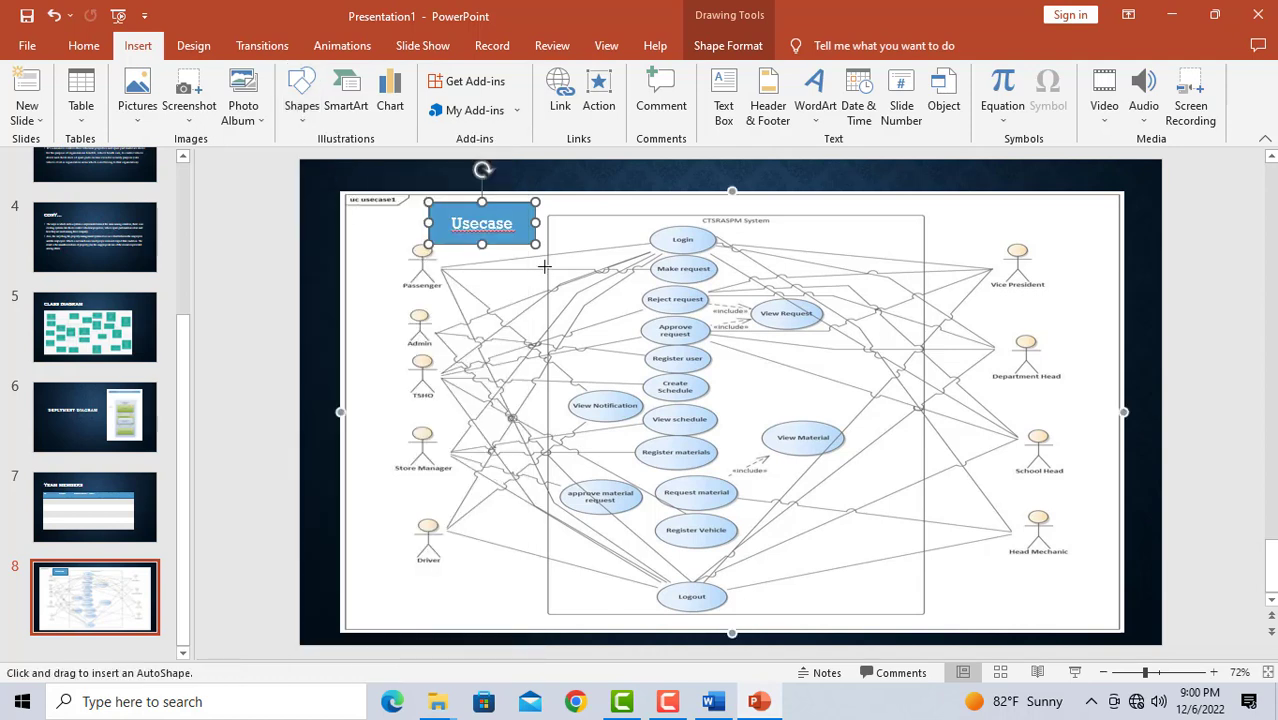
left_click_drag(563, 226, 611, 304)
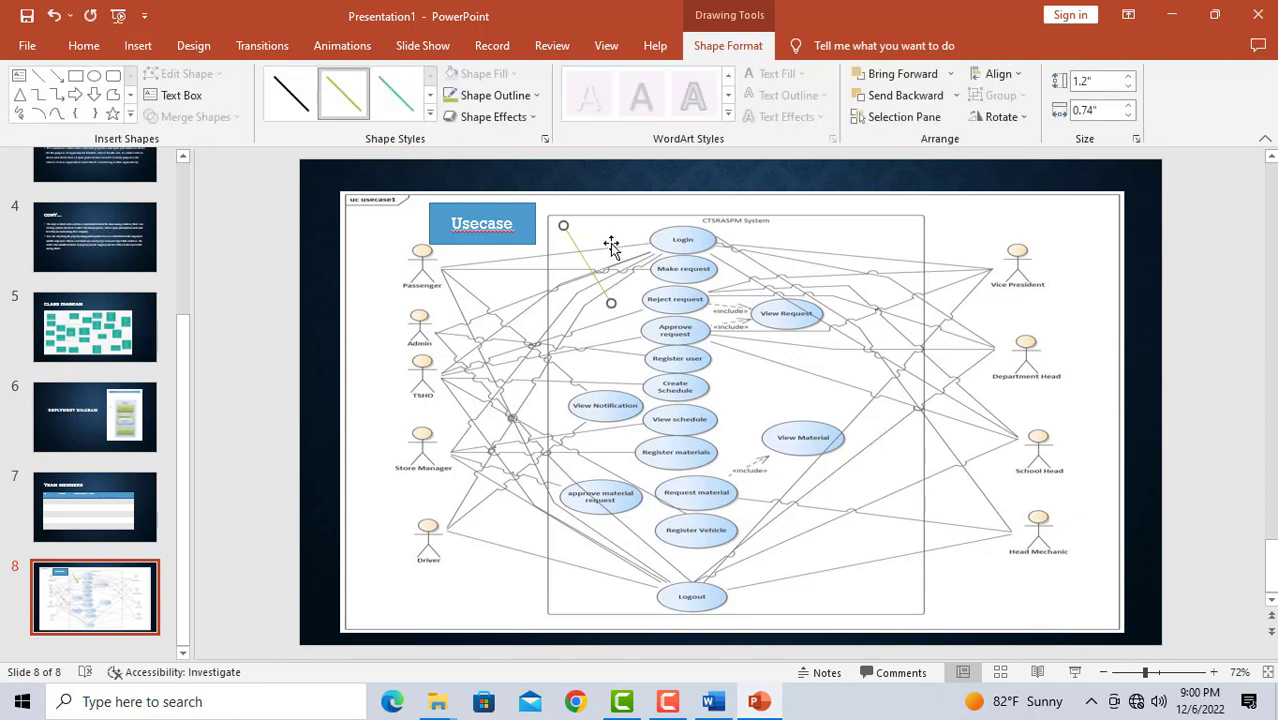
left_click(608, 240)
left_click(604, 295)
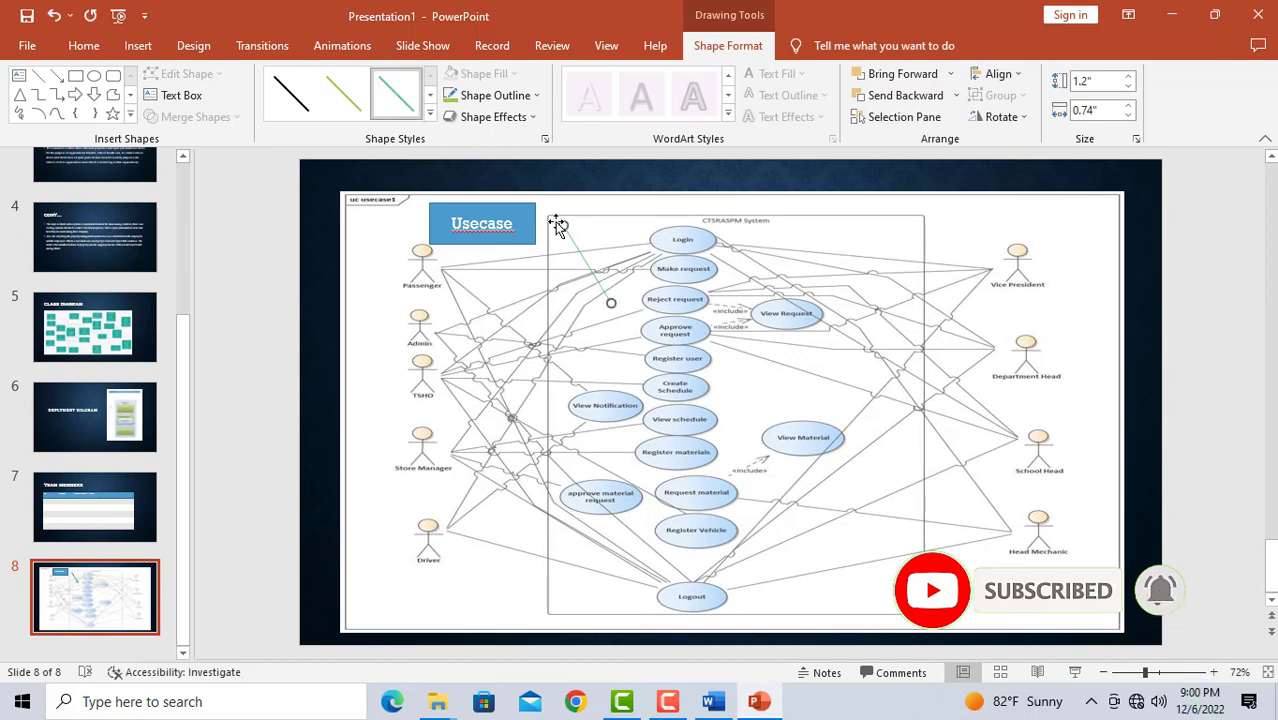
Attach the line's upper end to the Usecase box and shorten it toward the diagram.
left_click_drag(563, 226, 535, 244)
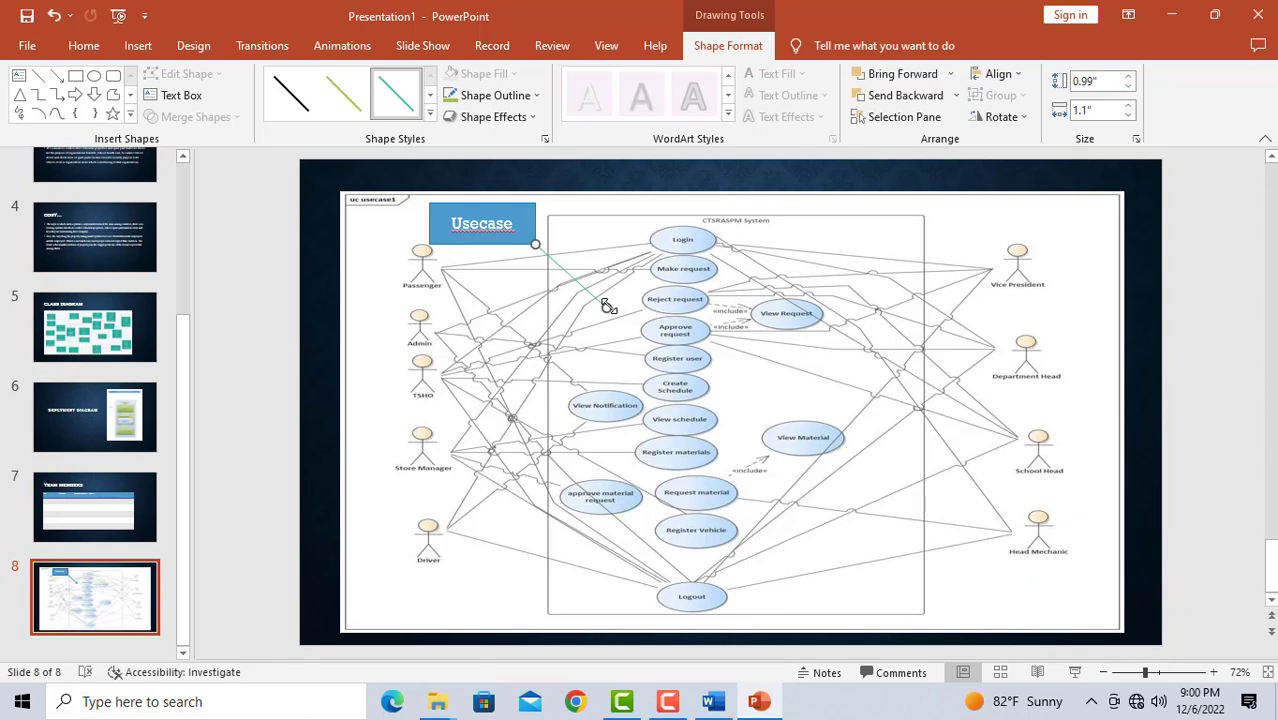
left_click_drag(607, 305, 571, 266)
left_click(572, 213)
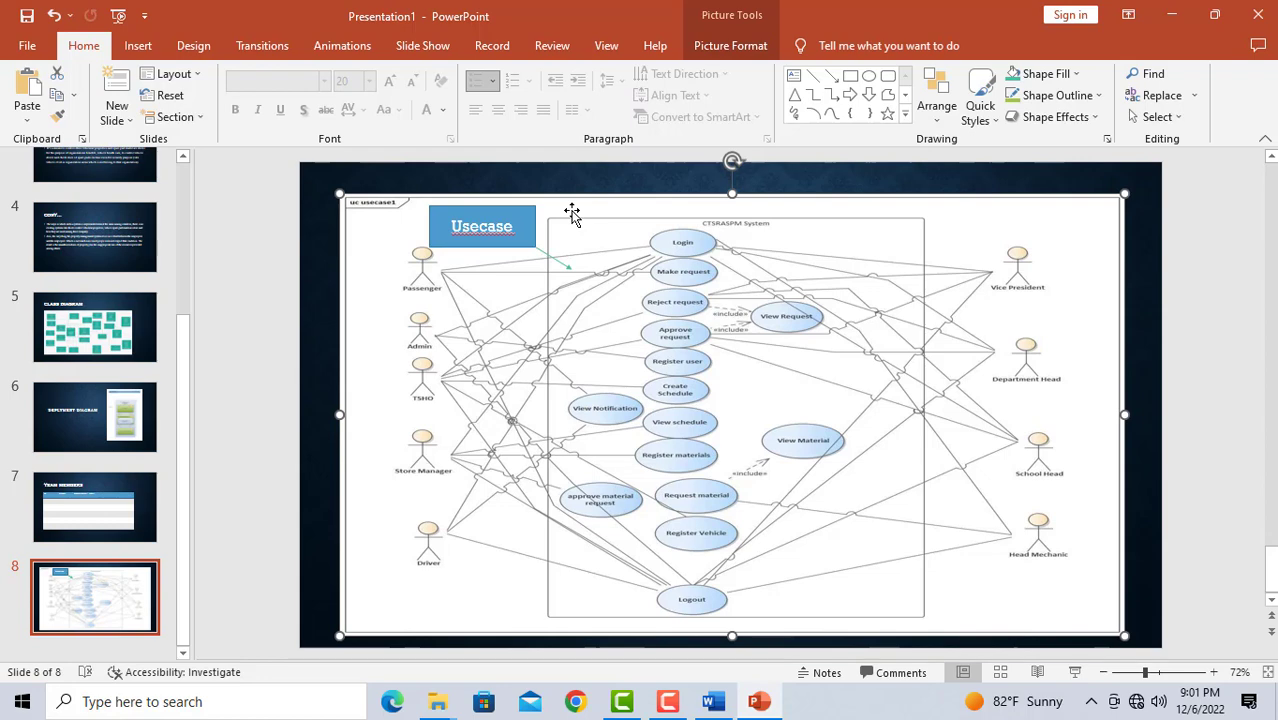
left_click(488, 228)
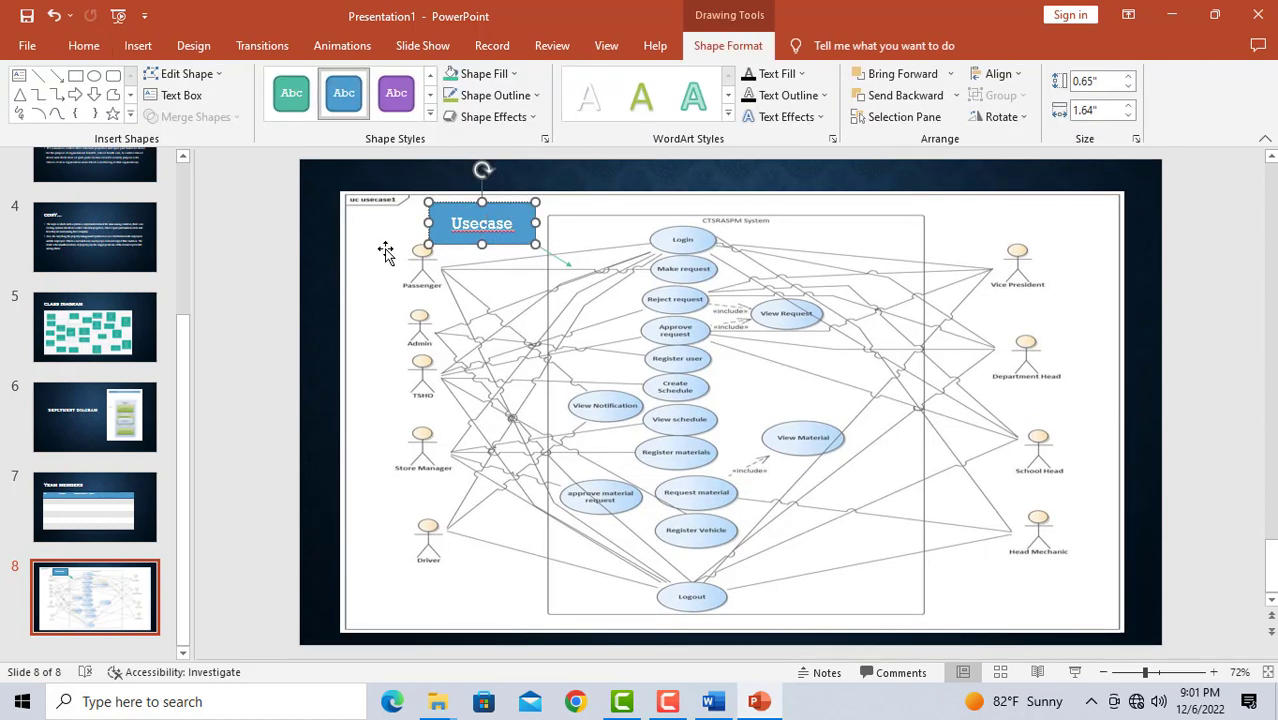
left_click(322, 262)
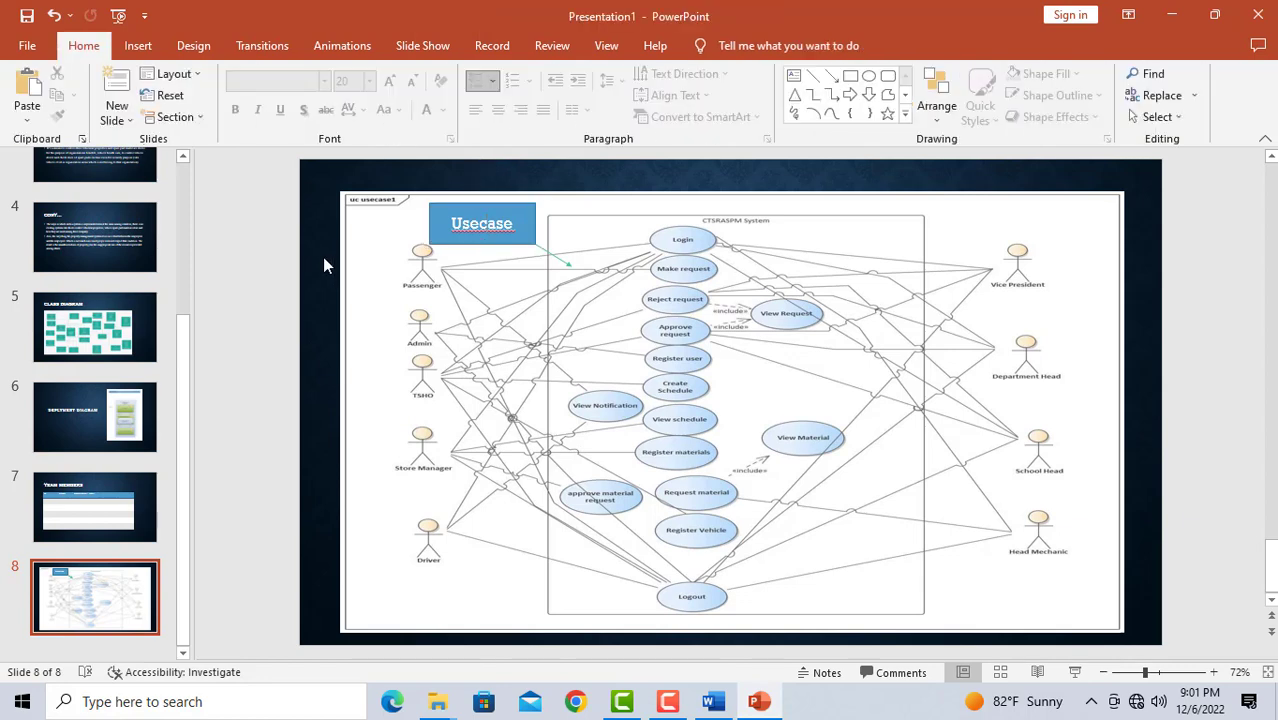
Select slide 2, the CONTENT slide, and bring up the Insert commands.
scroll(90, 405, "up", 2)
scroll(89, 405, "up", 3)
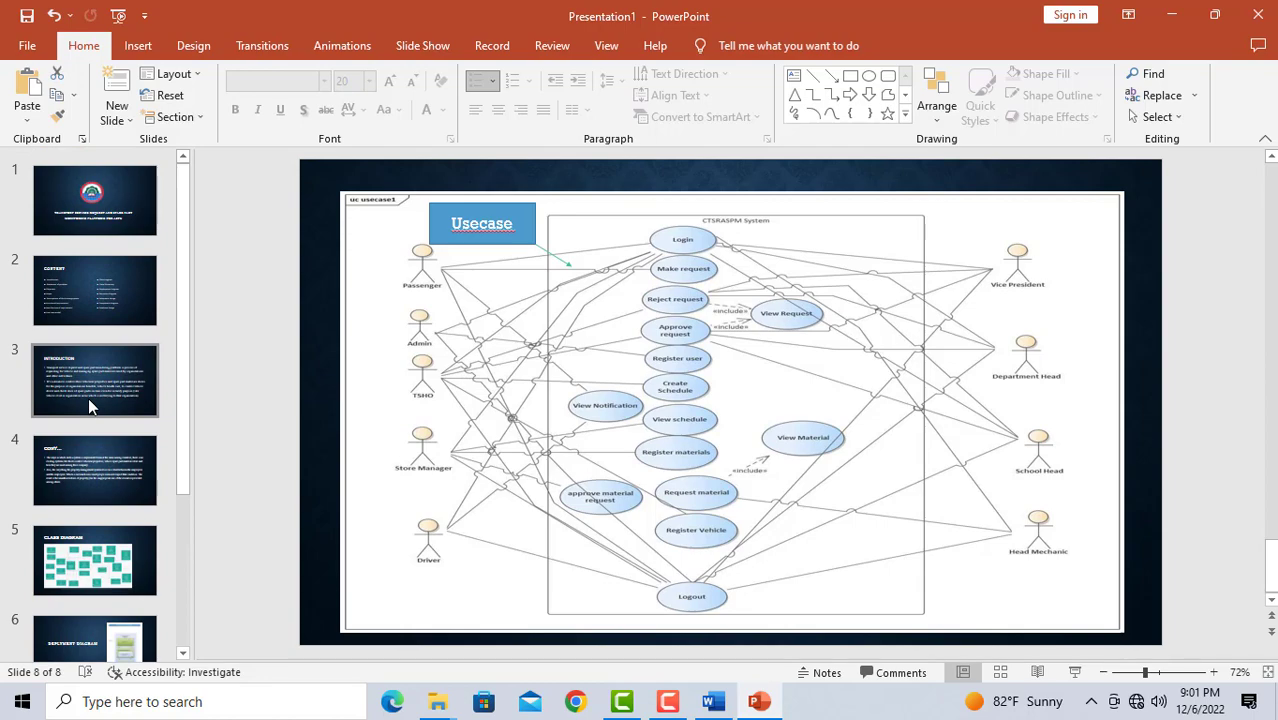
scroll(88, 404, "down", 3)
scroll(88, 404, "up", 3)
left_click(88, 404)
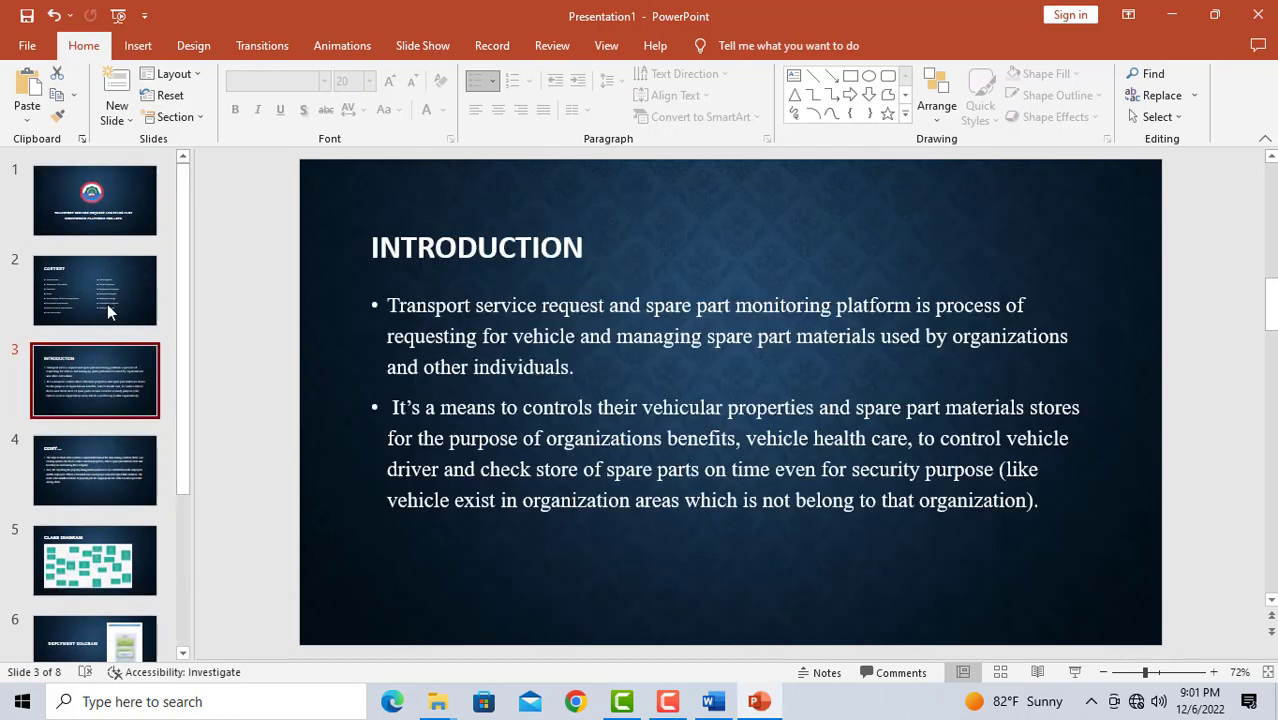
left_click(107, 313)
left_click(108, 410)
left_click(107, 268)
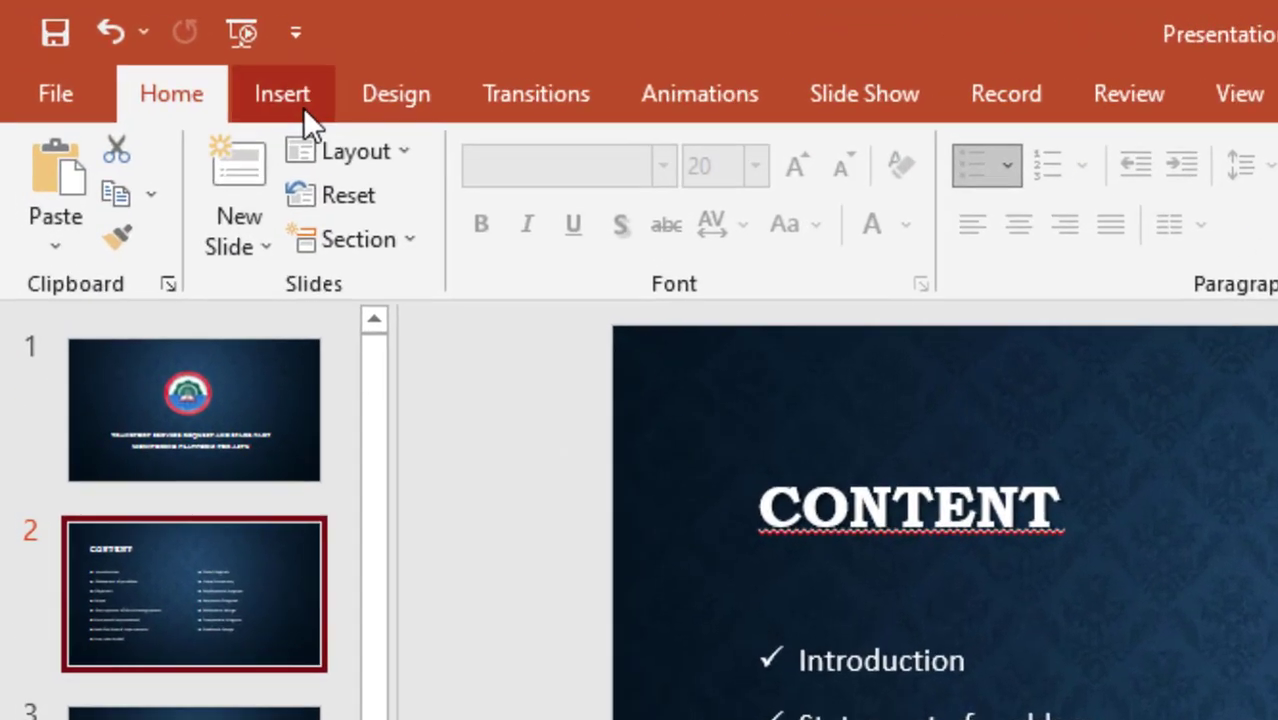
left_click(146, 47)
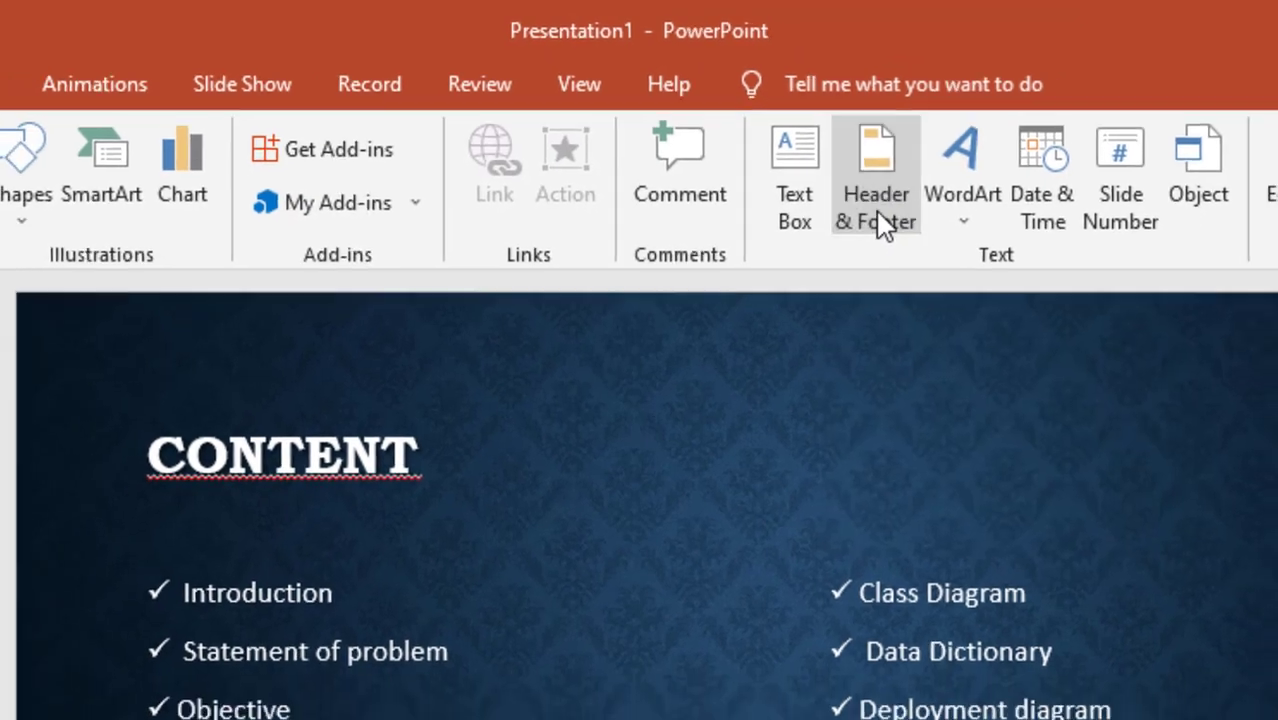
Add an auto-updating date and slide number footer to all slides.
left_click(897, 230)
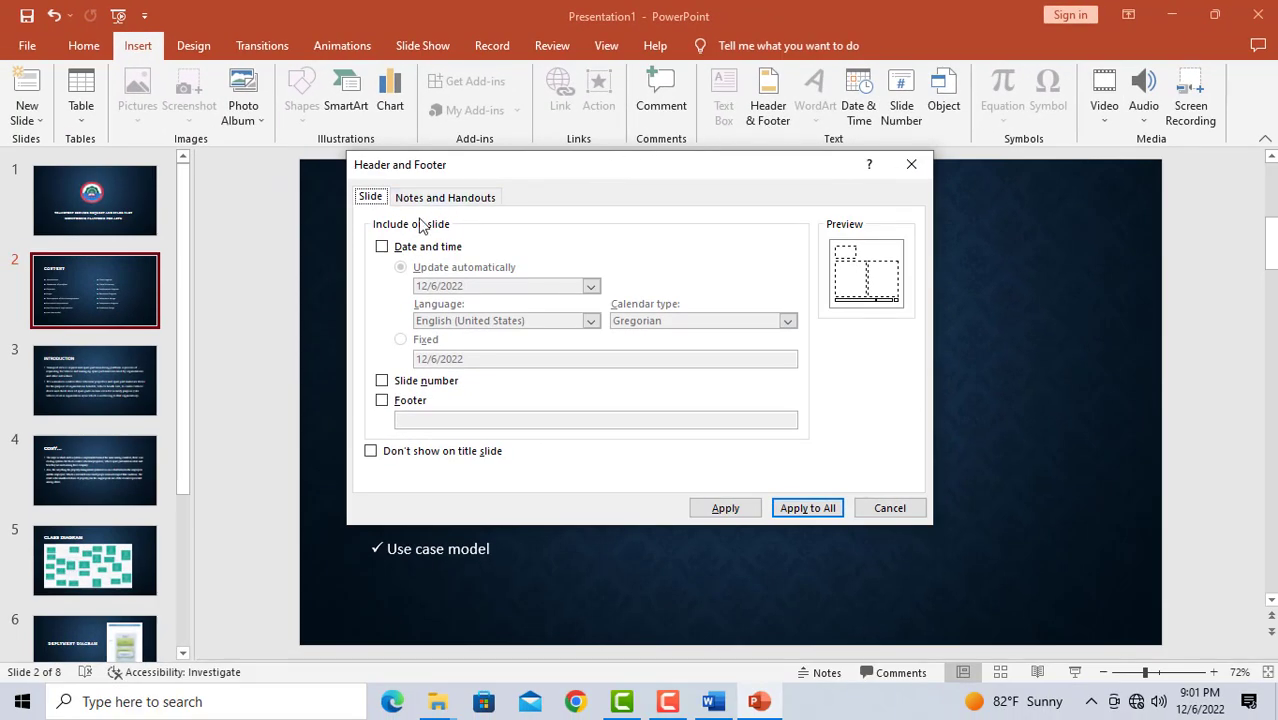
left_click(383, 248)
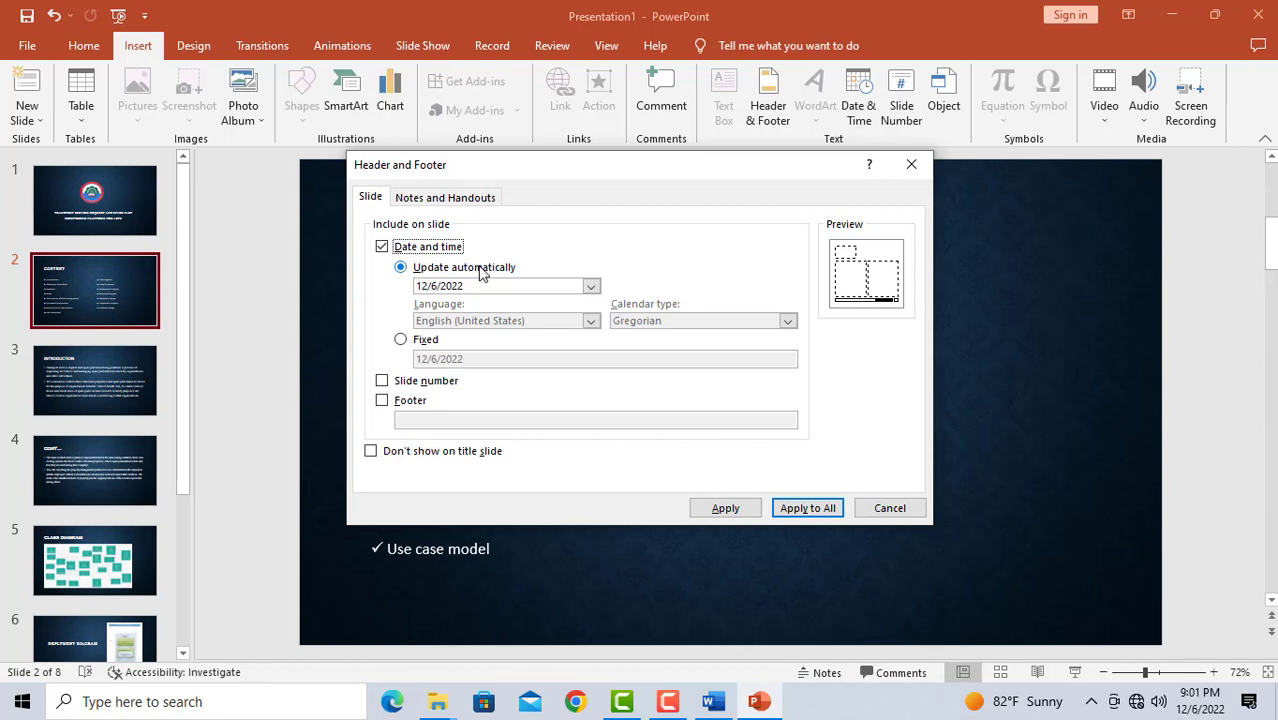
left_click(382, 381)
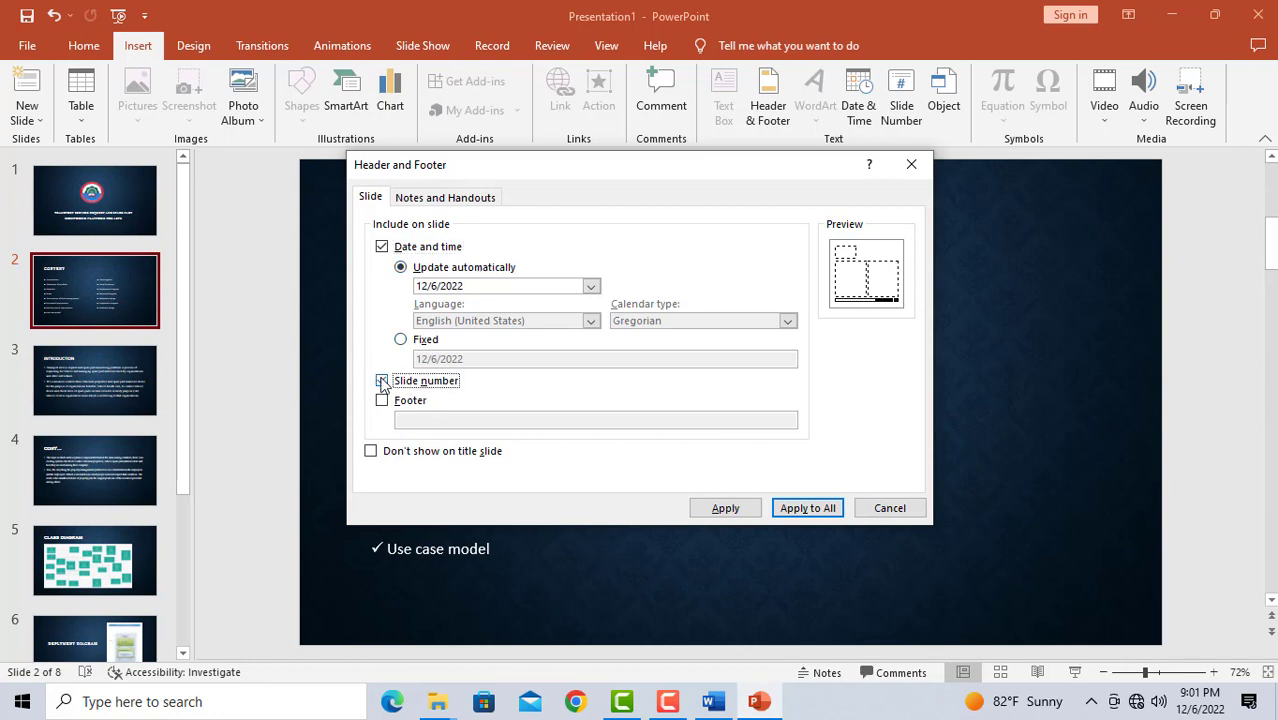
left_click(818, 509)
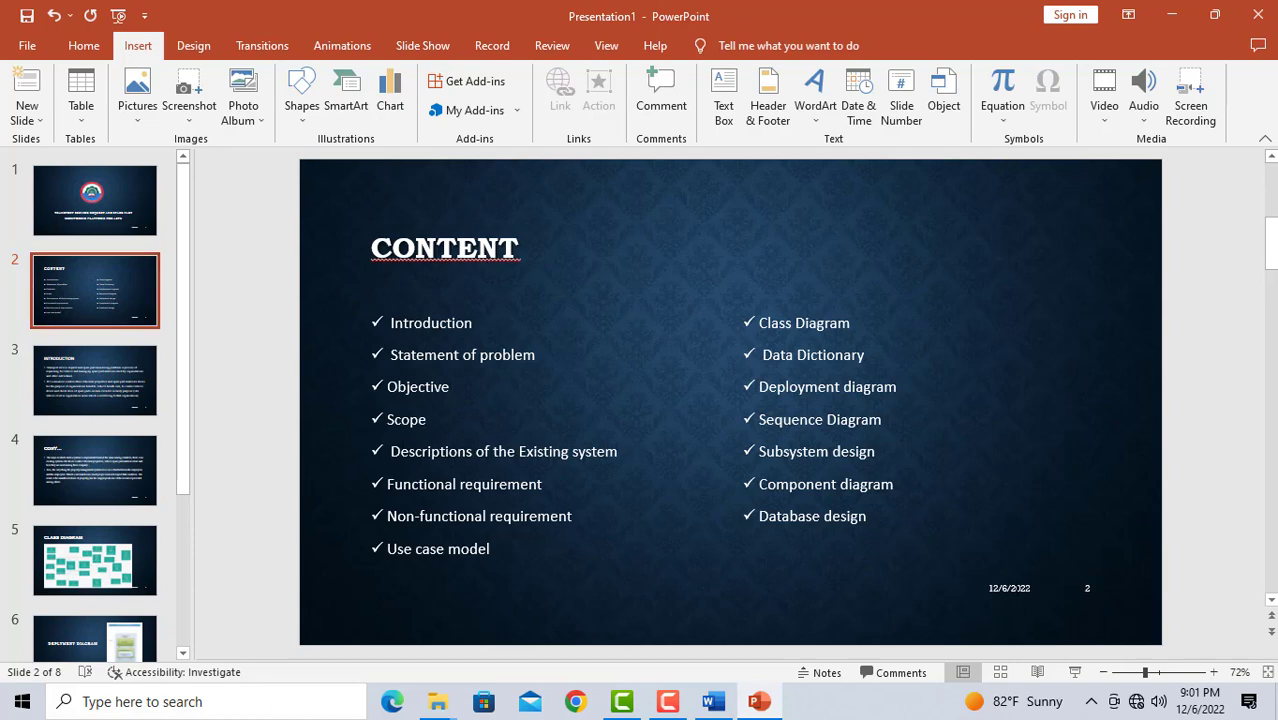
Check the new footers on slides 3 through 6, including the class diagram slide.
left_click(1010, 588)
left_click(790, 548)
left_click(146, 395)
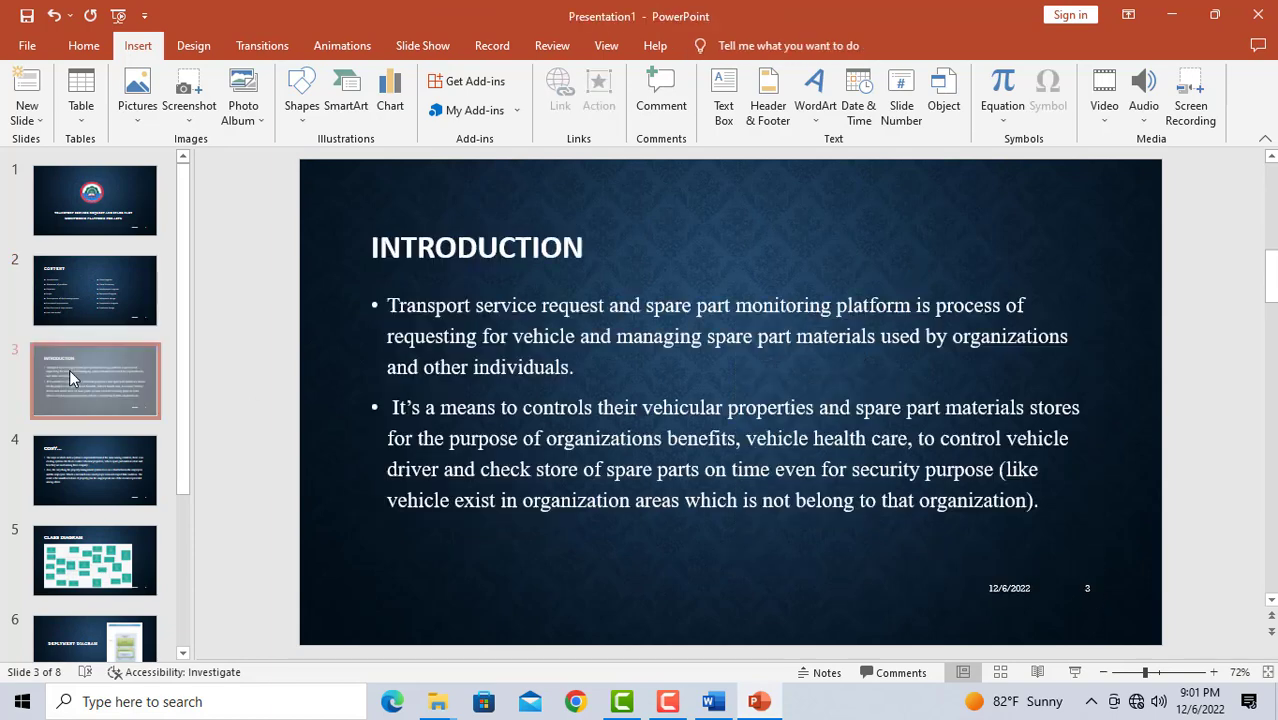
left_click(108, 450)
left_click(113, 553)
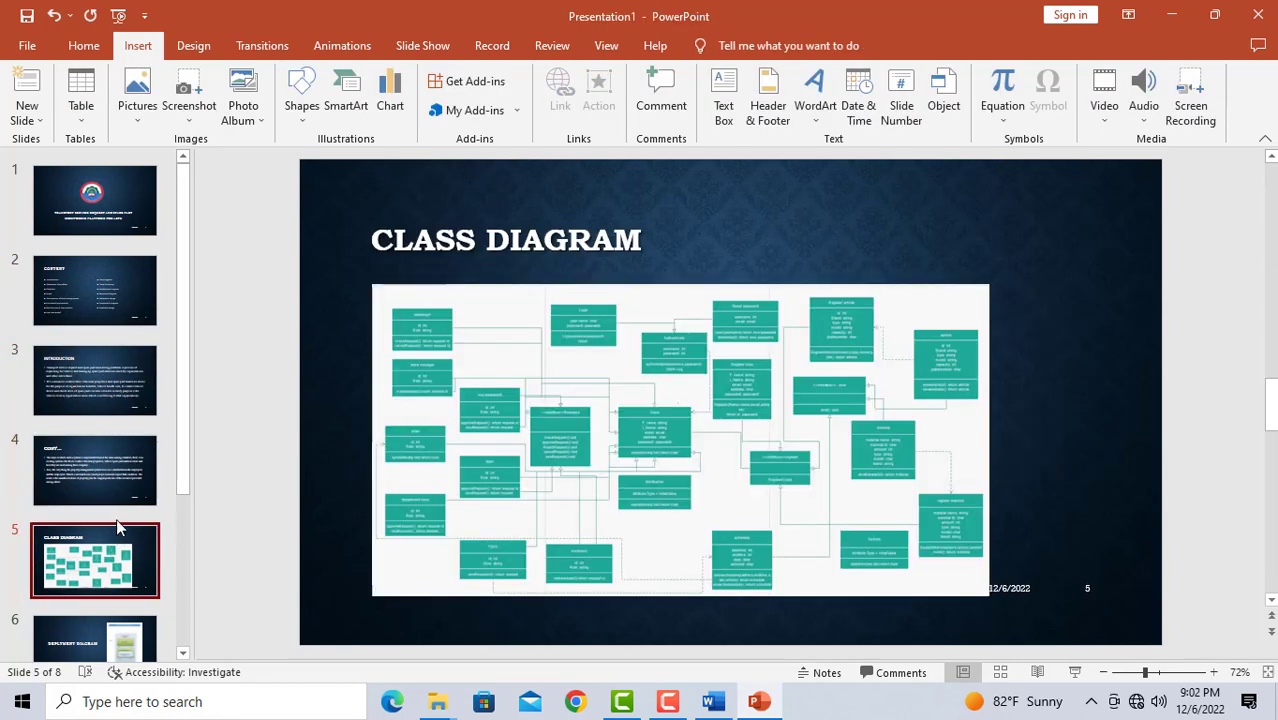
left_click(748, 502)
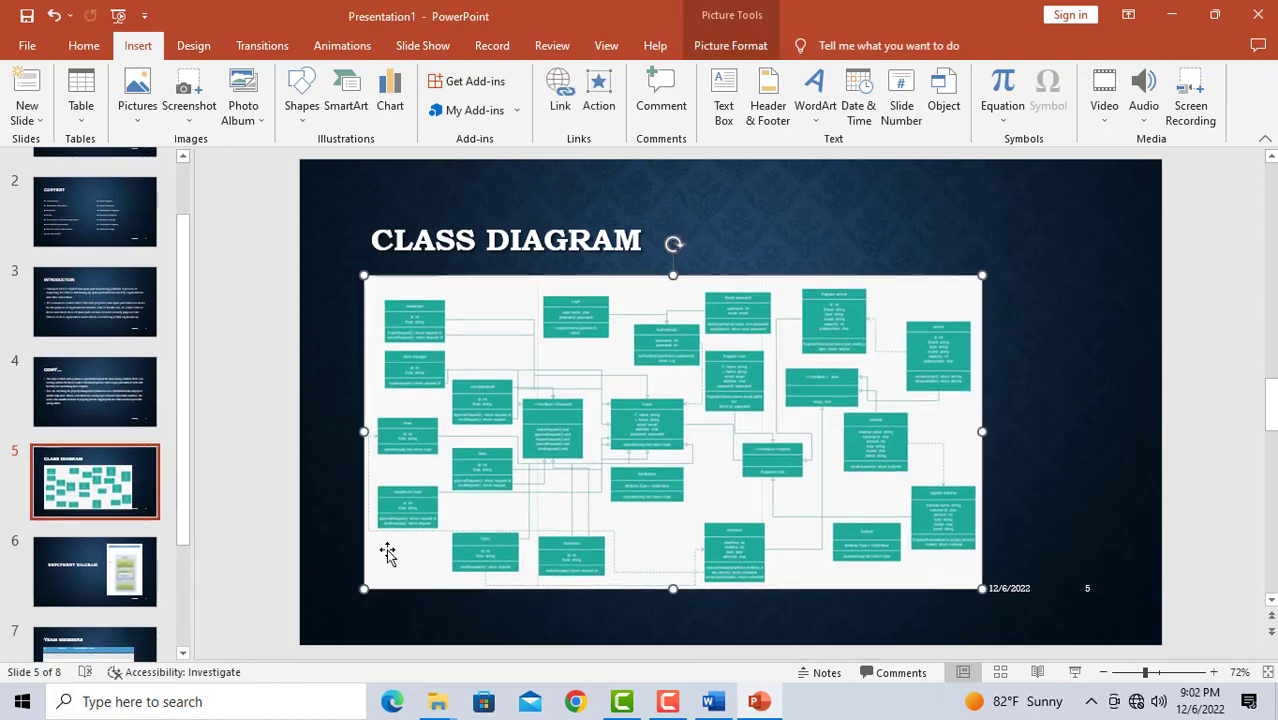
left_click(133, 560)
Shrink the use-case diagram on slide 8 and recentre it above the footer.
scroll(551, 526, "down", 2)
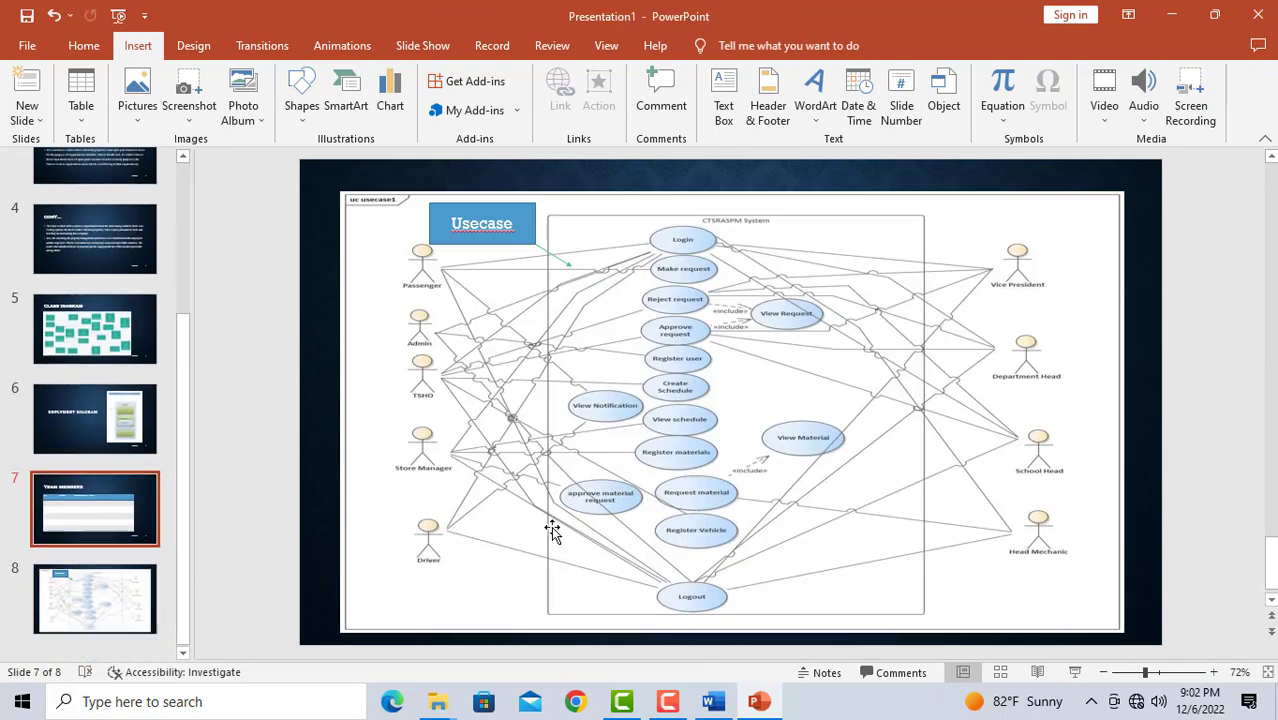
left_click(633, 495)
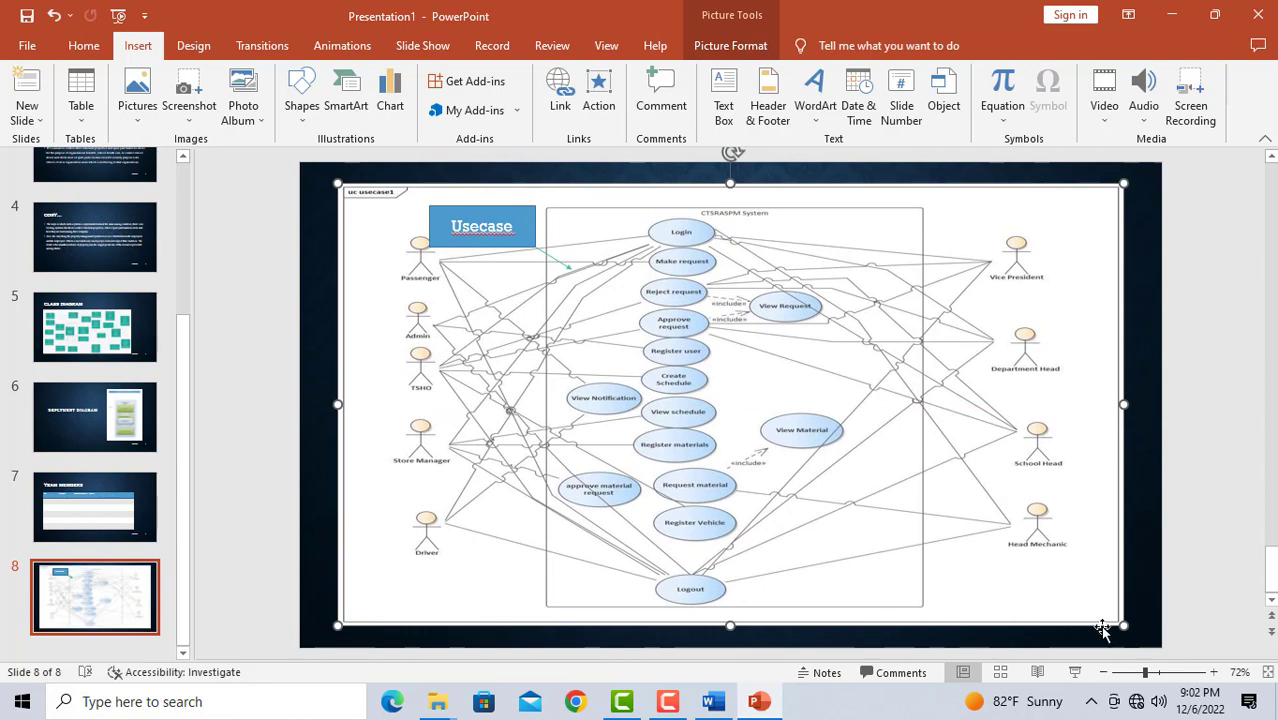
left_click_drag(1124, 625, 1040, 487)
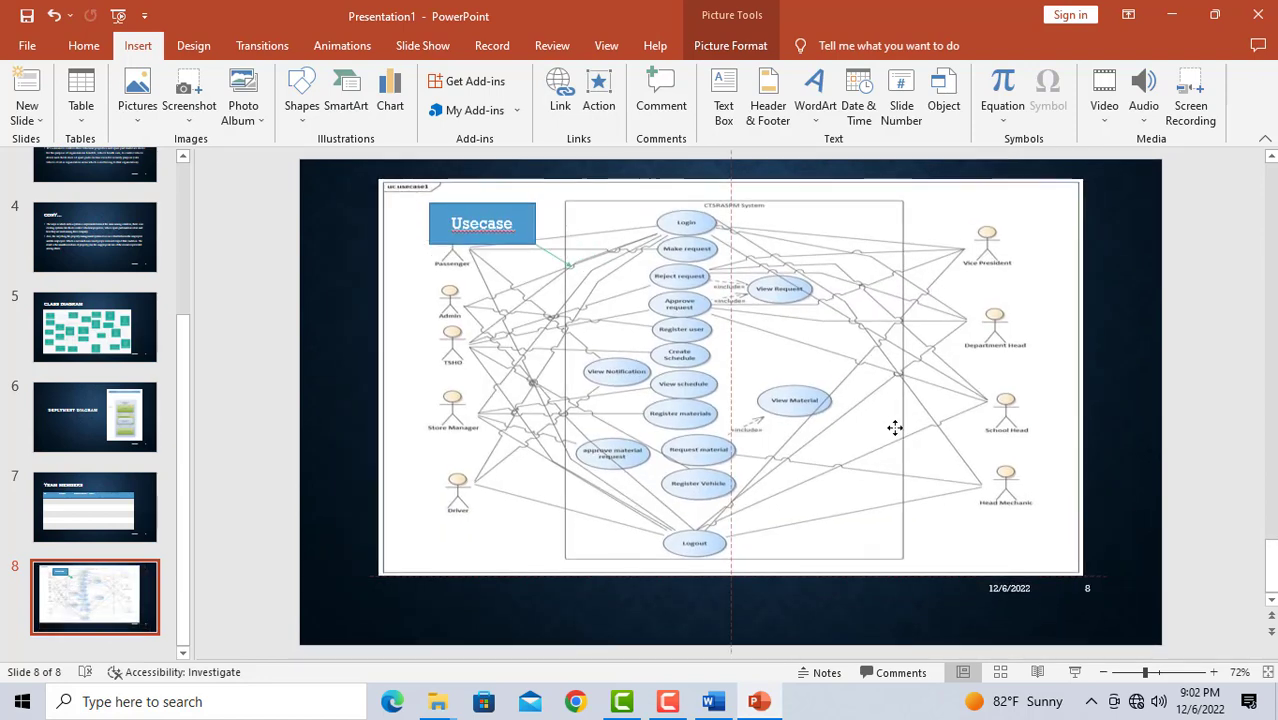
left_click_drag(855, 443, 896, 425)
left_click(268, 383)
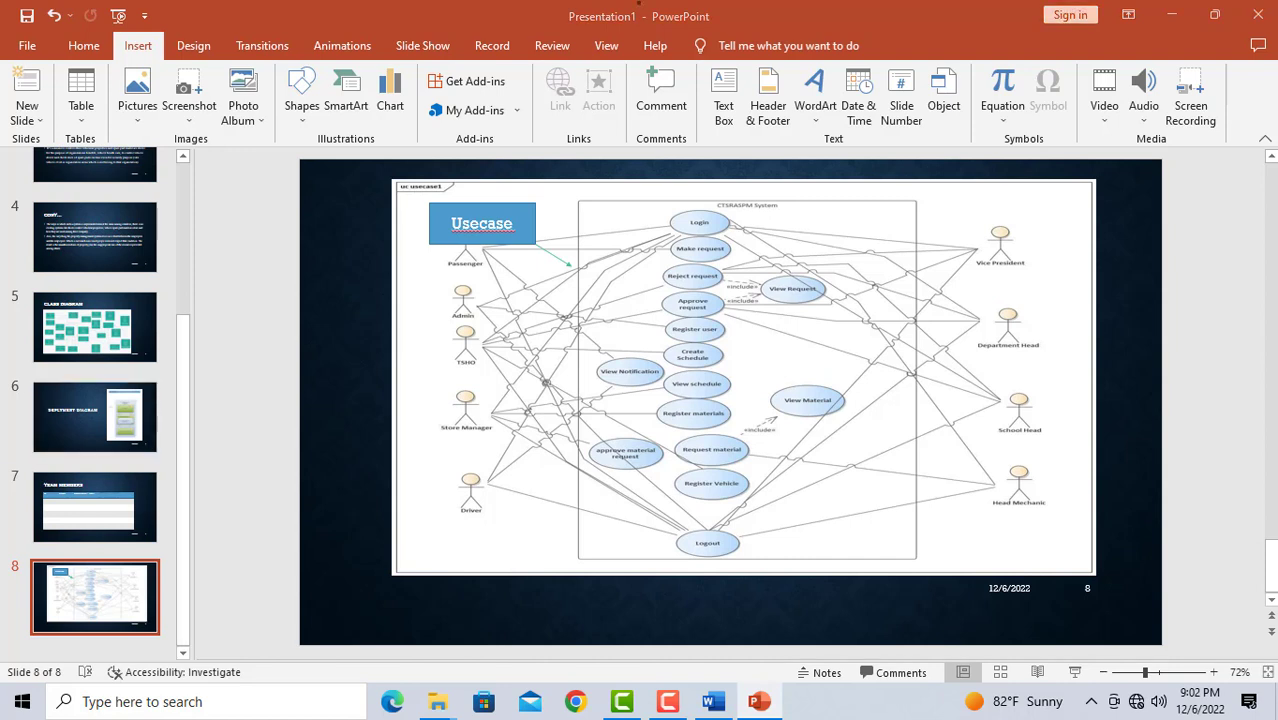
left_click_drag(95, 597, 97, 410)
left_click(97, 300)
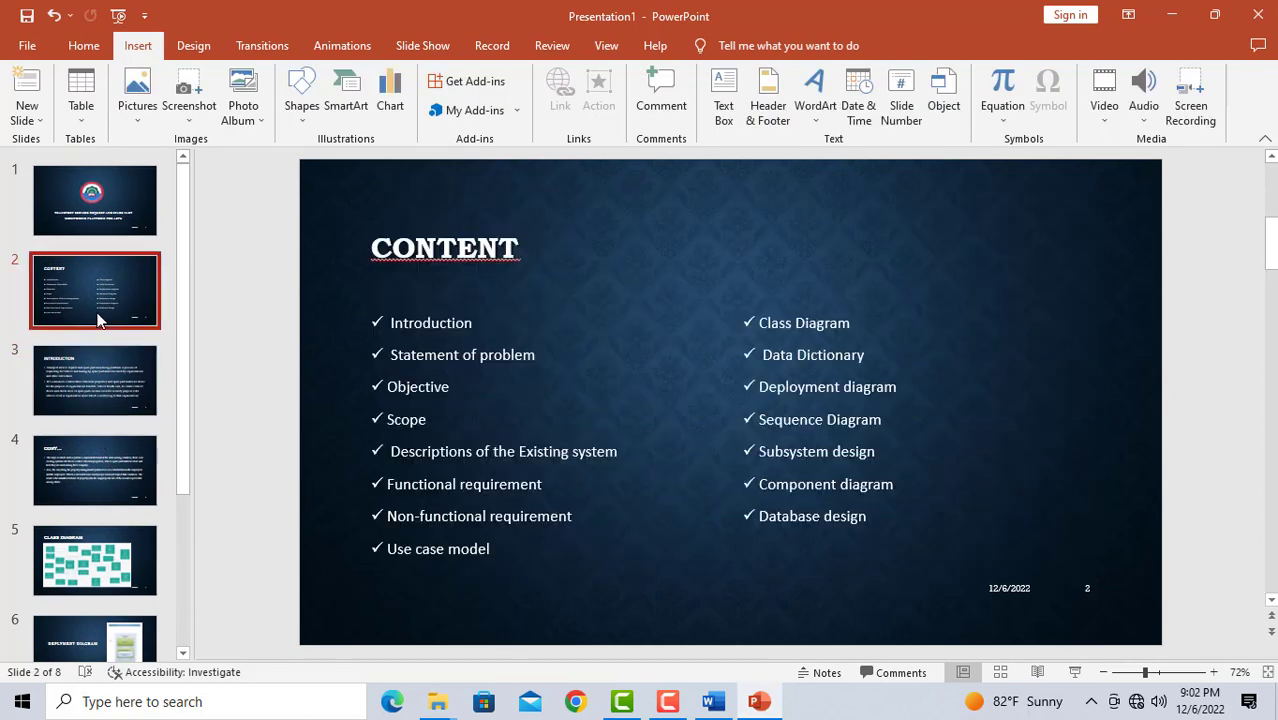
left_click(118, 420)
scroll(100, 420, "down", 1)
scroll(100, 420, "down", 2)
left_click(95, 452)
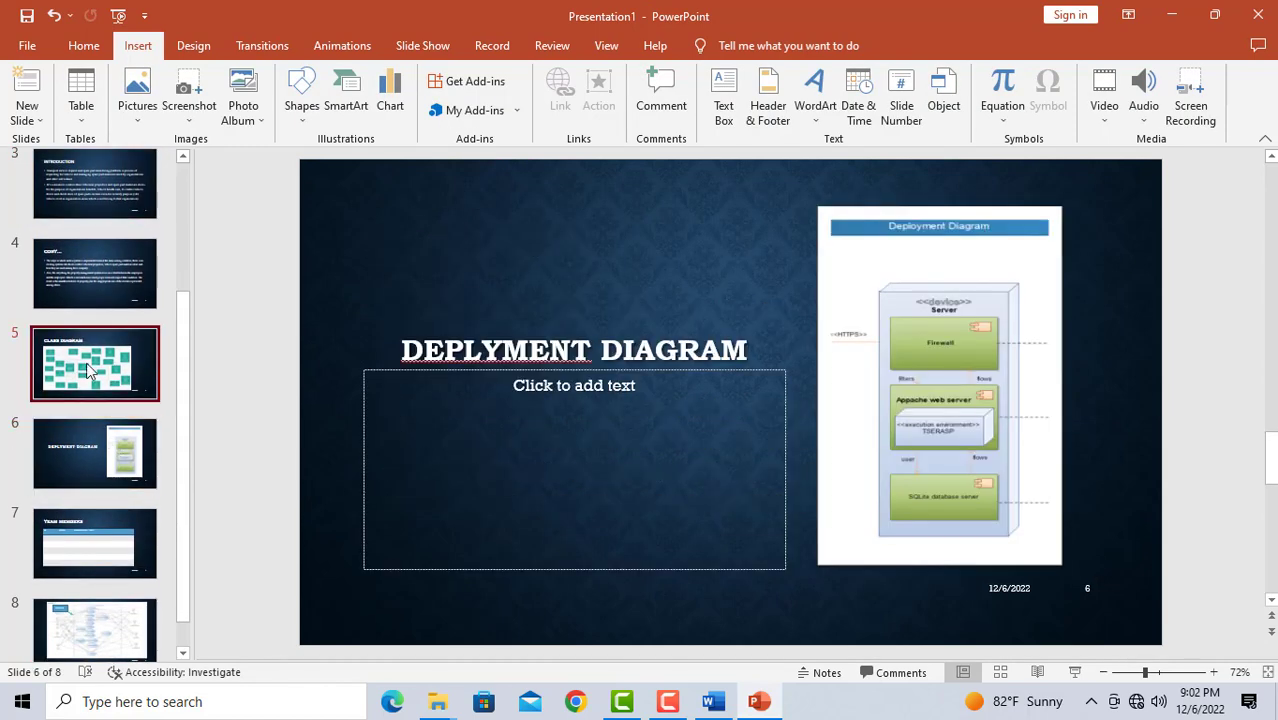
left_click(95, 365)
left_click(93, 289)
left_click(95, 185)
scroll(120, 285, "up", 3)
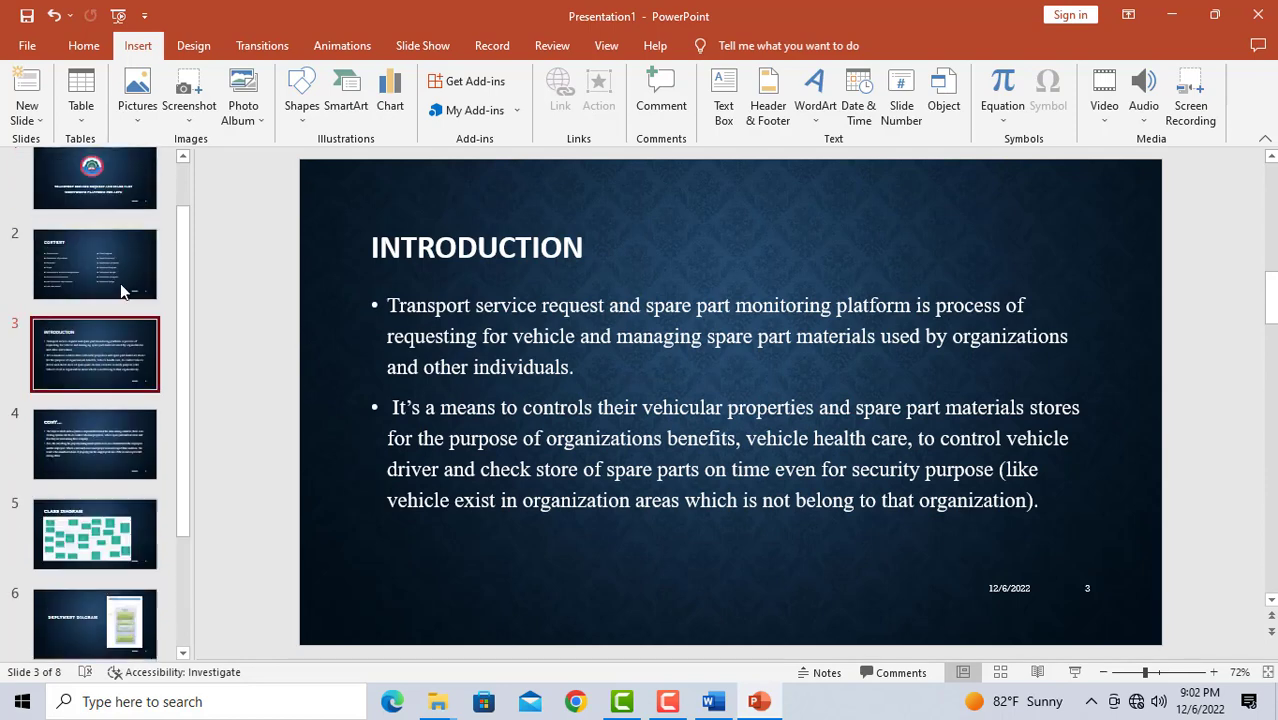
left_click(100, 254)
left_click(123, 358)
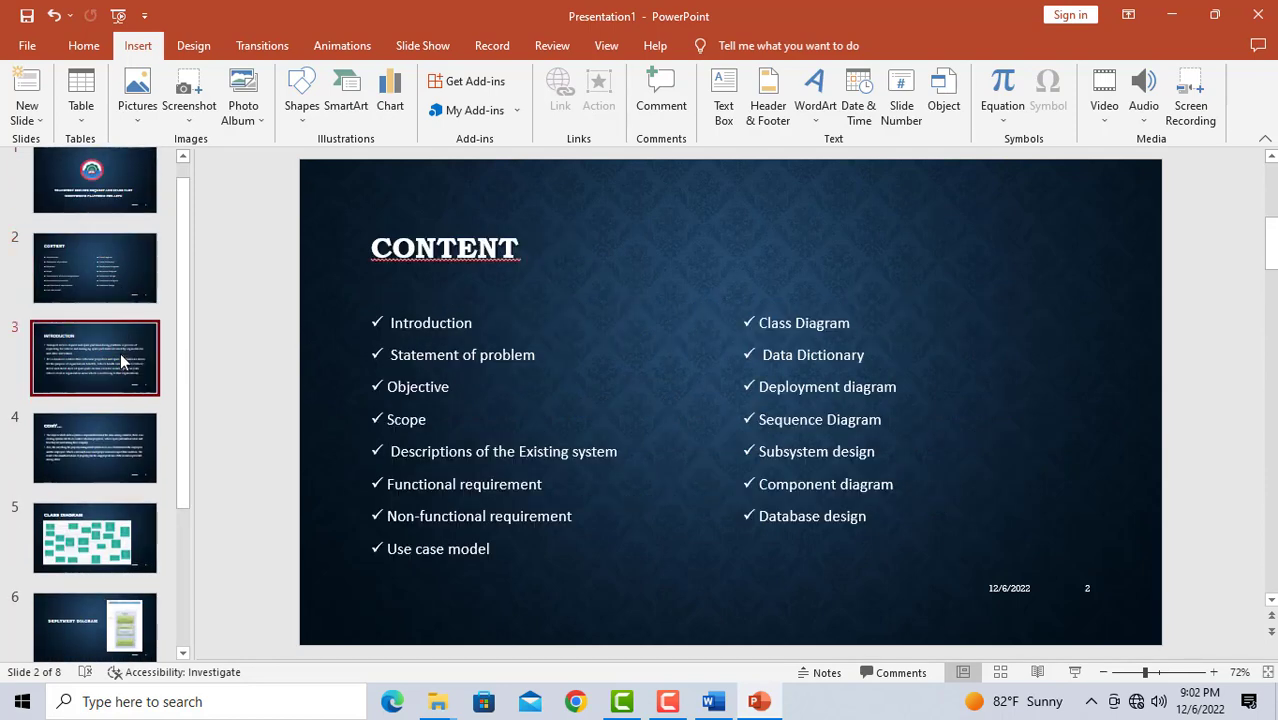
left_click(94, 274)
scroll(103, 288, "up", 1)
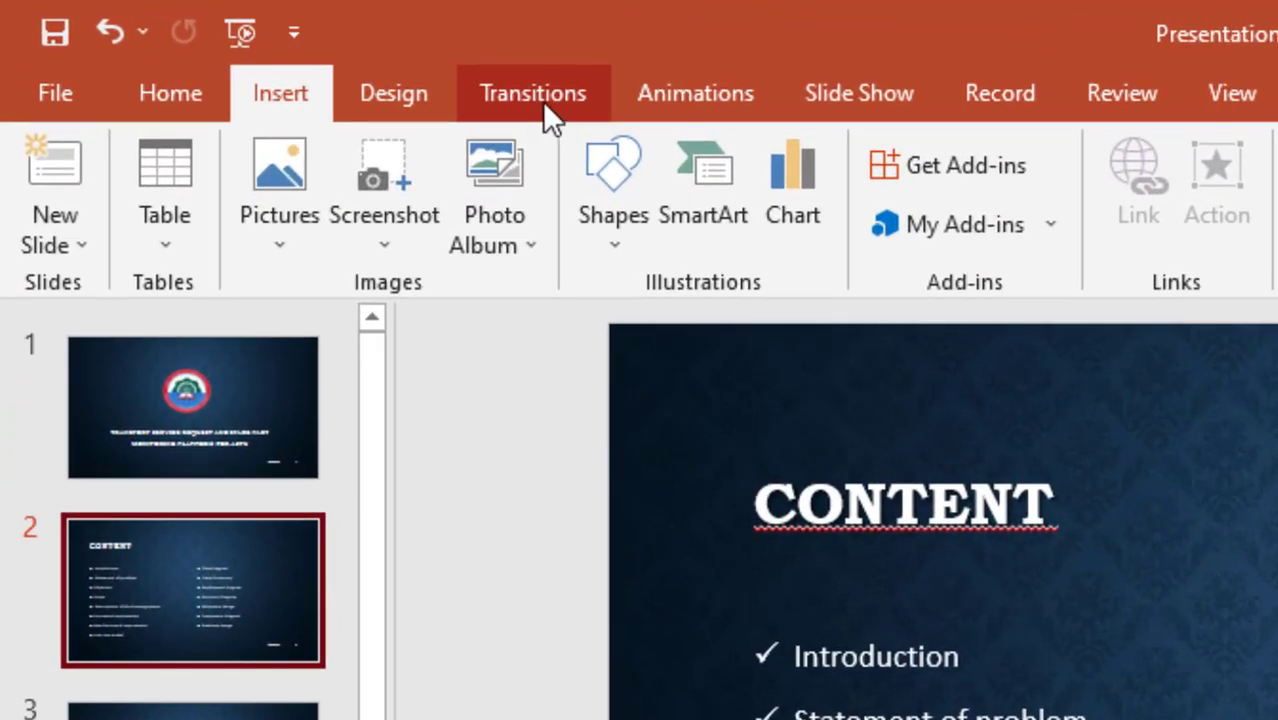
Try Random Bars, Cut, Reveal, Split, Wipe and Push on slide 1, then apply Curtains (06.00).
left_click(545, 101)
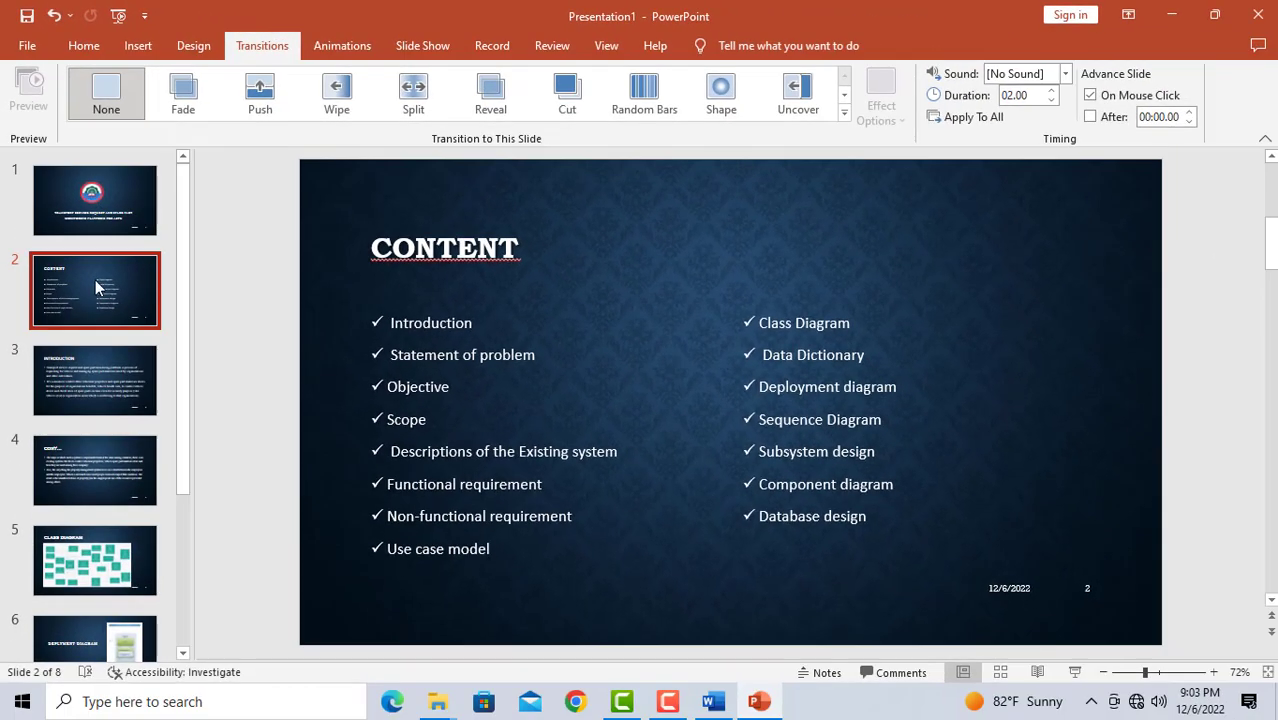
left_click(68, 203)
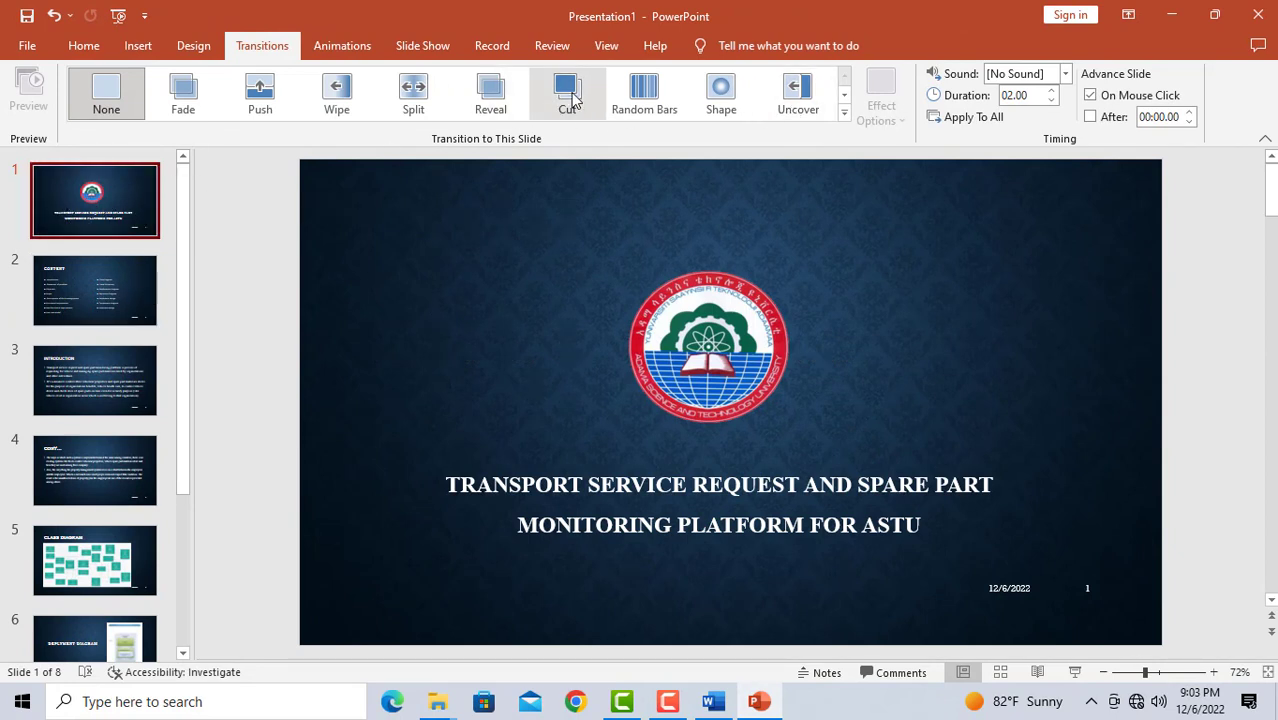
left_click(624, 97)
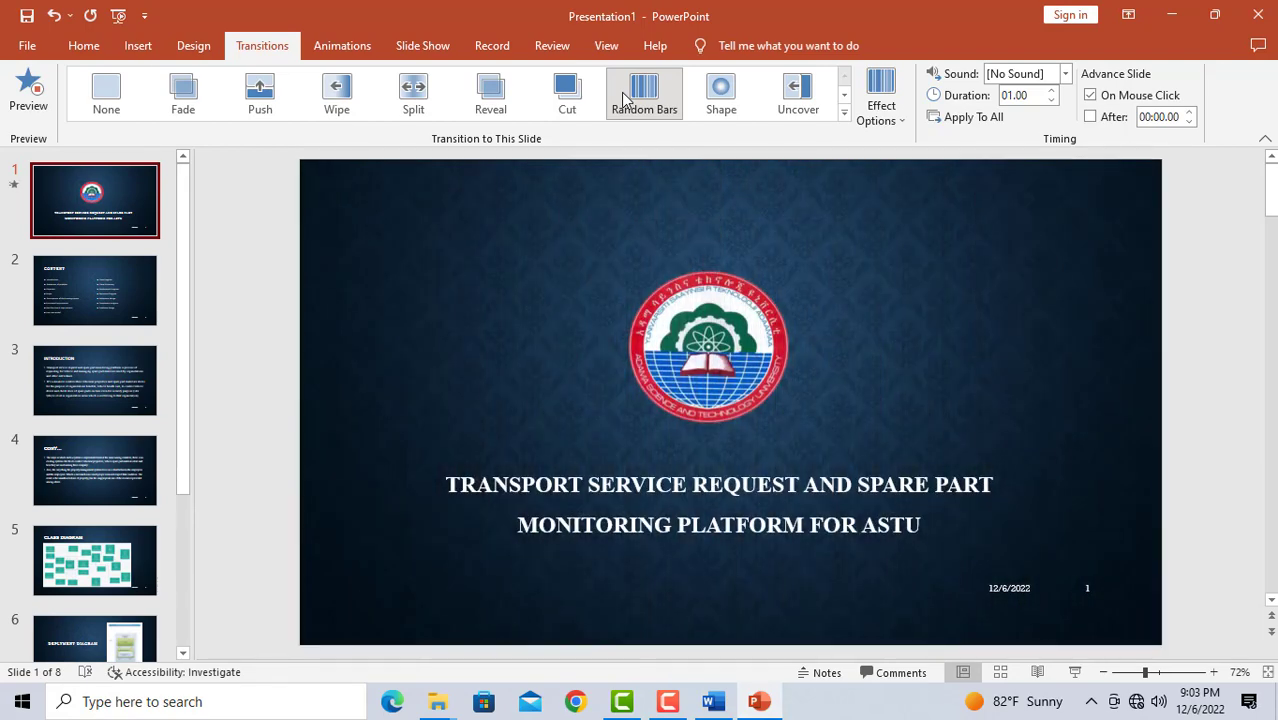
left_click(567, 92)
left_click(490, 92)
left_click(415, 92)
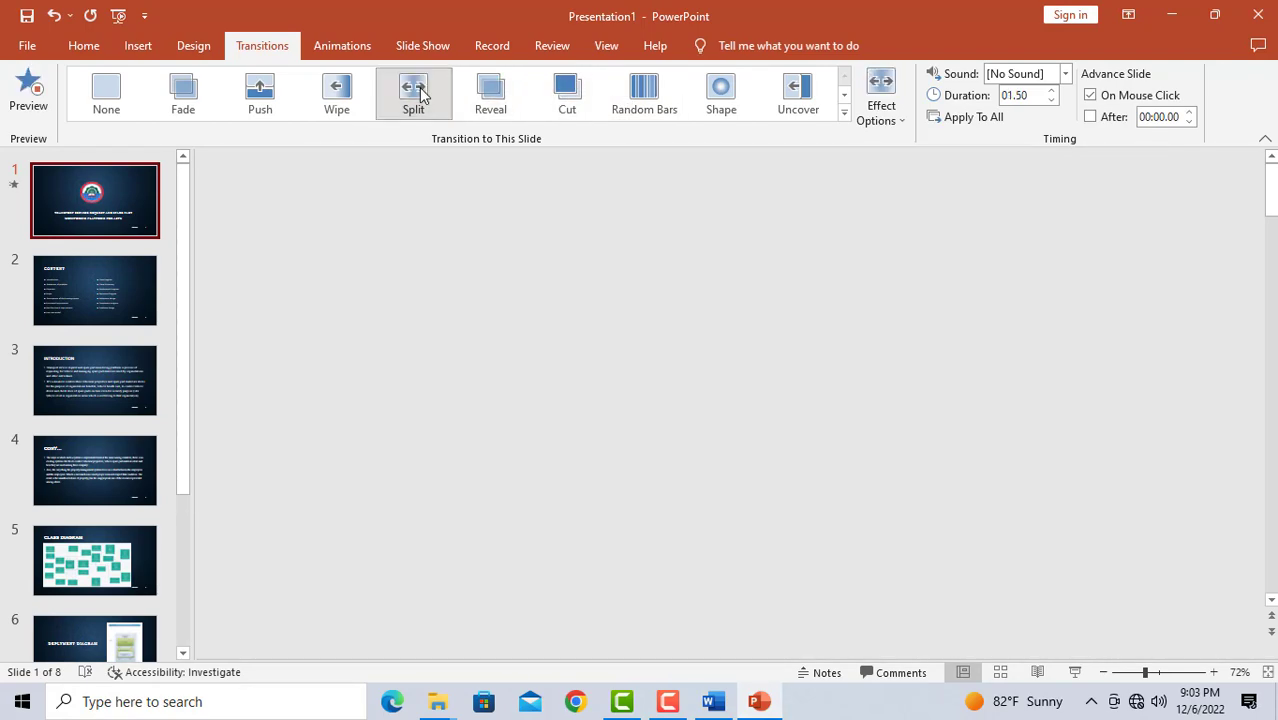
left_click(336, 92)
left_click(276, 102)
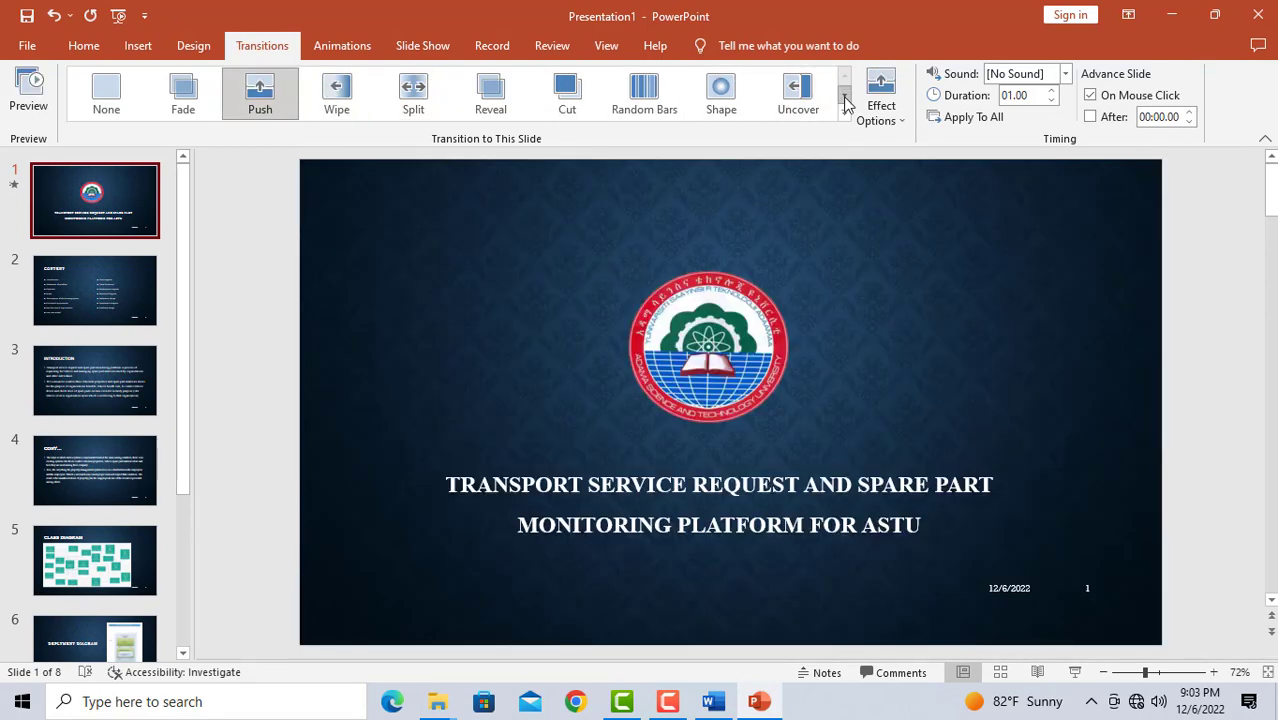
left_click(844, 95)
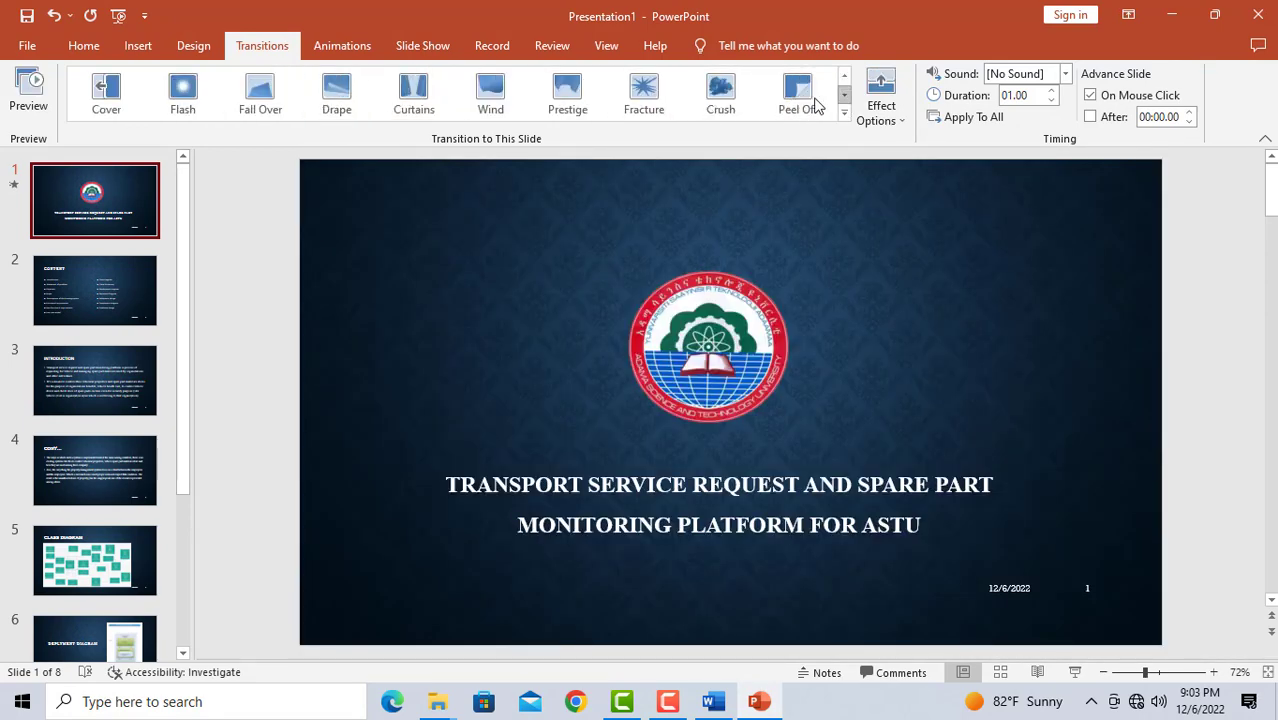
left_click(424, 107)
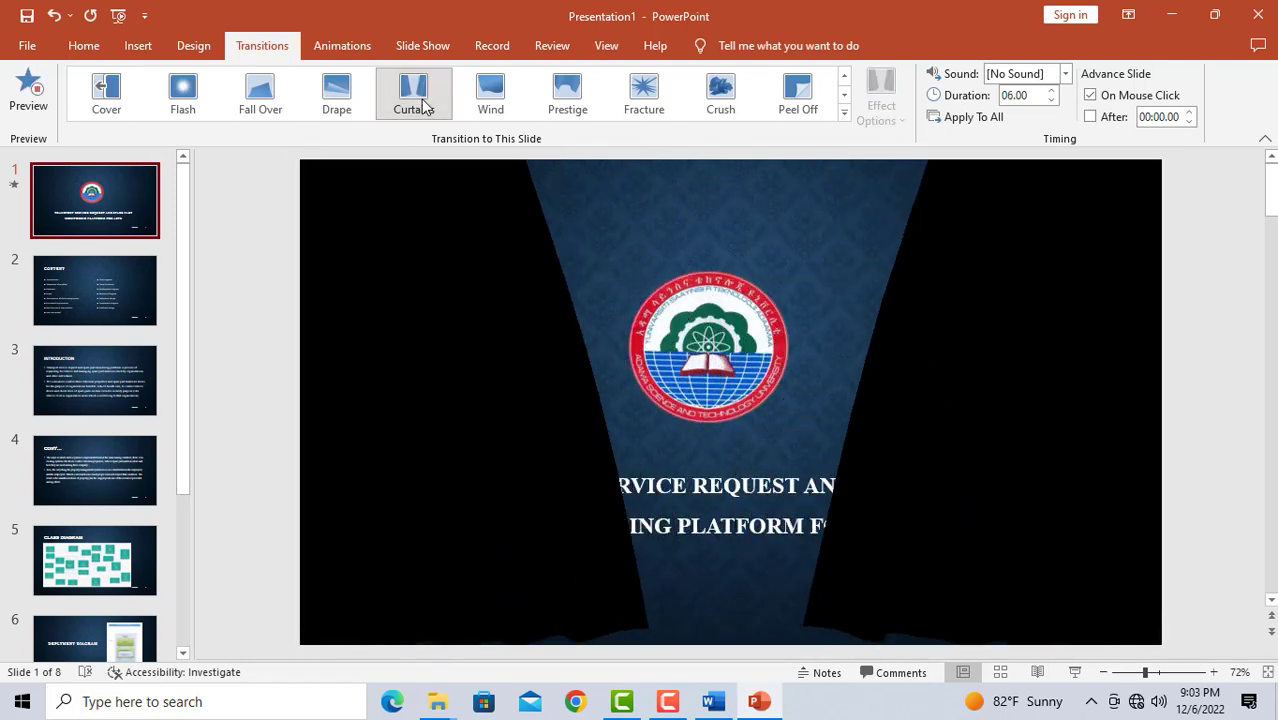
Give slide 2 the Random Bars transition after trying Wipe, Split, Reveal and Cut.
left_click(73, 284)
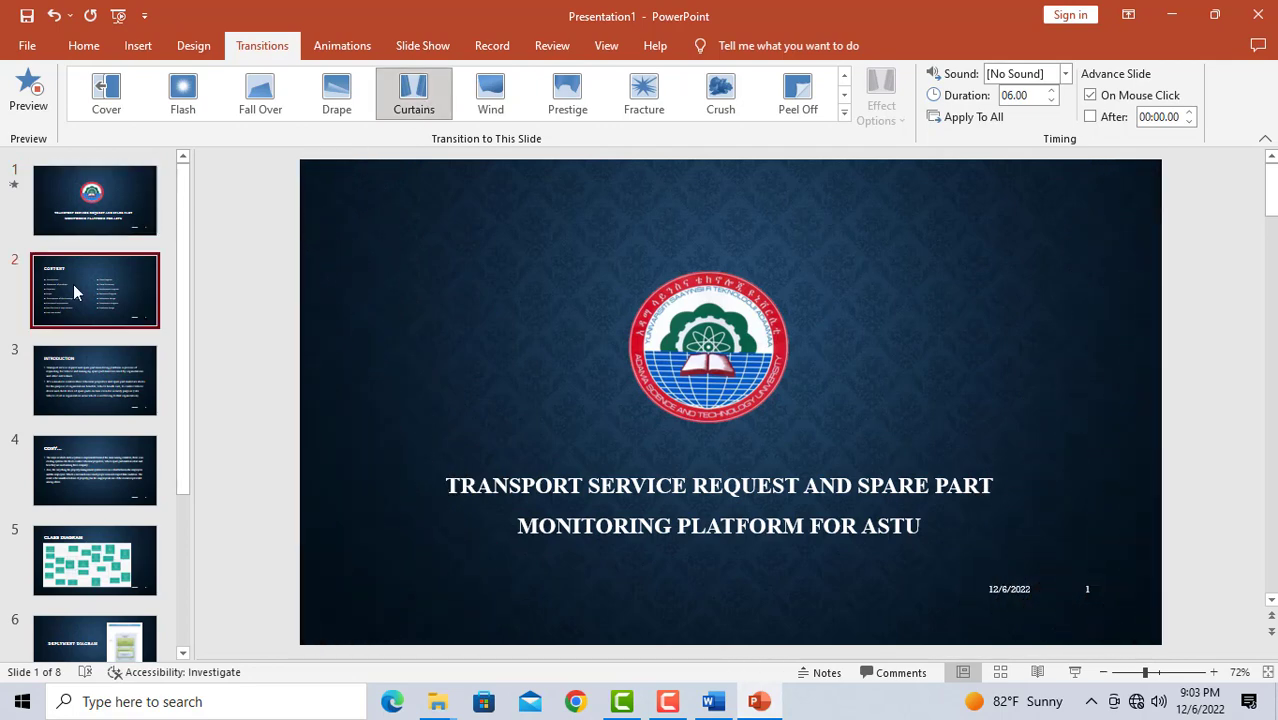
left_click(336, 95)
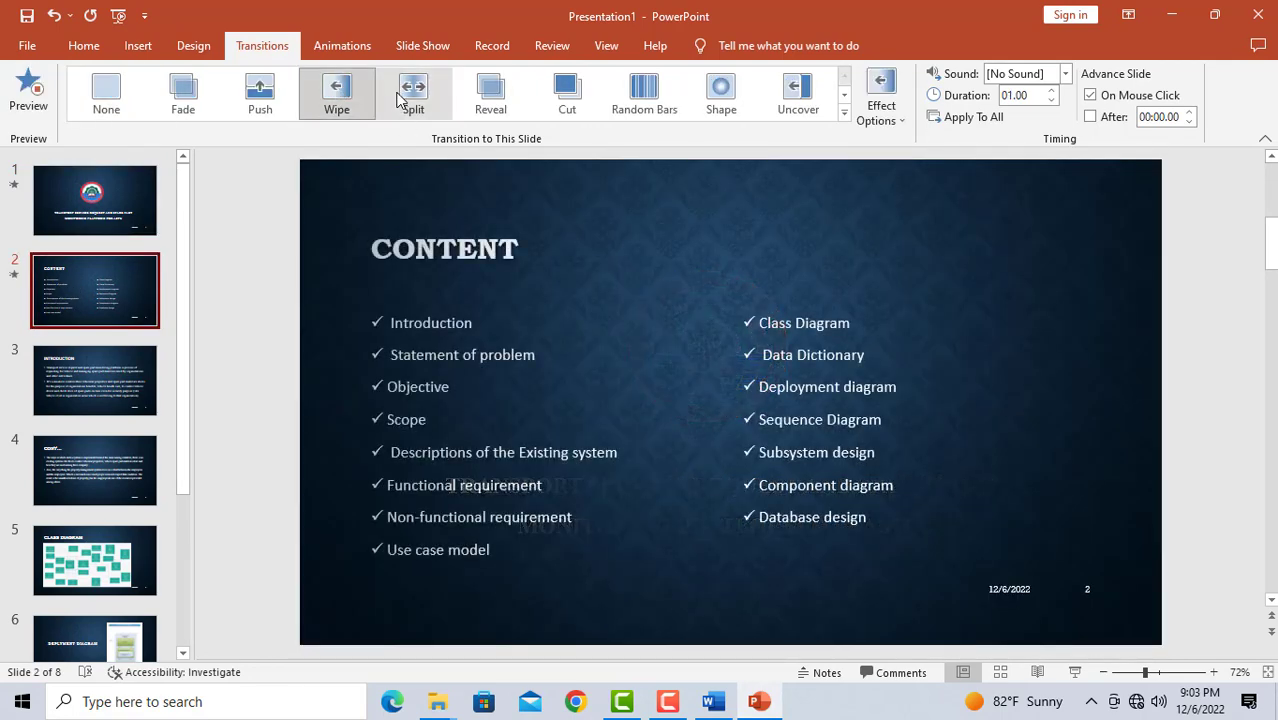
left_click(410, 97)
left_click(491, 106)
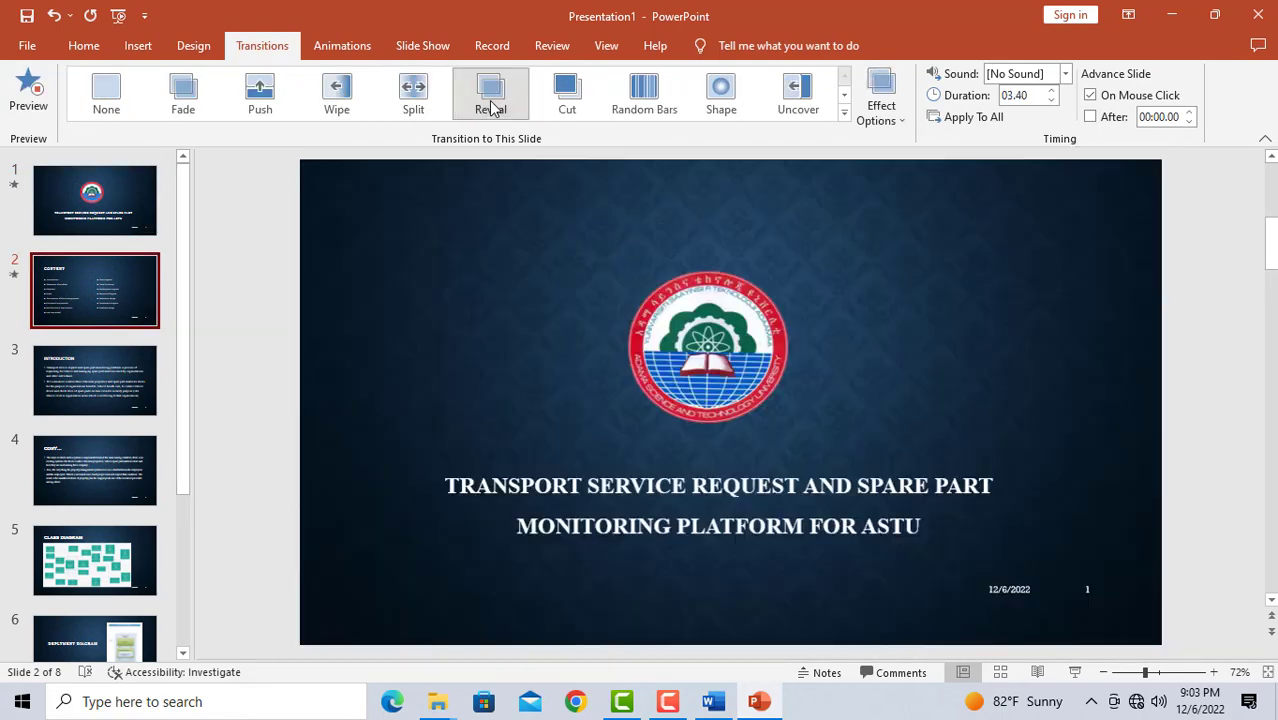
left_click(576, 100)
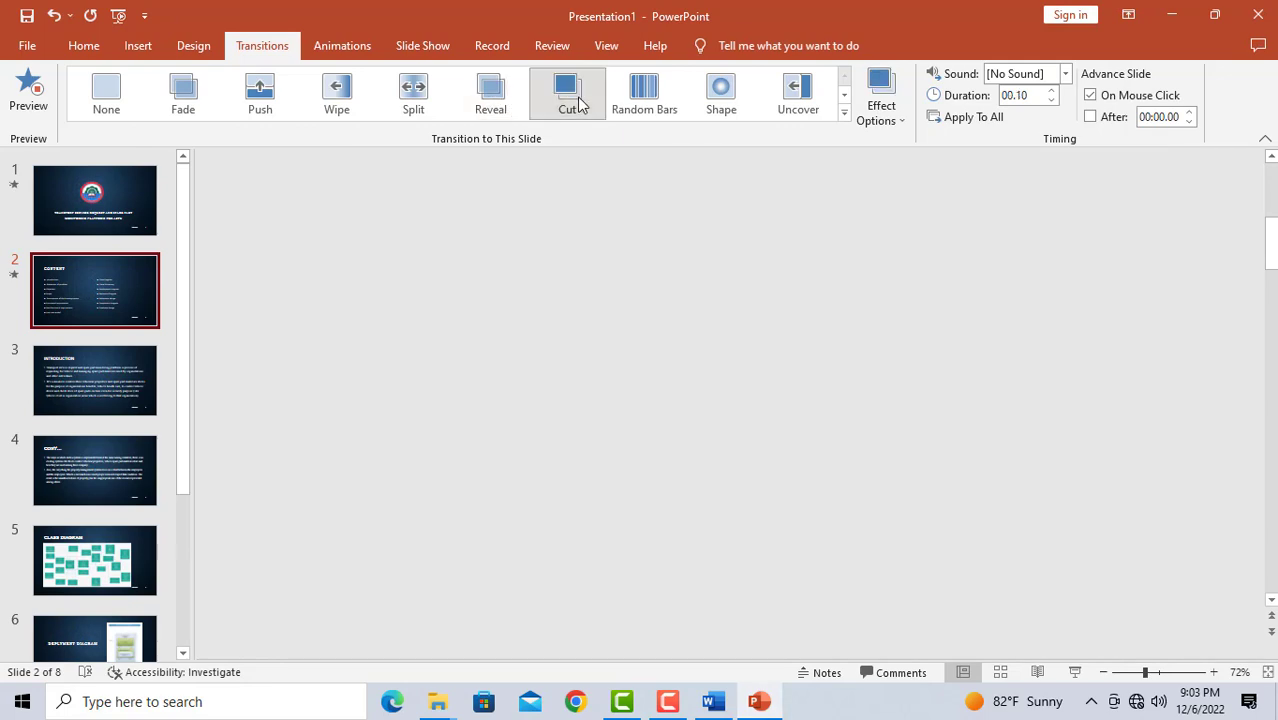
left_click(645, 100)
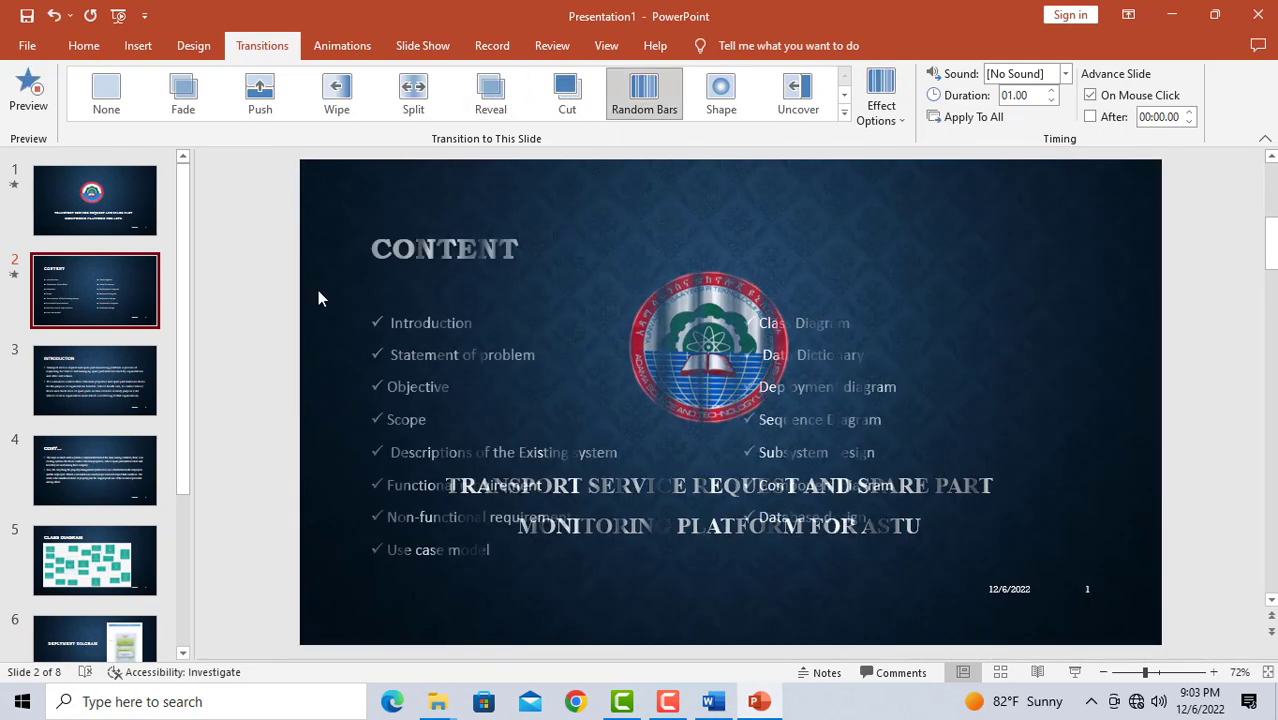
Apply Shape to slide 3 and Peel Off to slide 4.
left_click(122, 375)
left_click(728, 112)
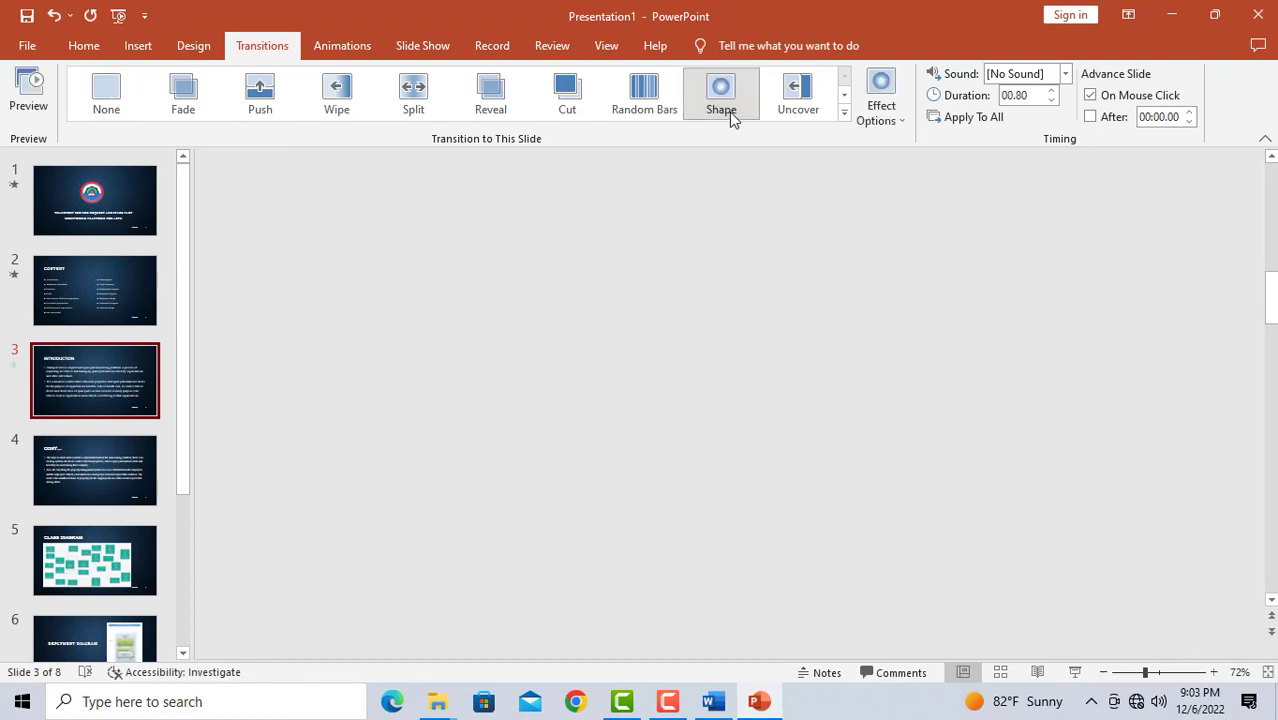
left_click(844, 94)
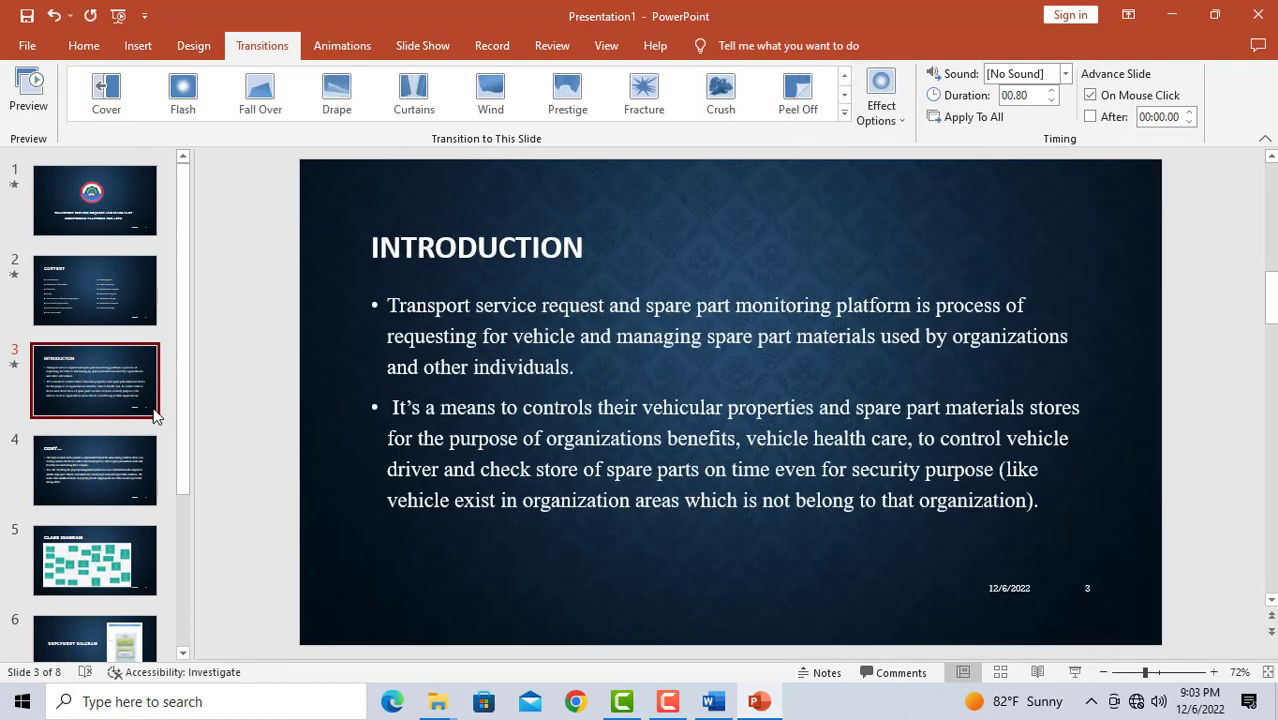
left_click(83, 460)
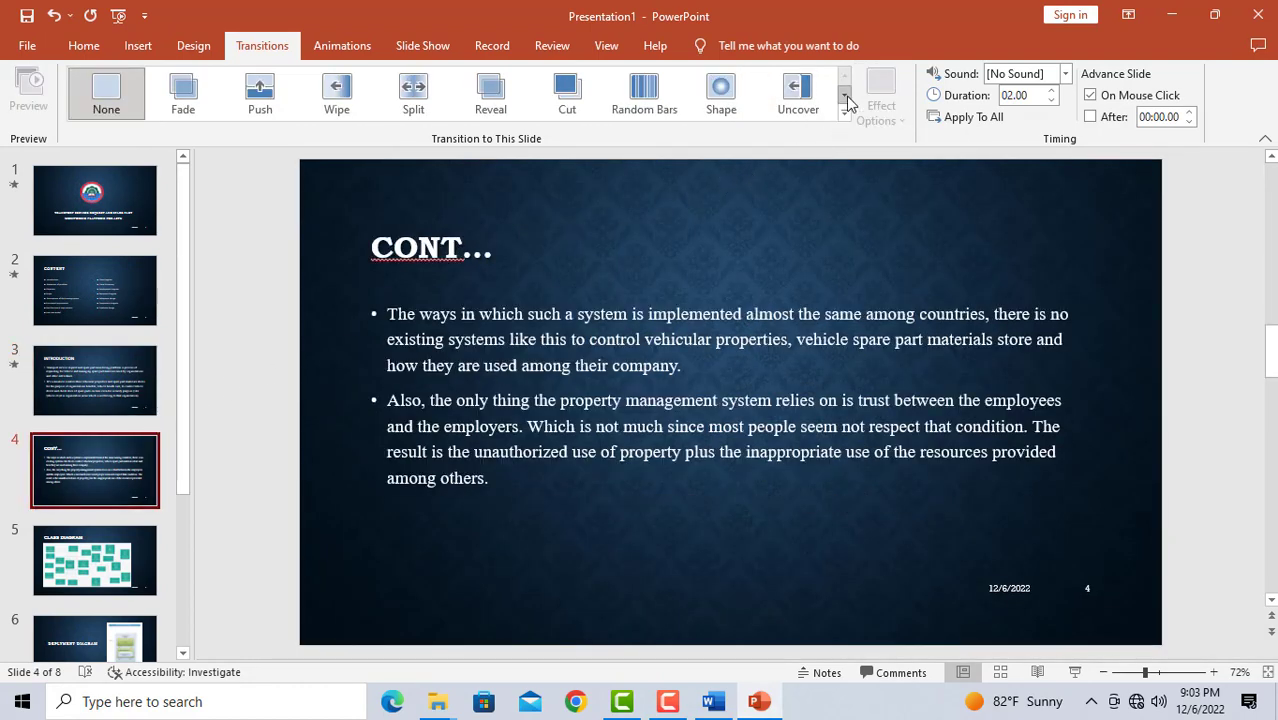
left_click(844, 94)
left_click(798, 95)
Apply Crush to the Class Diagram slide and Fracture to the Deployment Diagram slide.
left_click(60, 567)
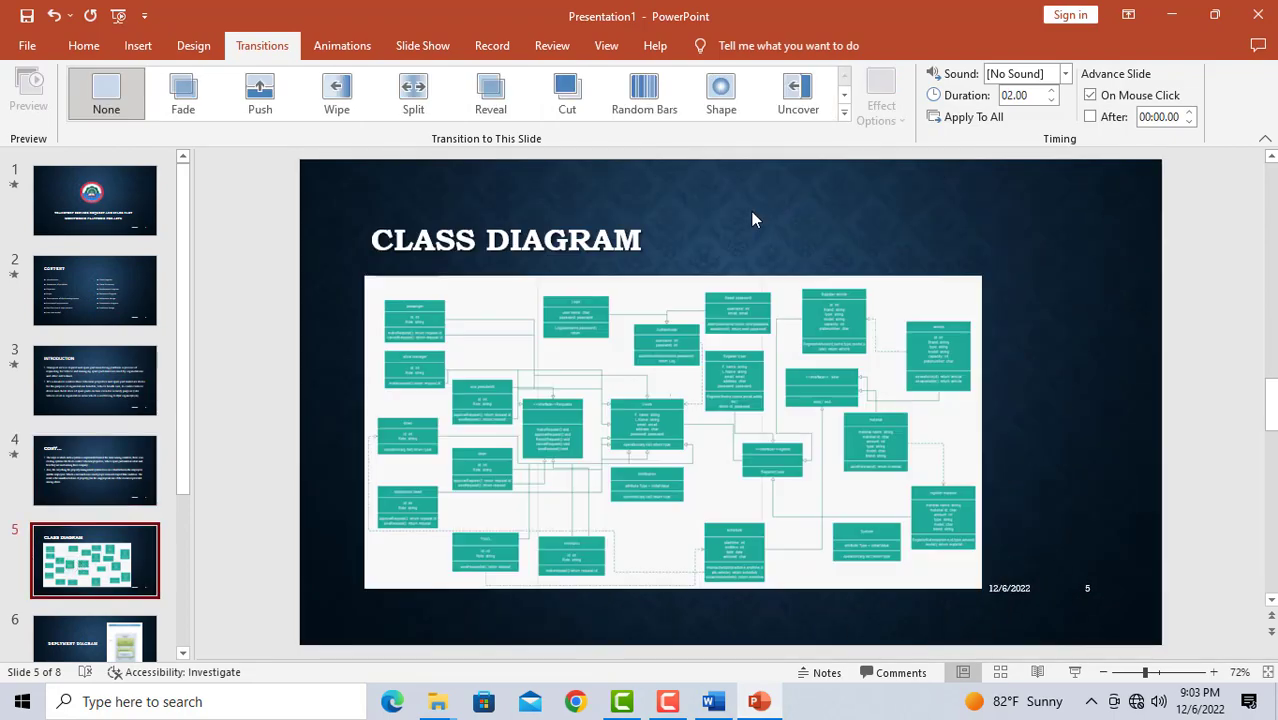
left_click(844, 94)
left_click(725, 92)
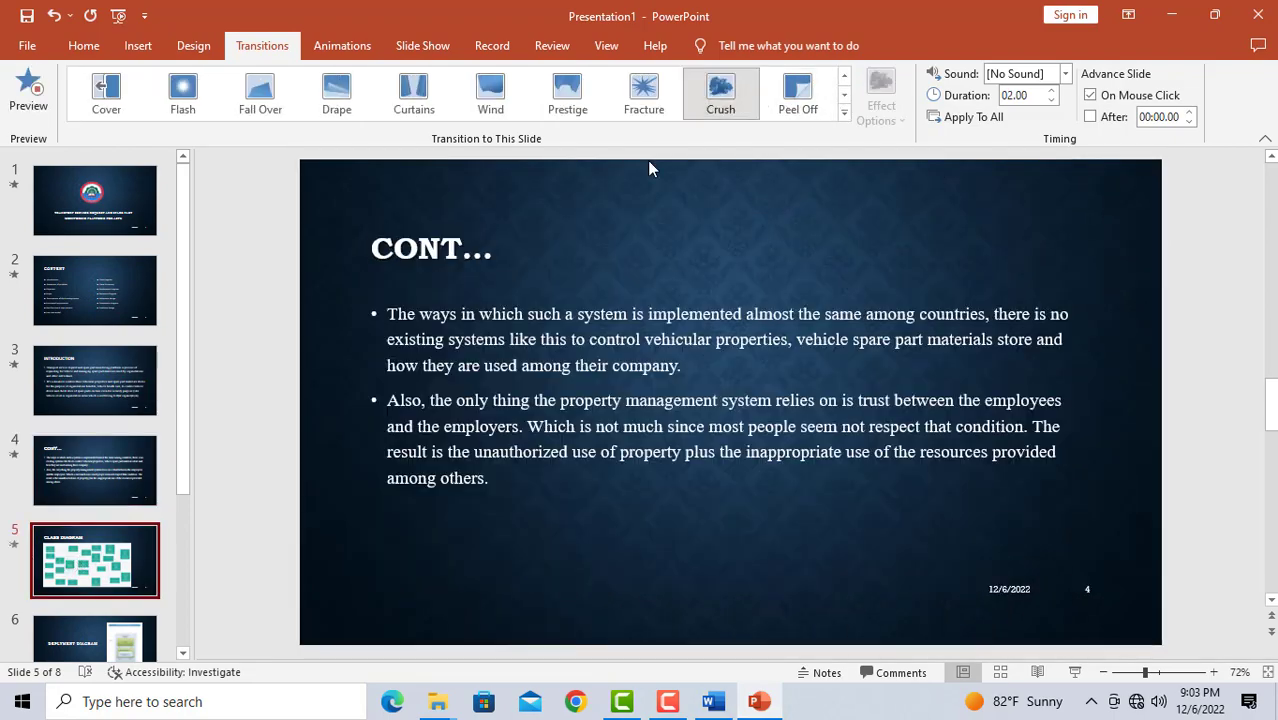
scroll(120, 480, "down", 3)
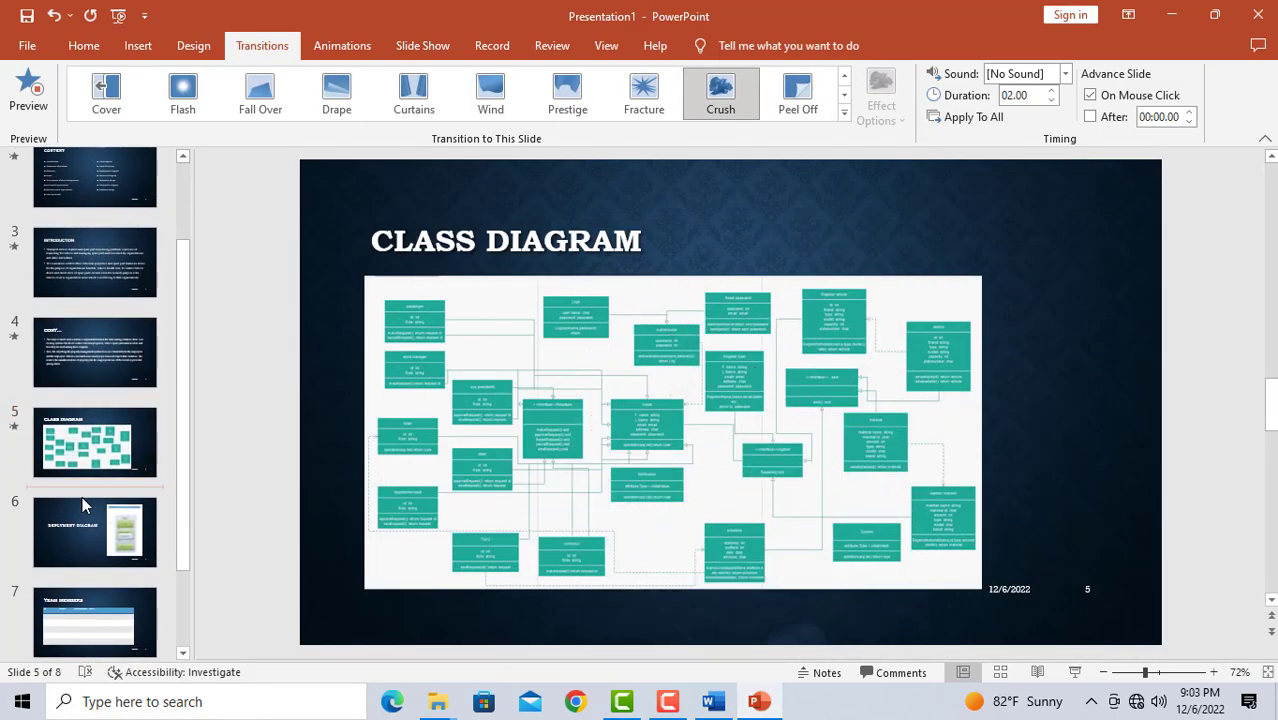
left_click(82, 490)
left_click(82, 527)
left_click(844, 94)
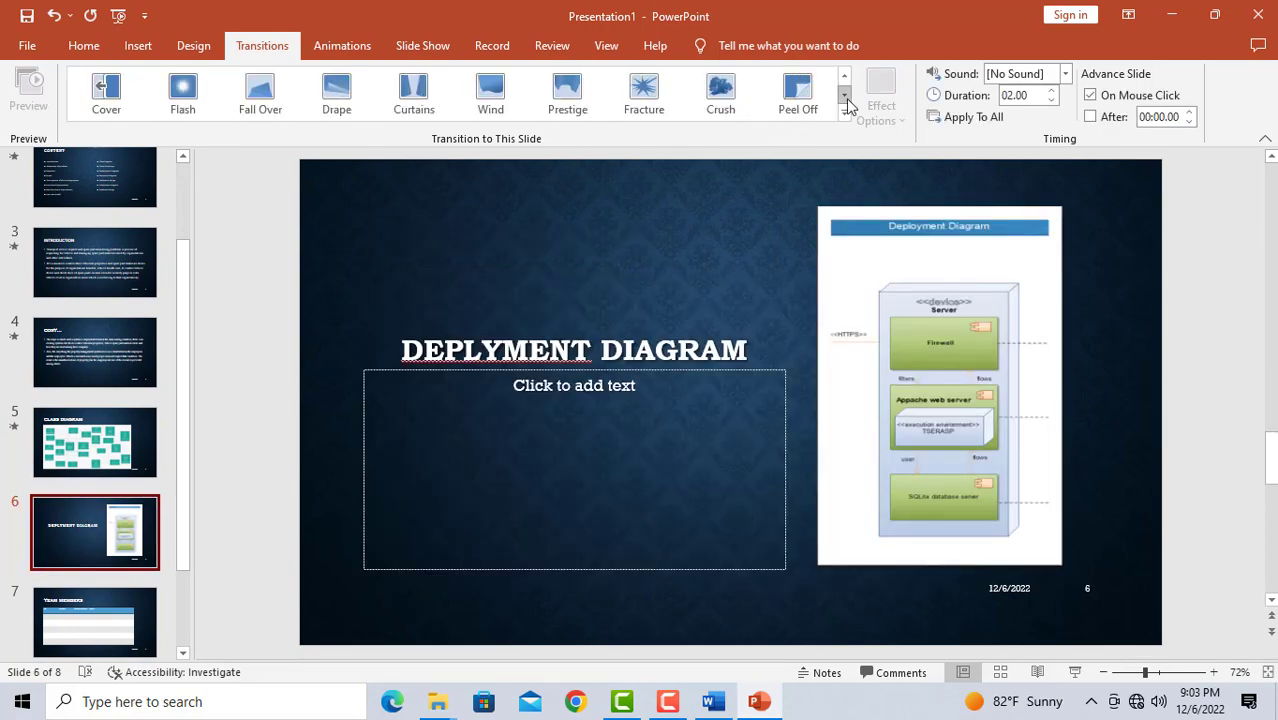
left_click(648, 113)
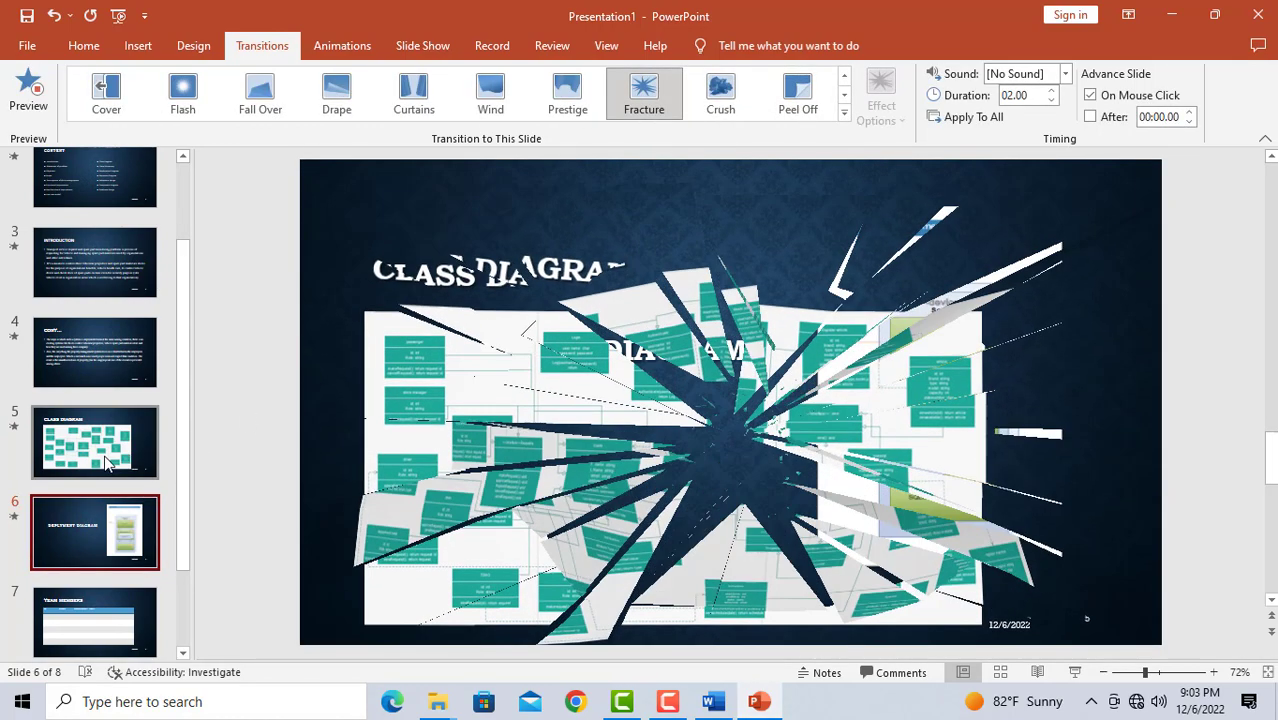
Apply Drape to the Team Members slide and Wind to the use-case diagram slide 8.
scroll(100, 470, "down", 2)
left_click(90, 497)
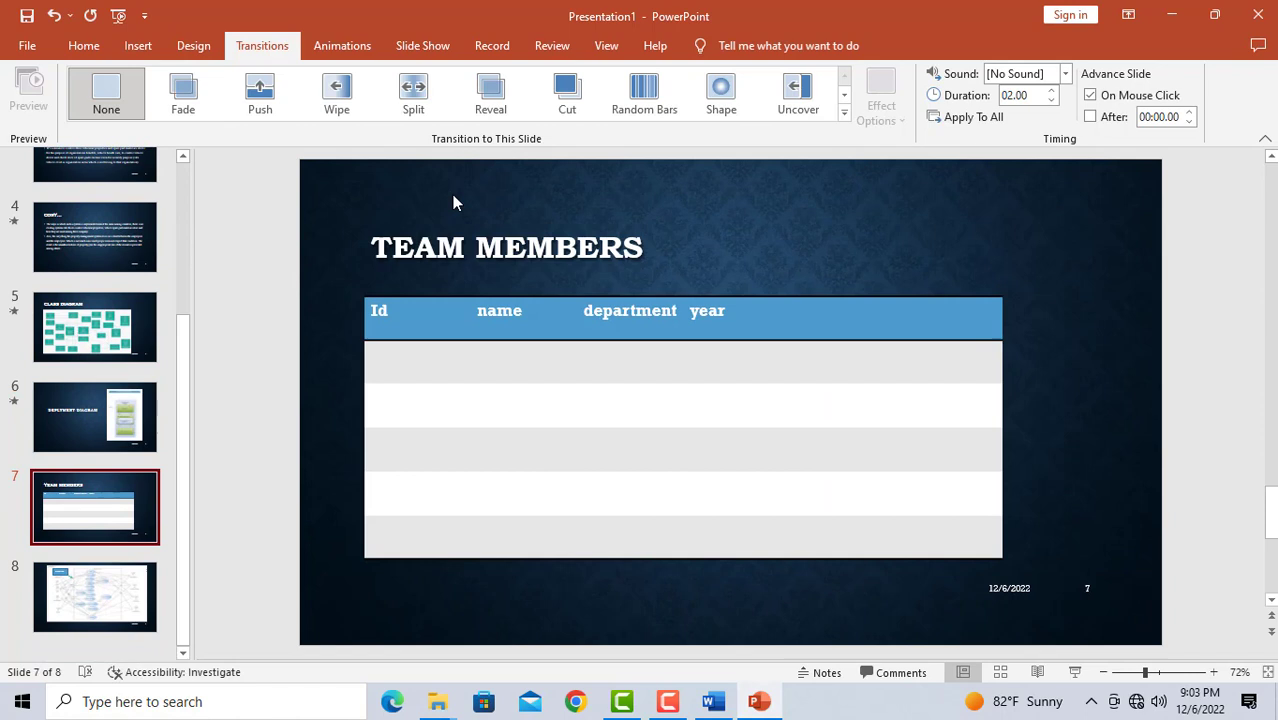
left_click(845, 95)
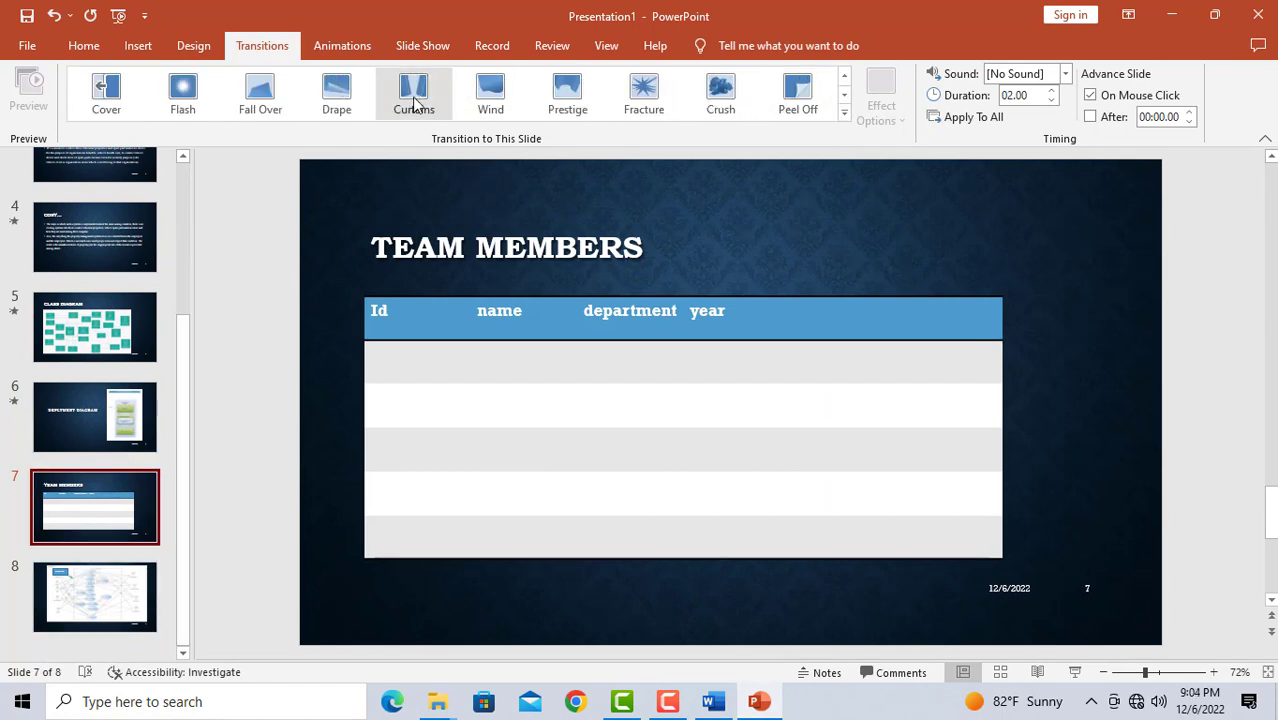
left_click(336, 95)
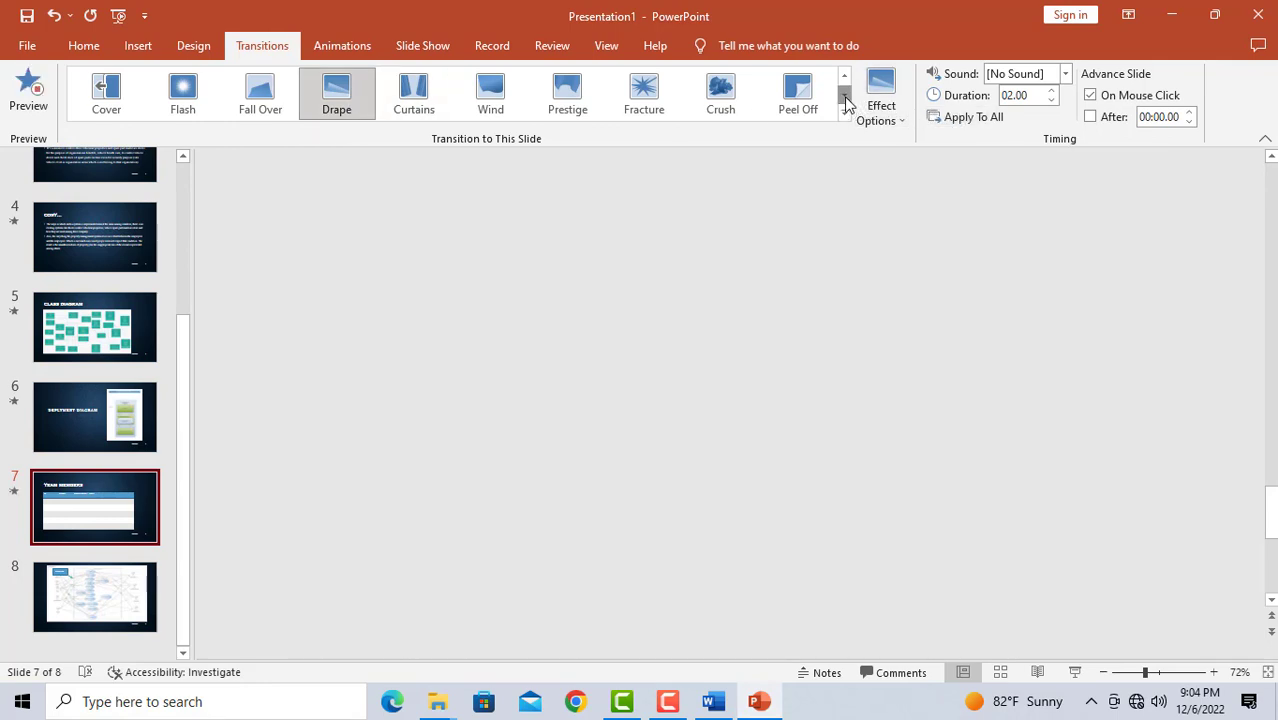
left_click(845, 95)
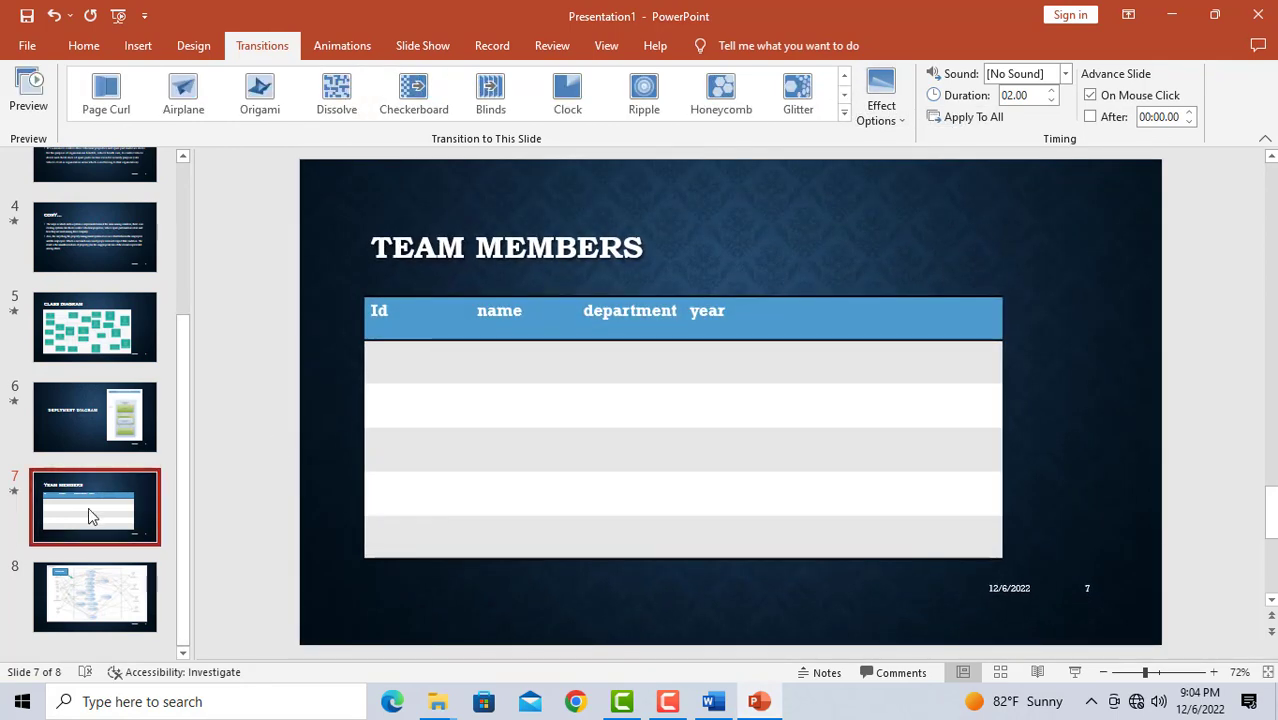
left_click(90, 568)
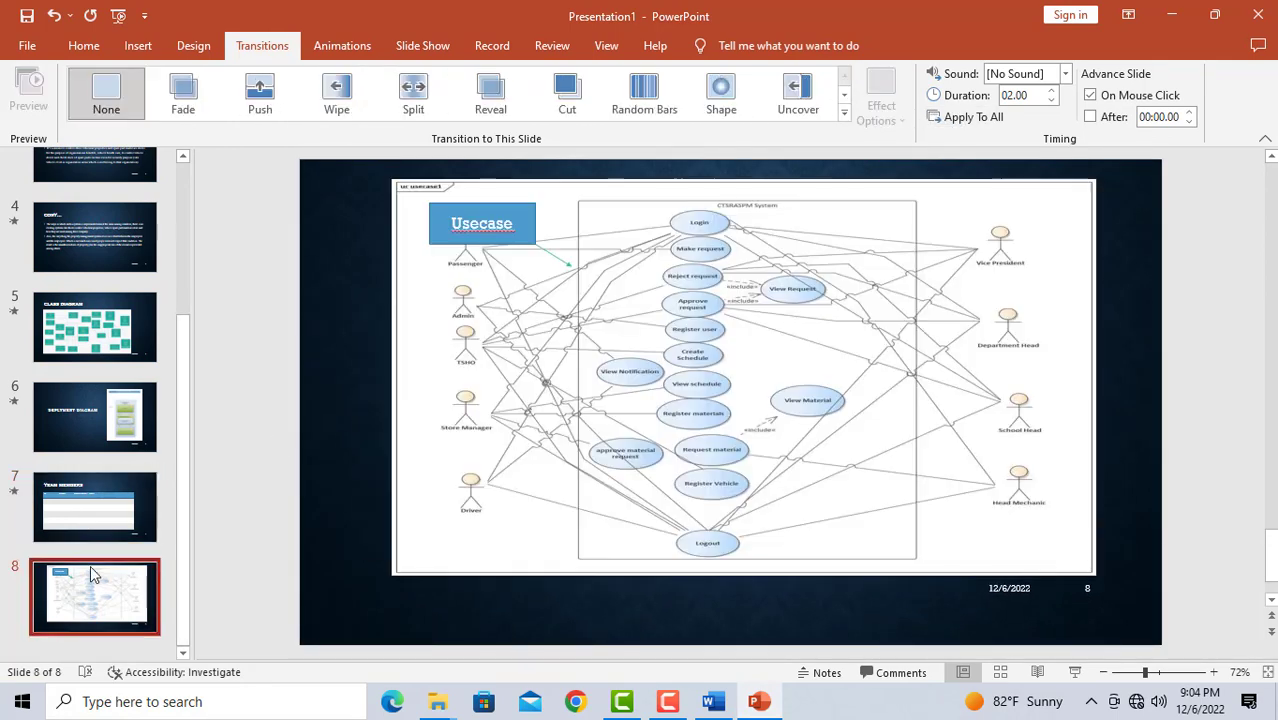
left_click(843, 97)
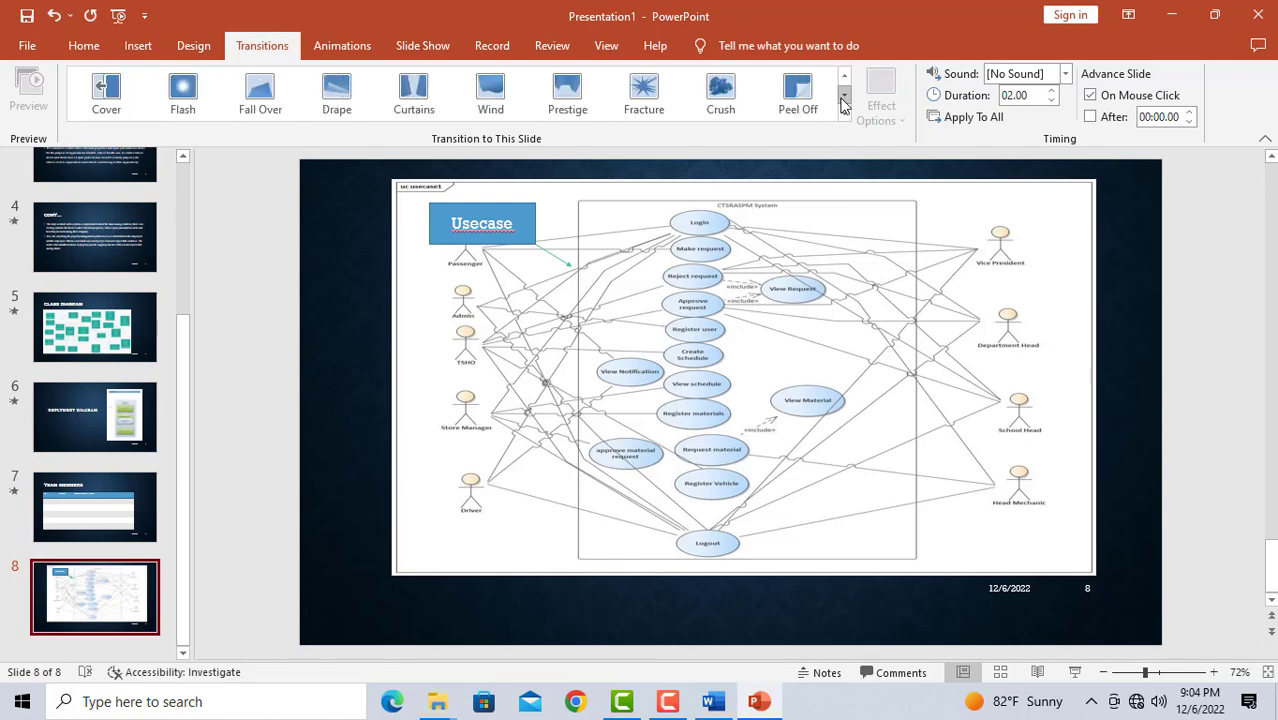
left_click(490, 95)
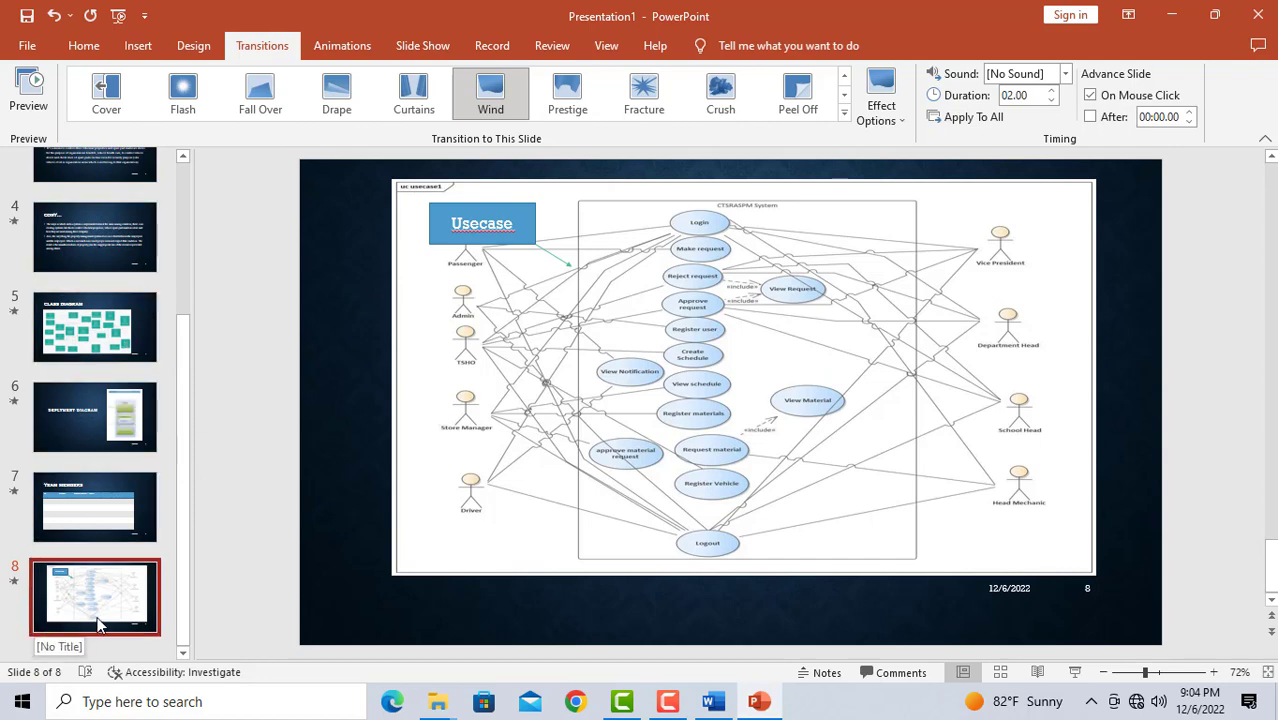
Leave the transition settings and return to the Home commands.
left_click(90, 47)
left_click(135, 47)
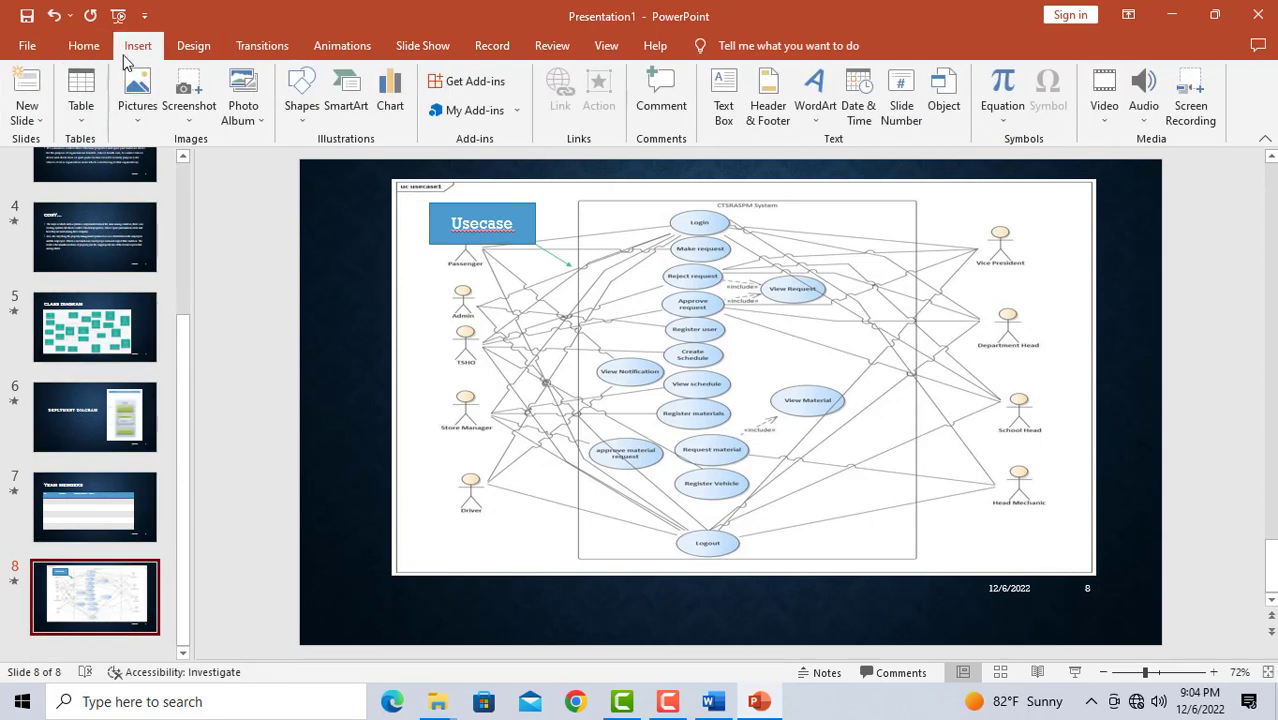
left_click(84, 46)
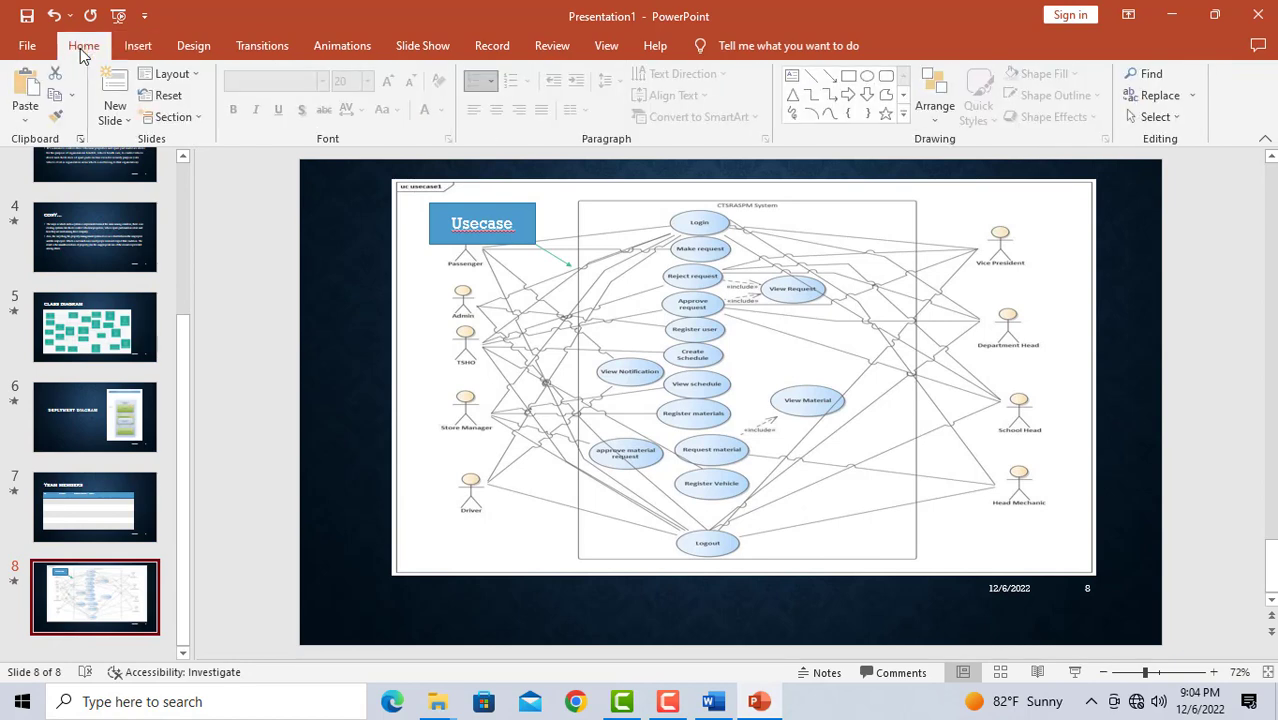
Add a blank slide 9 with a text box reading THE END.
left_click(127, 119)
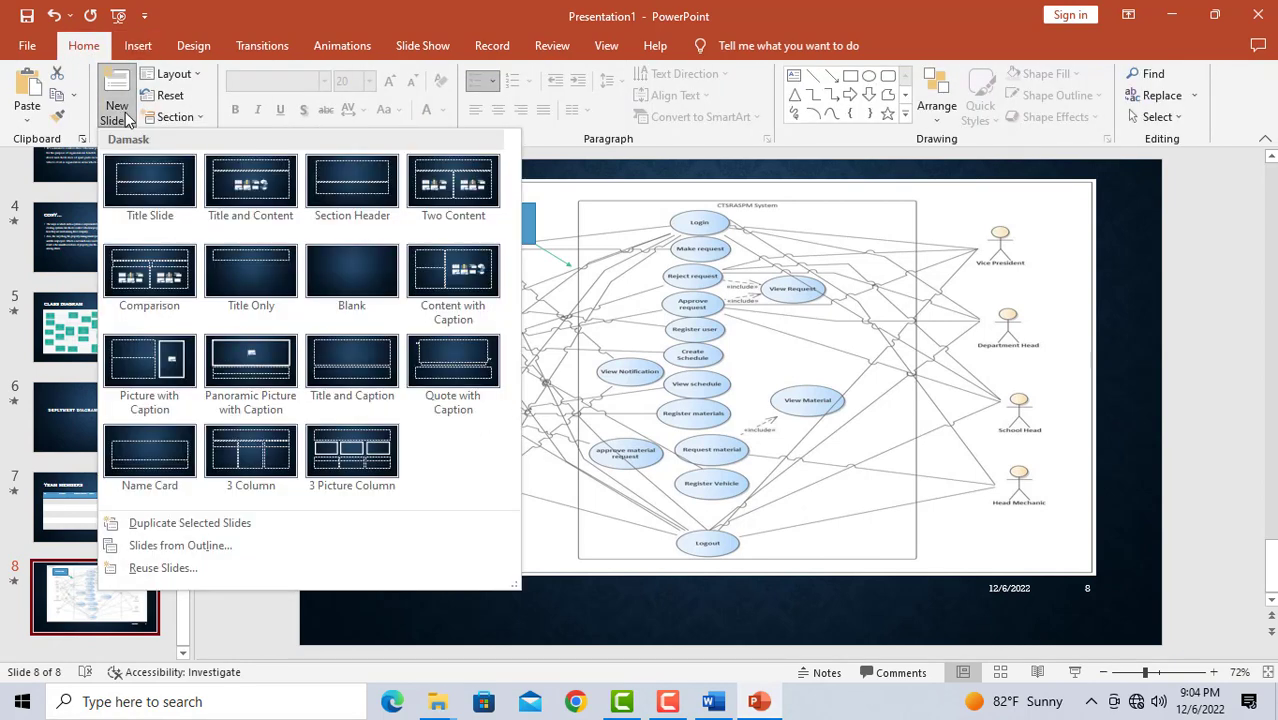
left_click(336, 288)
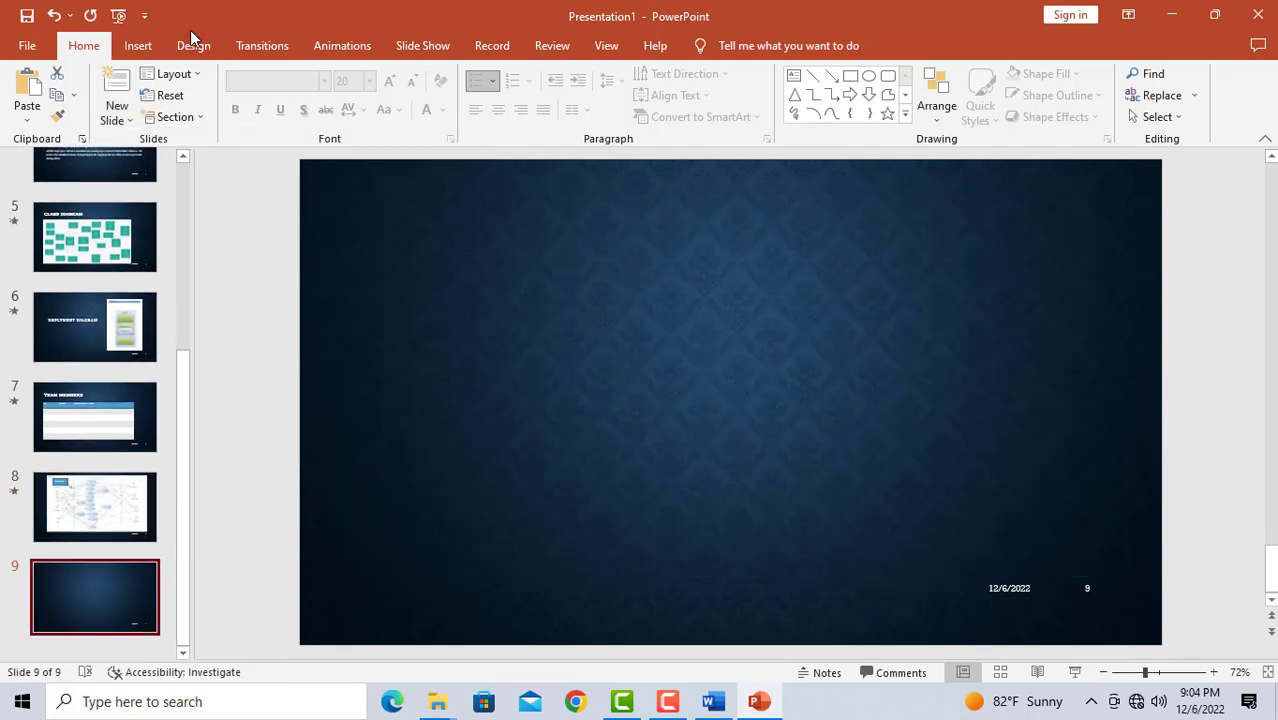
left_click(132, 47)
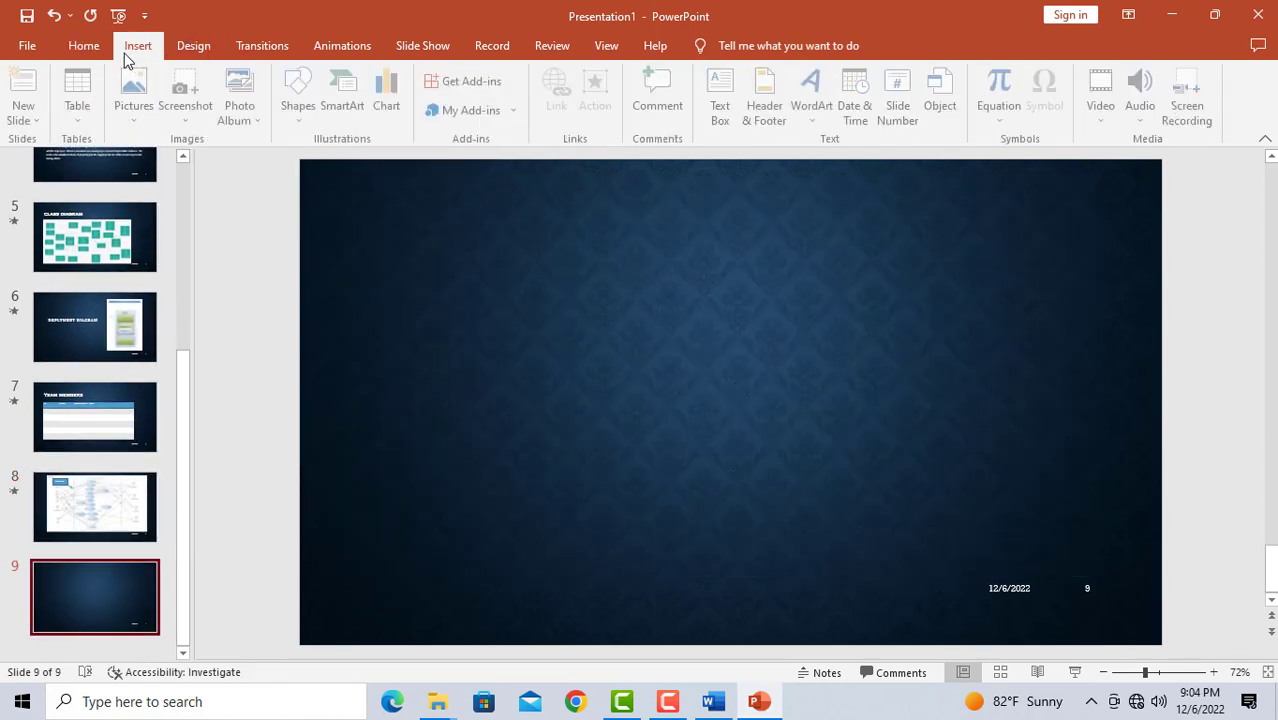
left_click(730, 104)
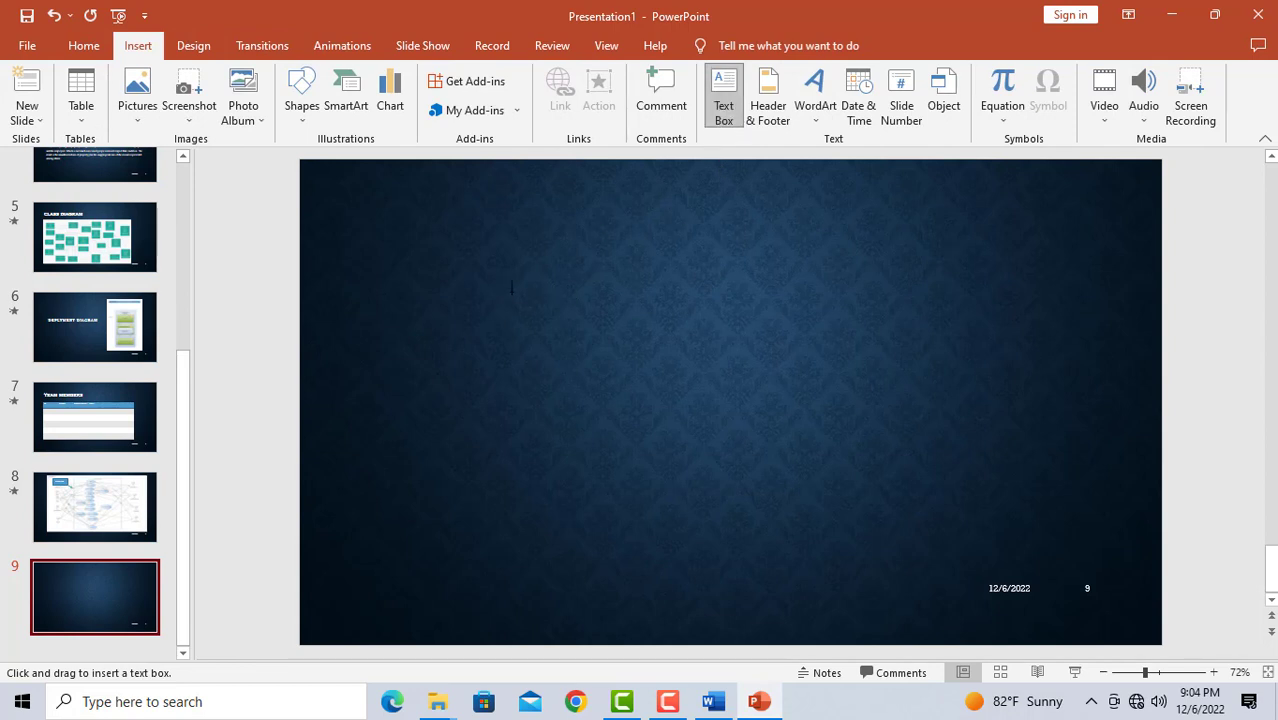
key("Escape")
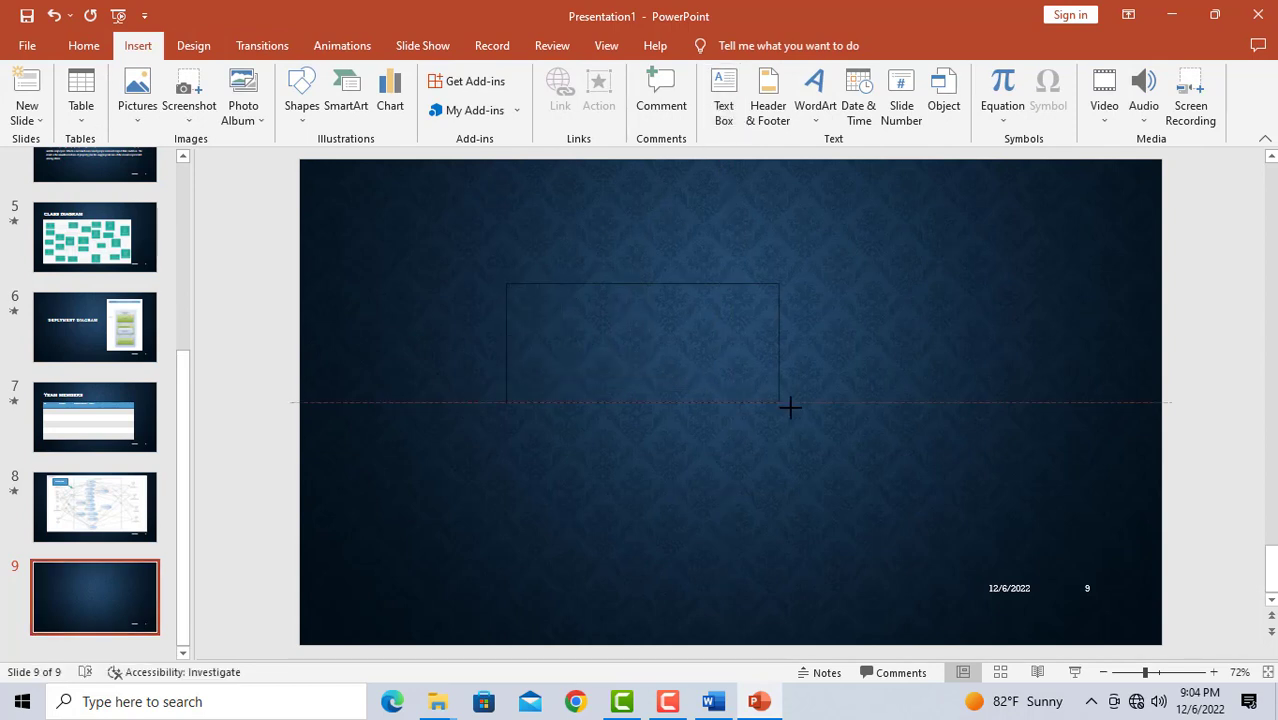
left_click_drag(834, 422, 847, 426)
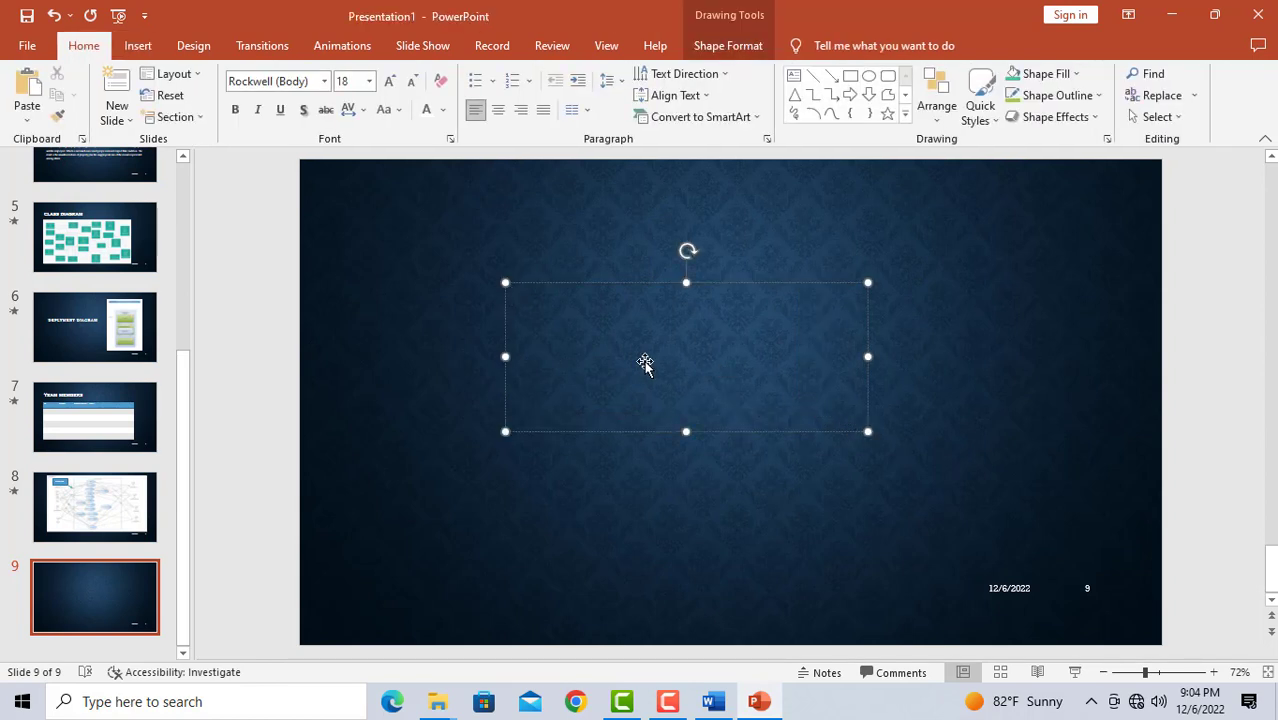
type("THE END")
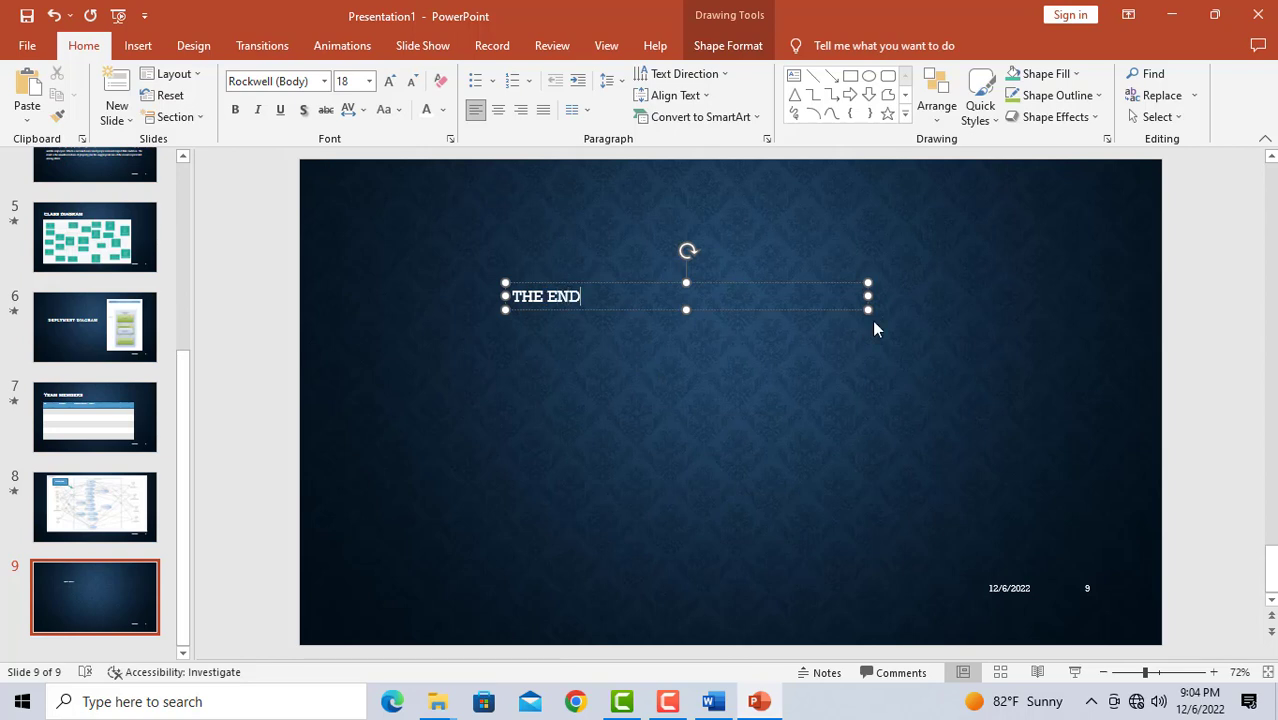
Set THE END to 48 pt on a single line and centre it on the slide.
mouse_move(867, 309)
left_mouse_down()
mouse_move(690, 296)
mouse_move(693, 309)
left_mouse_up()
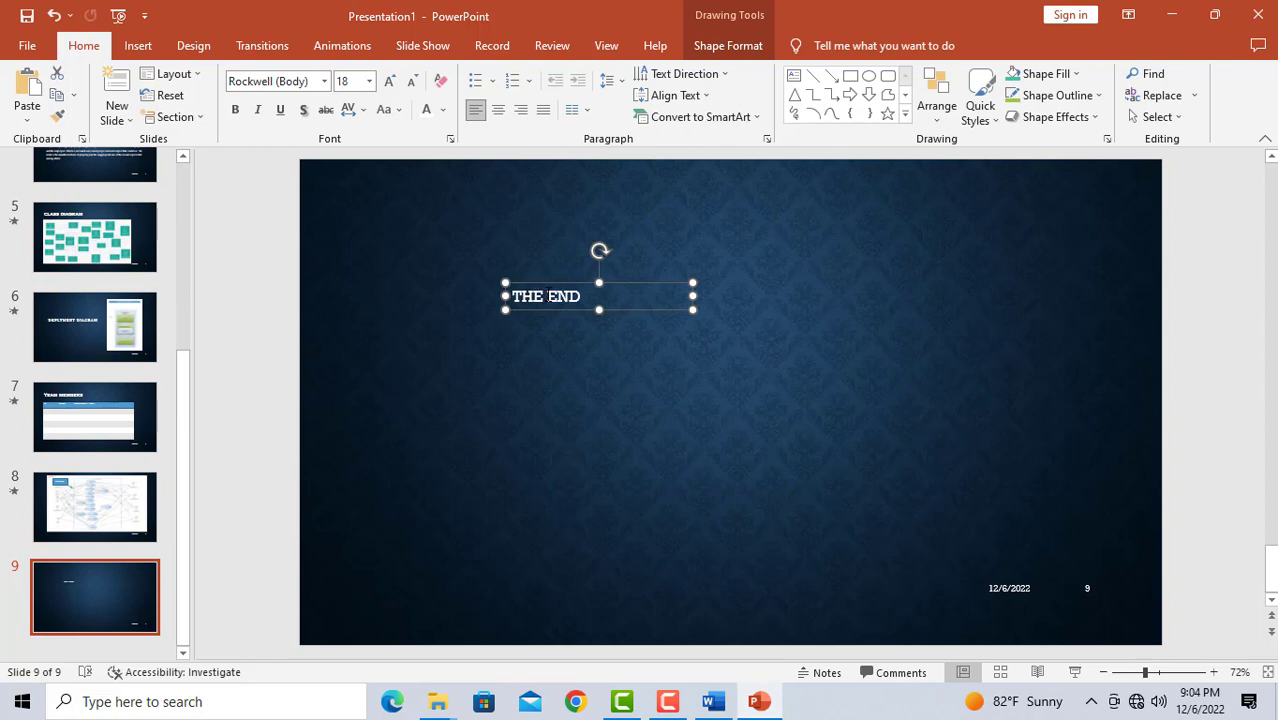
left_click_drag(594, 291, 566, 299)
left_click(589, 297)
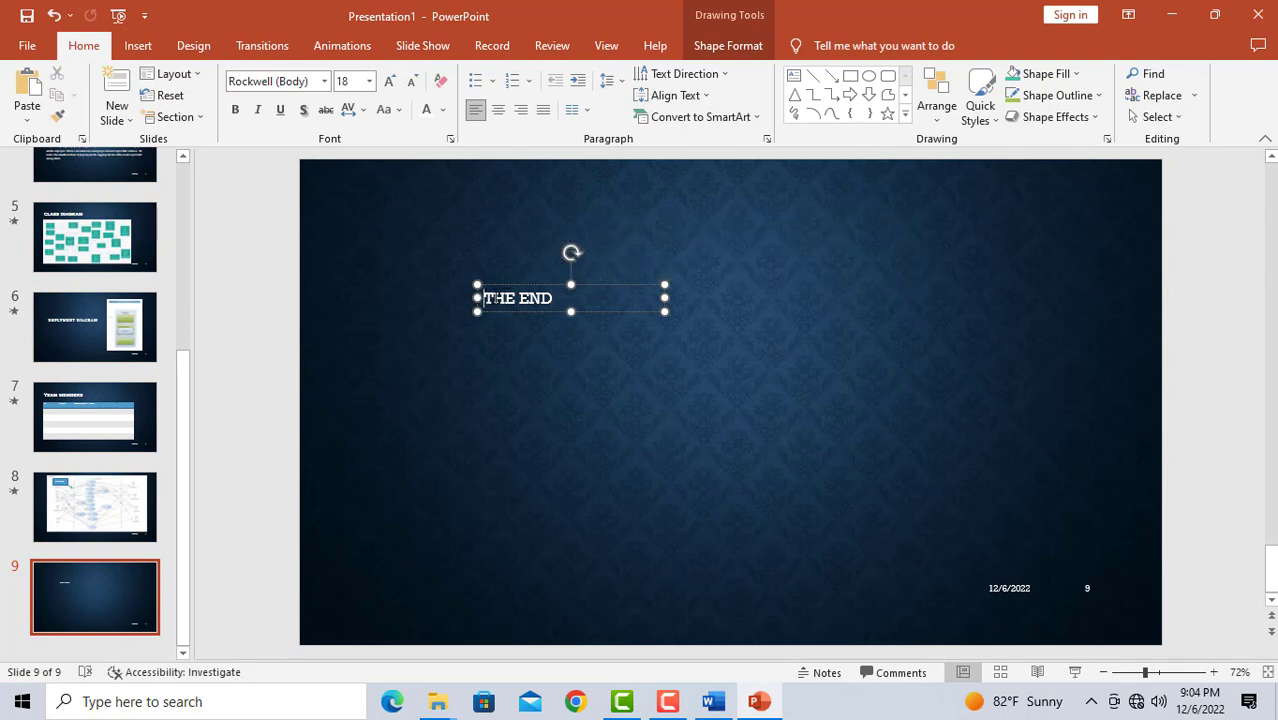
mouse_move(568, 297)
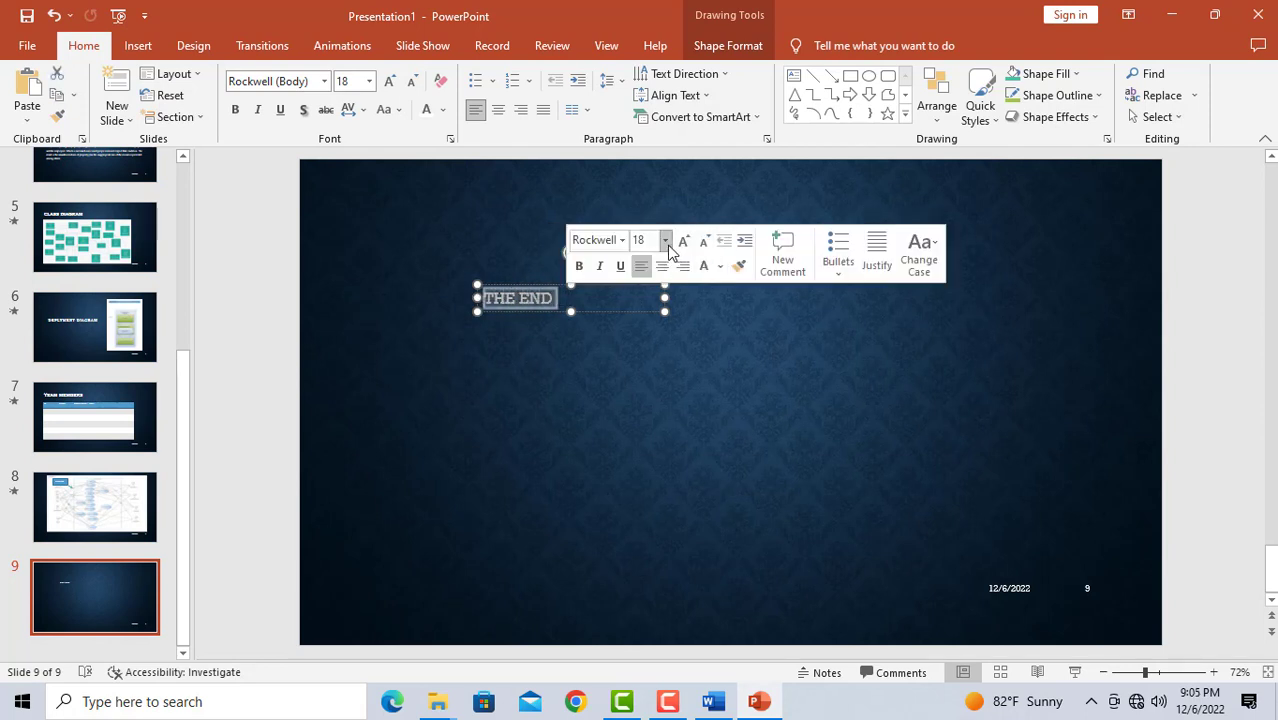
left_click(666, 243)
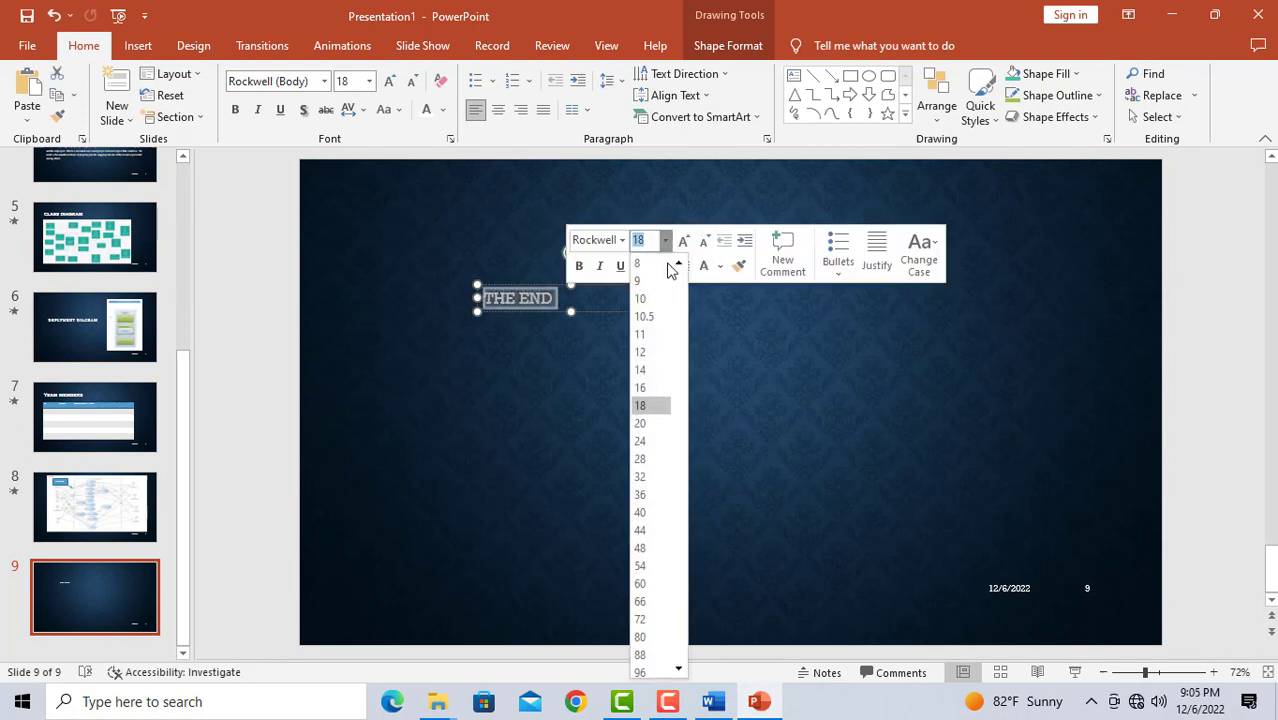
left_click(648, 548)
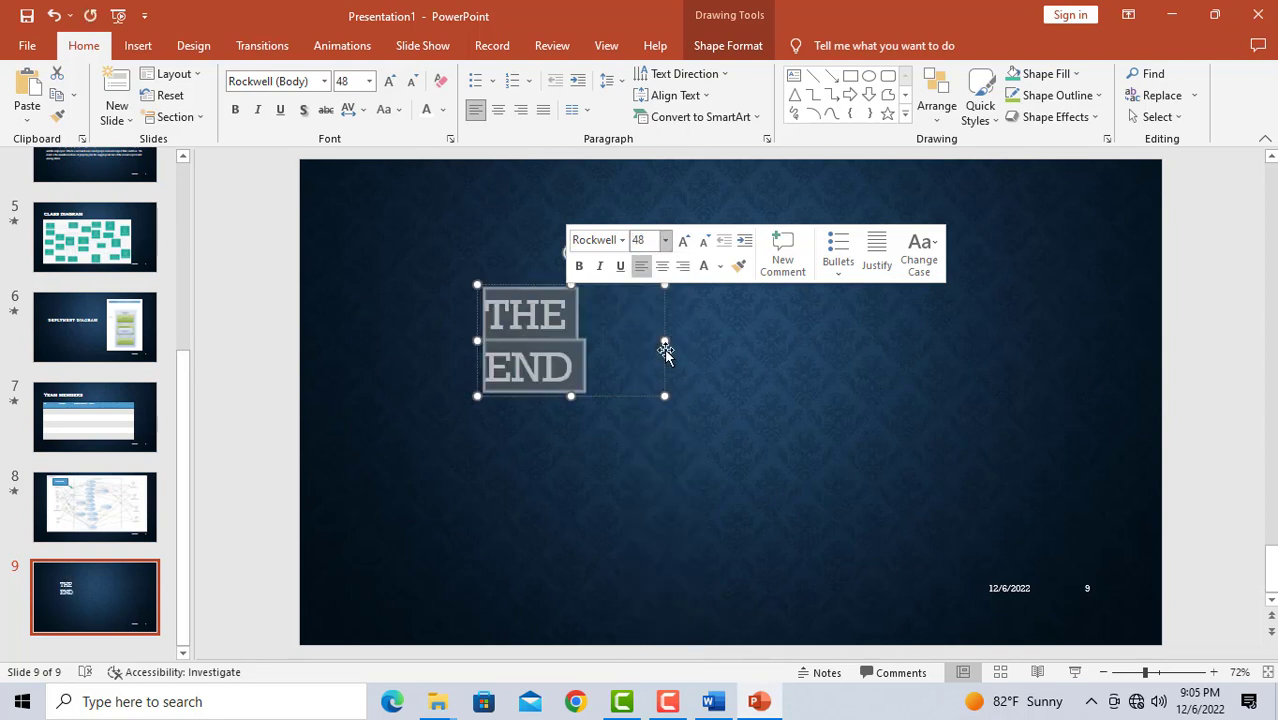
left_click_drag(665, 341, 843, 370)
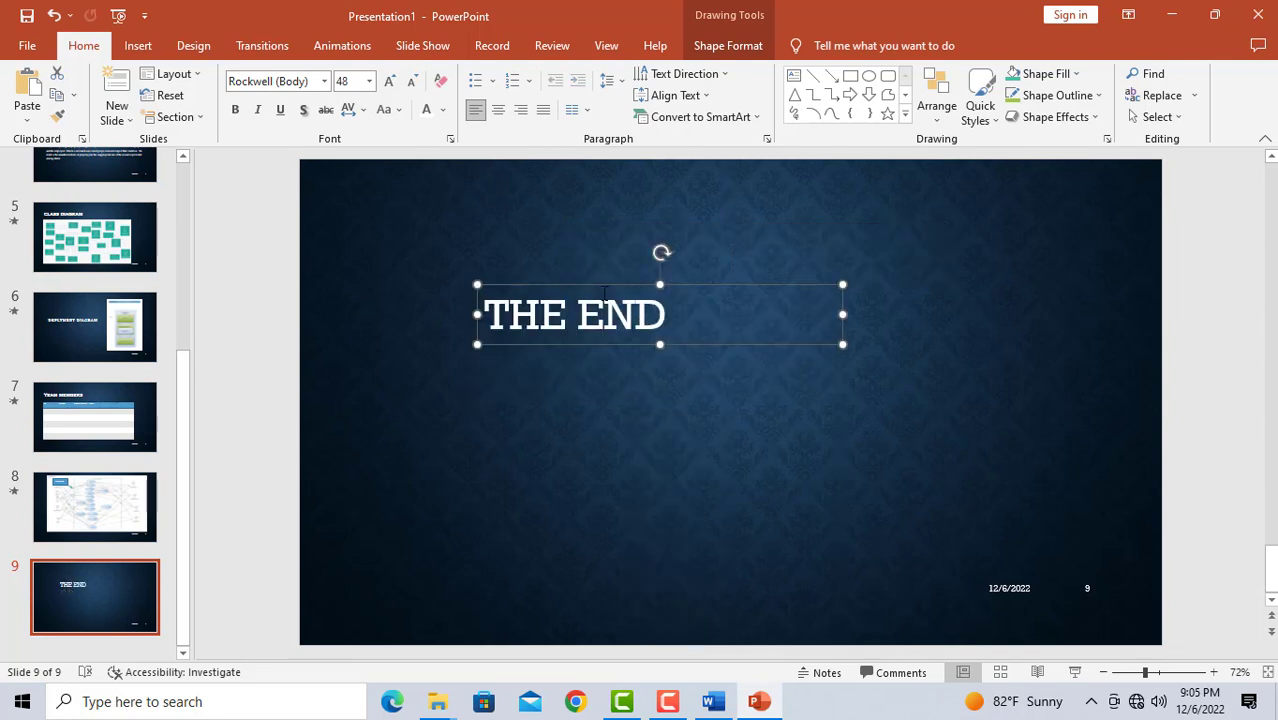
left_click_drag(620, 298, 714, 388)
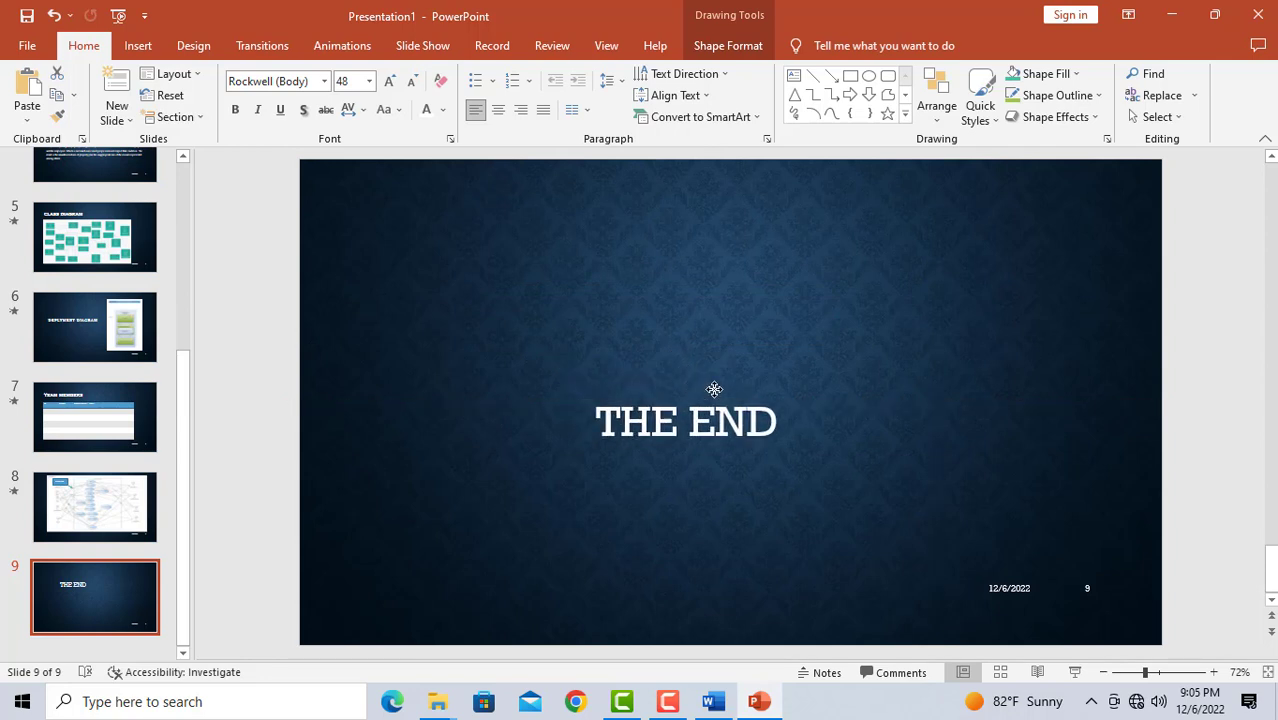
Give slide 9 the Airplane transition.
left_click(76, 597)
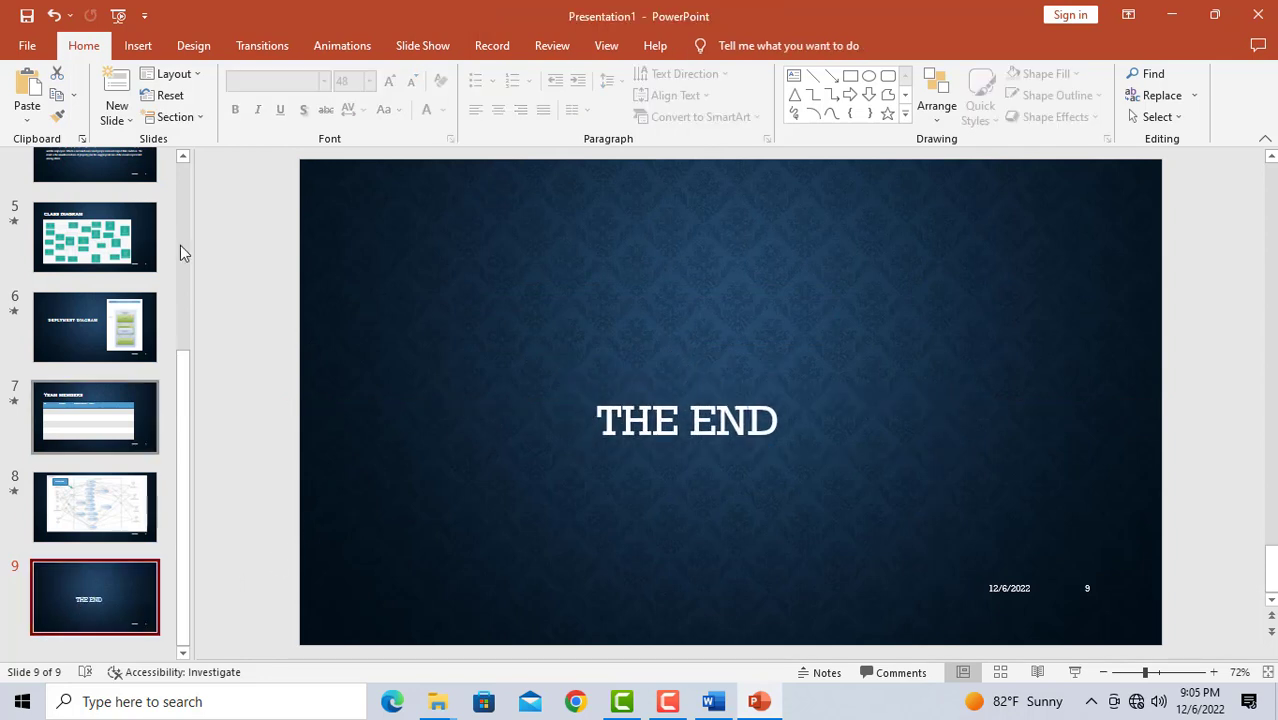
left_click(262, 45)
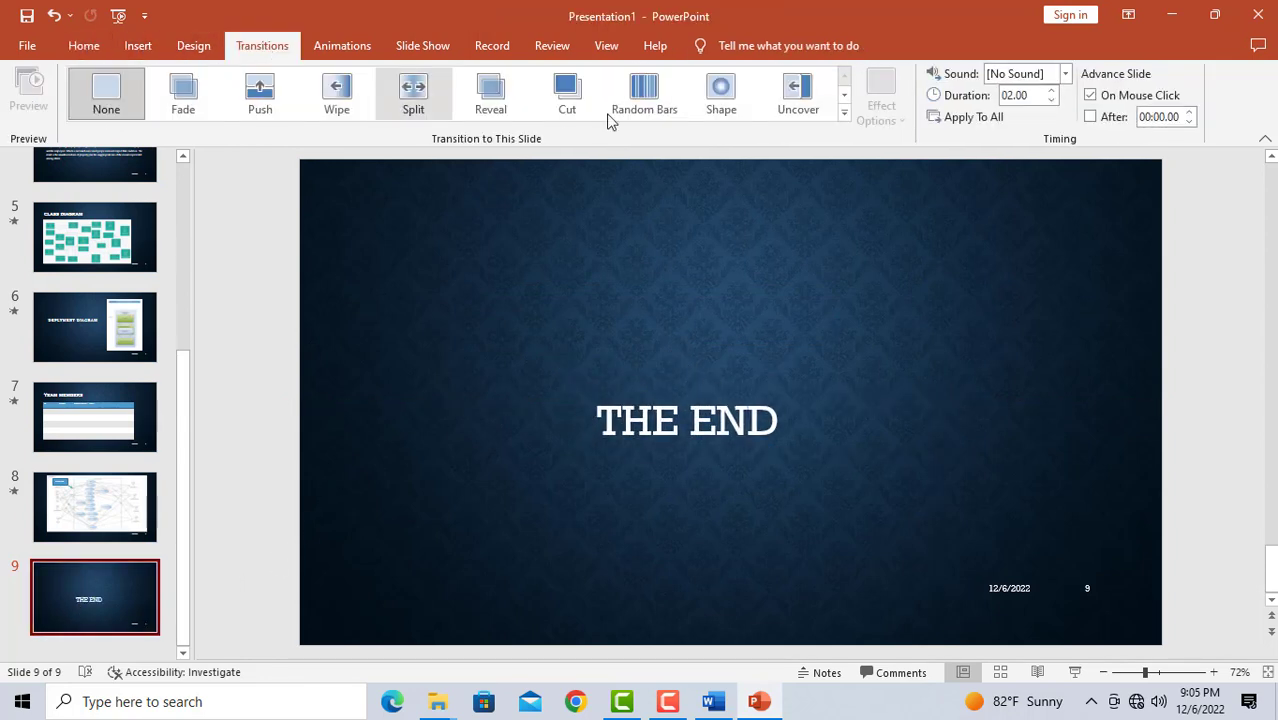
left_click(845, 95)
left_click(845, 95)
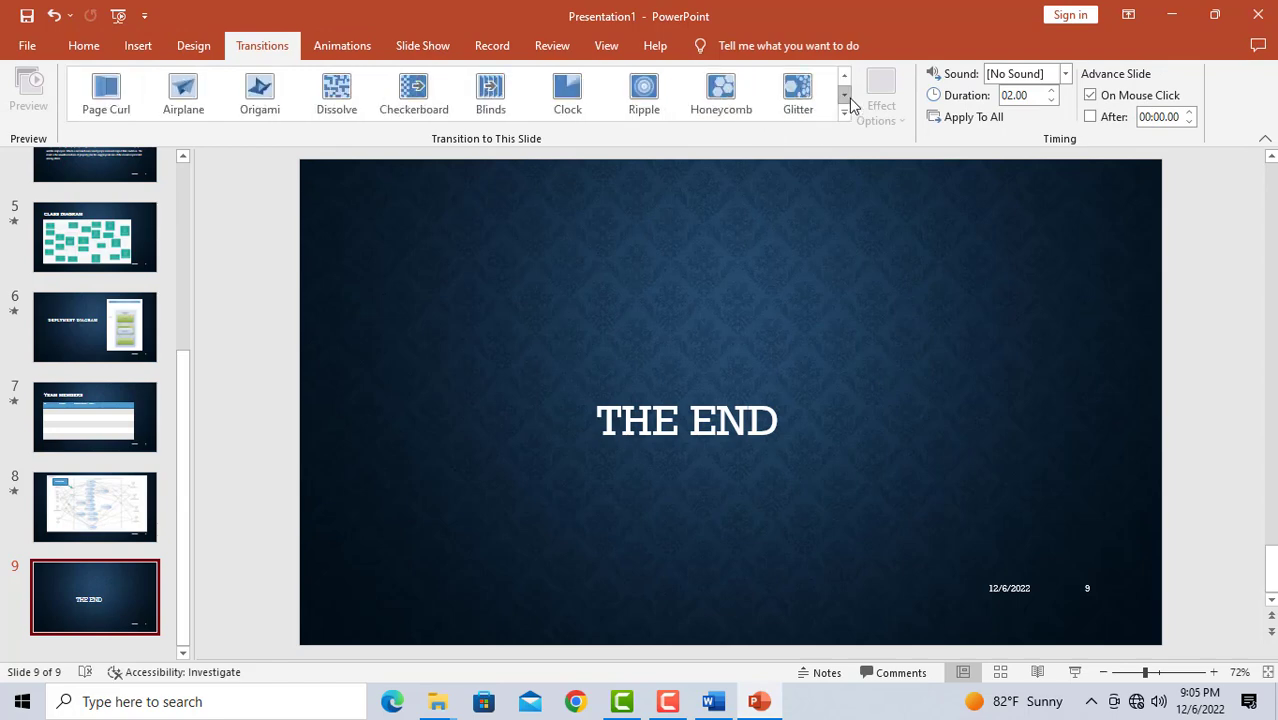
left_click(192, 95)
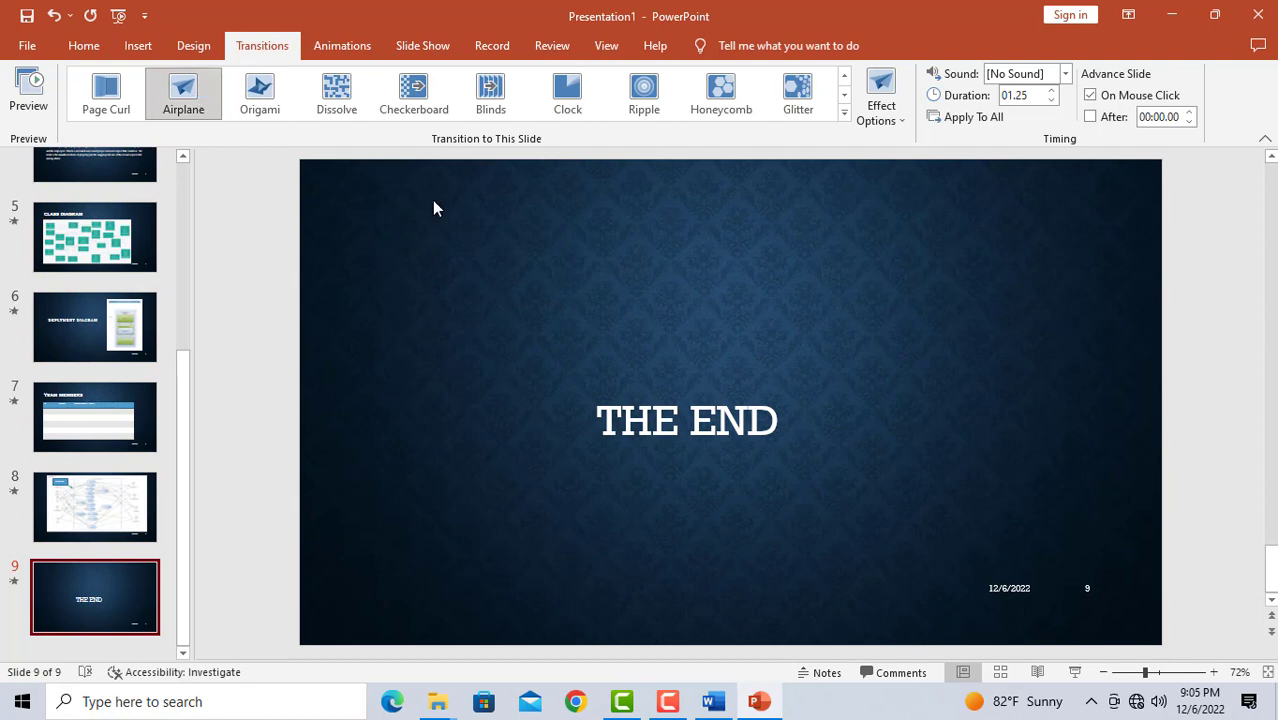
Colour the THE END text gold and move to slide 8.
left_click(702, 430)
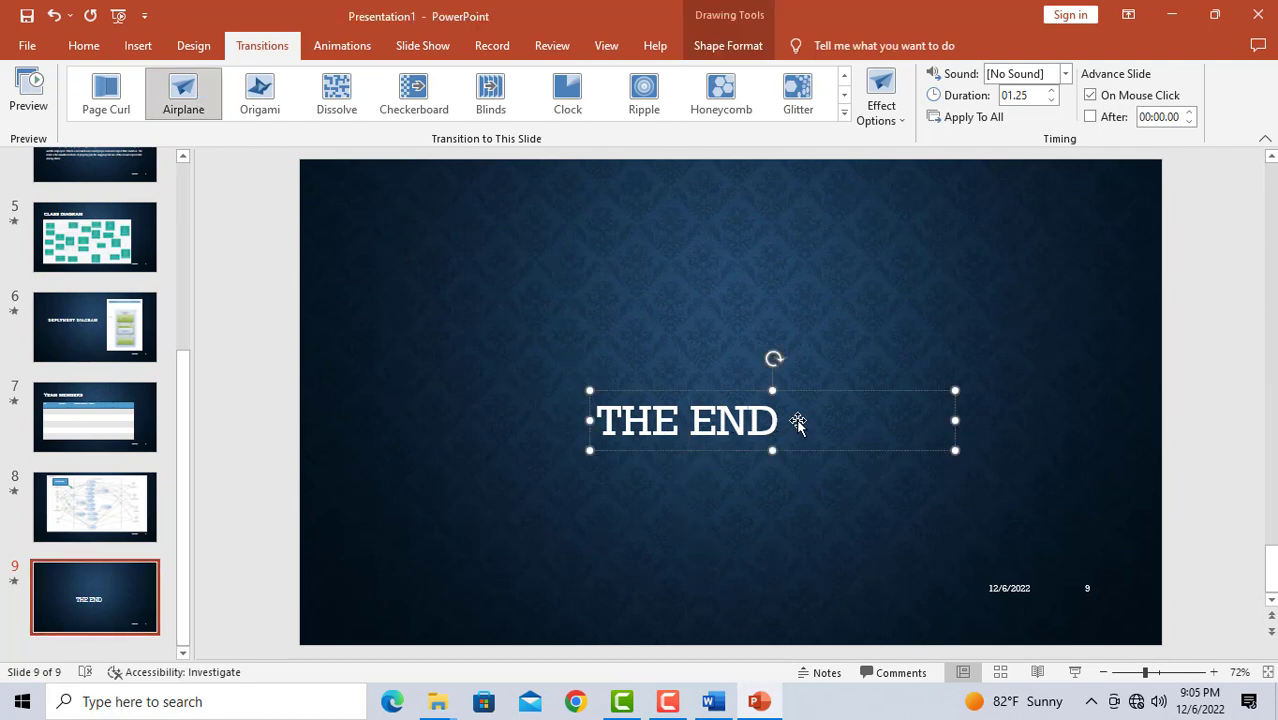
left_click_drag(797, 423, 645, 418)
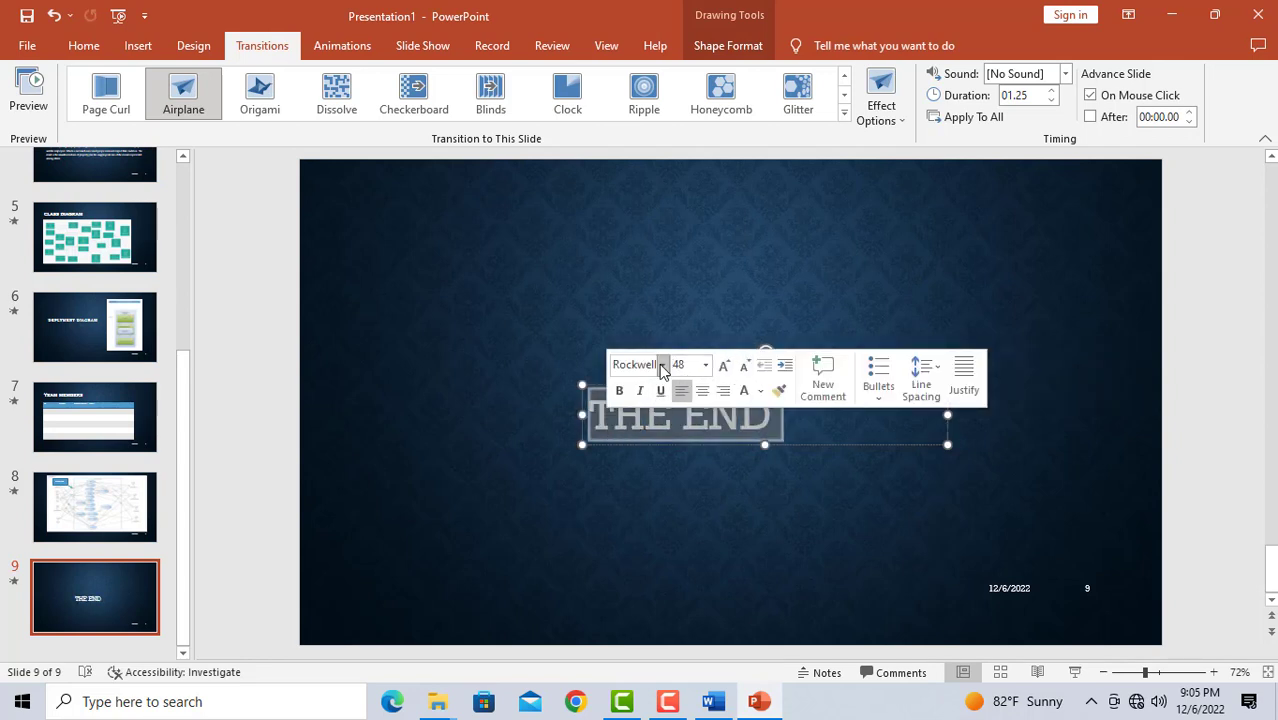
left_click(761, 395)
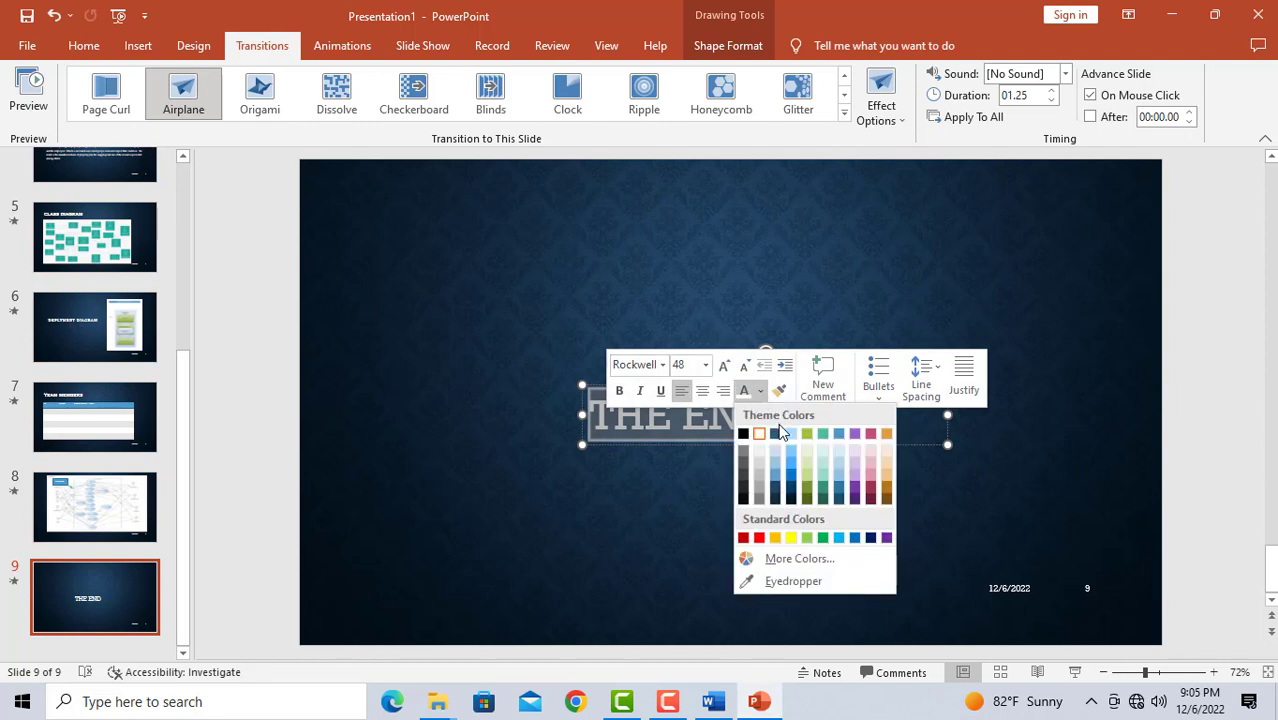
left_click(776, 537)
left_click(806, 490)
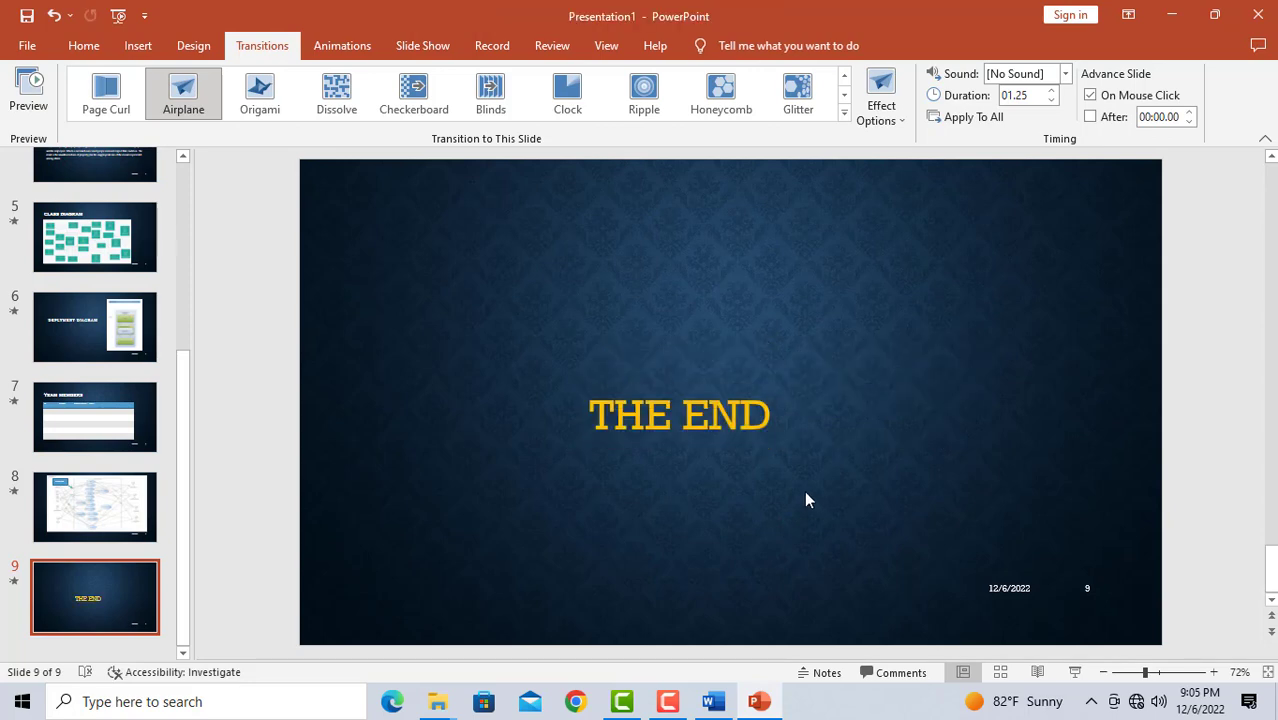
left_click(88, 495)
Return to the title slide 1 and try starting the slideshow with F5.
scroll(90, 411, "up", 3)
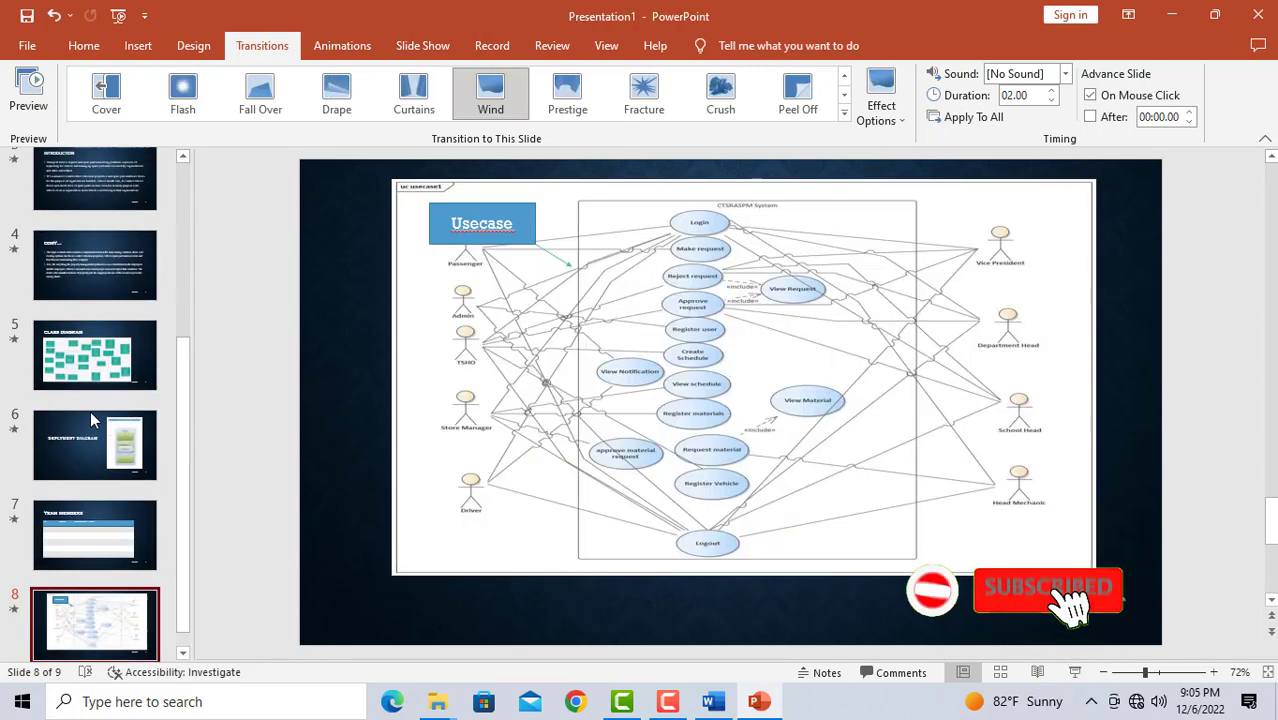
scroll(104, 365, "up", 2)
left_click(104, 360)
left_click(100, 275)
scroll(100, 260, "up", 2)
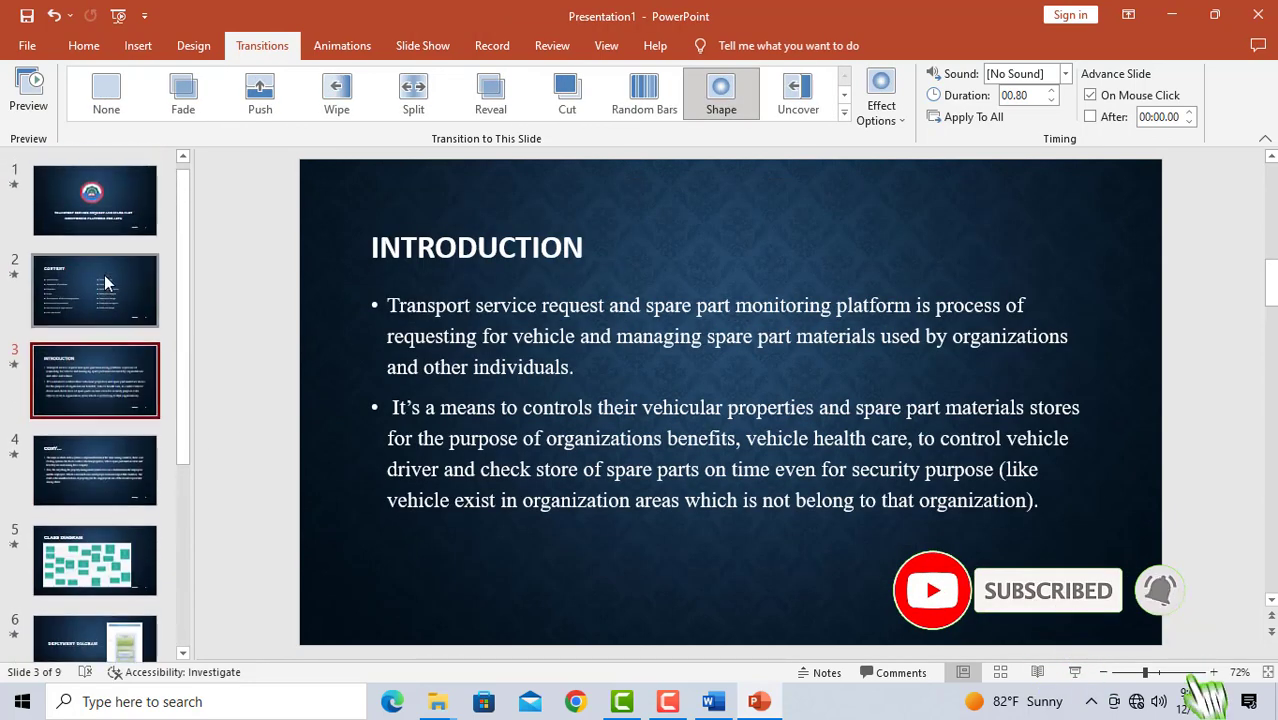
left_click(100, 238)
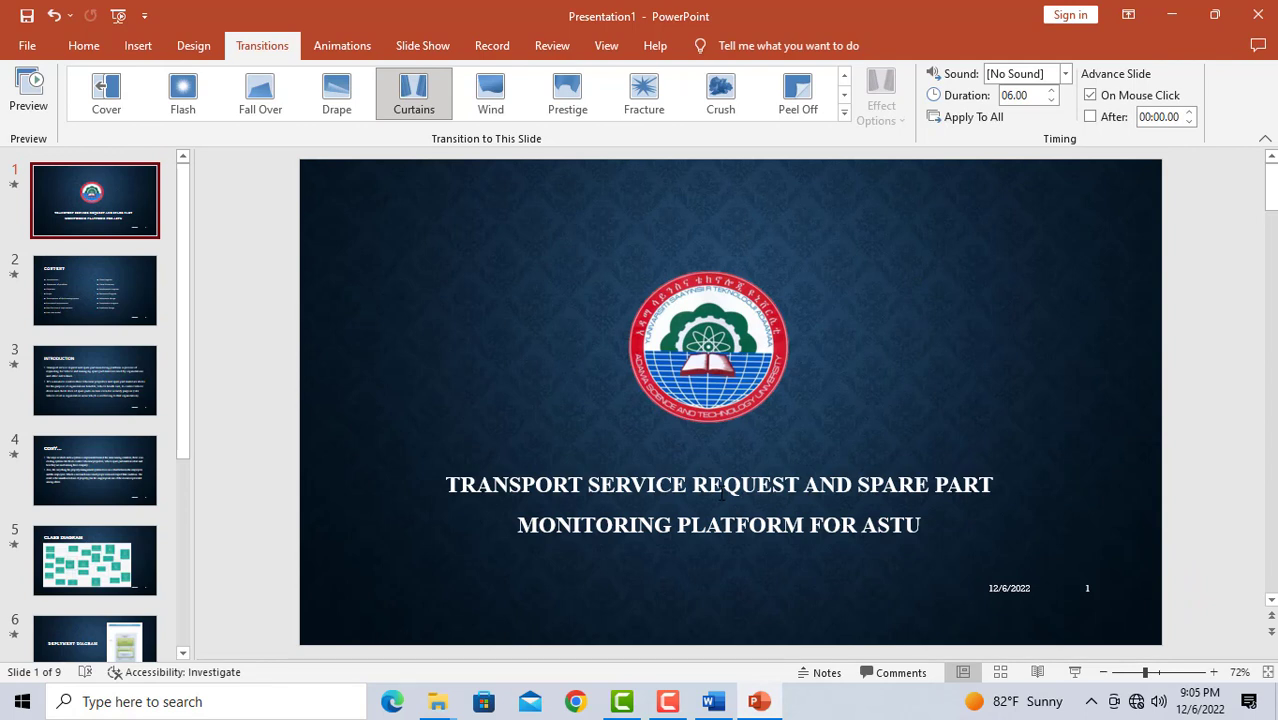
key("F5")
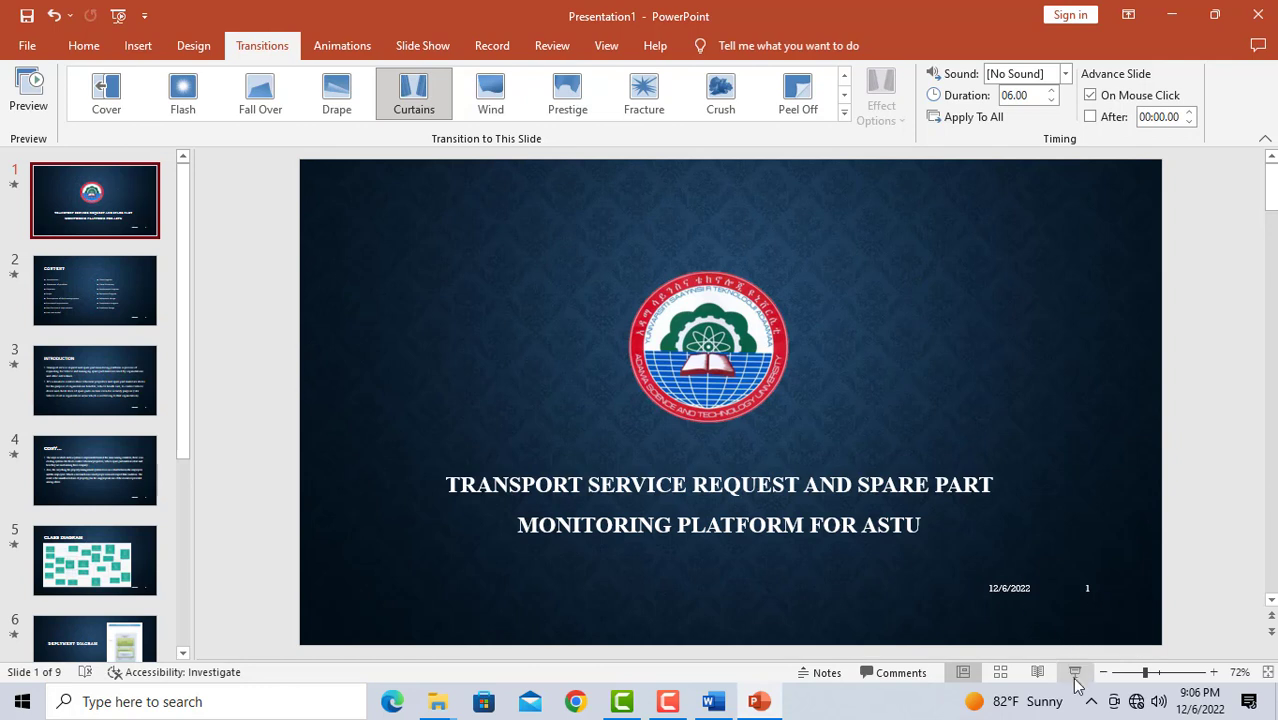
Play the full-screen slideshow from the title slide through THE END, then exit with Esc.
left_click(1075, 672)
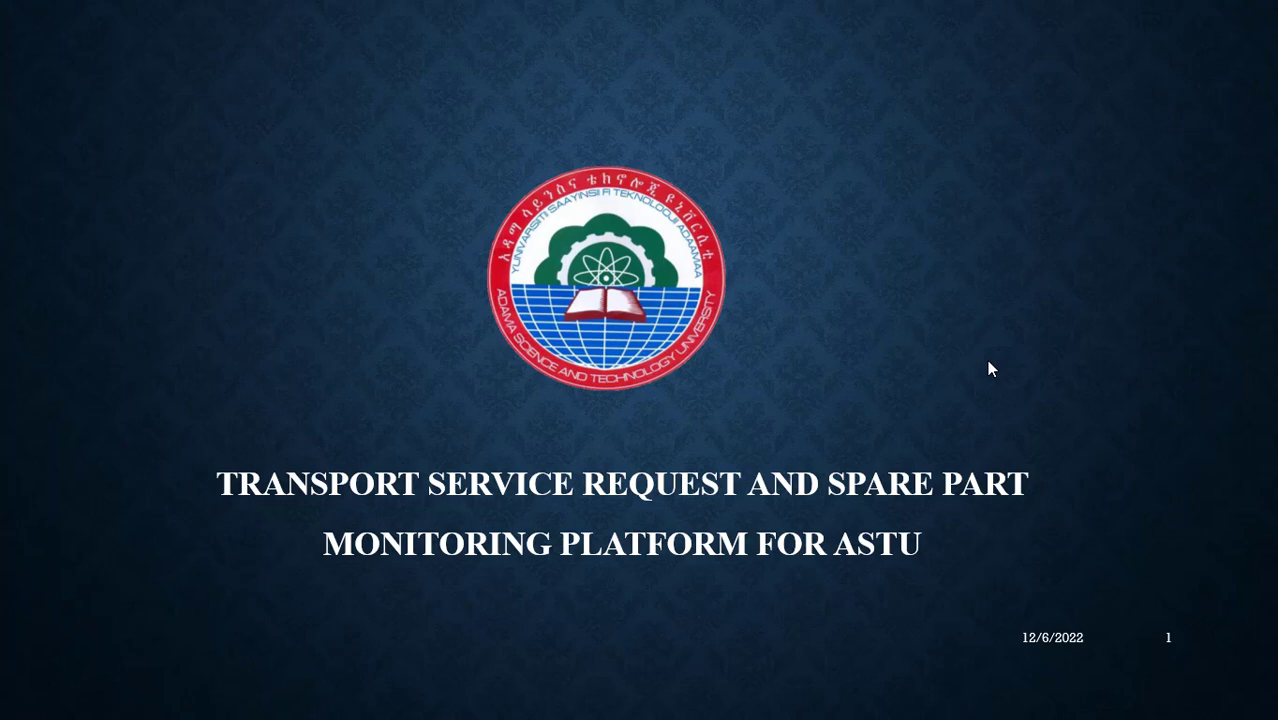
key("Right")
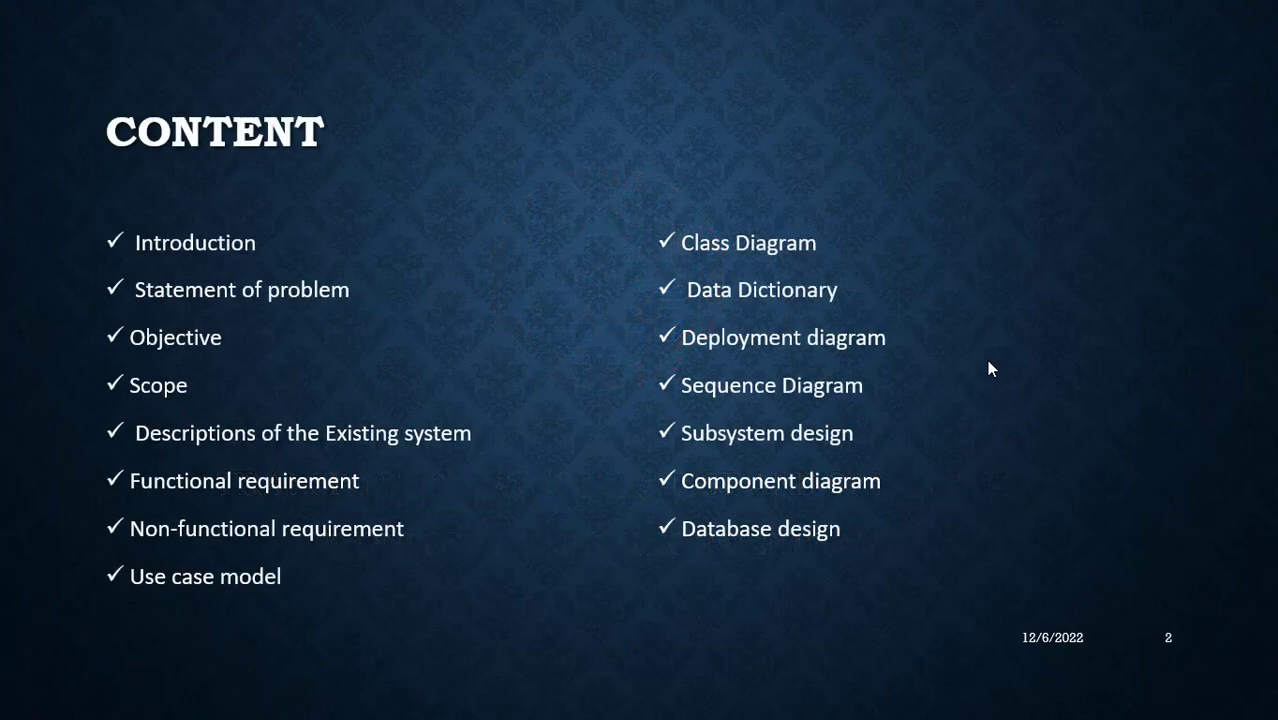
key("Right")
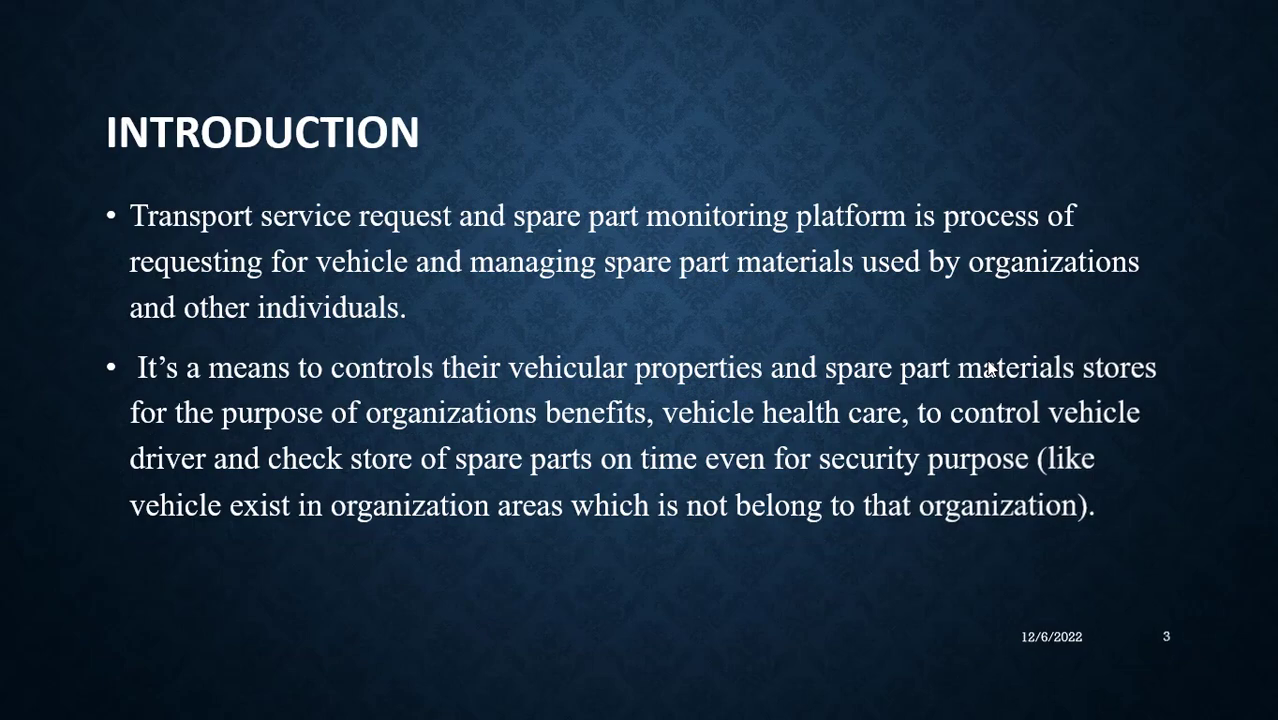
key("Right")
key("Right")
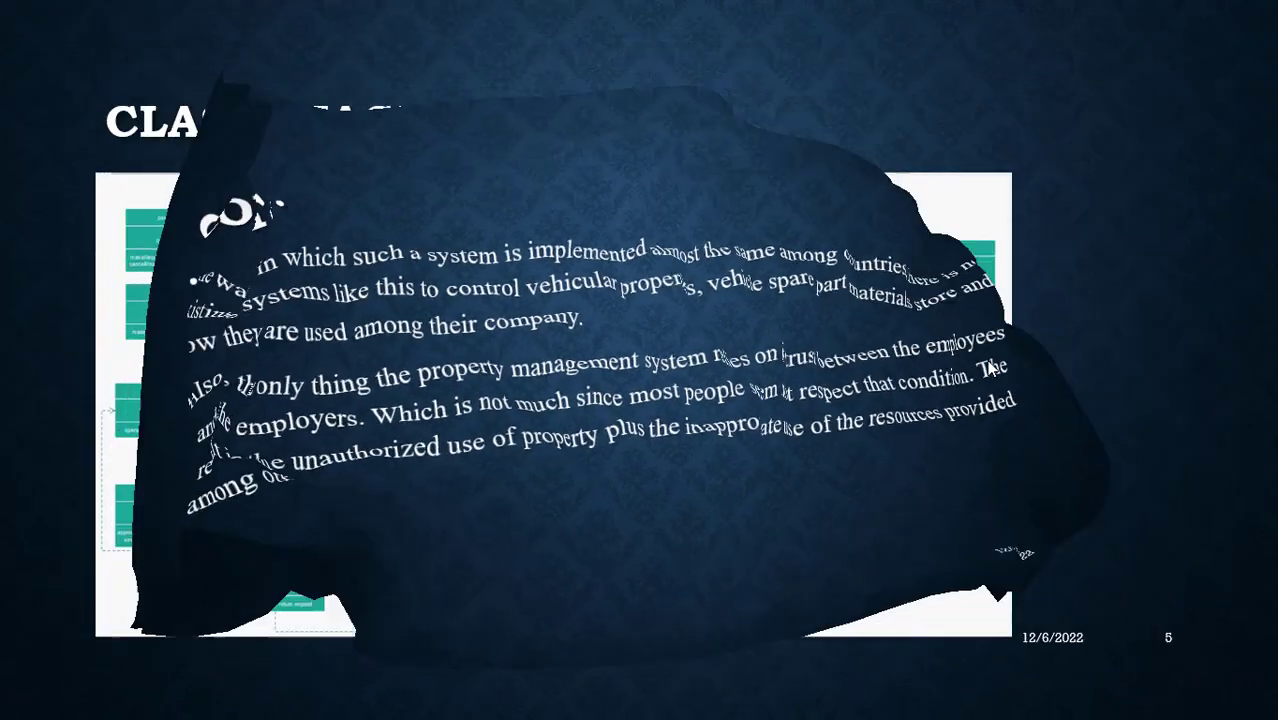
key("Right")
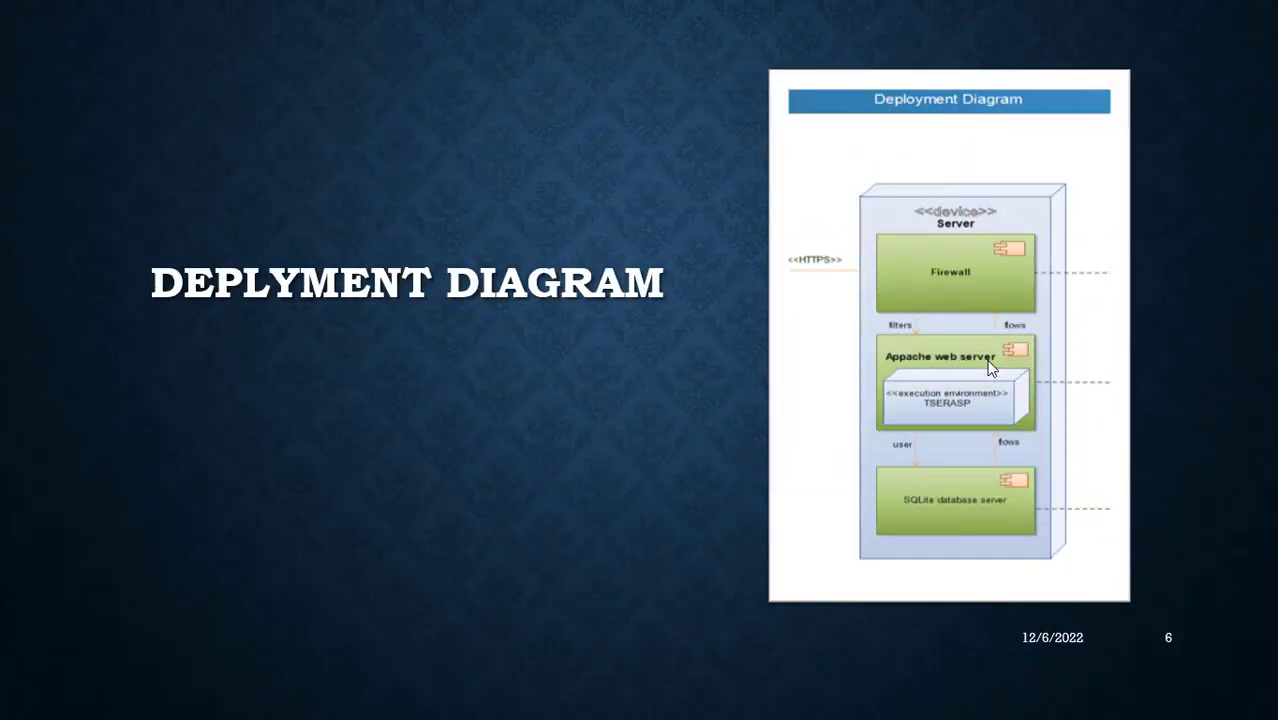
key("Right")
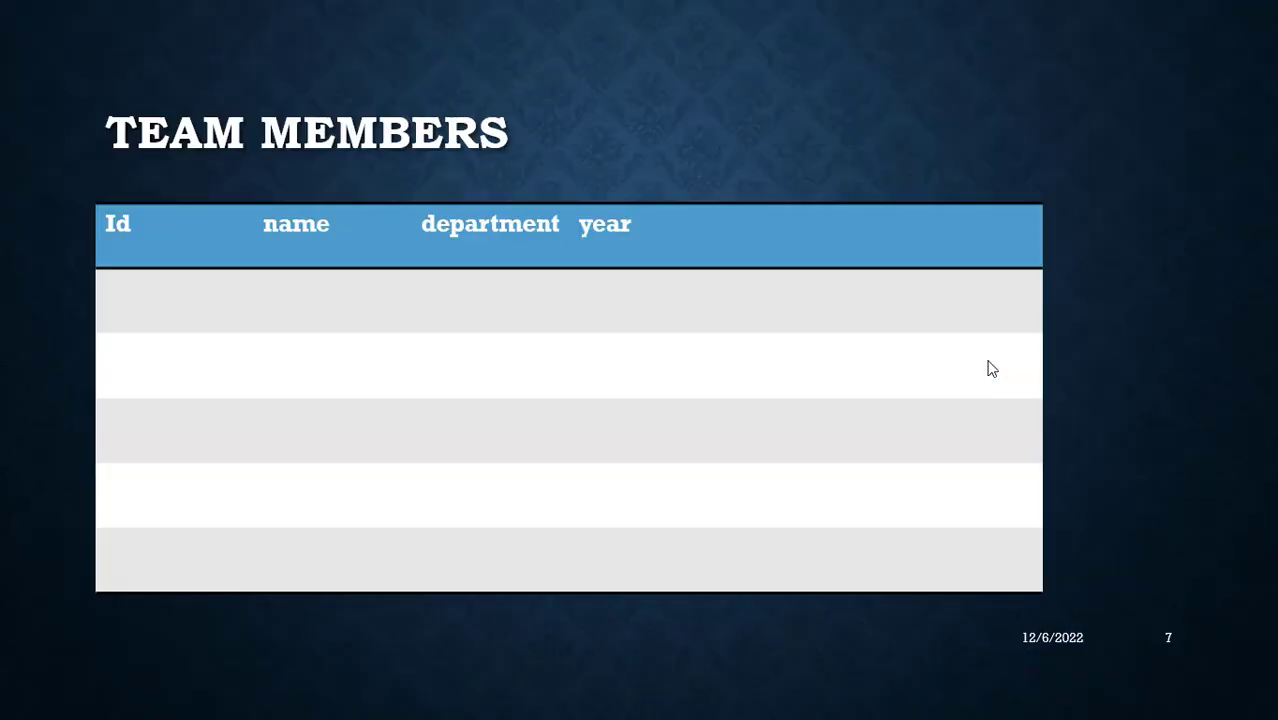
key("Right")
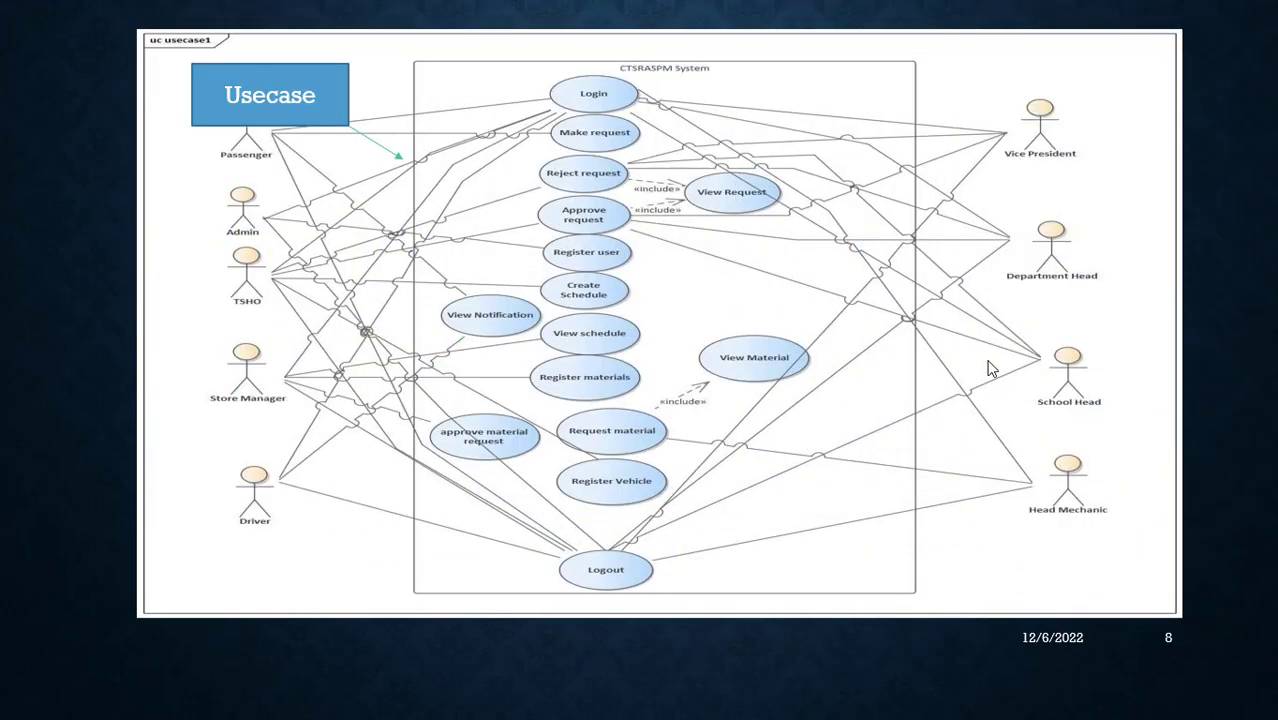
key("Right")
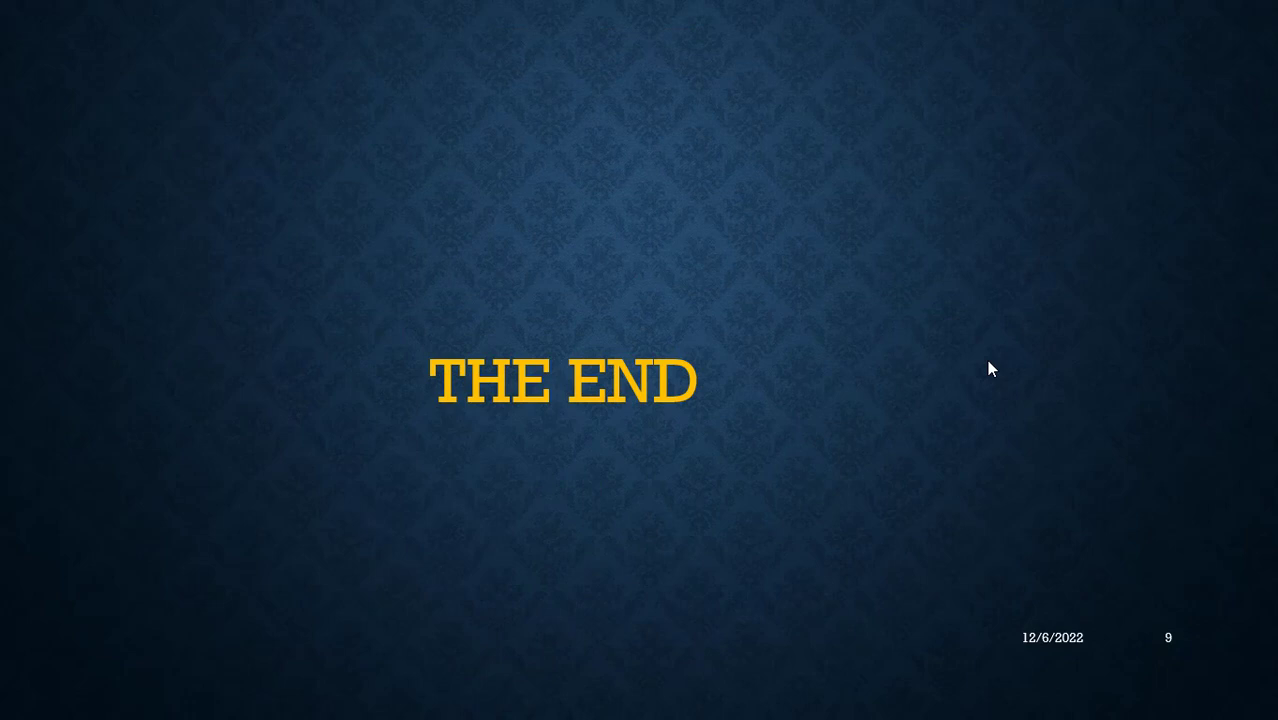
key("Escape")
key("Escape")
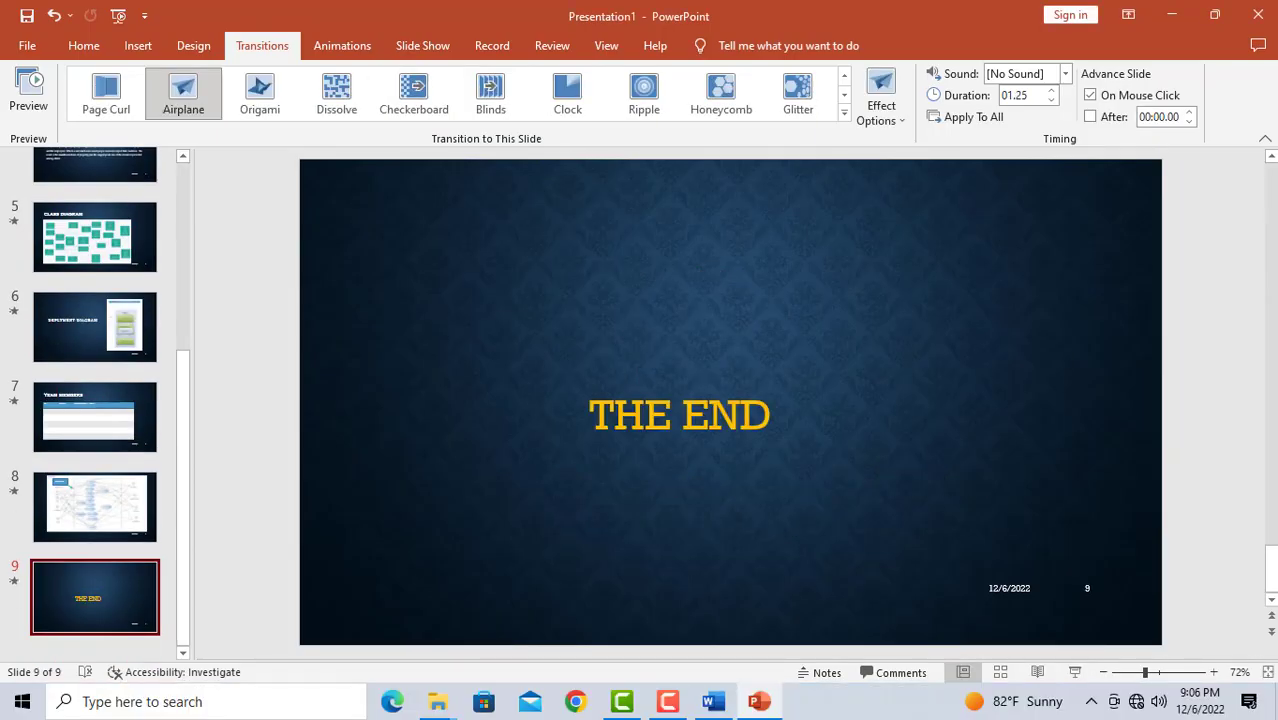